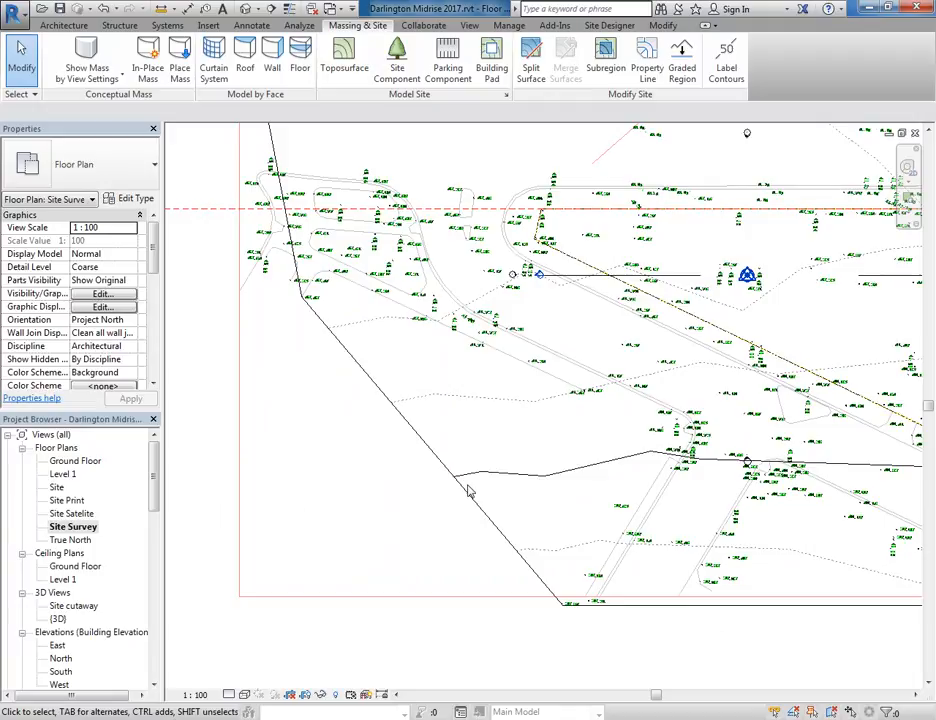
# - Open the site toposurface in the Site Survey plan for surface point editing
pyautogui.scroll(-3, 495, 357)
pyautogui.moveTo(391, 496); pyautogui.dragTo(271, 643, button='middle')
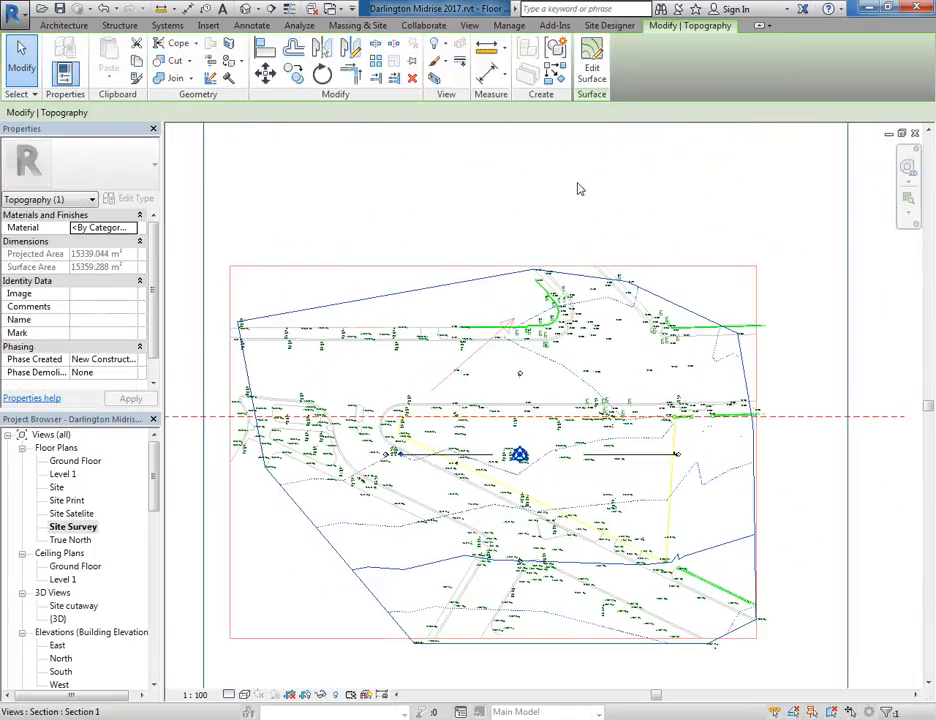
pyautogui.click(591, 65)
pyautogui.moveTo(483, 445); pyautogui.dragTo(506, 357, button='middle')
pyautogui.scroll(3, 476, 447)
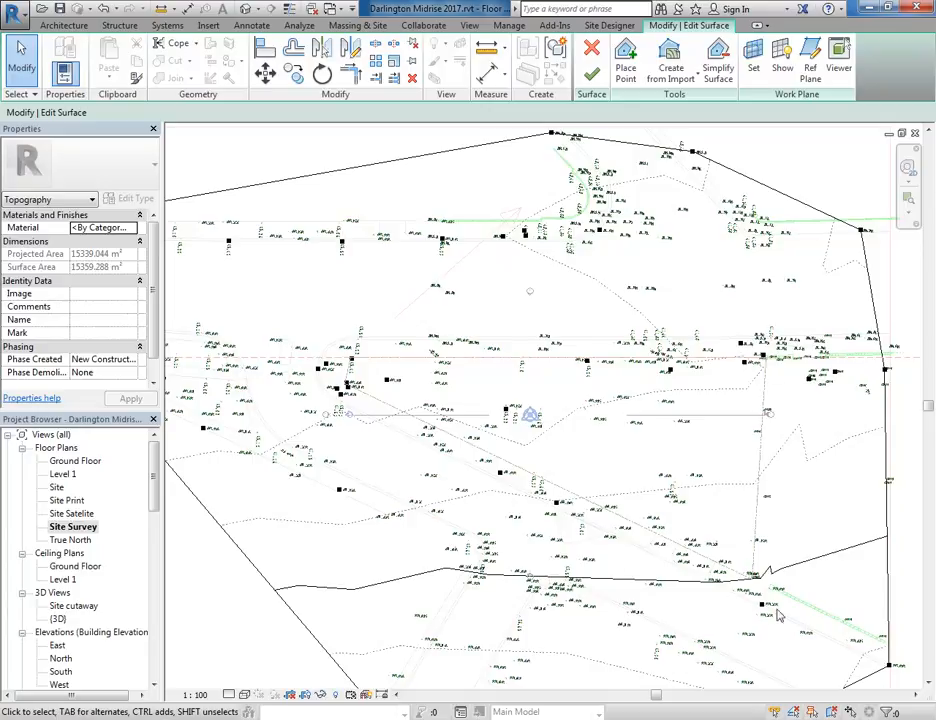
# - Copy the two southwest boundary points of the toposurface outward to the west-southwest, beyond the survey extents
pyautogui.scroll(-4, 700, 352)
pyautogui.moveTo(714, 300); pyautogui.dragTo(732, 261, button='middle')
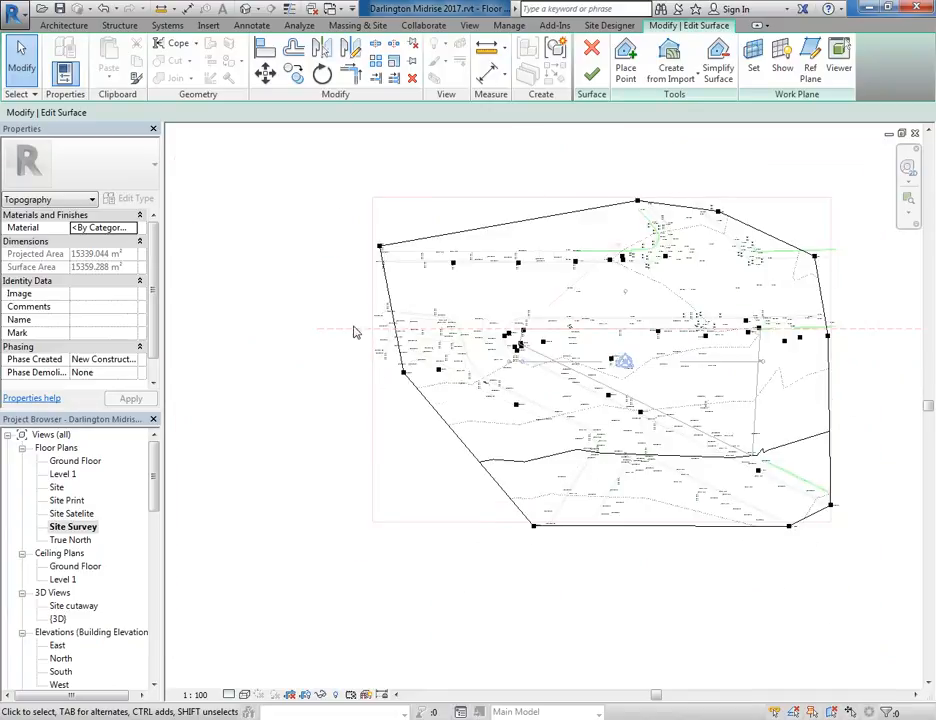
pyautogui.moveTo(420, 480); pyautogui.dragTo(390, 481, button='middle')
pyautogui.scroll(2, 383, 477)
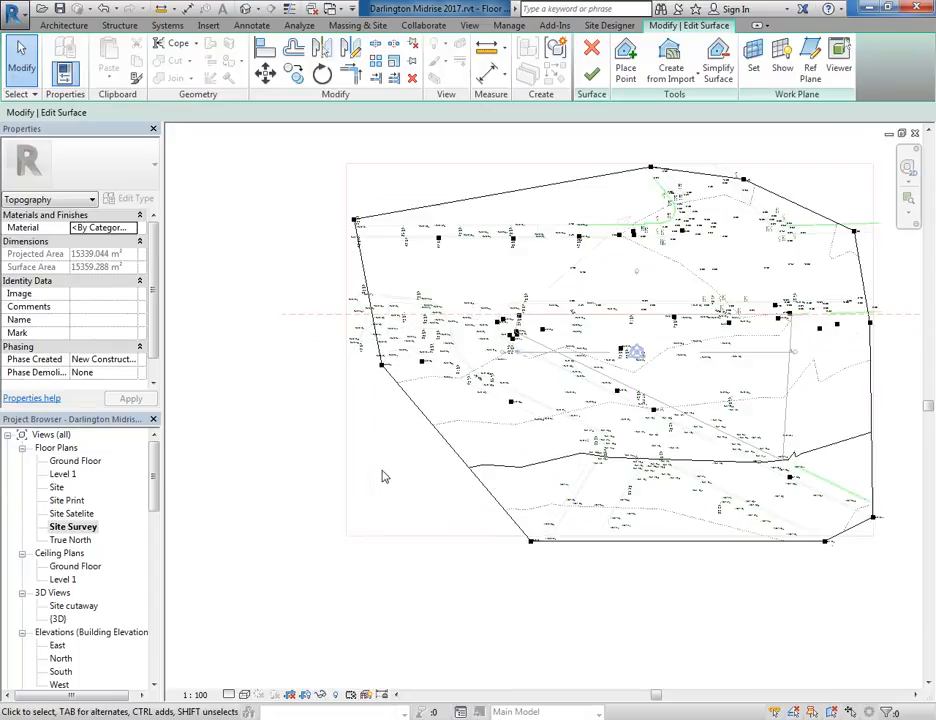
pyautogui.moveTo(424, 485); pyautogui.dragTo(374, 447, button='middle')
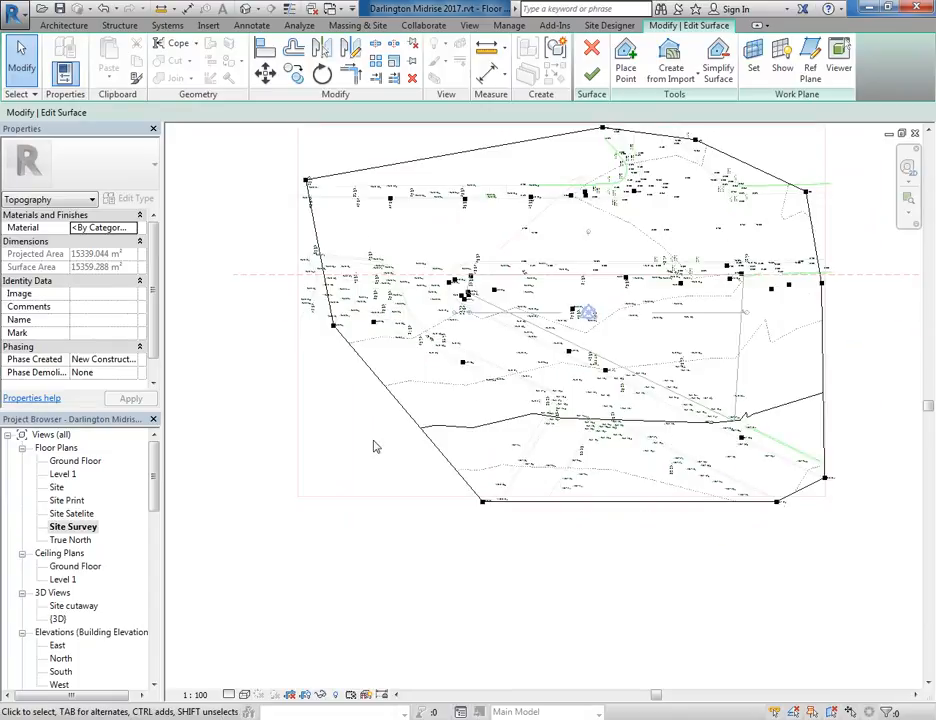
pyautogui.click(333, 325)
pyautogui.keyDown('ctrl'); pyautogui.moveTo(455, 538); pyautogui.dragTo(505, 497); pyautogui.keyUp('ctrl')
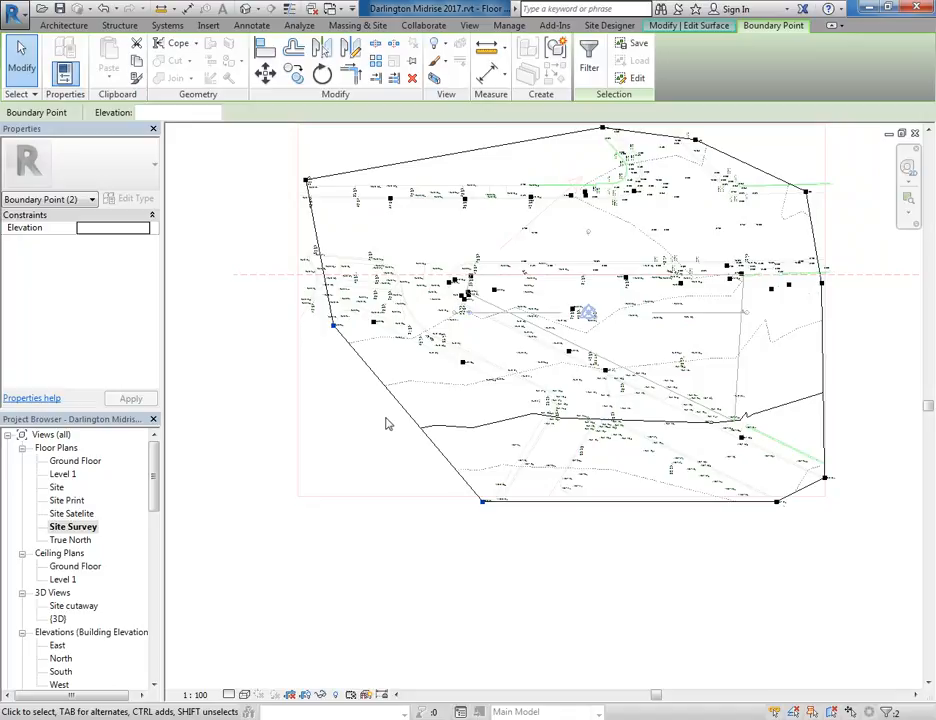
pyautogui.moveTo(387, 408); pyautogui.dragTo(386, 413, button='middle')
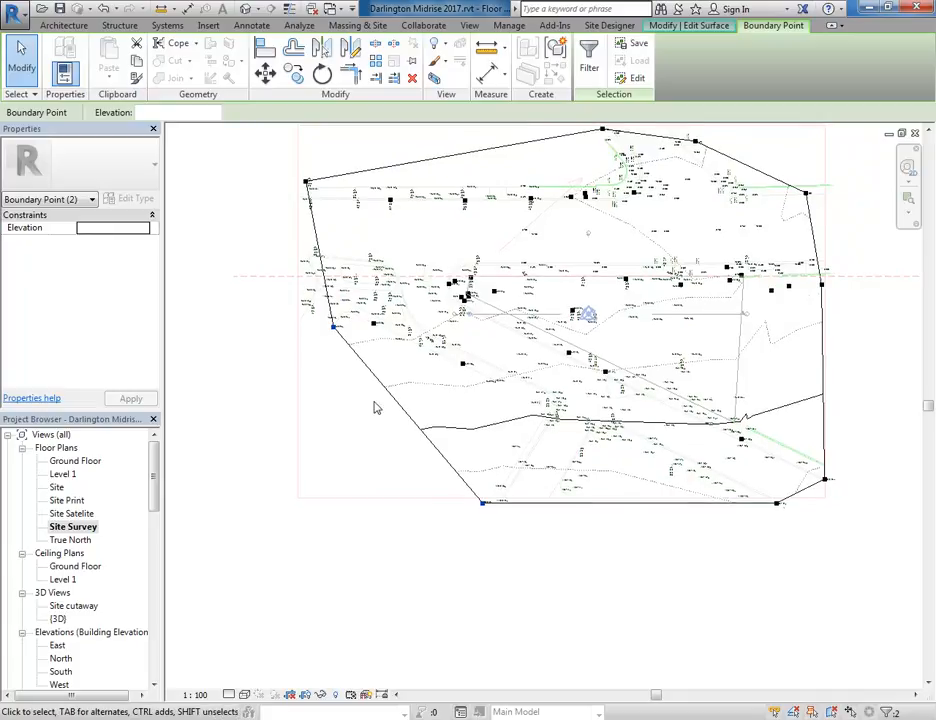
pyautogui.click(297, 76)
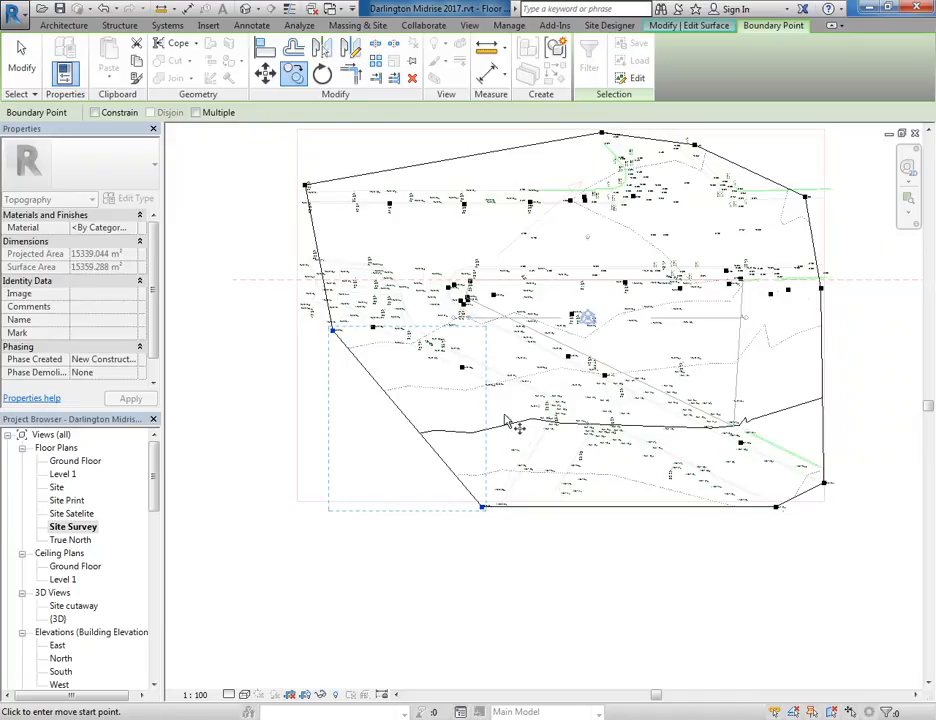
pyautogui.click(332, 330)
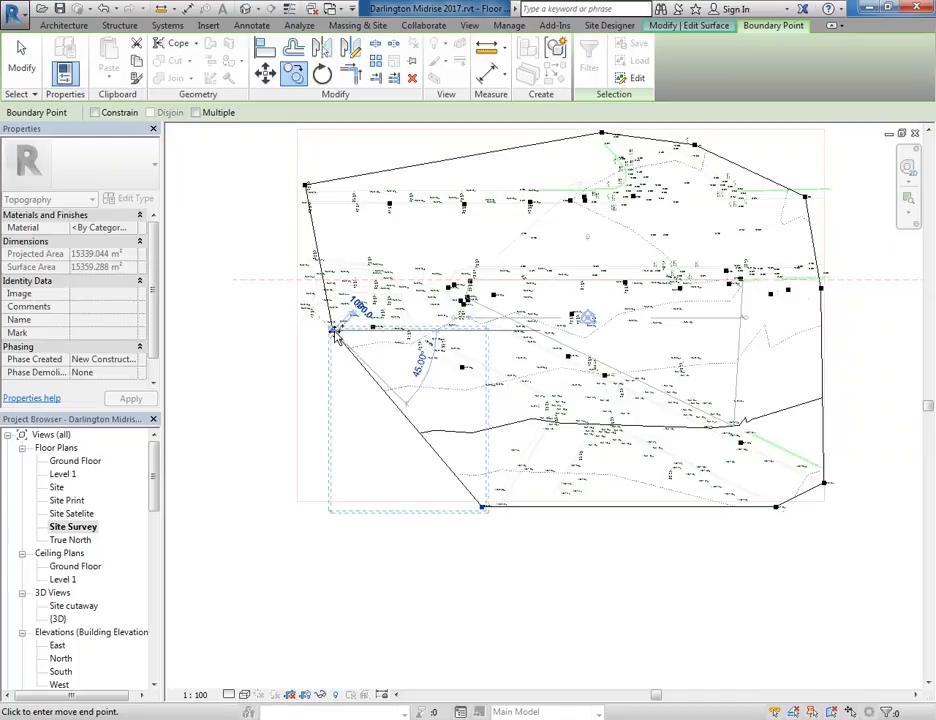
pyautogui.click(264, 367)
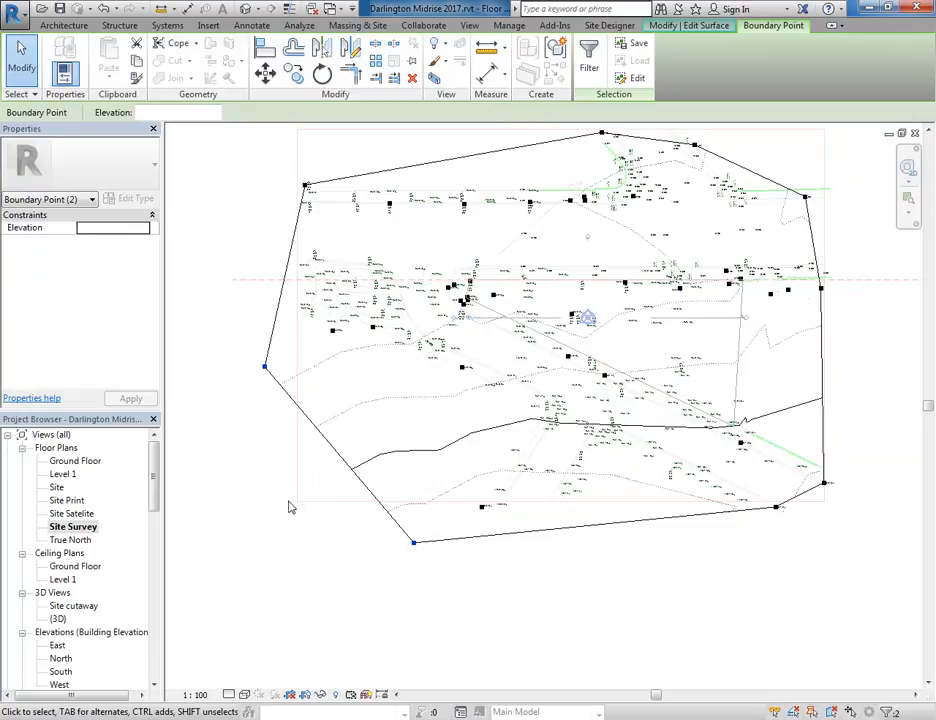
# - Nudge the two copied southwest boundary points slightly north
pyautogui.press('Up')
pyautogui.press('Up')
pyautogui.press('Up')
pyautogui.press('Up')
pyautogui.press('Up')
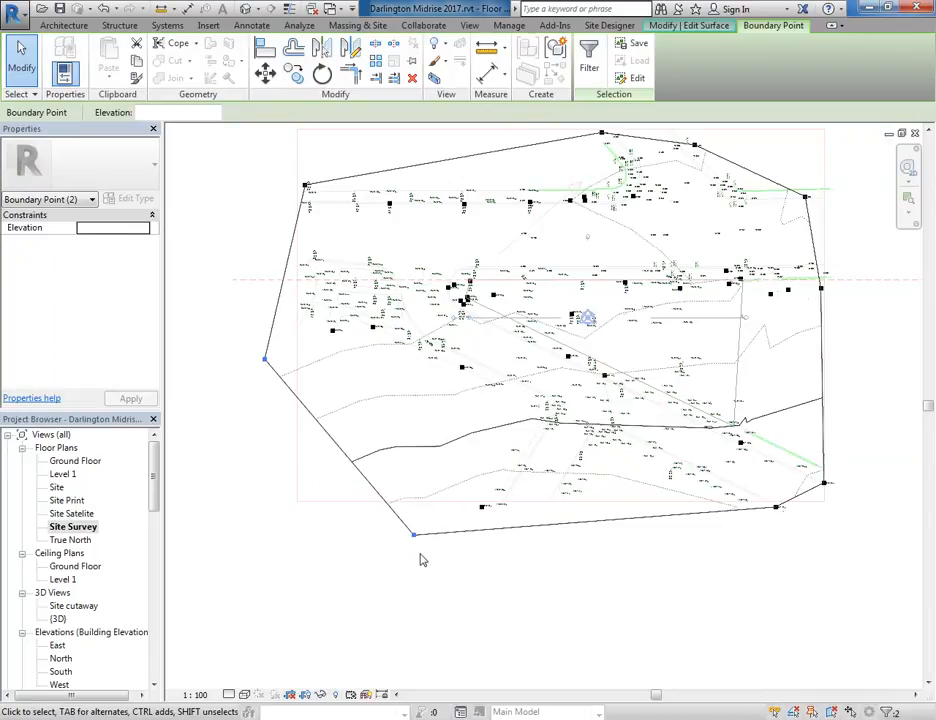
pyautogui.press('Down')
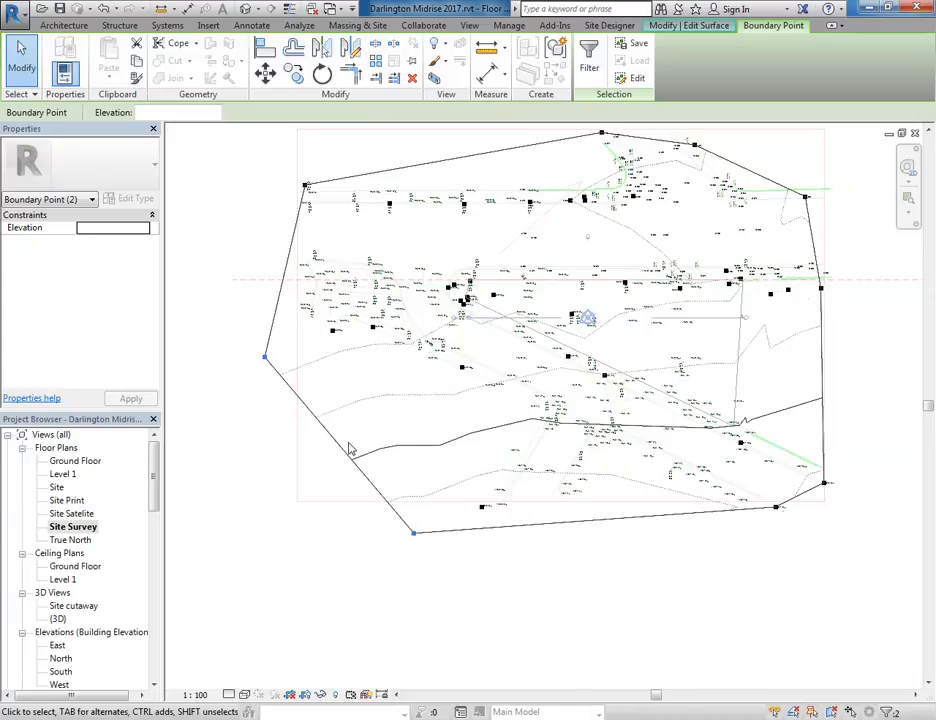
# - Copy all surface points along the site's northern edge straight north, past the survey boundary
pyautogui.moveTo(406, 383); pyautogui.dragTo(440, 419, button='middle')
pyautogui.moveTo(314, 336); pyautogui.dragTo(313, 343, button='middle')
pyautogui.moveTo(282, 165); pyautogui.dragTo(245, 243, button='middle')
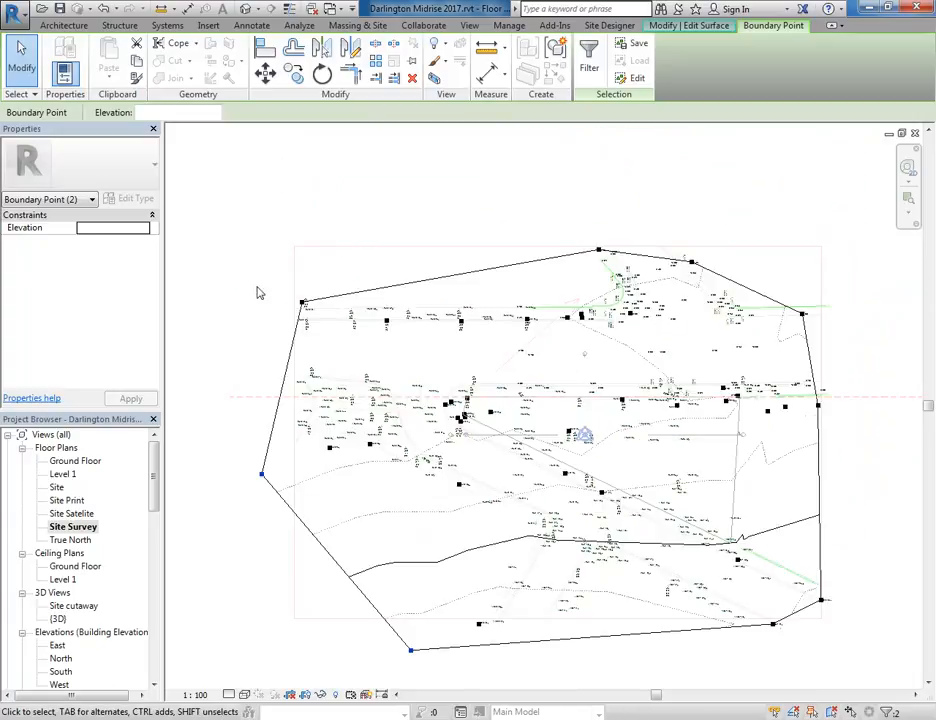
pyautogui.click(257, 214)
pyautogui.moveTo(243, 189); pyautogui.dragTo(842, 328)
pyautogui.click(294, 76)
pyautogui.click(502, 367)
pyautogui.click(503, 293)
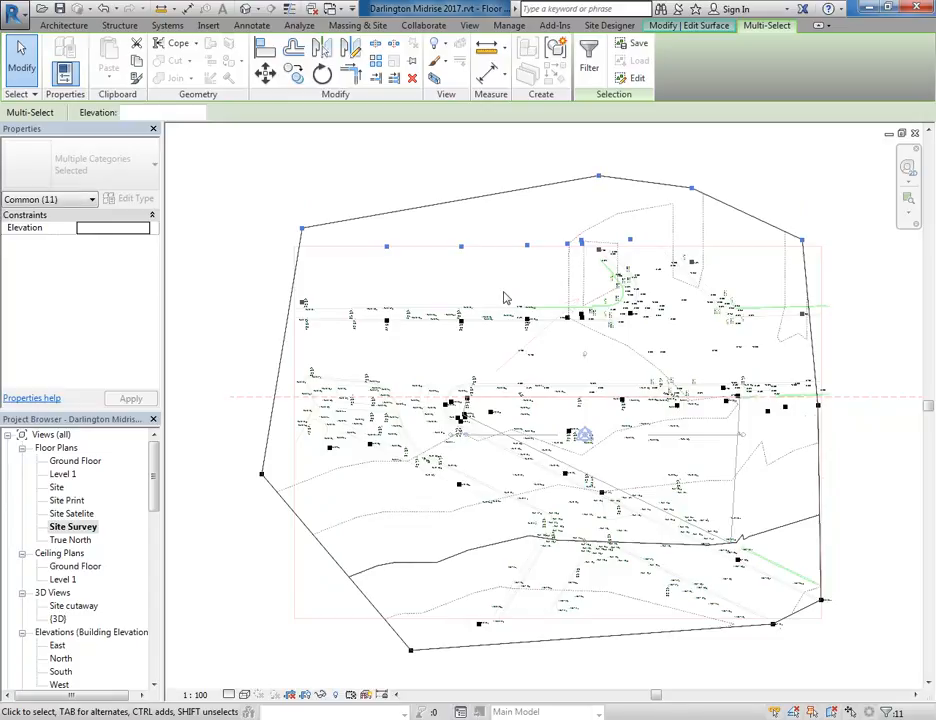
# - Nudge the copied northern points slightly west and clear the selection
pyautogui.scroll(-2, 397, 269)
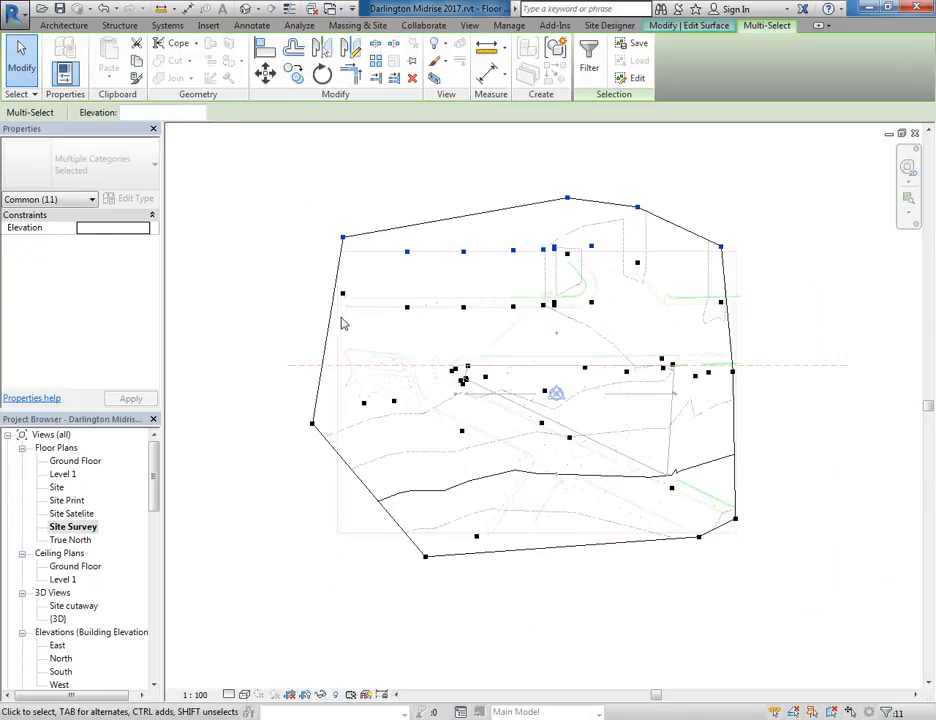
pyautogui.press('Left')
pyautogui.press('Left')
pyautogui.press('Left')
pyautogui.press('Left')
pyautogui.press('Left')
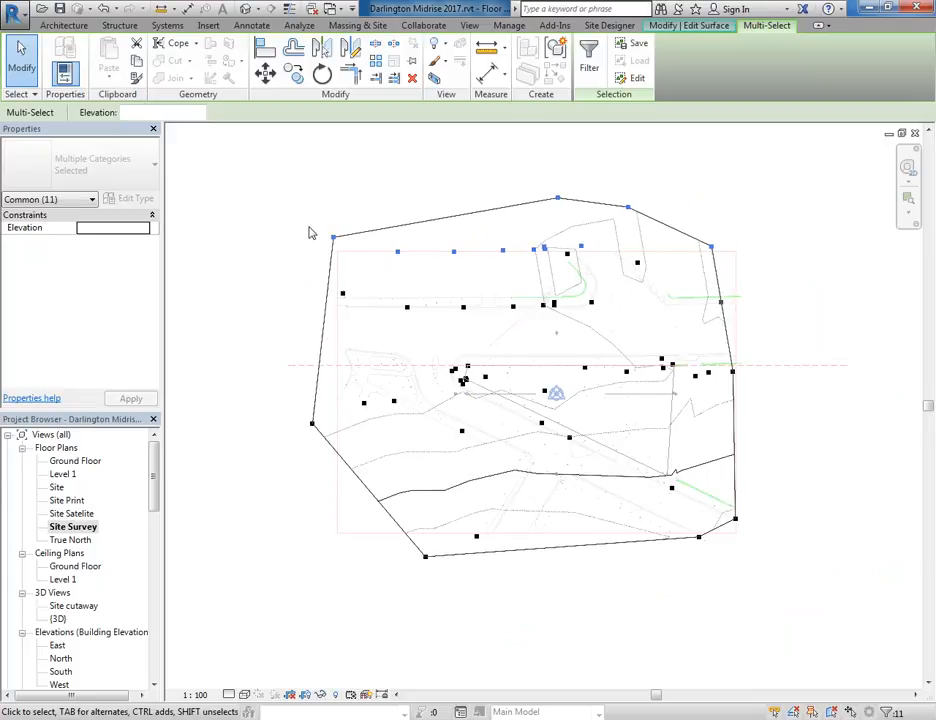
pyautogui.press('Escape')
# - Copy the two western boundary points horizontally west to extend the surface on that side
pyautogui.moveTo(268, 175); pyautogui.dragTo(330, 510)
pyautogui.click(293, 72)
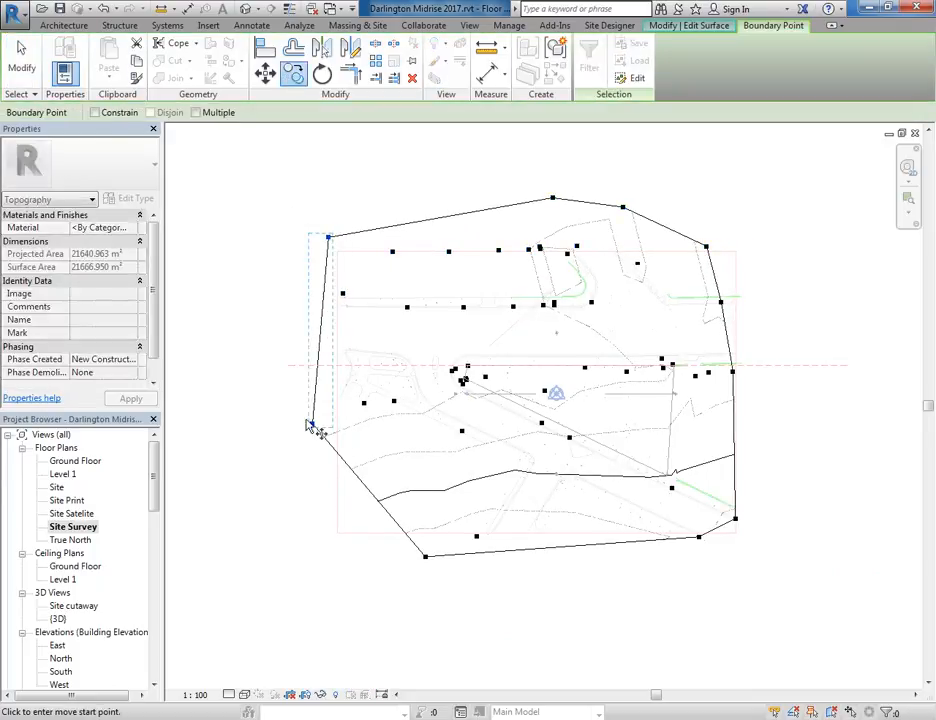
pyautogui.click(313, 425)
pyautogui.click(257, 372)
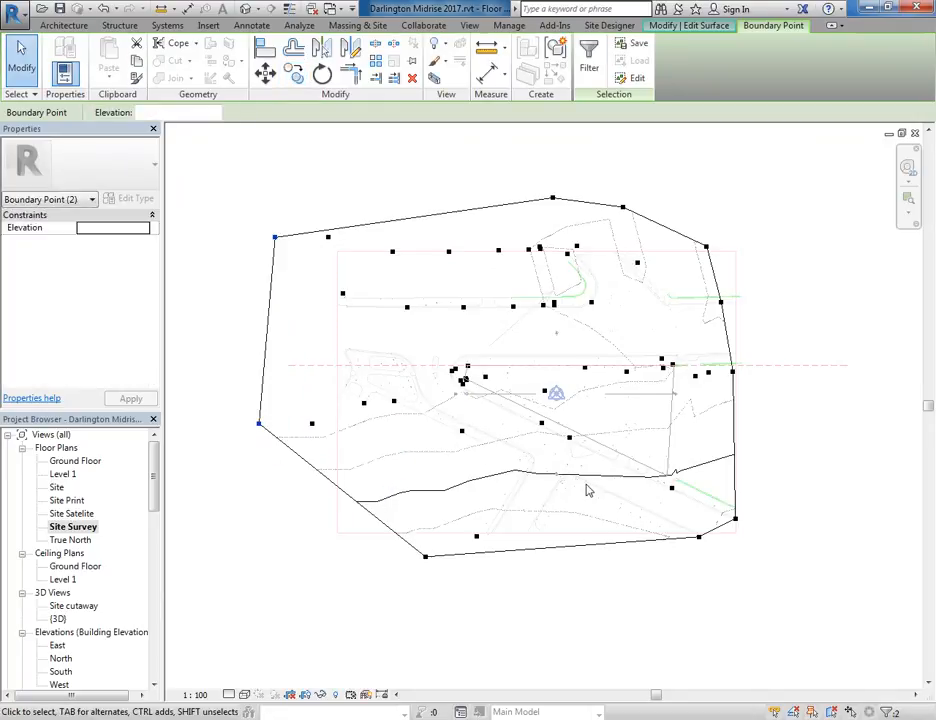
pyautogui.press('Escape')
# - Copy the bottom southwest corner boundary point farther west and slightly south to square off that corner
pyautogui.scroll(2, 383, 590)
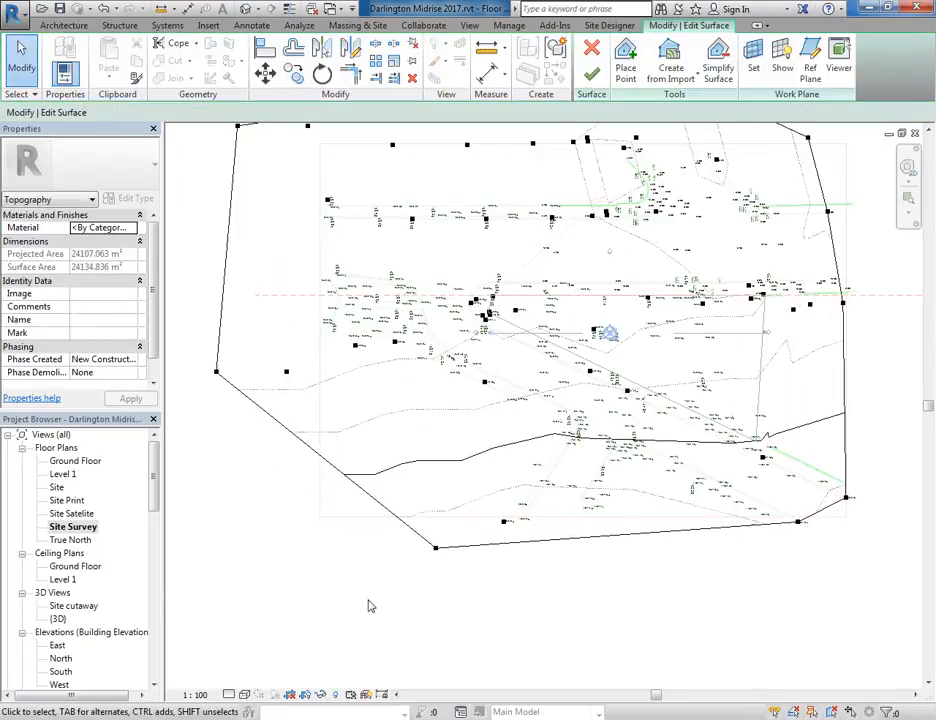
pyautogui.moveTo(369, 606); pyautogui.dragTo(439, 523)
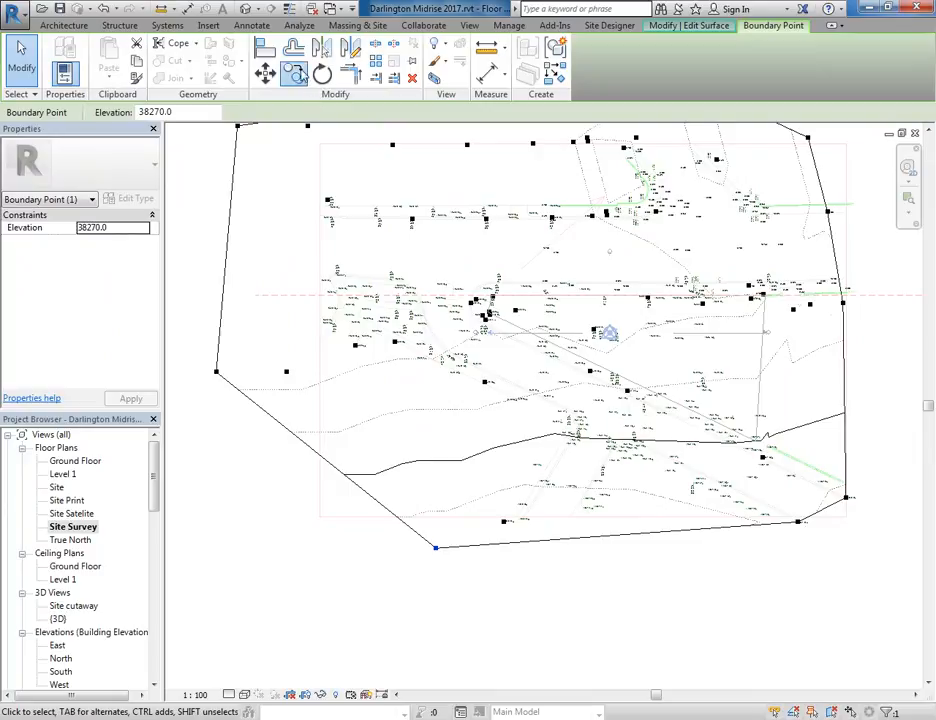
pyautogui.click(293, 72)
pyautogui.click(436, 549)
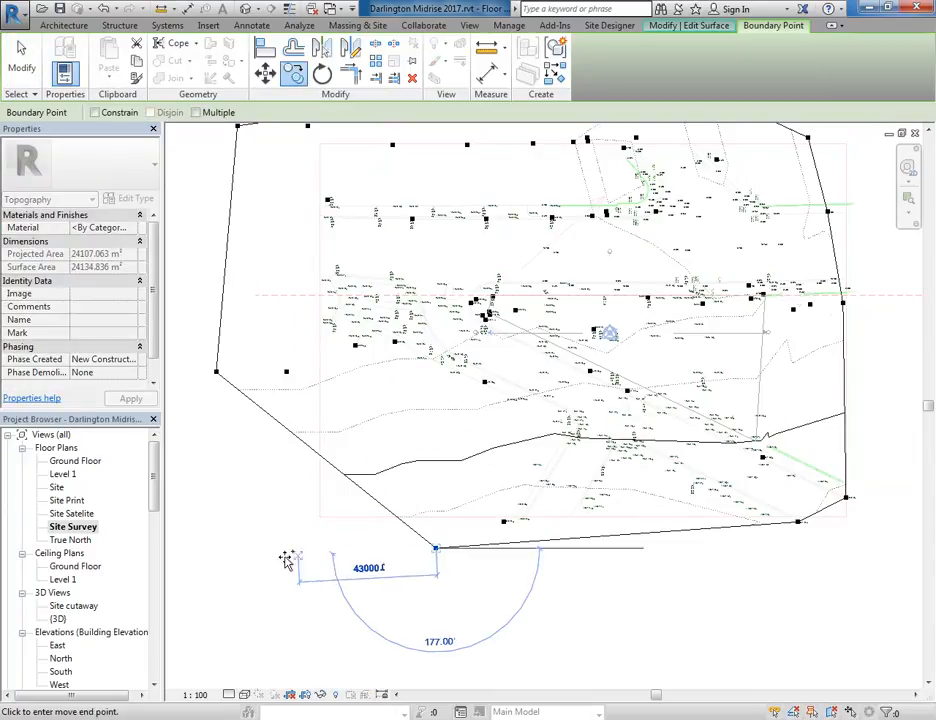
pyautogui.click(218, 586)
# - Copy the four eastern boundary points east past the survey extents and nudge the copies slightly north
pyautogui.scroll(-2, 330, 456)
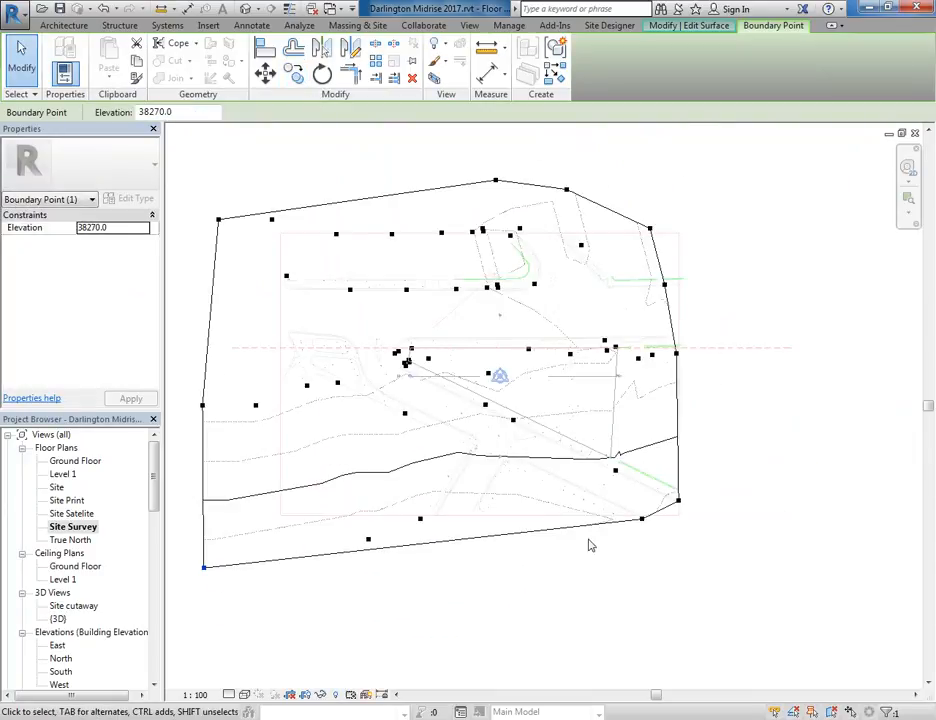
pyautogui.moveTo(597, 544); pyautogui.dragTo(517, 555, button='middle')
pyautogui.click(562, 611)
pyautogui.moveTo(590, 538); pyautogui.dragTo(638, 284)
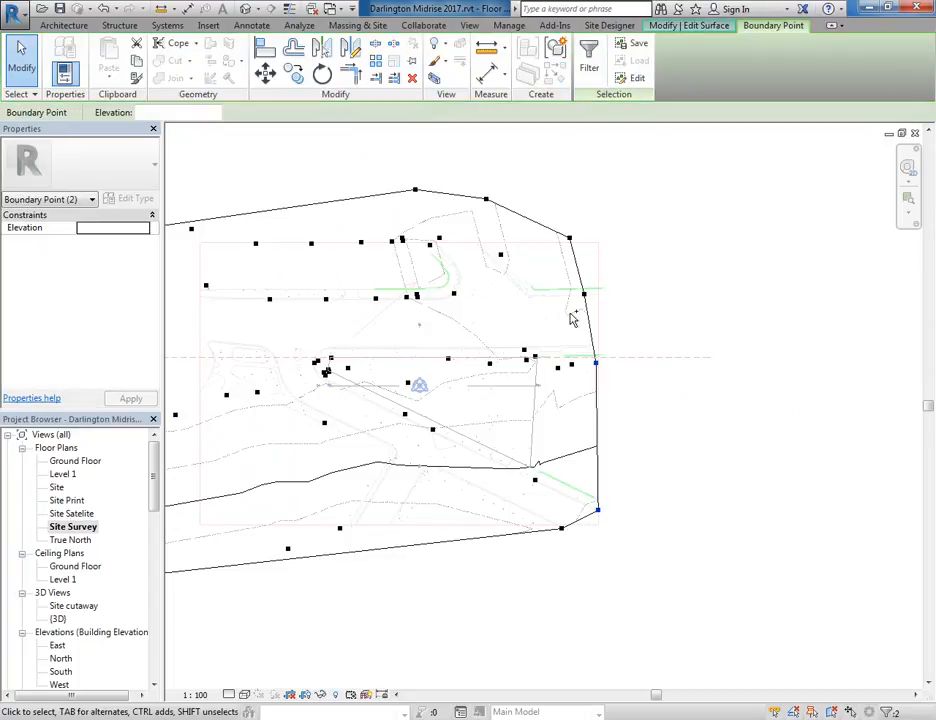
pyautogui.keyDown('ctrl'); pyautogui.moveTo(560, 234); pyautogui.dragTo(612, 326); pyautogui.keyUp('ctrl')
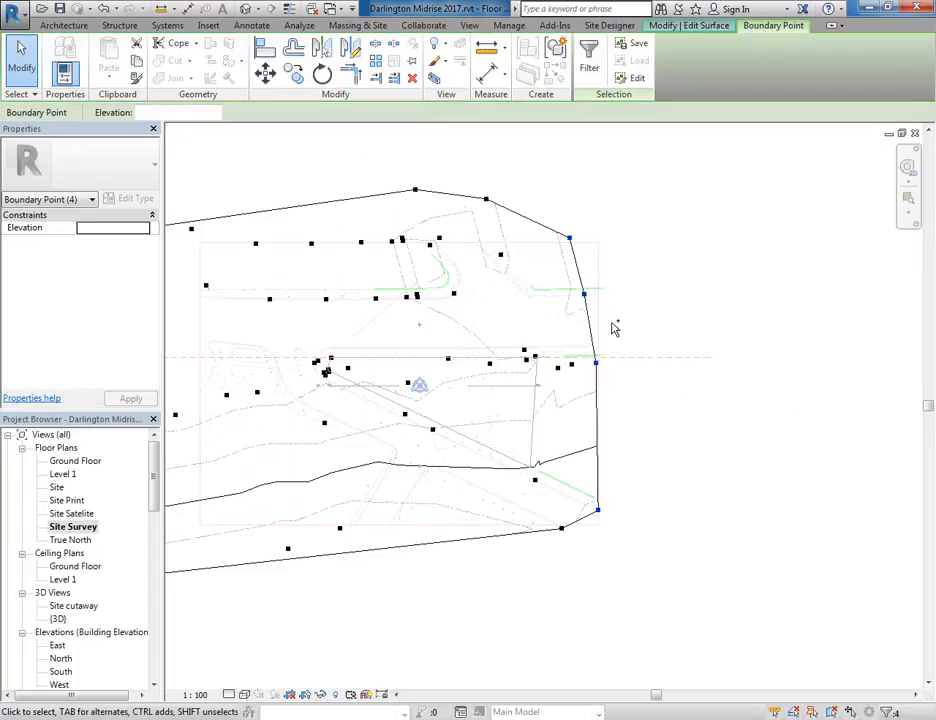
pyautogui.click(265, 72)
pyautogui.click(598, 334)
pyautogui.click(688, 330)
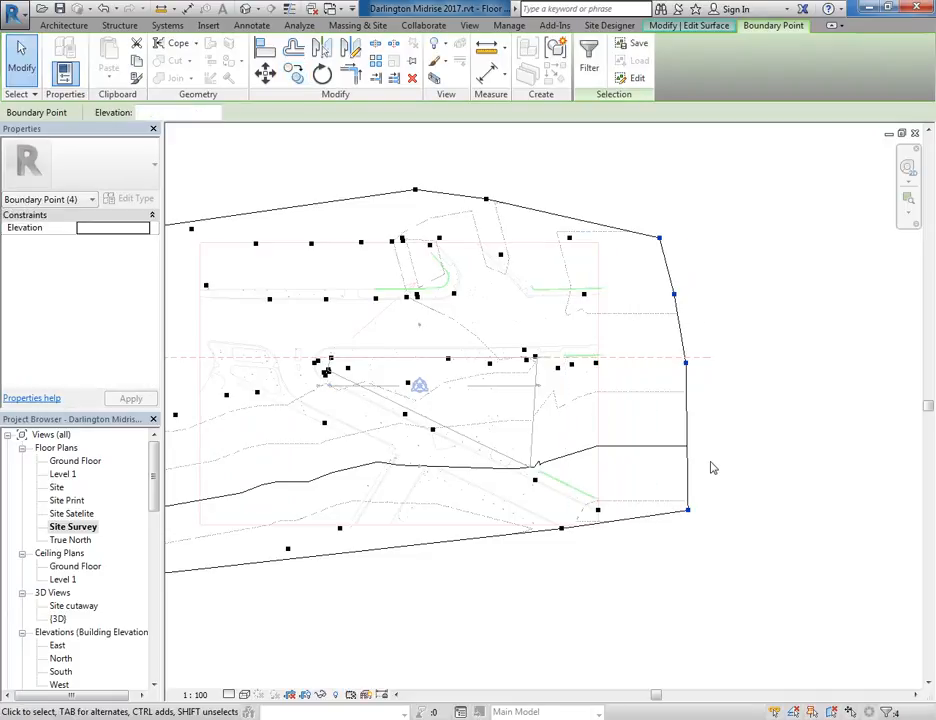
pyautogui.click(638, 591)
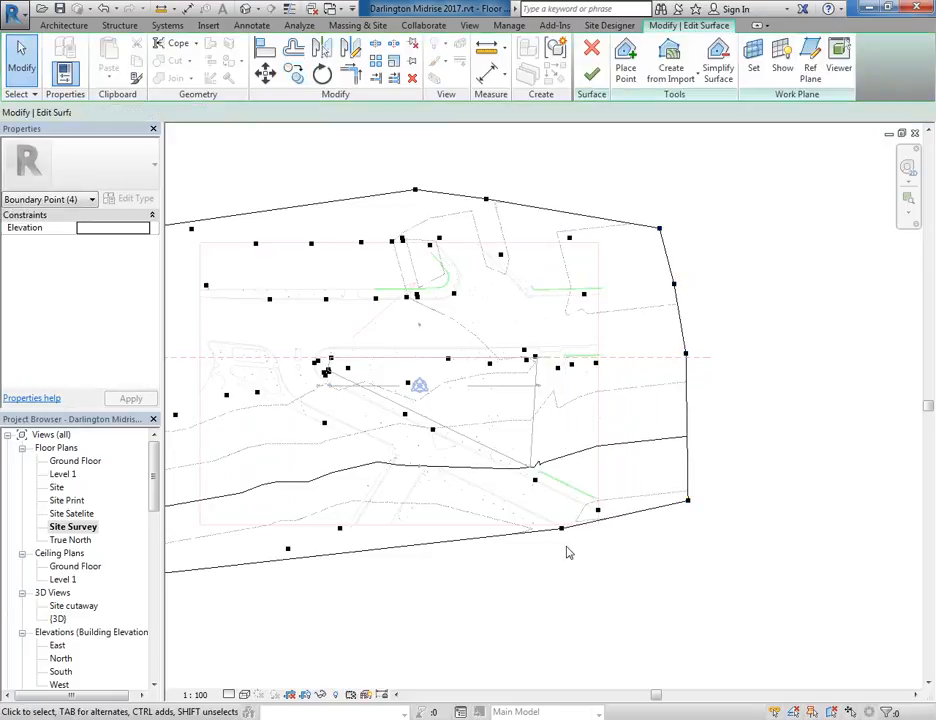
# - Copy the three points along the surface's southeast edge straight south by about 24000 mm
pyautogui.scroll(-1, 638, 591)
pyautogui.moveTo(582, 559); pyautogui.dragTo(675, 554, button='middle')
pyautogui.scroll(2, 648, 534)
pyautogui.moveTo(593, 522); pyautogui.dragTo(513, 523, button='middle')
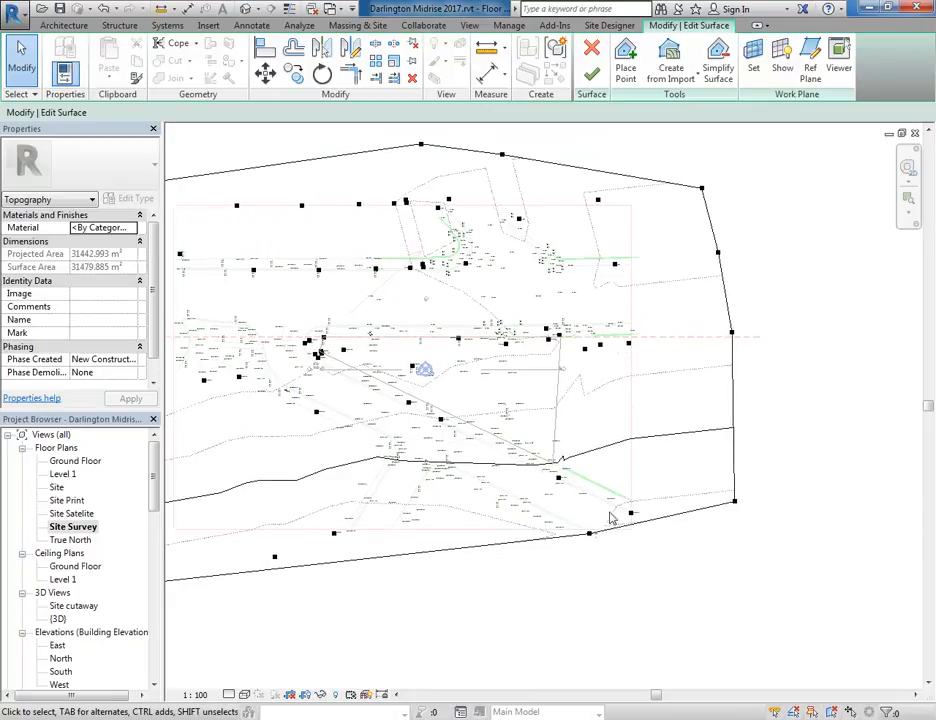
pyautogui.moveTo(566, 634); pyautogui.dragTo(758, 545)
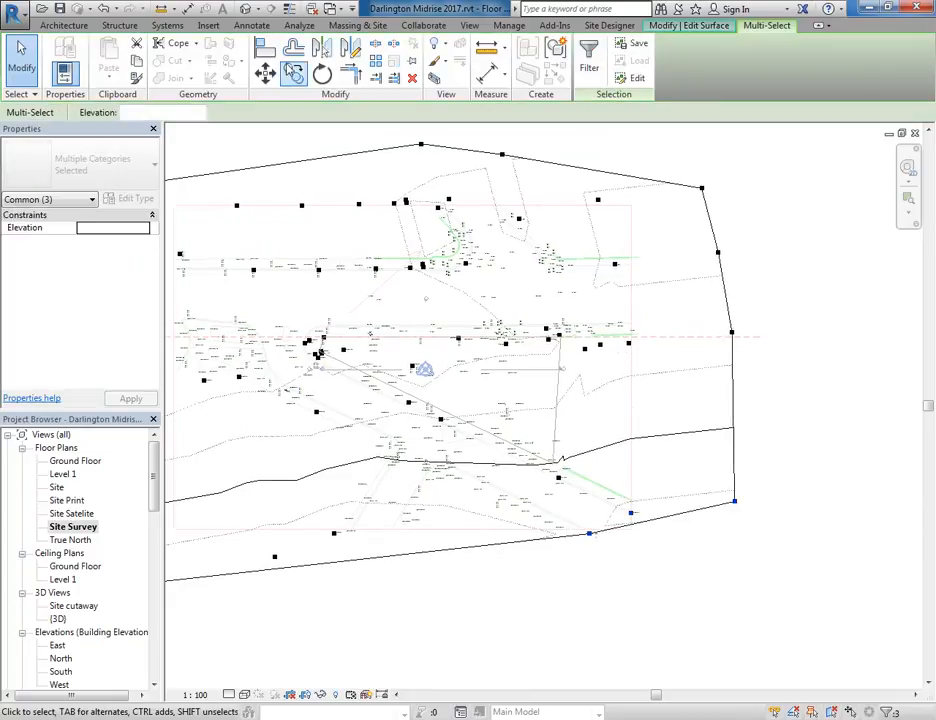
pyautogui.click(293, 72)
pyautogui.click(575, 515)
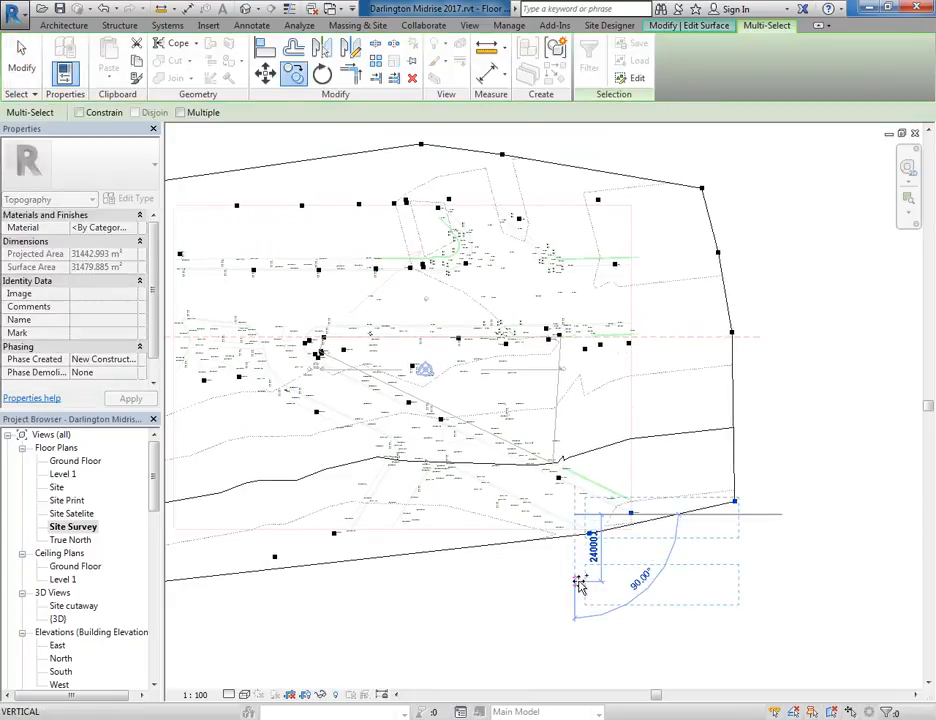
pyautogui.click(580, 585)
# - Nudge the three copied southeast points east and deselect them
pyautogui.press('Right')
pyautogui.press('Right')
pyautogui.press('Right')
pyautogui.press('Right')
pyautogui.press('Right')
pyautogui.press('Right')
pyautogui.press('Right')
pyautogui.press('Right')
pyautogui.press('Right')
pyautogui.press('Right')
pyautogui.press('Right')
pyautogui.press('Right')
pyautogui.press('Right')
pyautogui.press('Right')
pyautogui.press('Right')
pyautogui.press('Right')
pyautogui.press('Right')
pyautogui.press('Right')
pyautogui.press('Right')
pyautogui.press('Right')
pyautogui.click(497, 543)
# - Finish editing the toposurface to apply the extended boundary
pyautogui.scroll(-3, 469, 532)
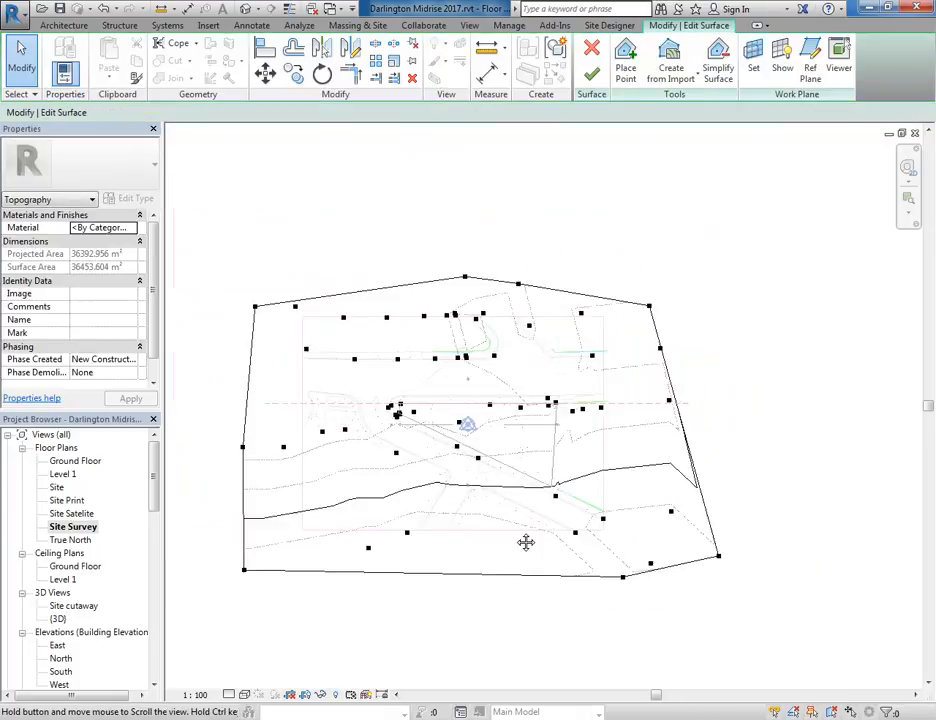
pyautogui.scroll(2, 470, 538)
pyautogui.scroll(2, 483, 545)
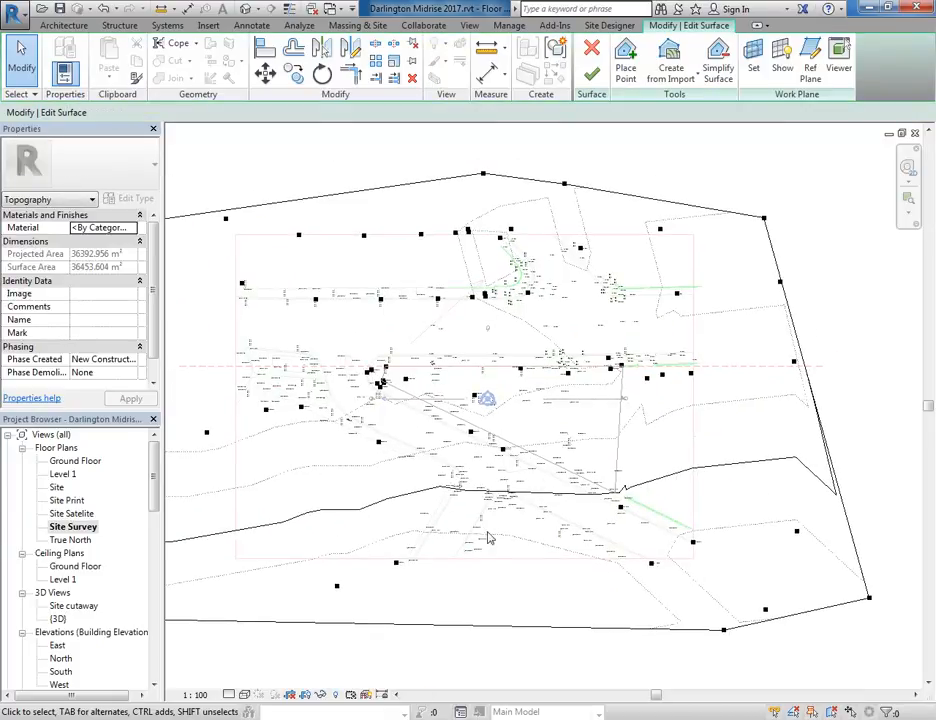
pyautogui.click(592, 74)
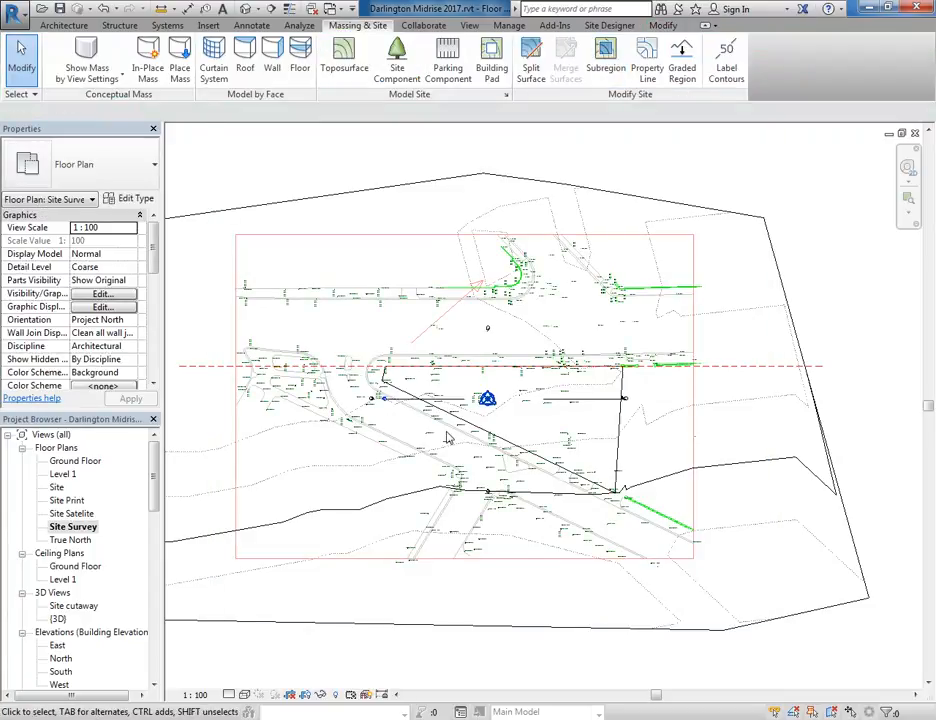
# - Start a Subregion boundary sketch on the toposurface, saving the project at the save reminder
pyautogui.scroll(4, 470, 425)
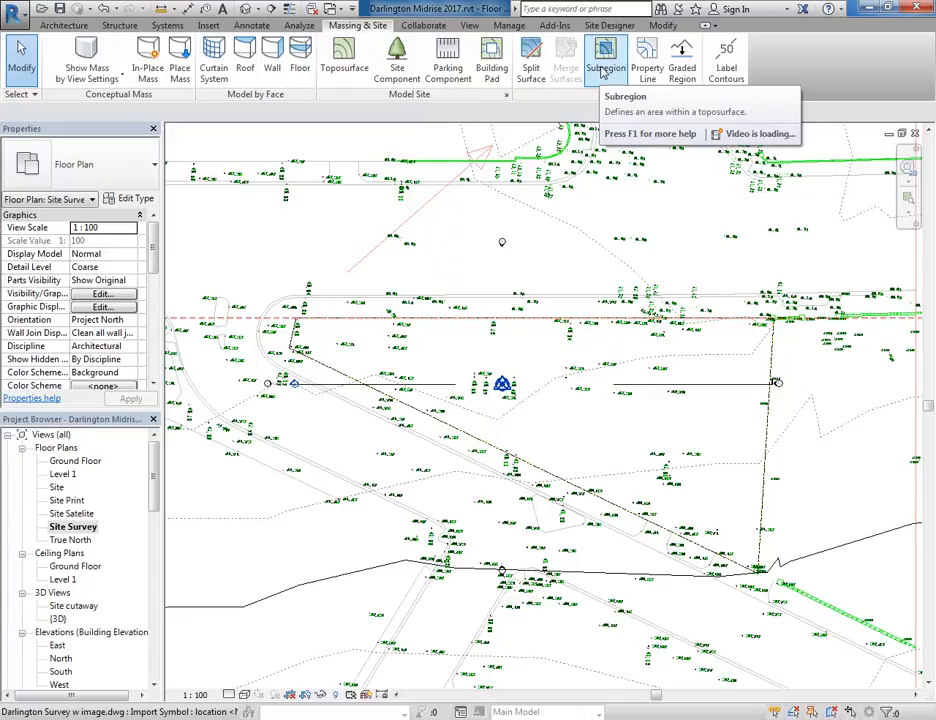
pyautogui.click(604, 70)
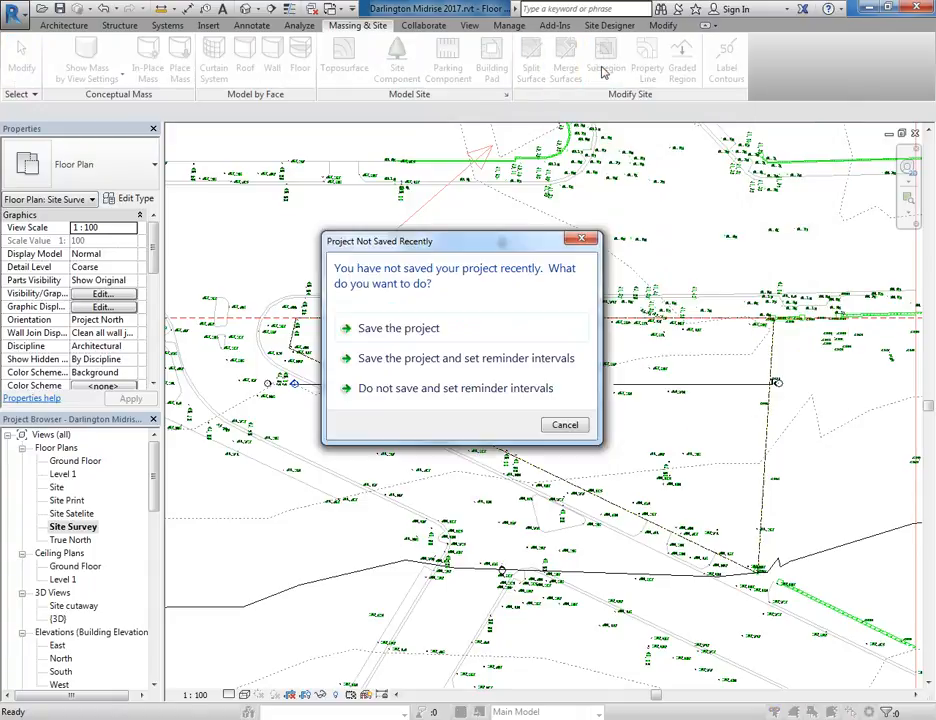
pyautogui.click(437, 328)
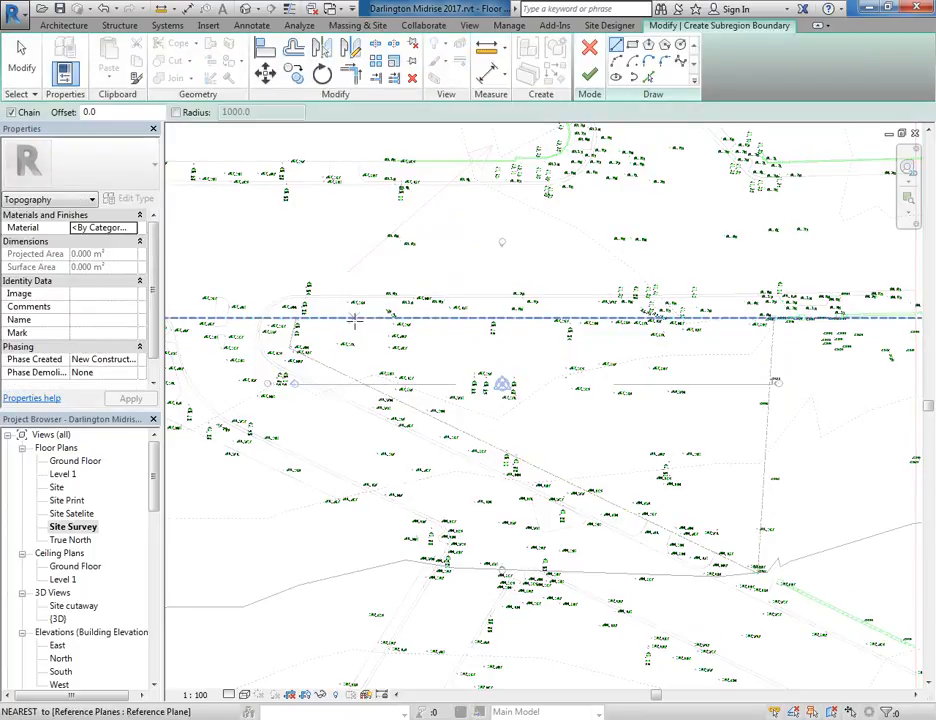
# - Create the subregion boundary by picking the closed chain of property line segments and finish the sketch
pyautogui.scroll(2, 368, 371)
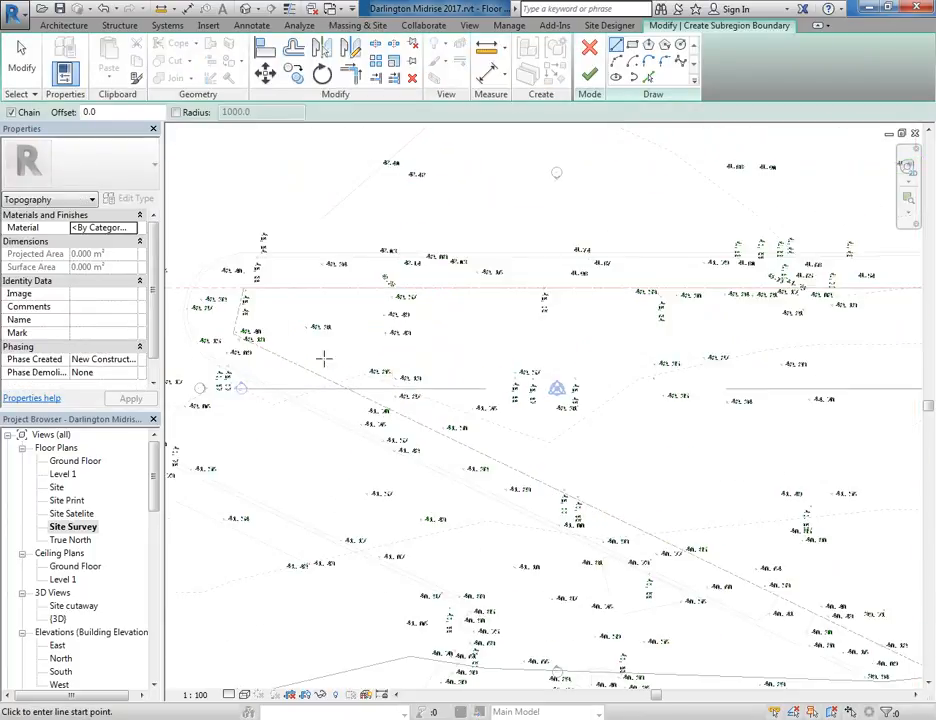
pyautogui.scroll(-1, 343, 313)
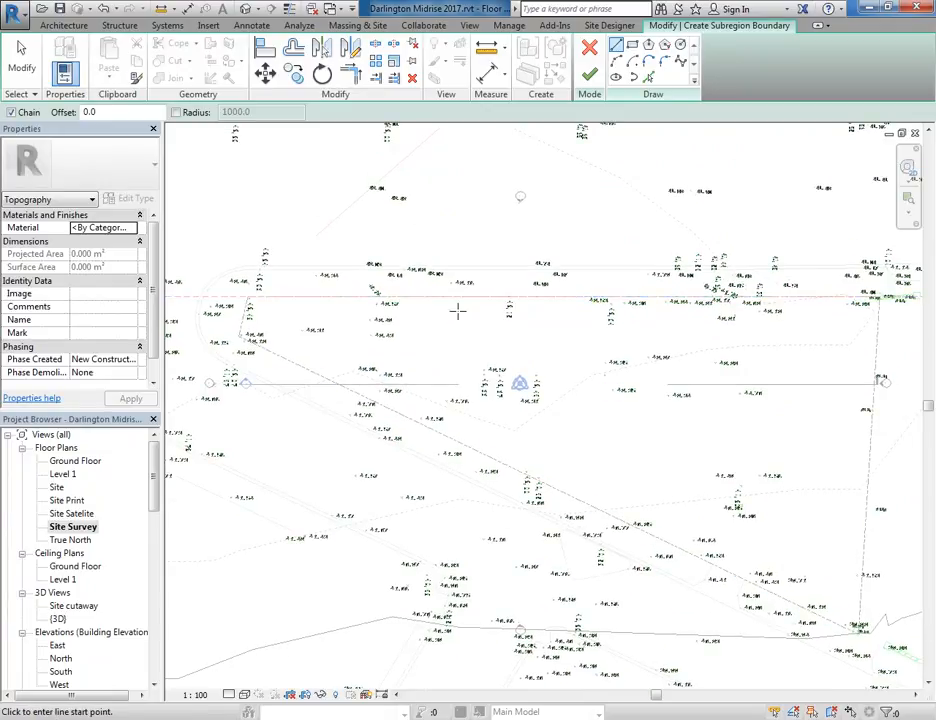
pyautogui.click(650, 79)
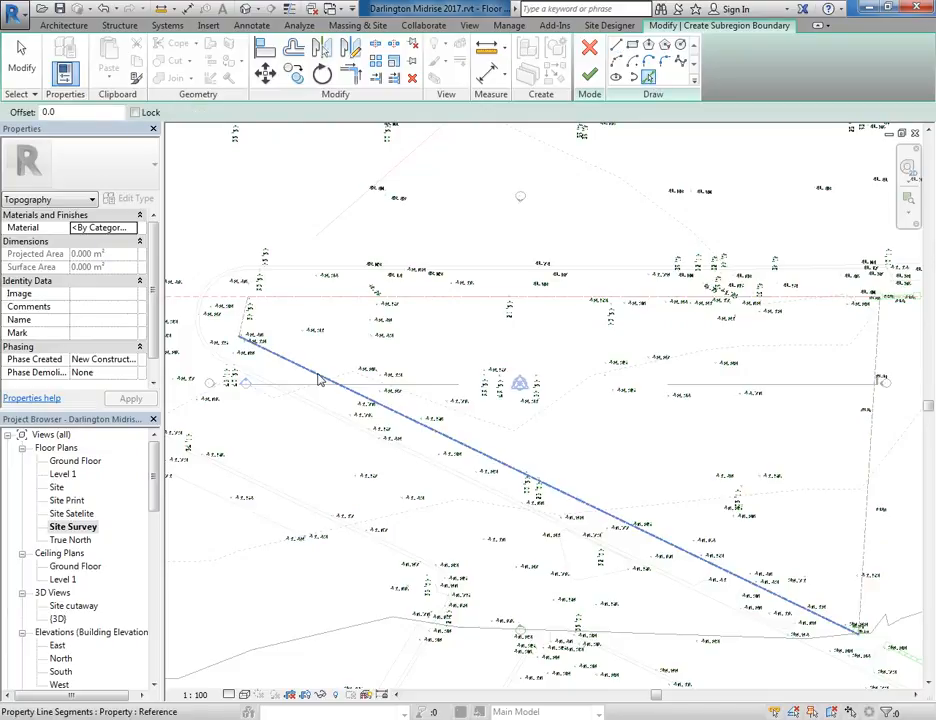
pyautogui.press('Tab')
pyautogui.press('Tab')
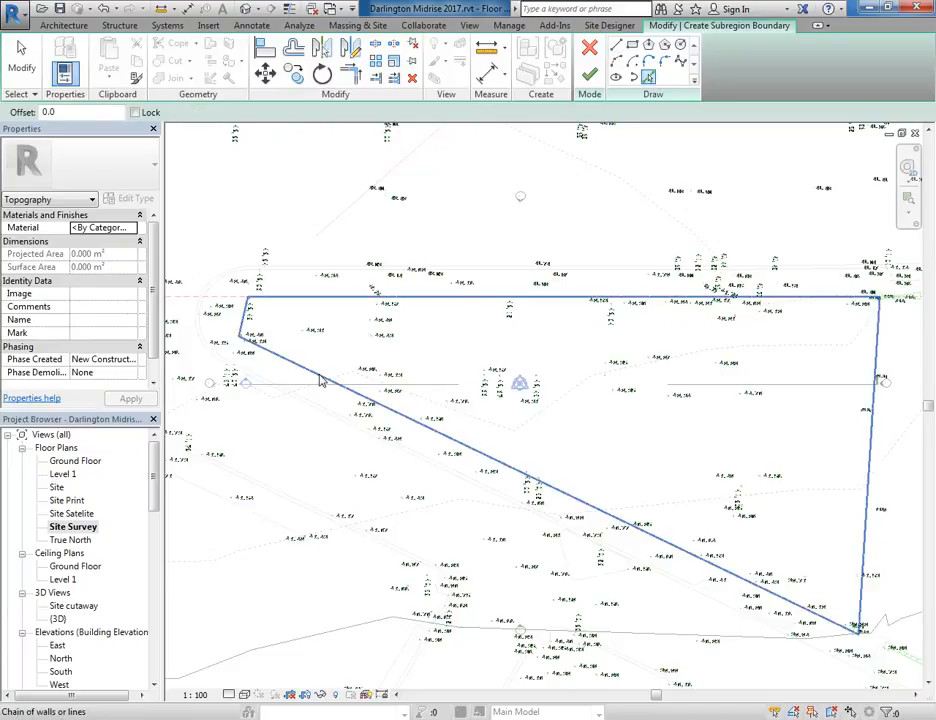
pyautogui.click(320, 380)
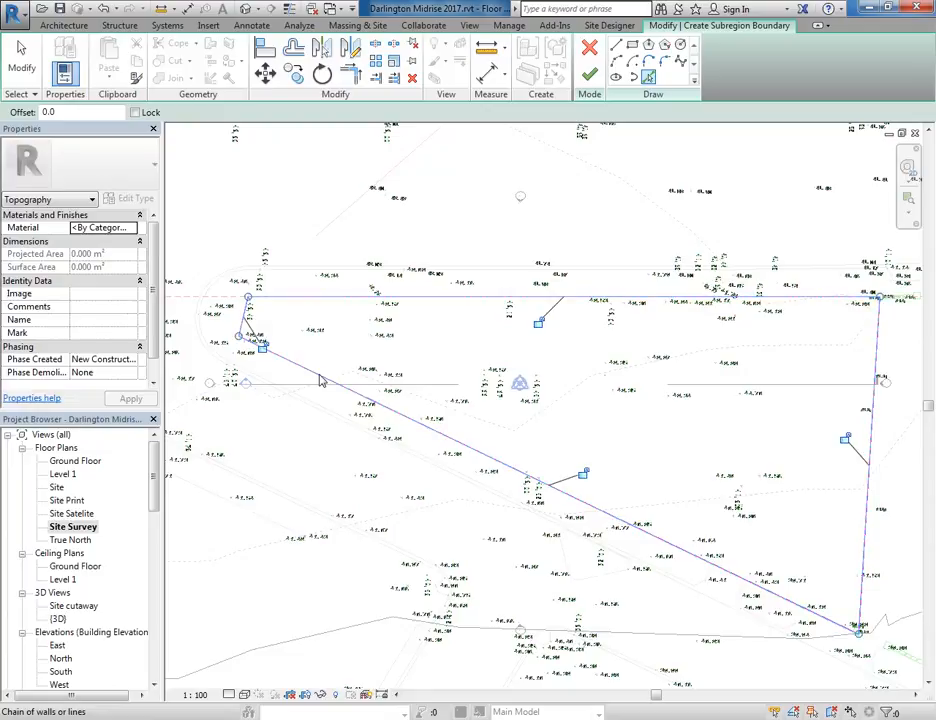
pyautogui.click(591, 77)
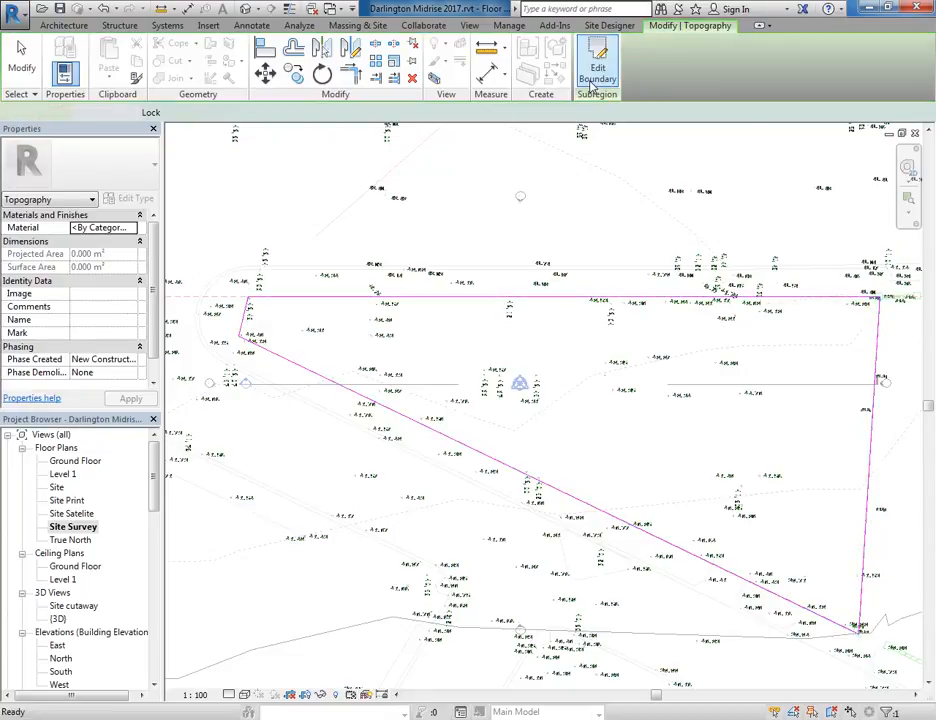
# - Open the Site cutaway 3D view, orbit to see the whole site block, and set the visual style to Shaded
pyautogui.doubleClick(70, 607)
pyautogui.click(402, 540)
pyautogui.keyDown('shift'); pyautogui.moveTo(326, 402); pyautogui.dragTo(524, 547, button='middle'); pyautogui.keyUp('shift')
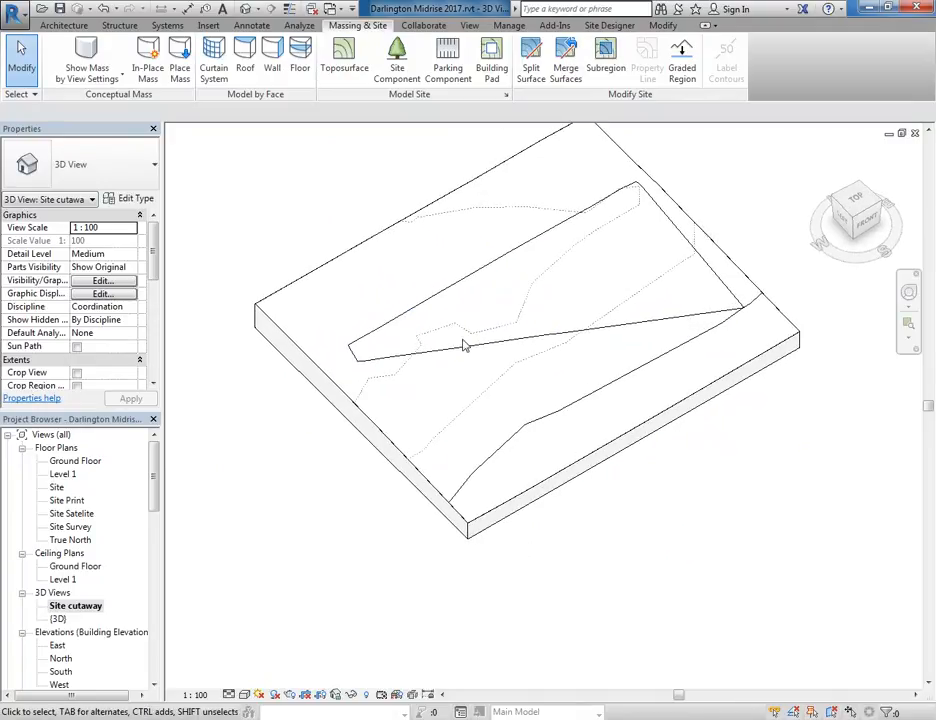
pyautogui.moveTo(467, 386); pyautogui.dragTo(405, 432, button='middle')
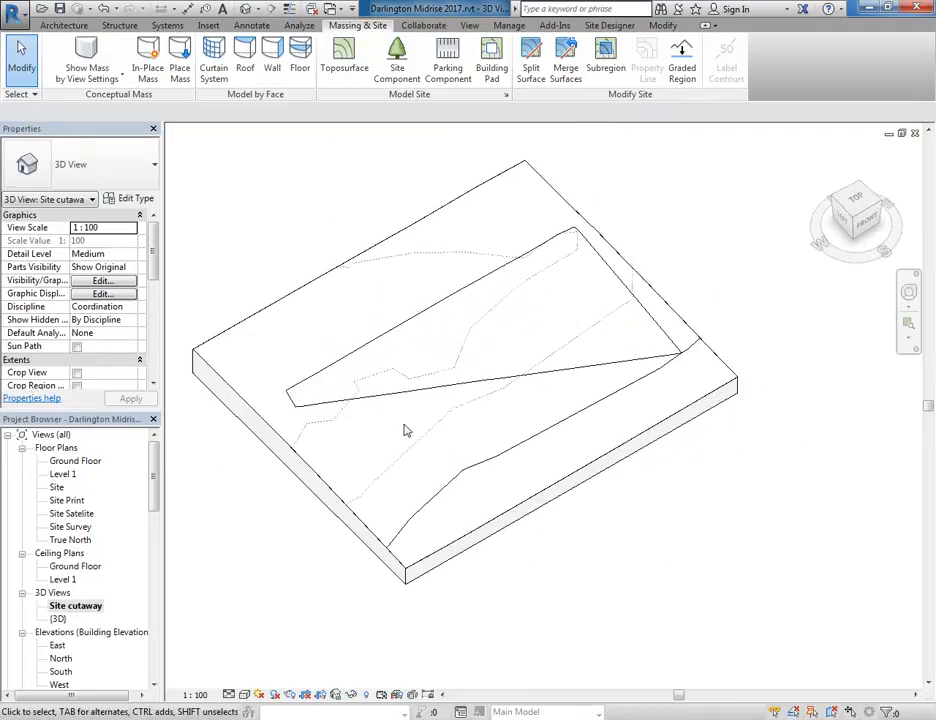
pyautogui.click(244, 694)
pyautogui.click(268, 638)
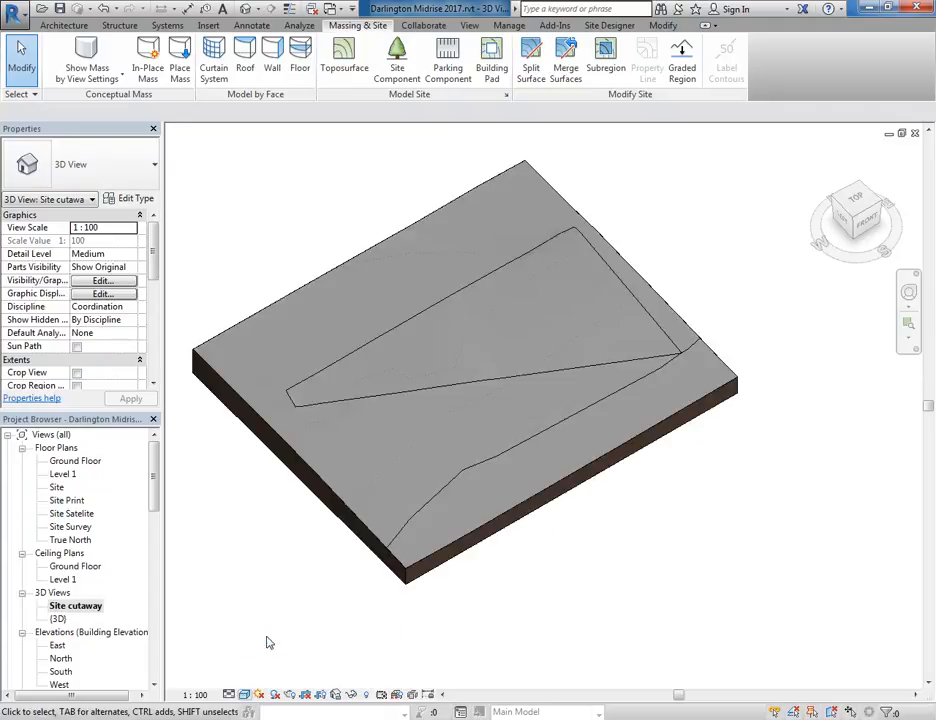
pyautogui.moveTo(579, 480)
pyautogui.keyDown('shift'); pyautogui.mouseDown(button='middle')
pyautogui.moveTo(303, 480)
pyautogui.moveTo(352, 483)
pyautogui.moveTo(393, 578)
pyautogui.mouseUp(button='middle'); pyautogui.keyUp('shift')
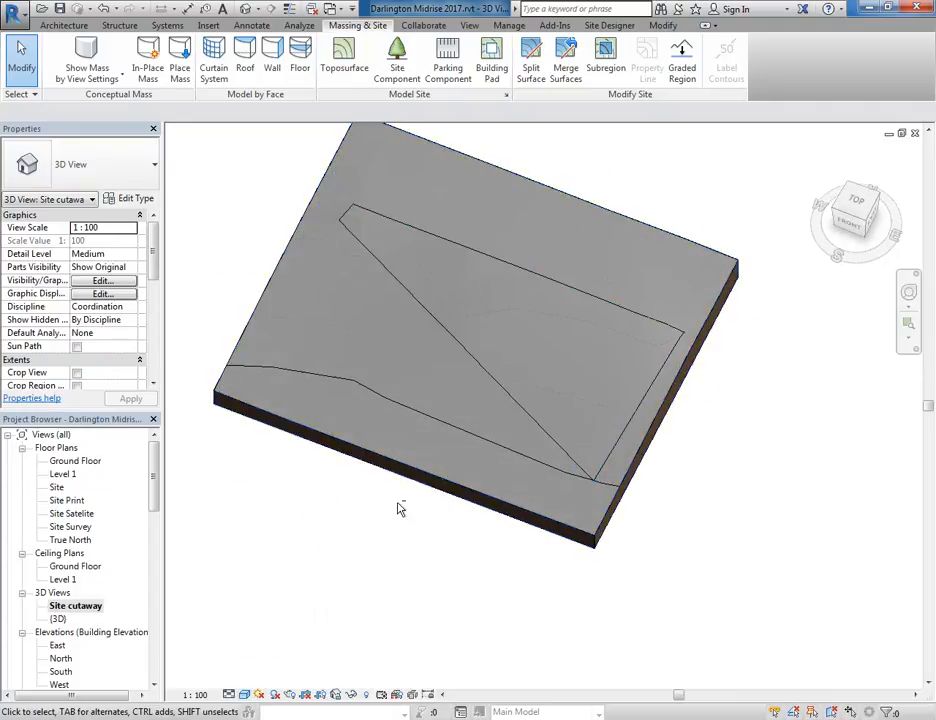
# - Select the property-shaped subregion in 3D and open the Material Browser for its Material parameter
pyautogui.click(516, 434)
pyautogui.moveTo(403, 368); pyautogui.dragTo(374, 452, button='middle')
pyautogui.scroll(2, 386, 409)
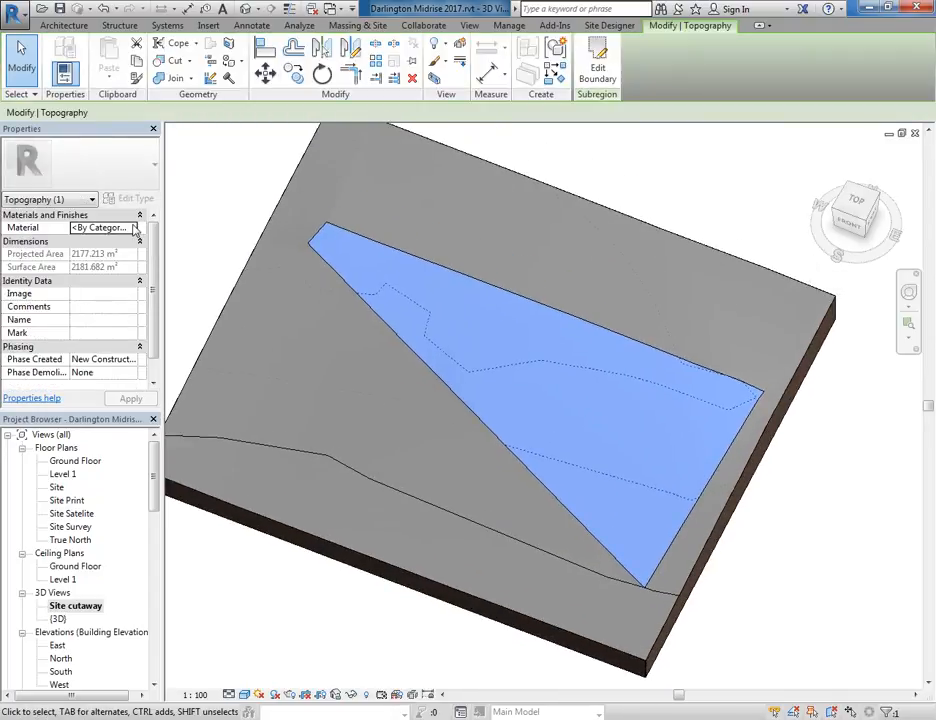
pyautogui.click(133, 228)
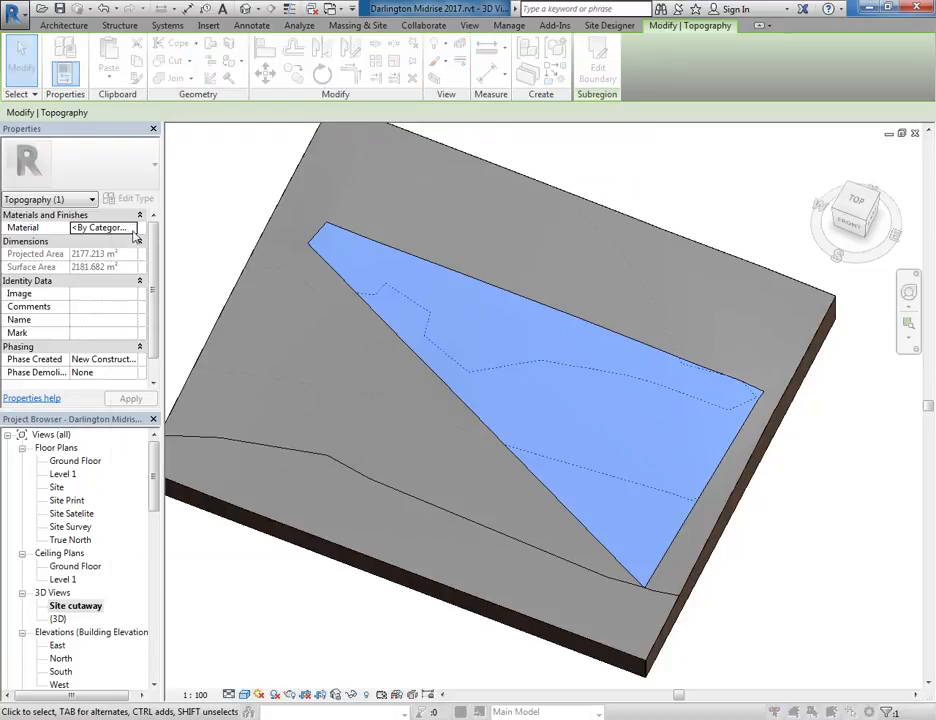
pyautogui.click(133, 228)
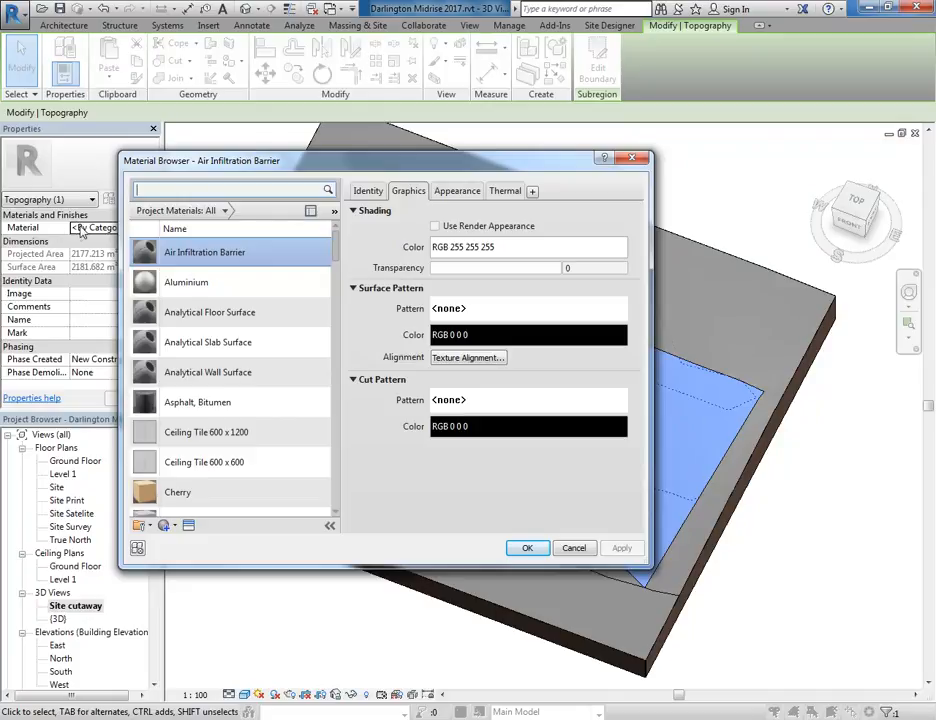
pyautogui.moveTo(316, 162); pyautogui.dragTo(483, 125)
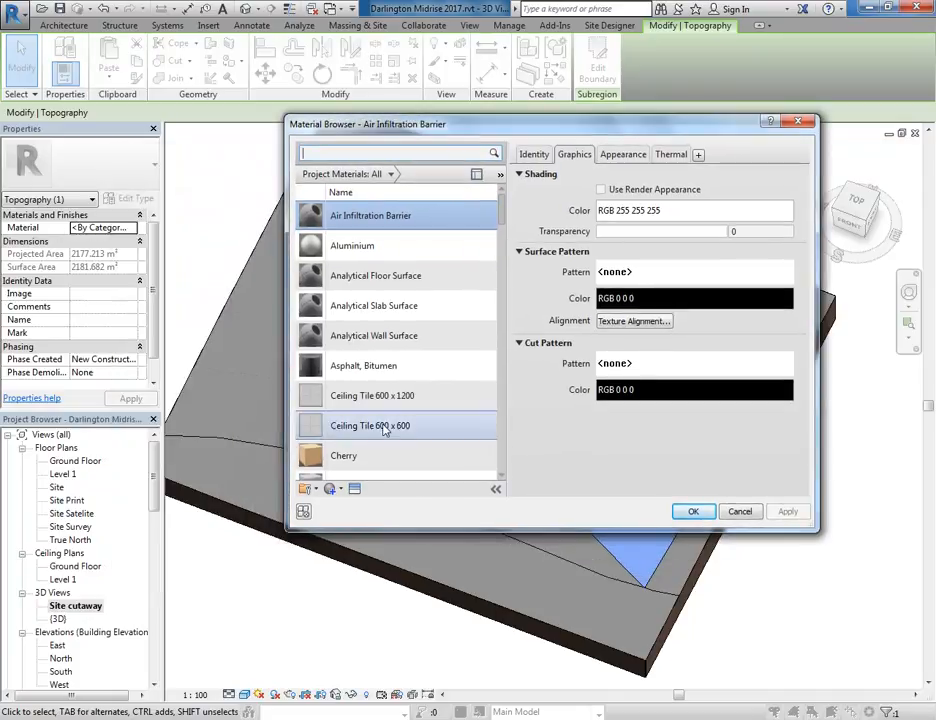
# - Find Site - Hardcore in the project materials and show its graphics settings
pyautogui.moveTo(505, 220); pyautogui.dragTo(503, 447)
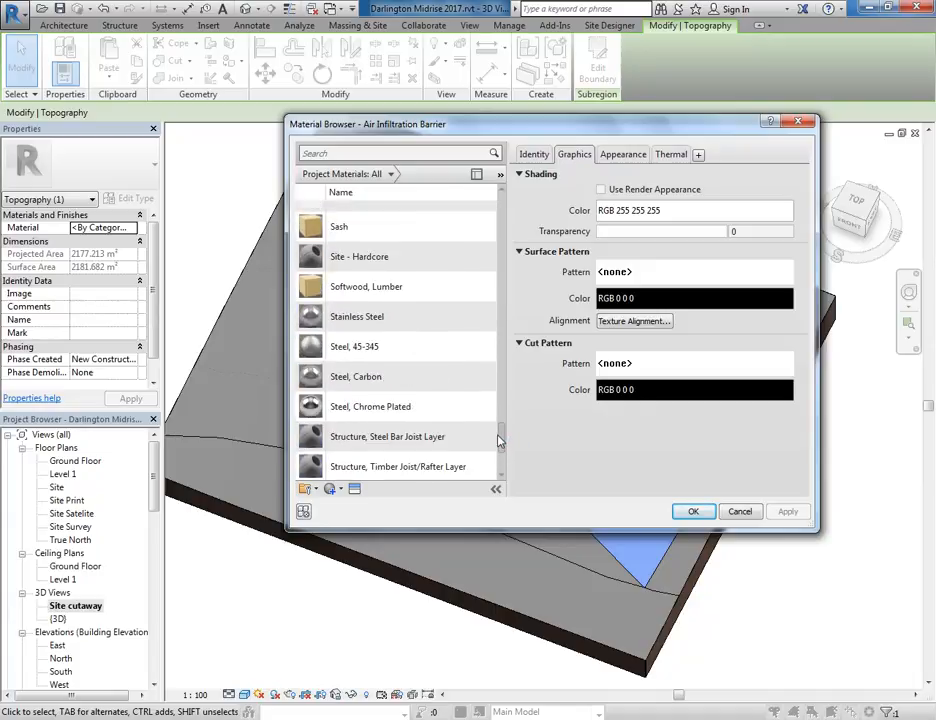
pyautogui.click(322, 258)
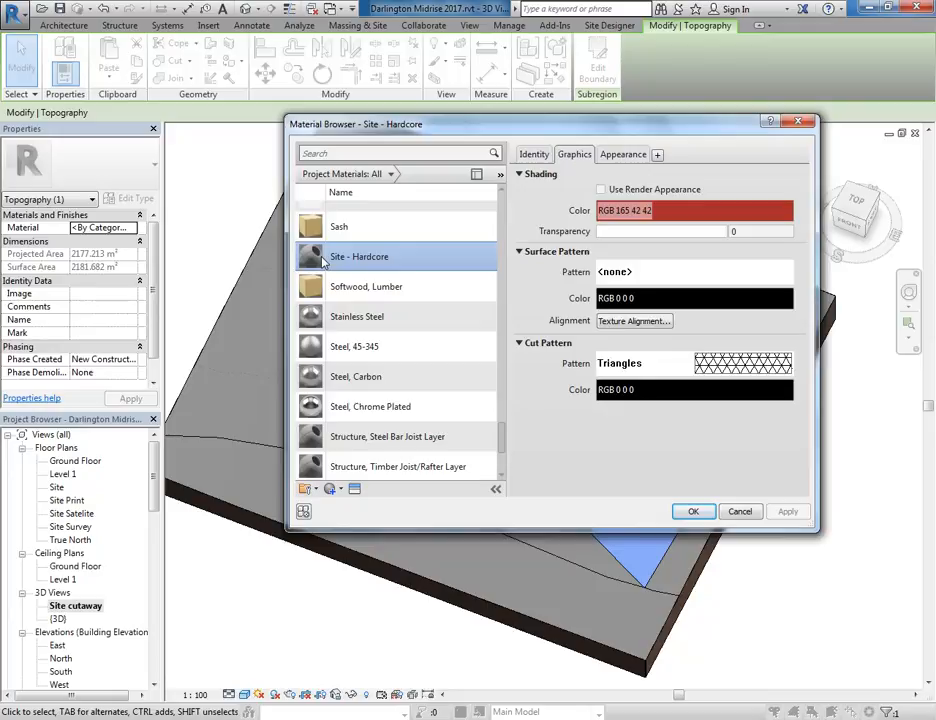
pyautogui.moveTo(438, 531)
pyautogui.mouseDown()
pyautogui.moveTo(438, 620)
pyautogui.moveTo(438, 541)
pyautogui.mouseUp()
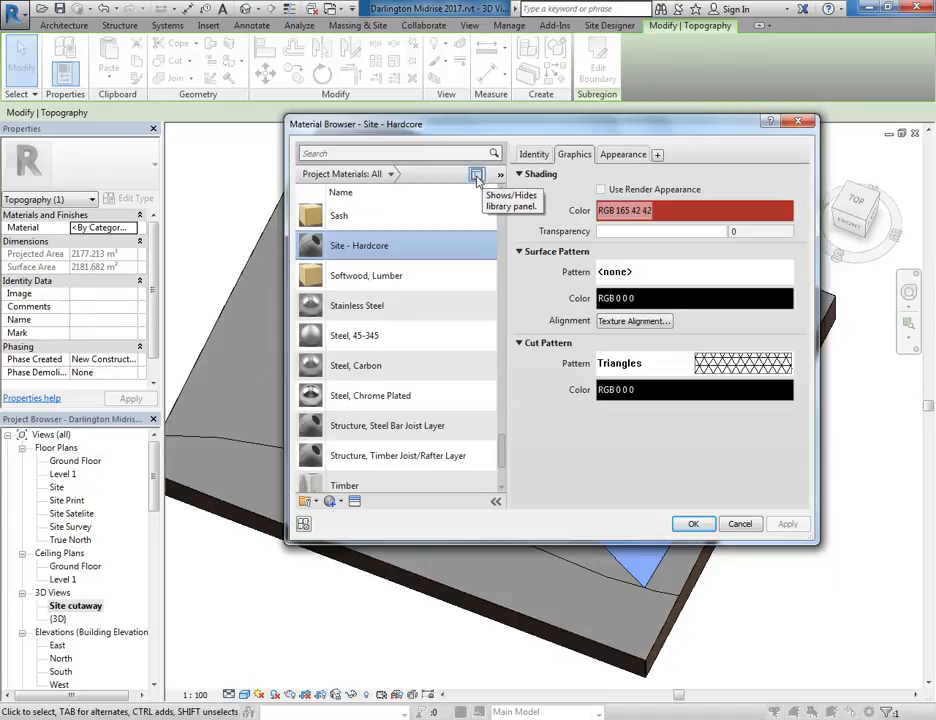
# - Show the material library in the Material Browser and enlarge the dialog so both material lists are readable
pyautogui.click(477, 177)
pyautogui.moveTo(404, 430); pyautogui.dragTo(399, 368)
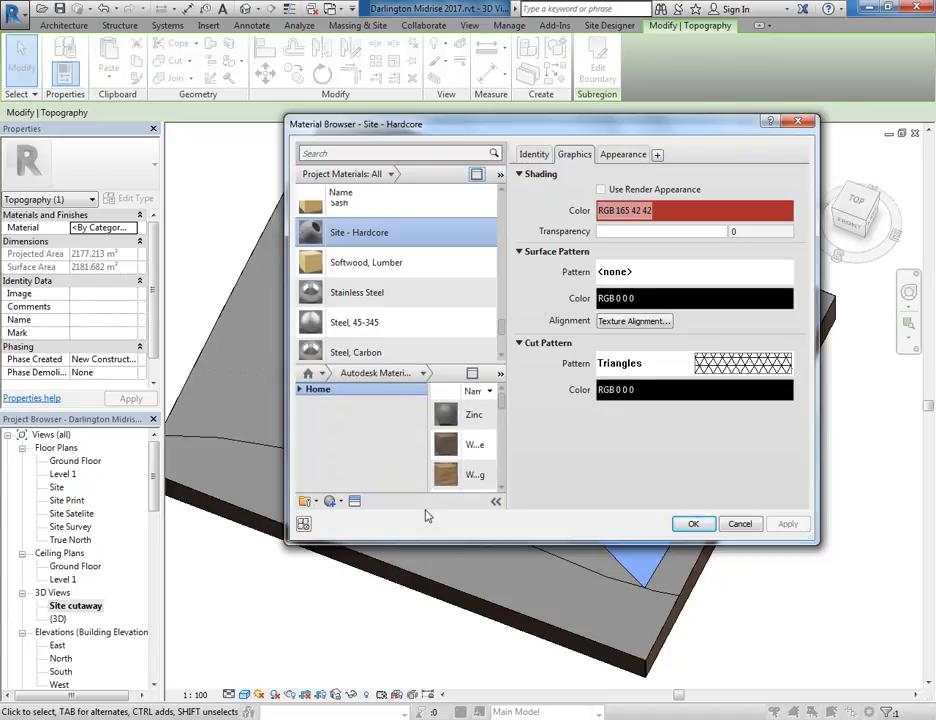
pyautogui.moveTo(425, 545); pyautogui.dragTo(410, 636)
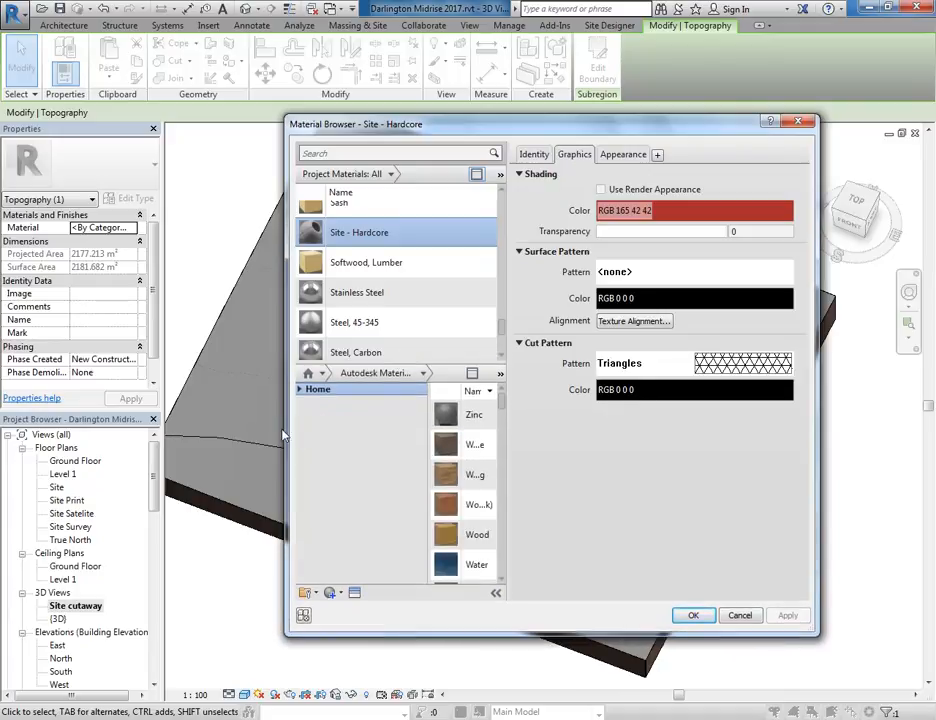
pyautogui.moveTo(287, 430); pyautogui.dragTo(91, 398)
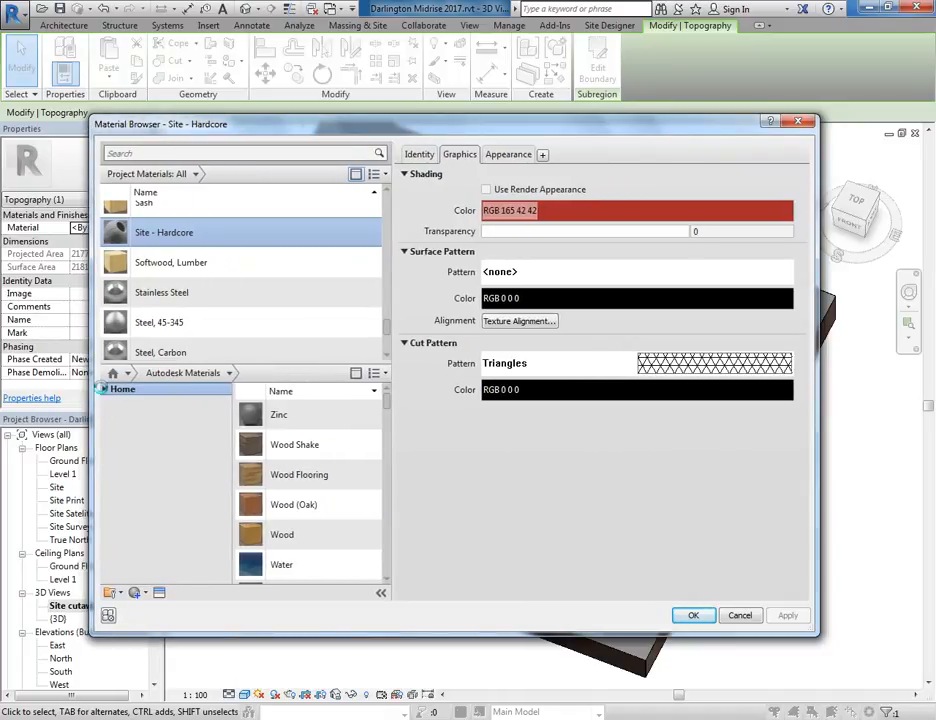
# - Browse the Metal, Stone and Plastic categories of the Autodesk Materials library, previewing the appearance of the Stone material
pyautogui.click(104, 389)
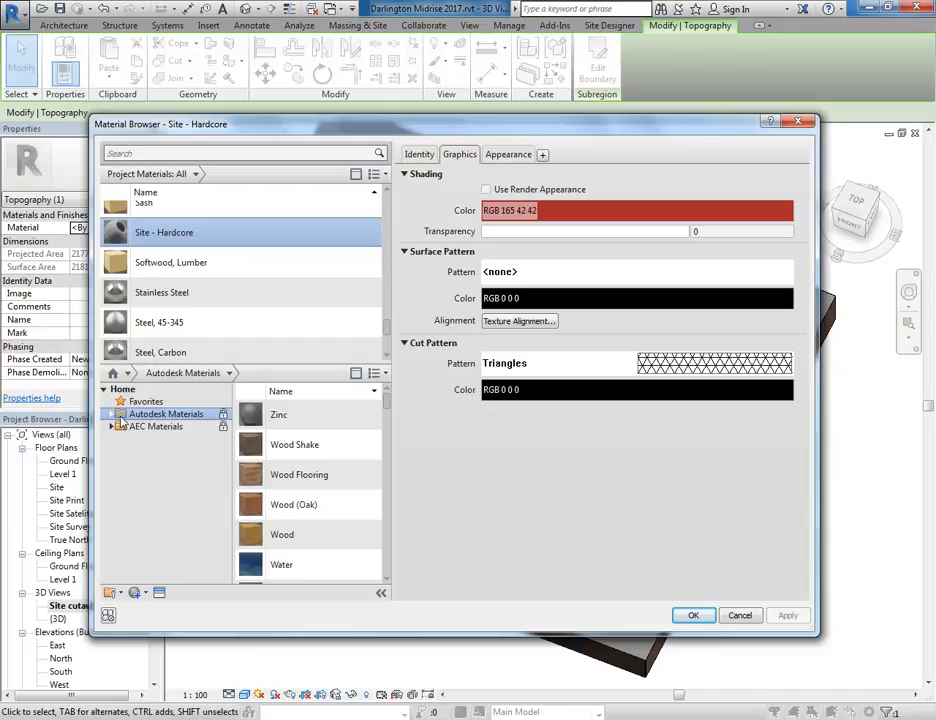
pyautogui.click(113, 415)
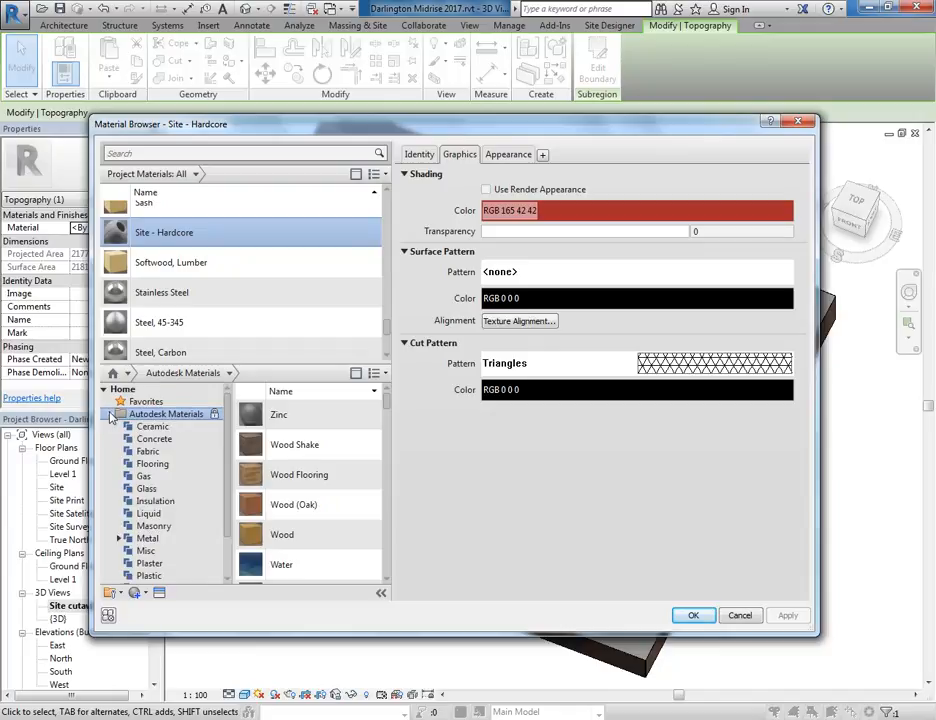
pyautogui.click(145, 541)
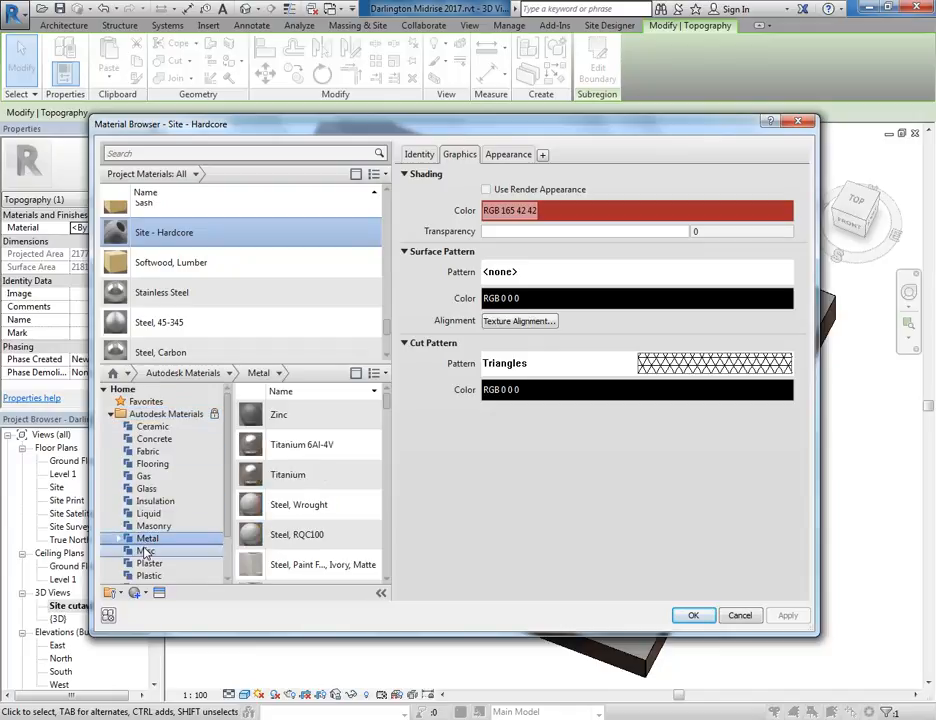
pyautogui.scroll(-2, 200, 541)
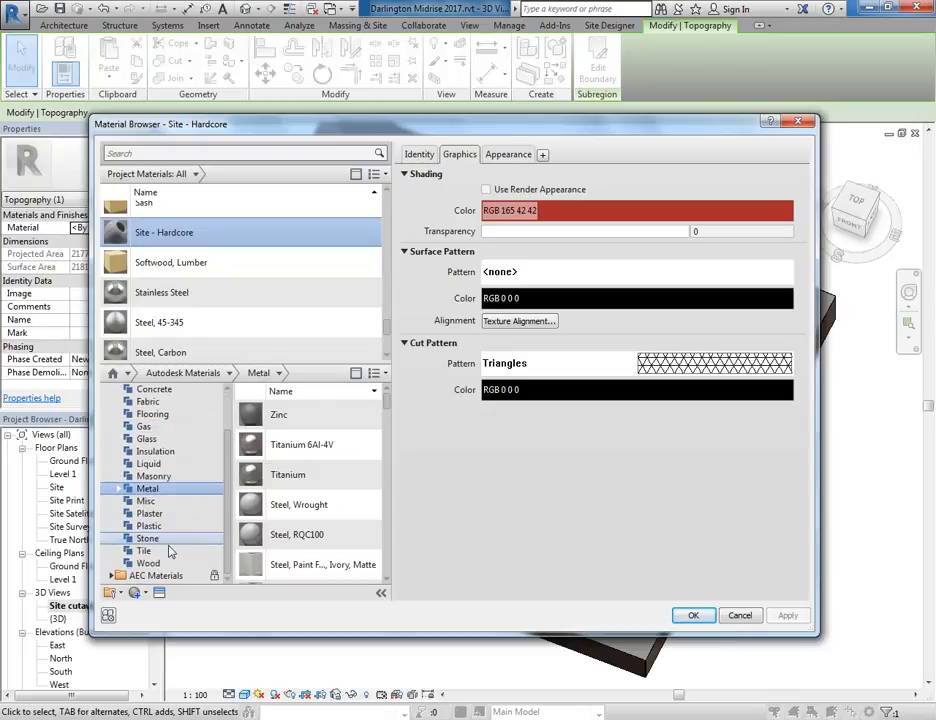
pyautogui.click(200, 540)
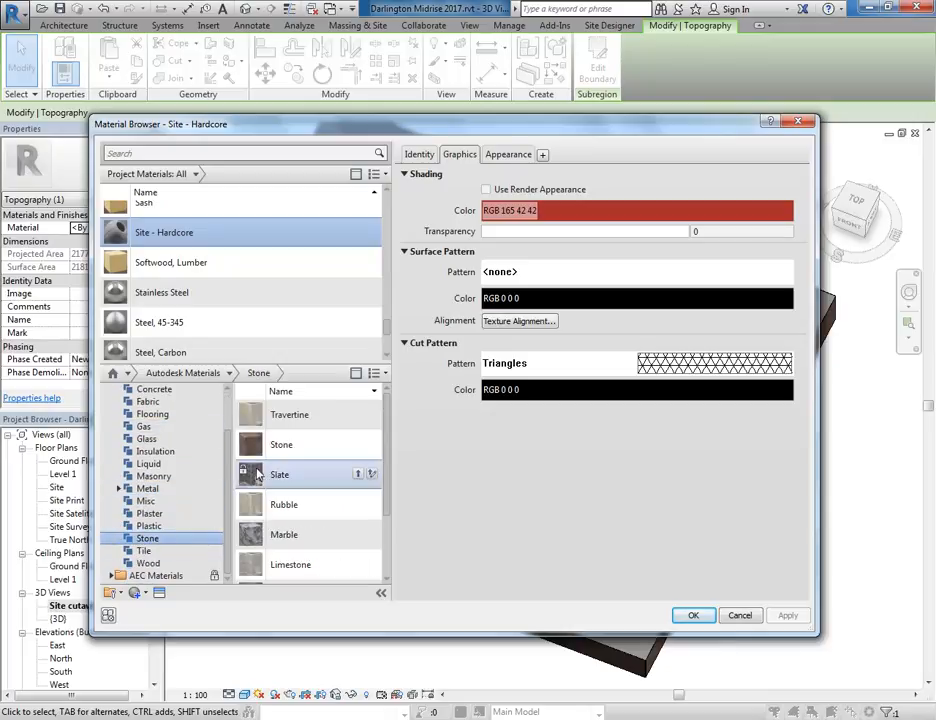
pyautogui.click(280, 447)
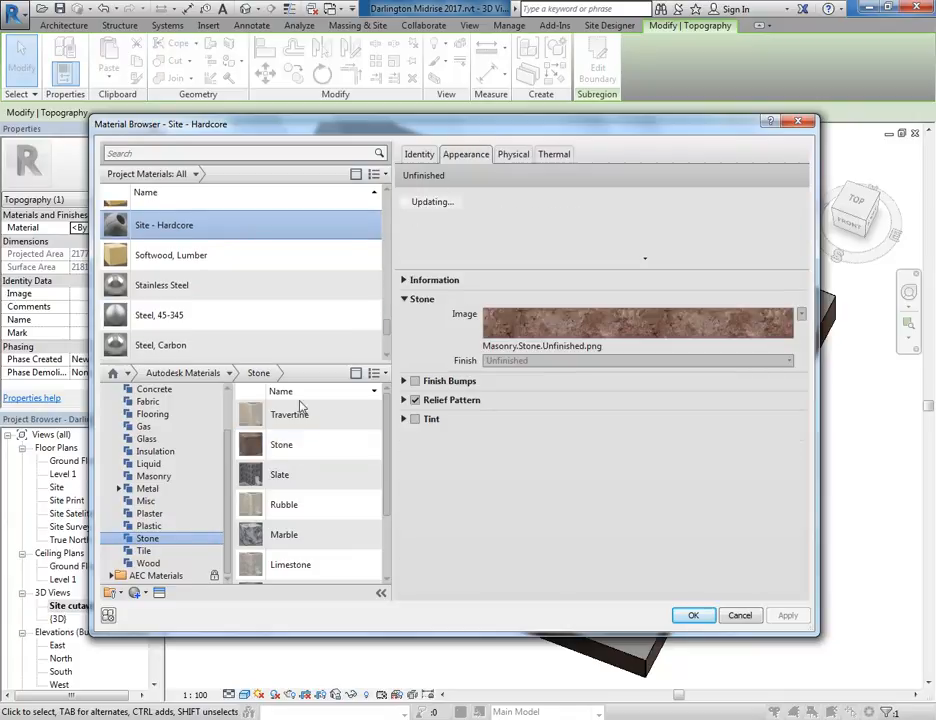
pyautogui.click(211, 526)
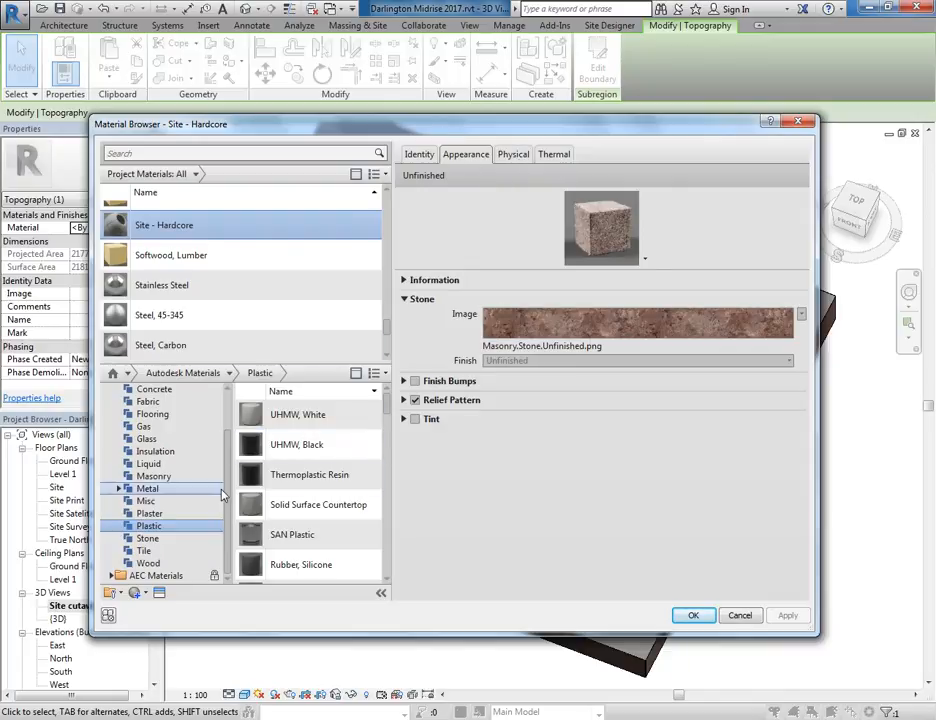
# - Select the Structure, Timber Joist/Rafter Layer material and open an enlarged Asset Browser for replacing its appearance asset
pyautogui.scroll(1, 150, 235)
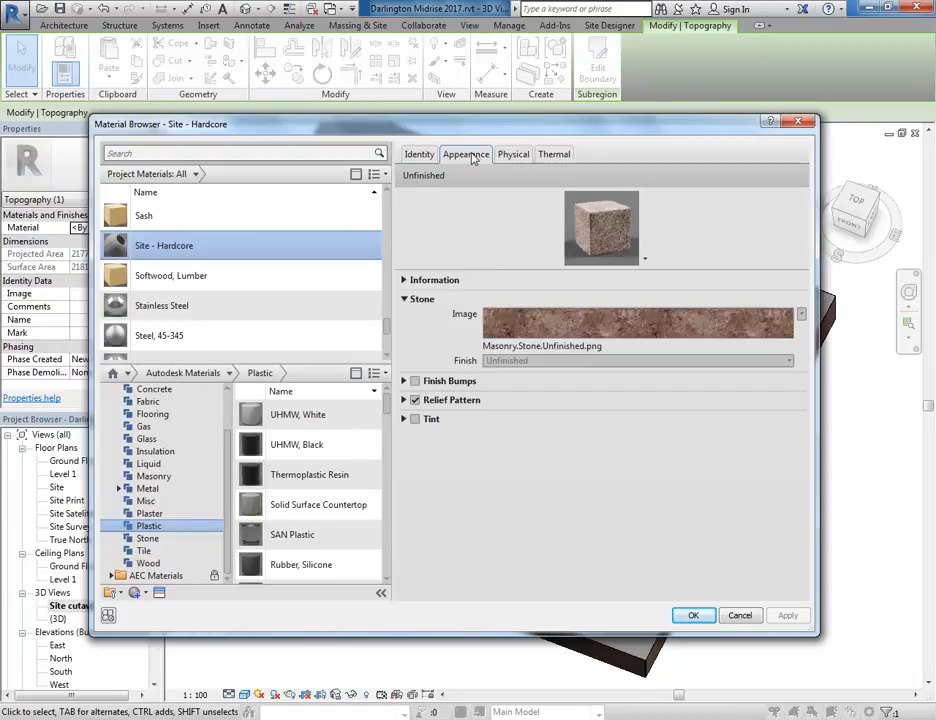
pyautogui.scroll(-5, 184, 240)
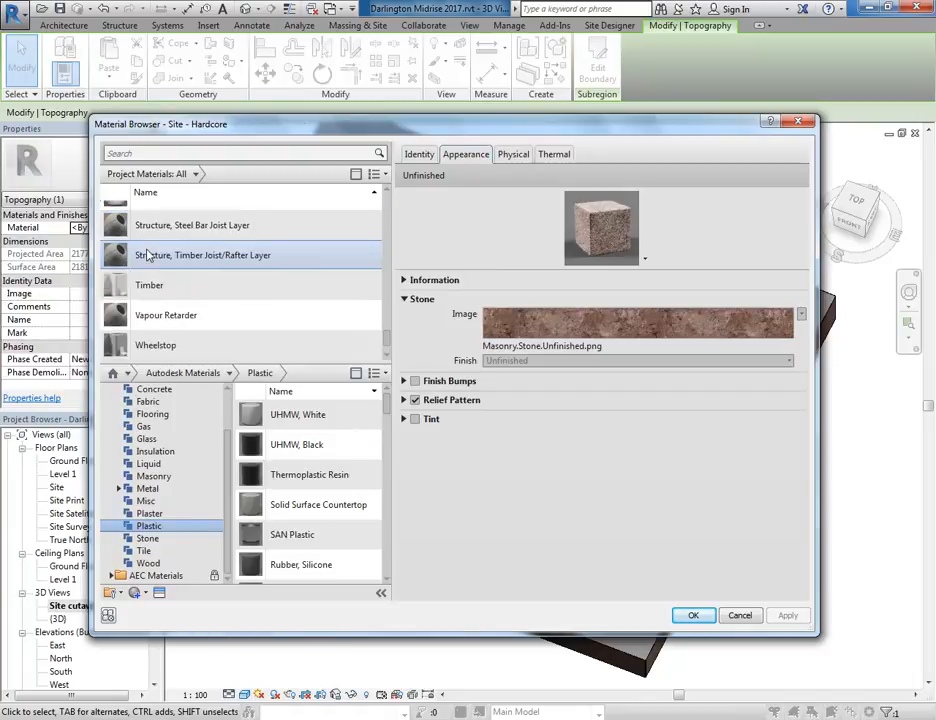
pyautogui.click(134, 259)
pyautogui.rightClick(510, 160)
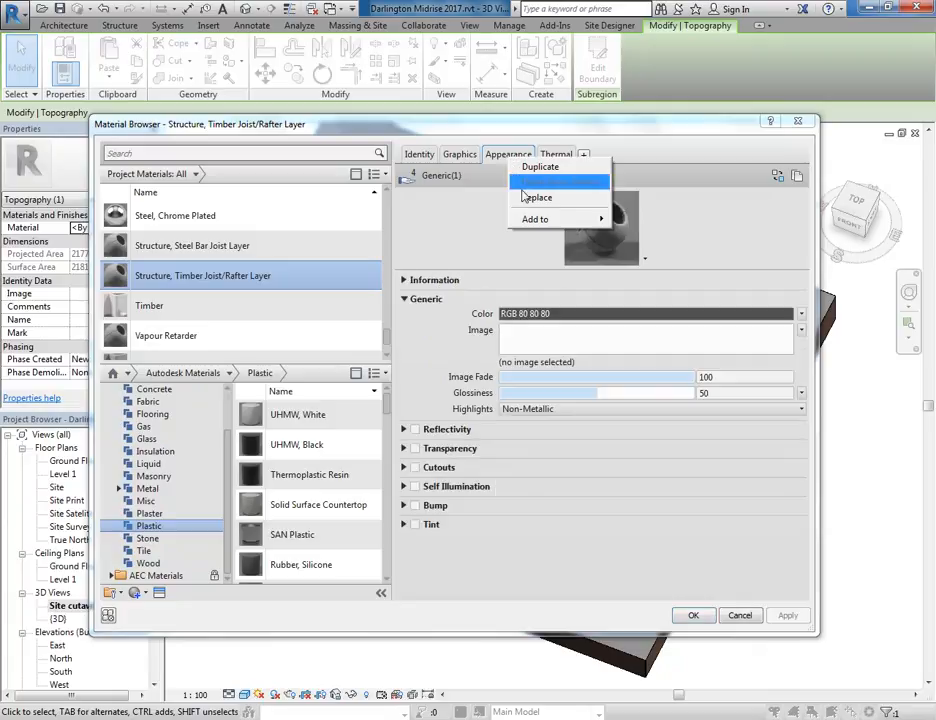
pyautogui.click(536, 197)
pyautogui.moveTo(762, 132); pyautogui.dragTo(183, 49)
pyautogui.moveTo(355, 449); pyautogui.dragTo(570, 632)
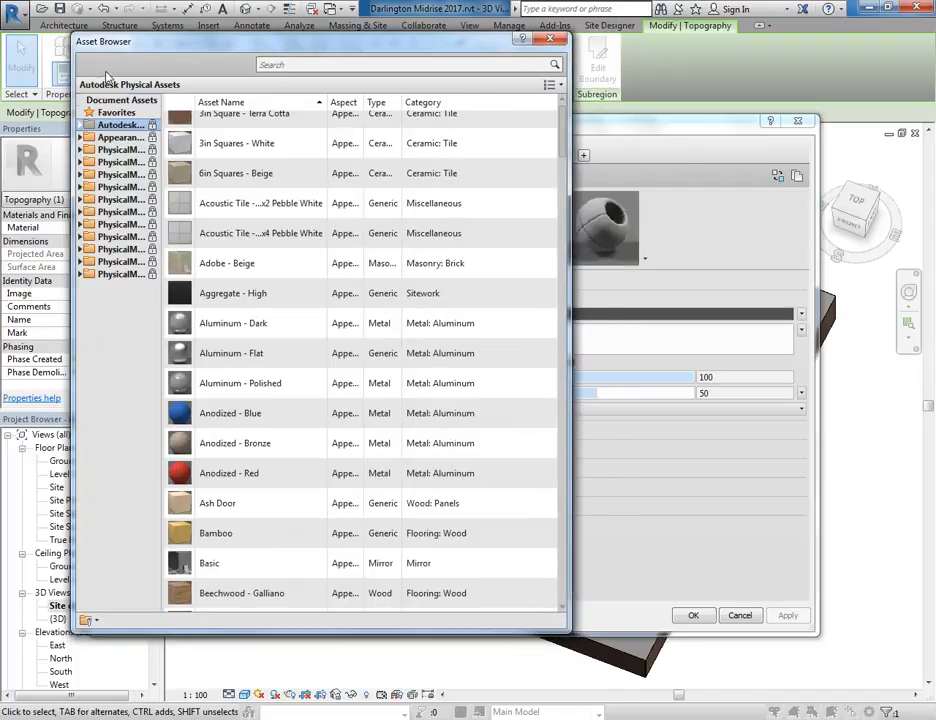
# - Examine the Stone assets in the Appearance Library, close the Asset Browser, and return to Site - Hardcore in the project materials
pyautogui.click(112, 138)
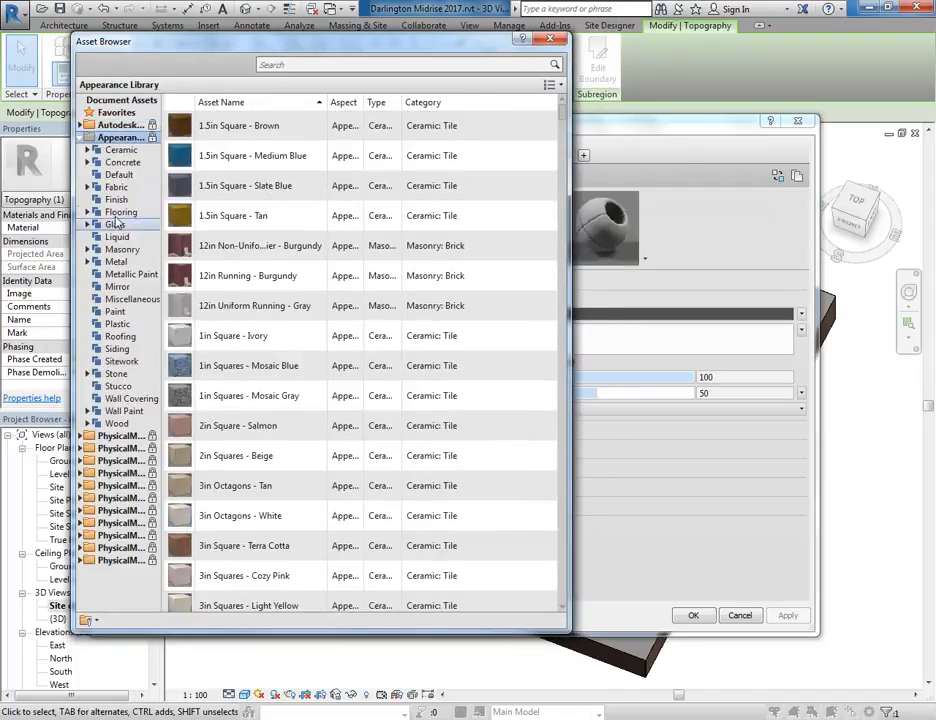
pyautogui.click(115, 374)
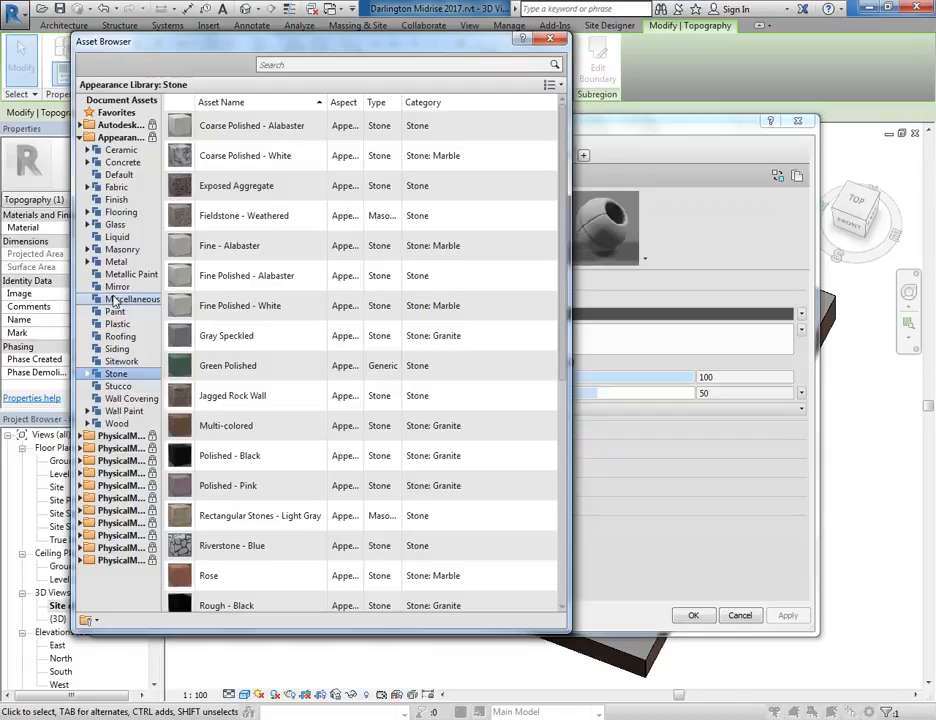
pyautogui.click(550, 39)
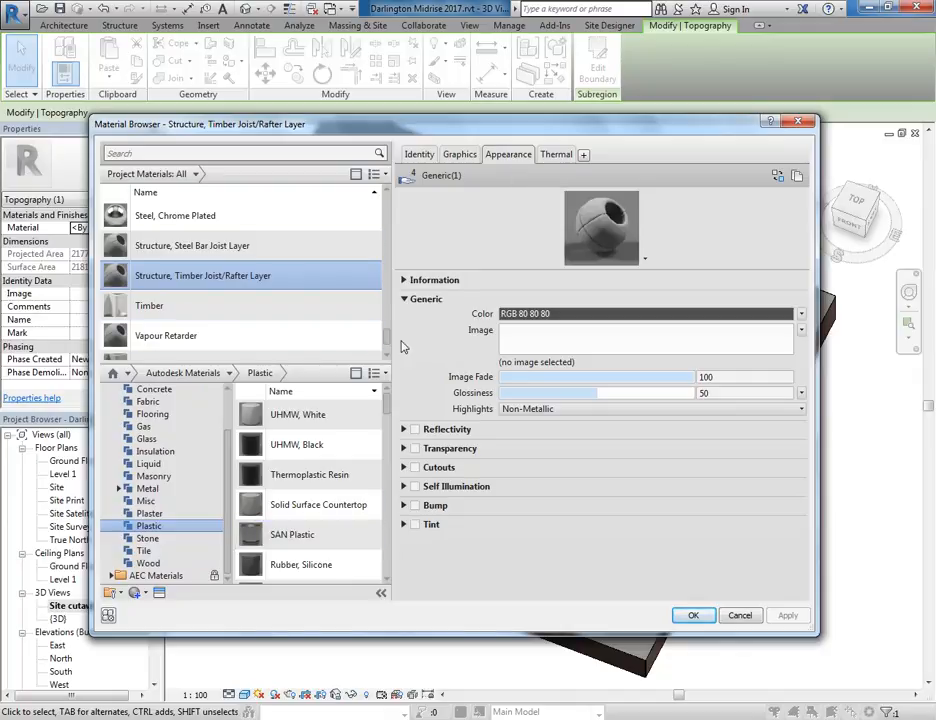
pyautogui.moveTo(384, 344)
pyautogui.mouseDown()
pyautogui.moveTo(388, 303)
pyautogui.moveTo(366, 351)
pyautogui.moveTo(370, 340)
pyautogui.mouseUp()
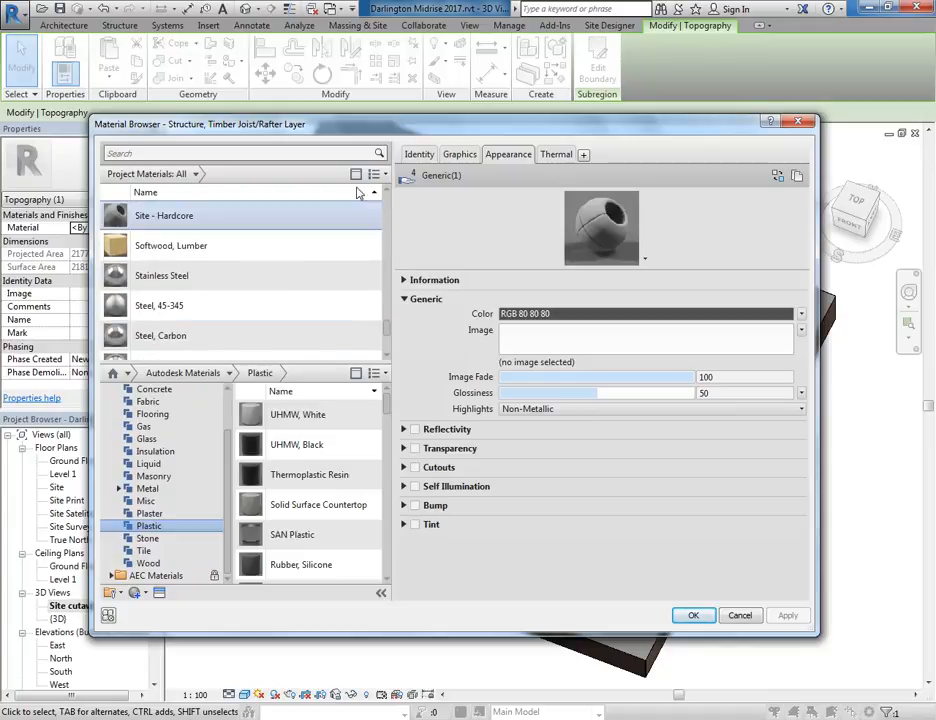
# - Hide the material library, select the Site - Hardcore project material, and compare its graphics settings with its appearance settings
pyautogui.click(357, 175)
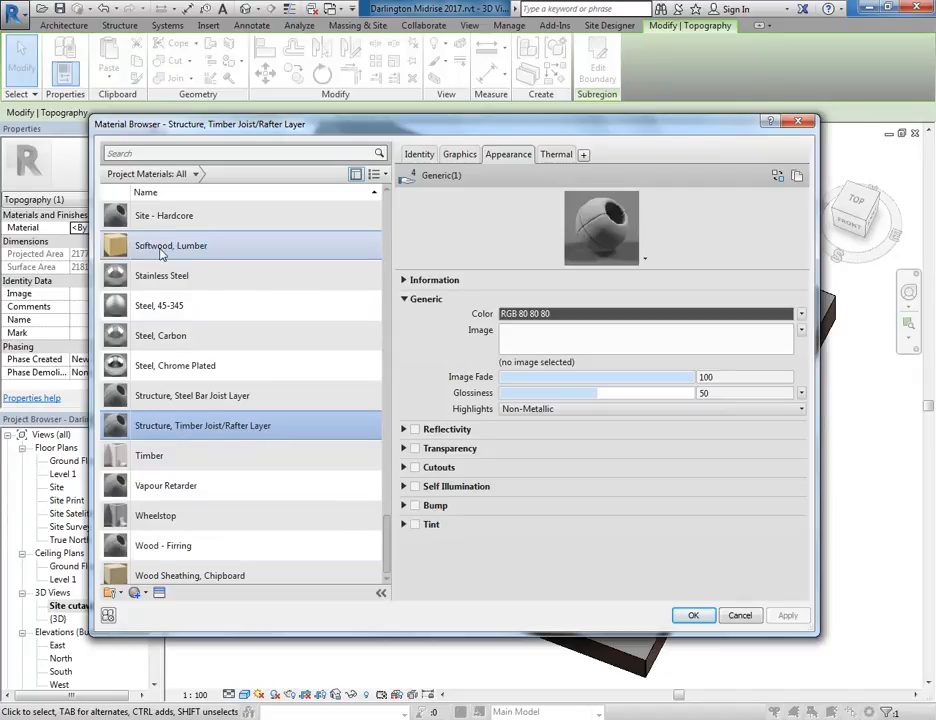
pyautogui.click(210, 217)
pyautogui.scroll(2, 153, 318)
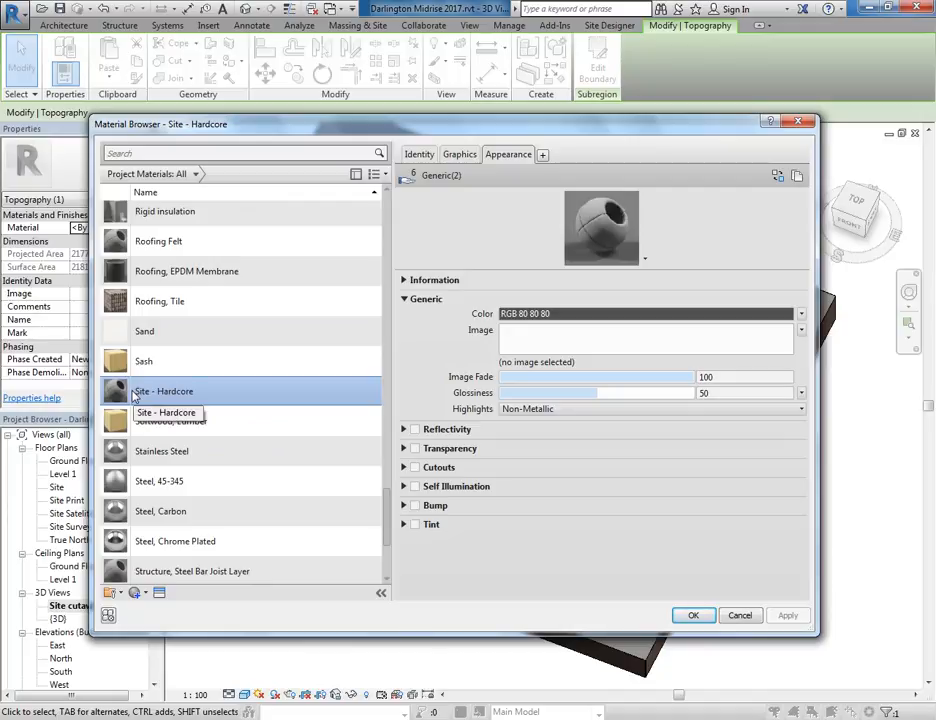
pyautogui.click(460, 155)
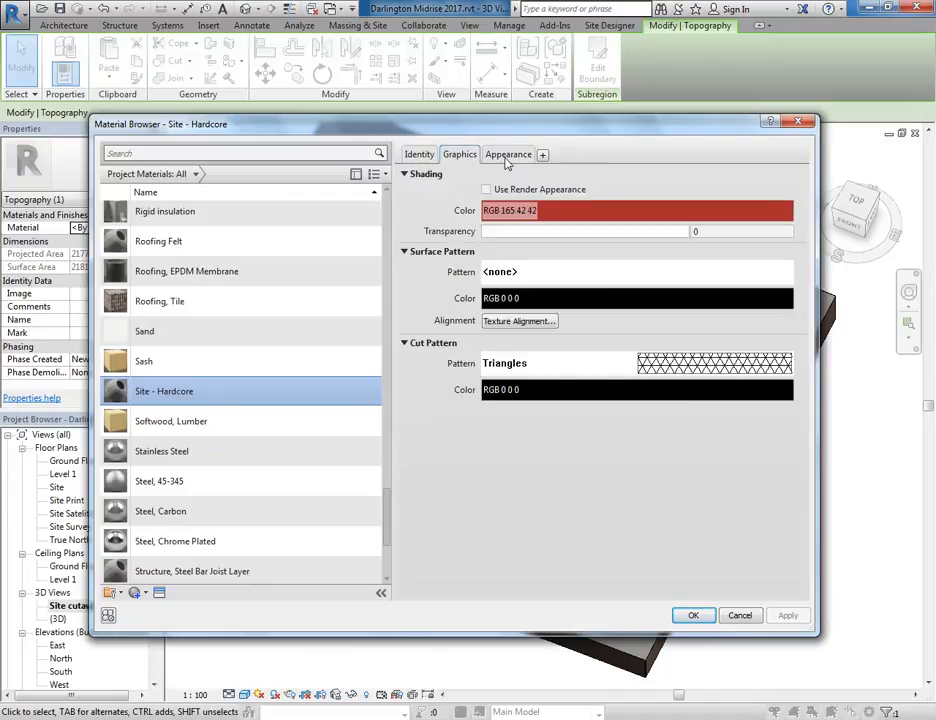
pyautogui.click(508, 155)
pyautogui.click(460, 156)
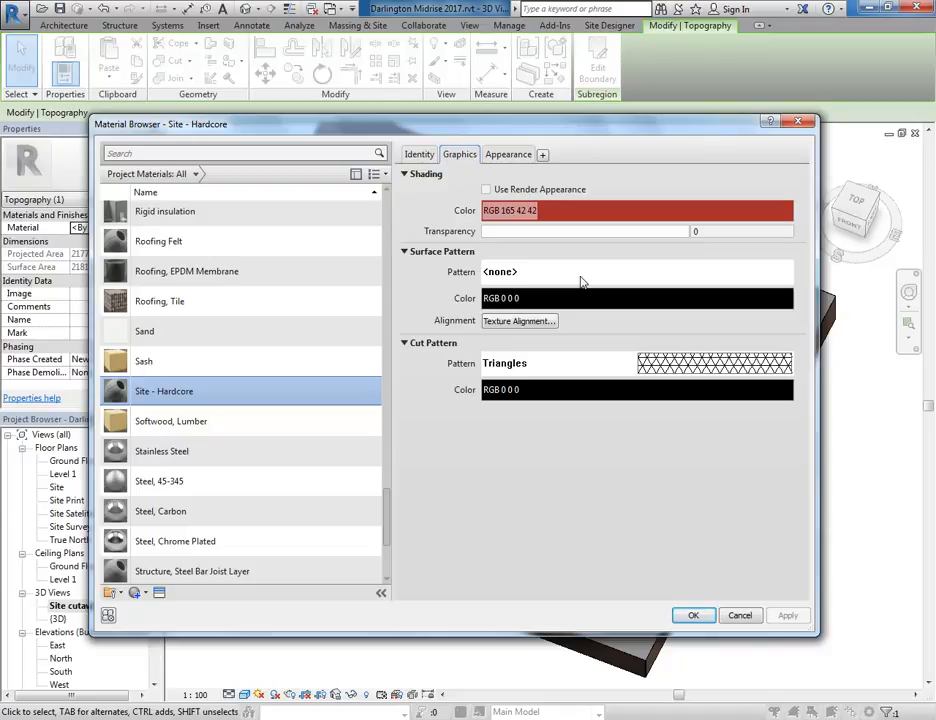
pyautogui.click(510, 157)
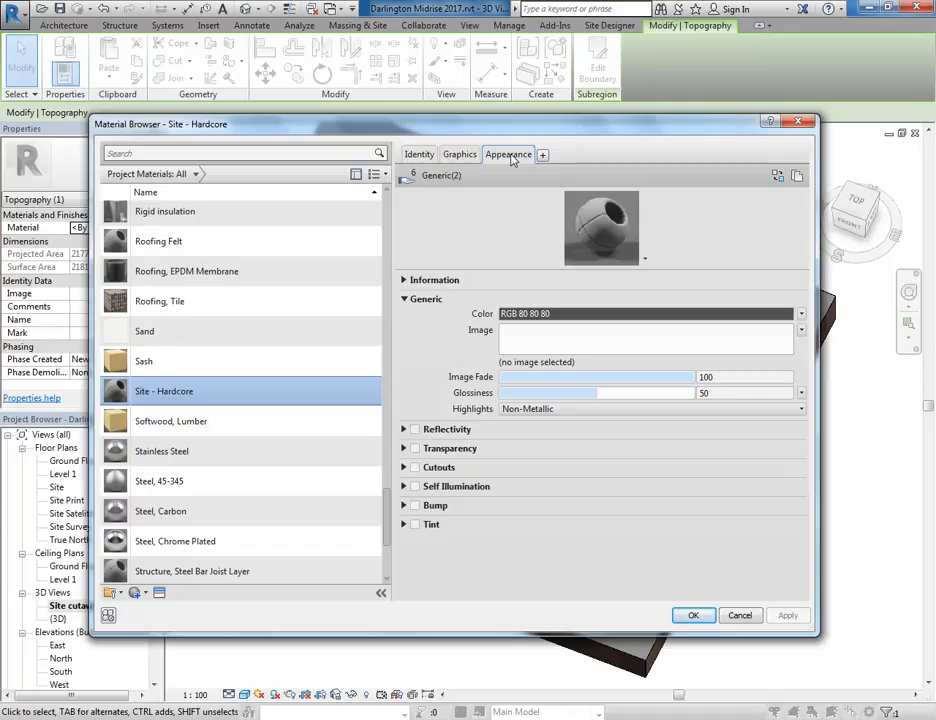
pyautogui.click(459, 156)
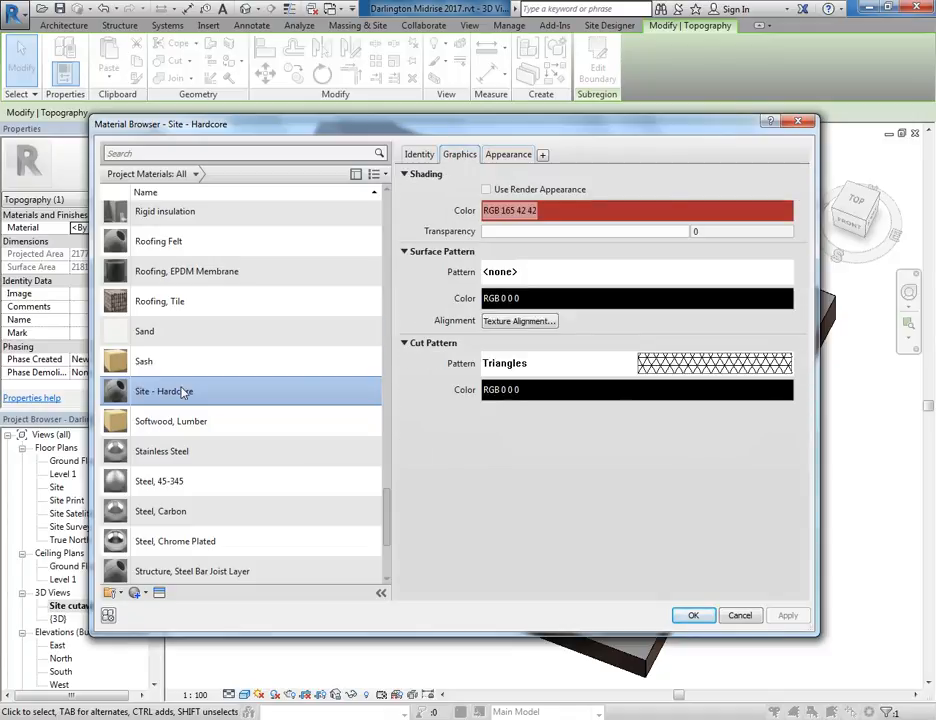
pyautogui.scroll(-1, 188, 565)
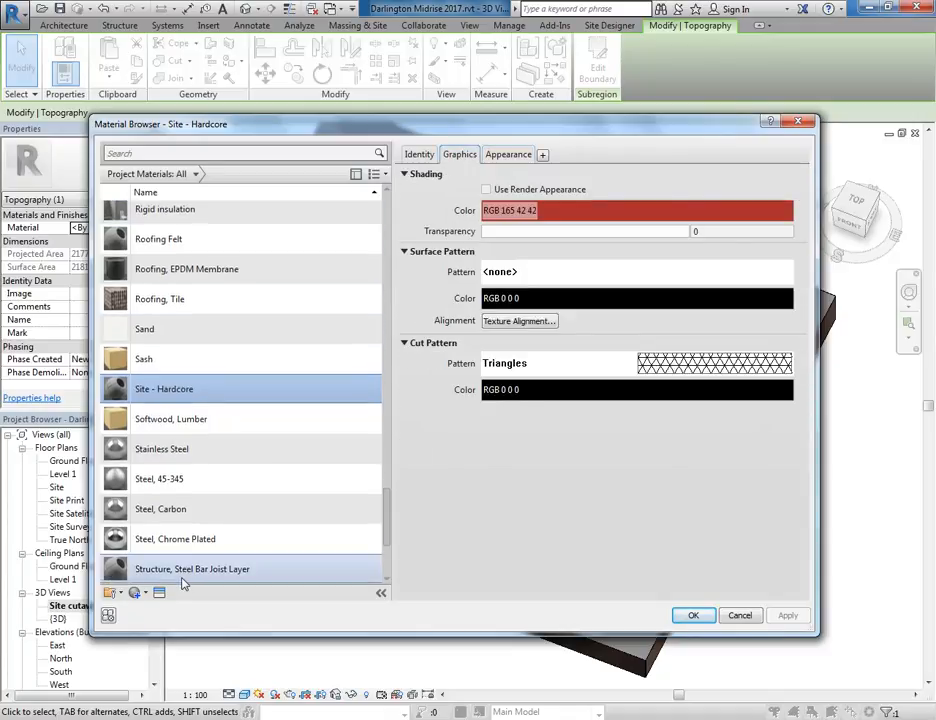
pyautogui.click(517, 154)
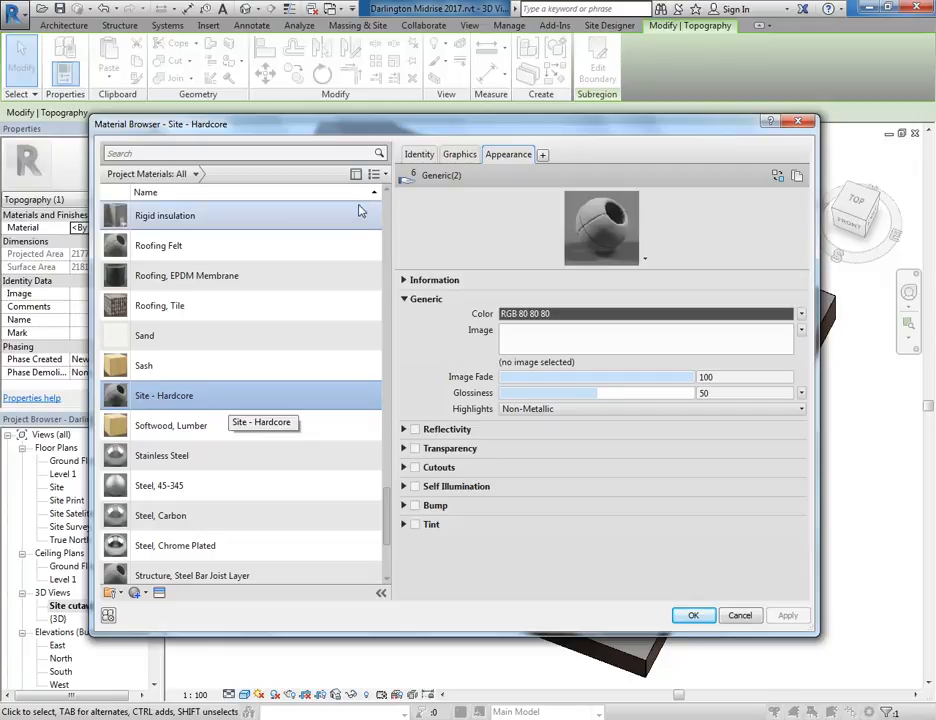
# - View the Autodesk library materials alongside the project materials, and return to the full project materials list
pyautogui.click(356, 174)
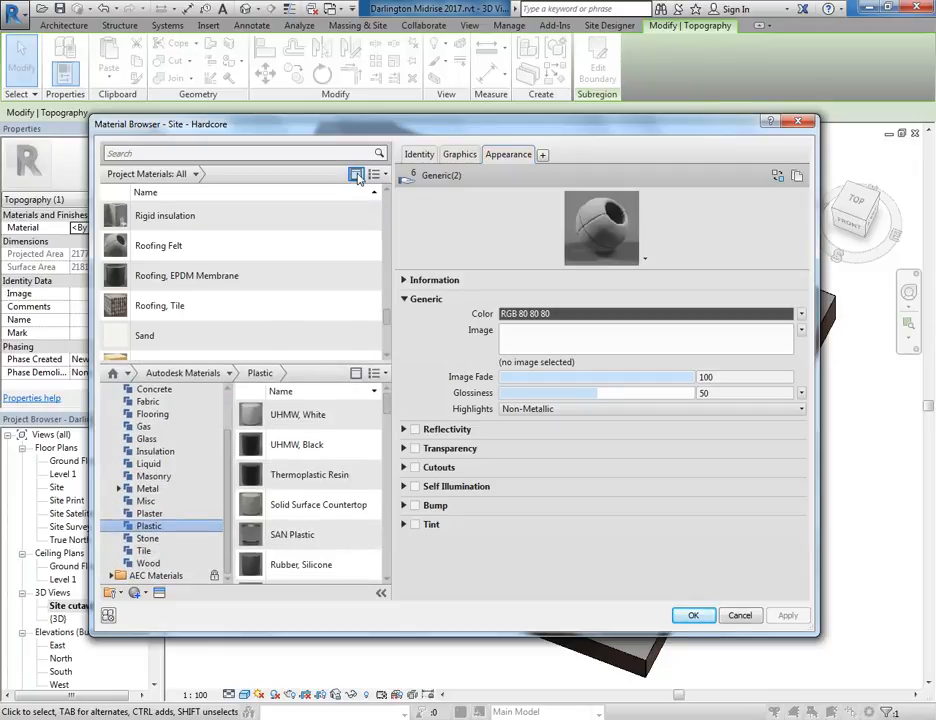
pyautogui.scroll(-1, 328, 272)
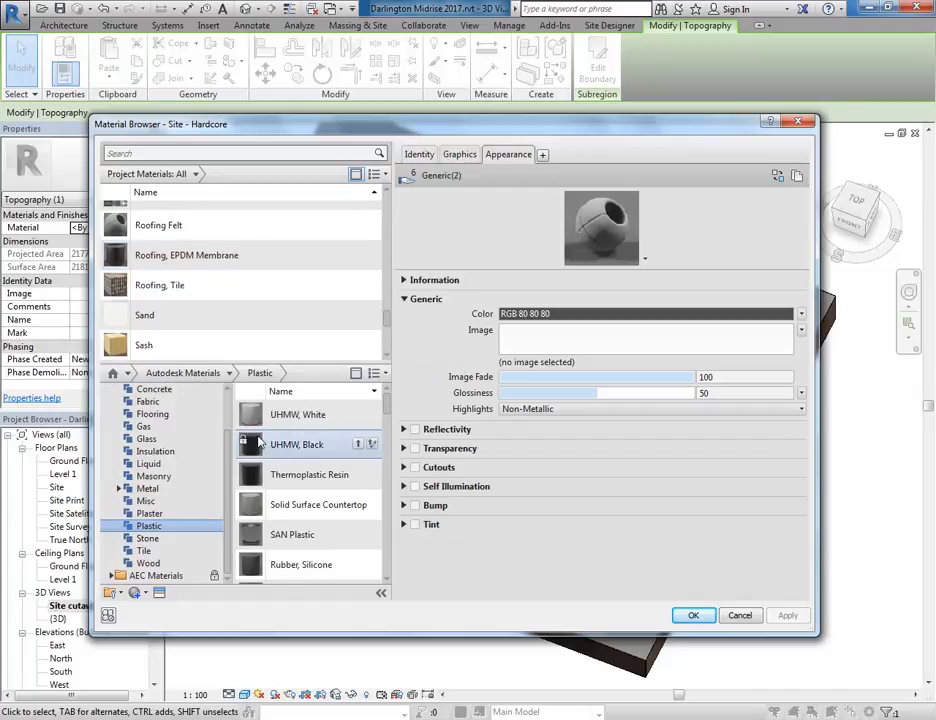
pyautogui.scroll(-1, 286, 575)
pyautogui.scroll(1, 290, 575)
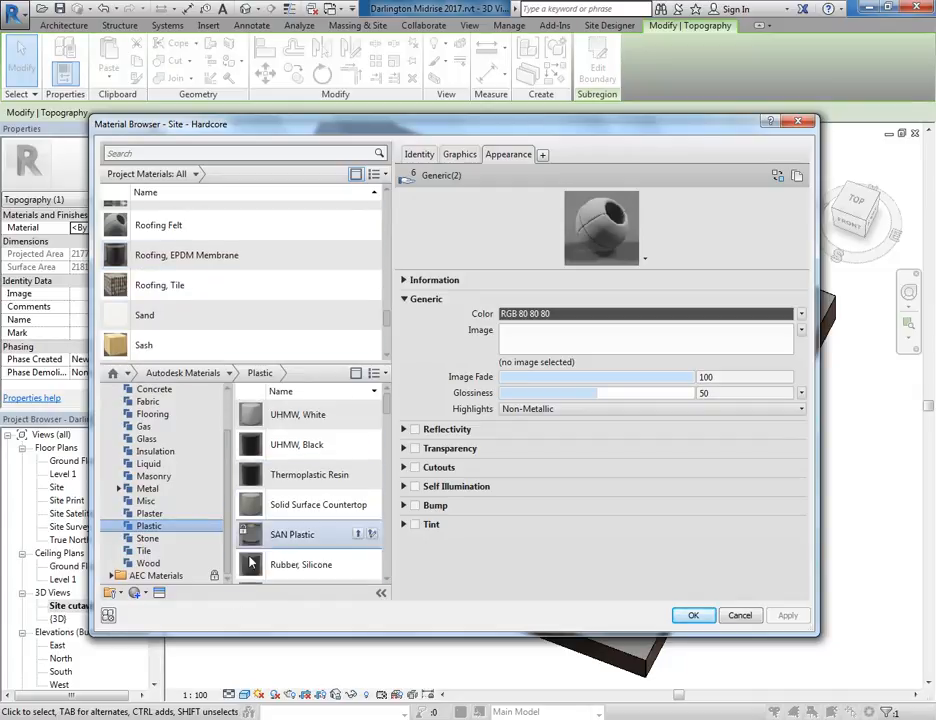
pyautogui.click(355, 175)
pyautogui.scroll(1, 259, 378)
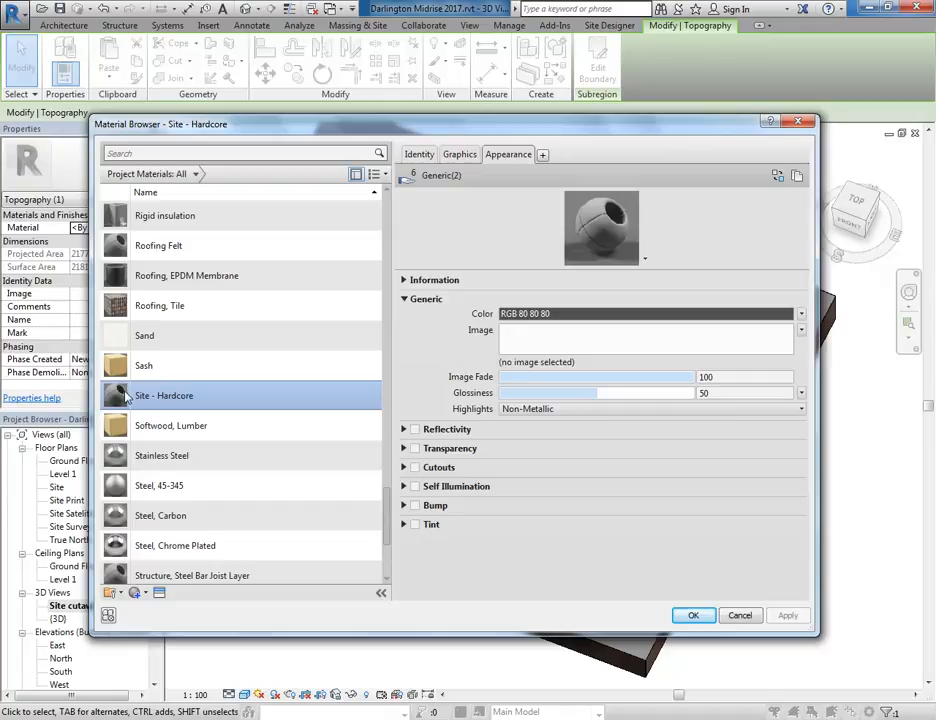
# - Duplicate the Site - Hardcore material and name the copy Site - Grass
pyautogui.rightClick(121, 400)
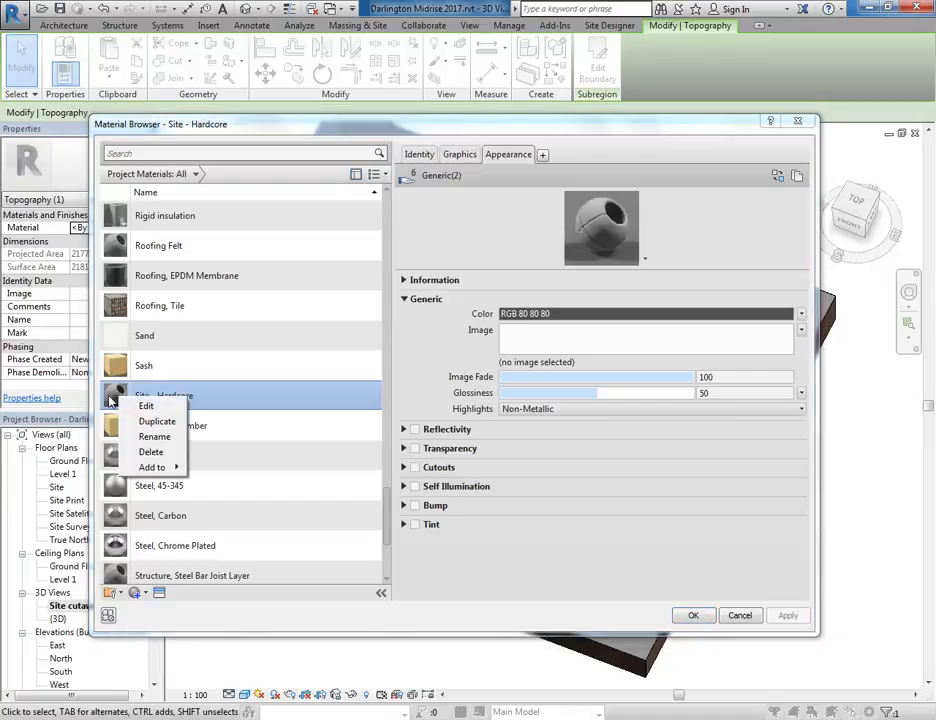
pyautogui.click(152, 422)
pyautogui.moveTo(157, 395); pyautogui.dragTo(299, 390)
pyautogui.write('Grass')
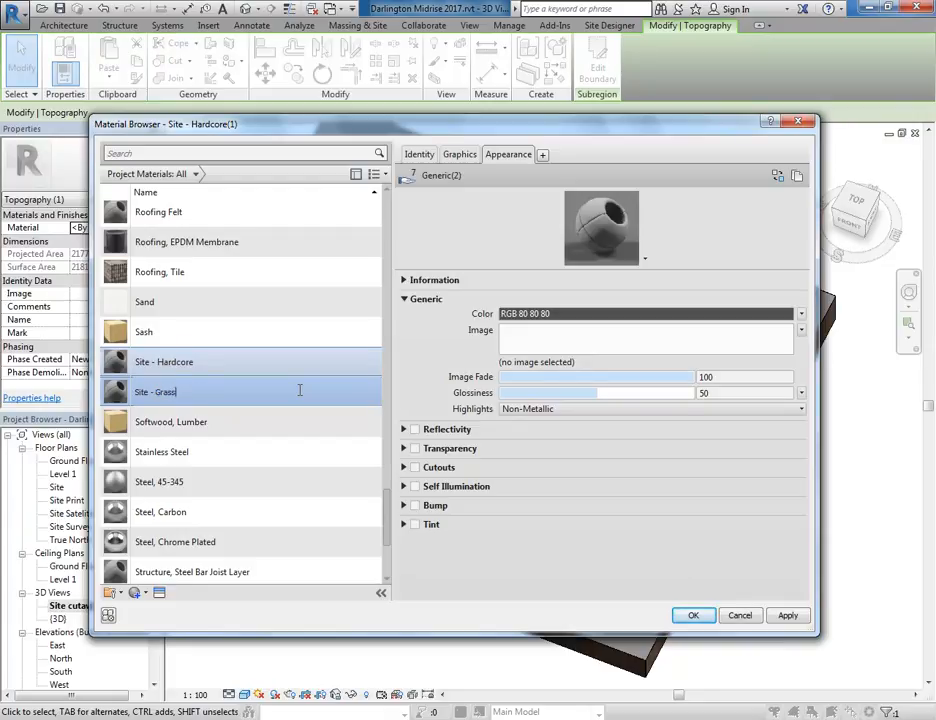
pyautogui.press('Return')
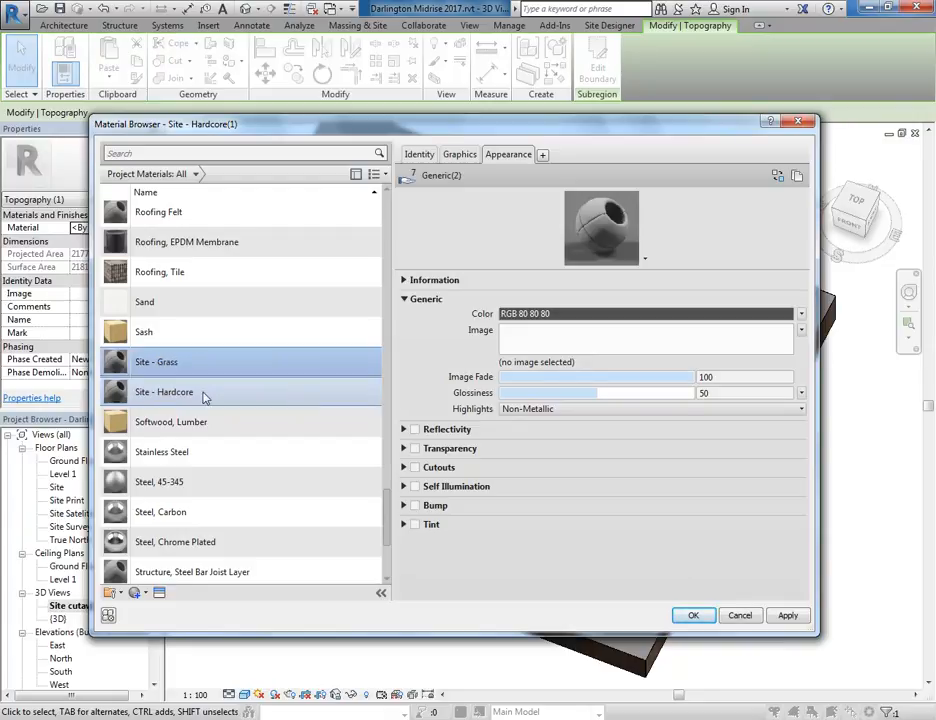
# - Check the graphics and appearance settings of Site - Grass, and open the Asset Browser for replacing its appearance asset
pyautogui.click(461, 157)
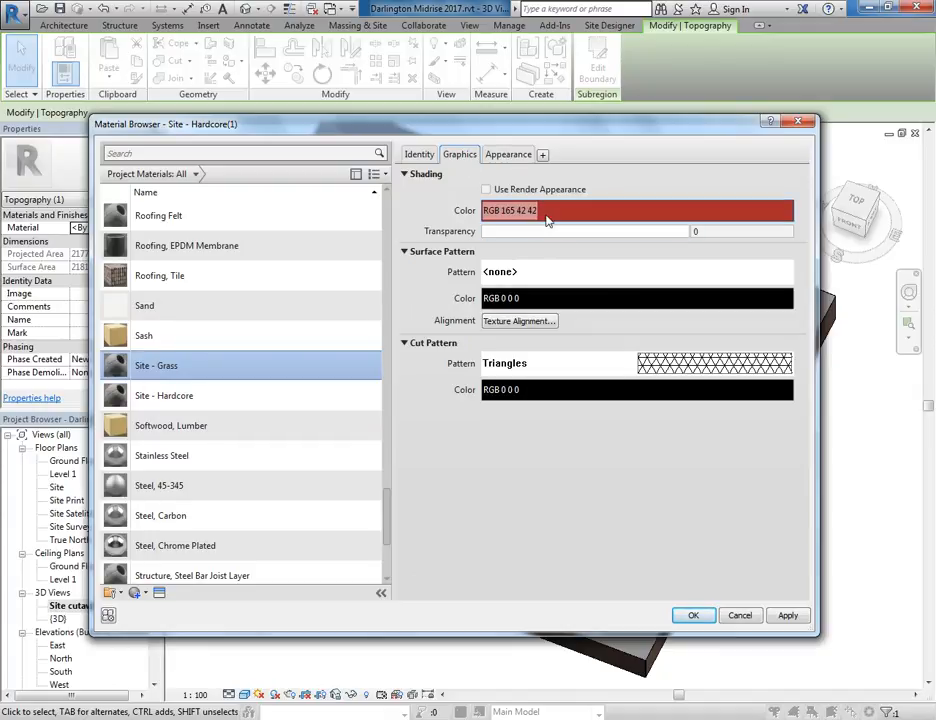
pyautogui.click(509, 157)
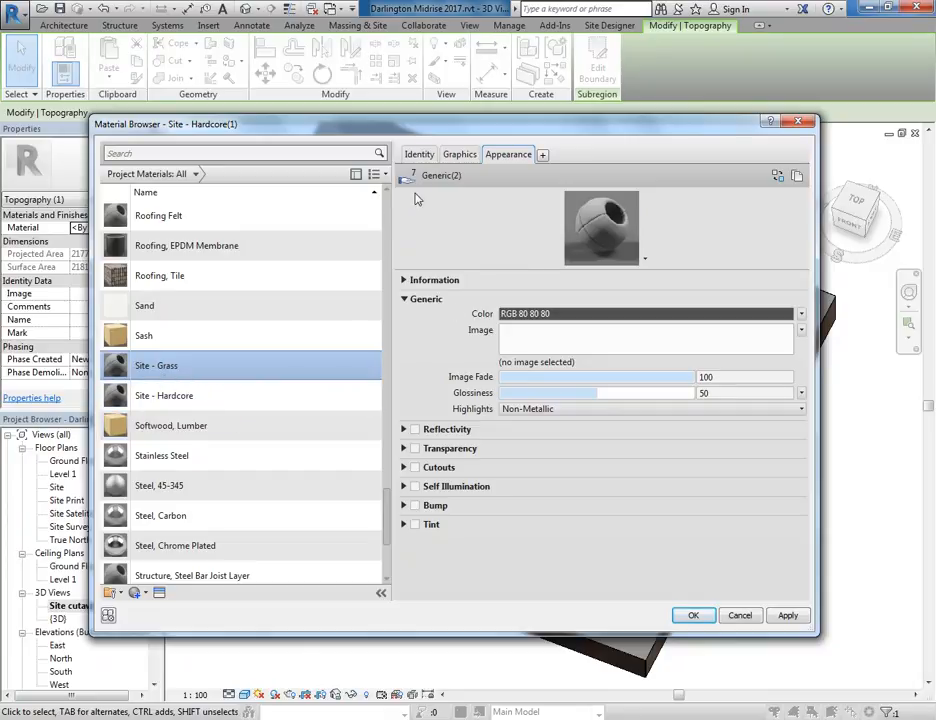
pyautogui.rightClick(501, 163)
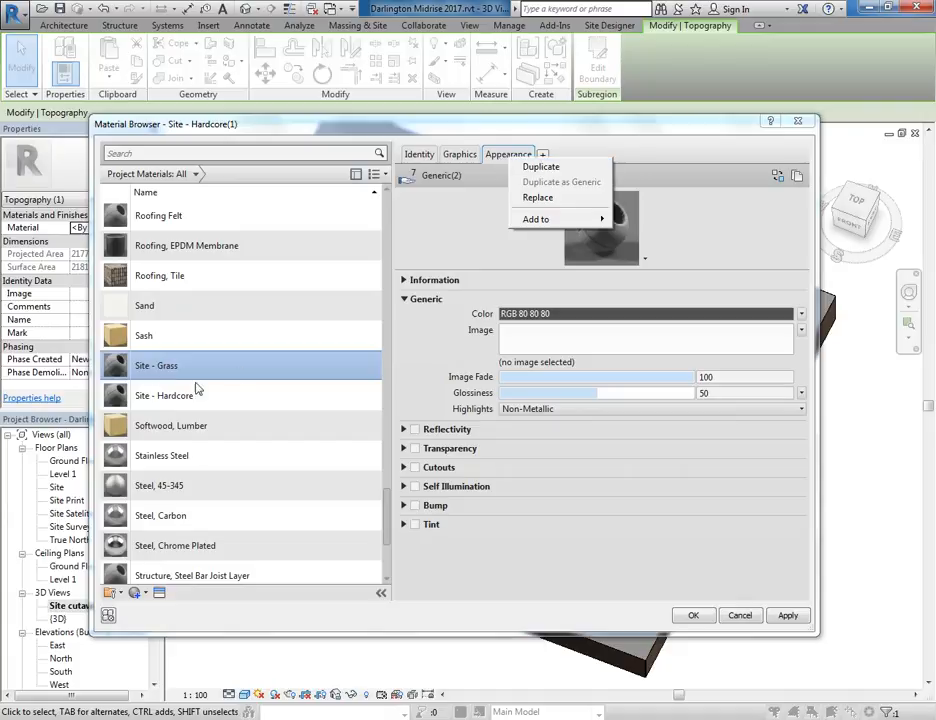
pyautogui.click(528, 200)
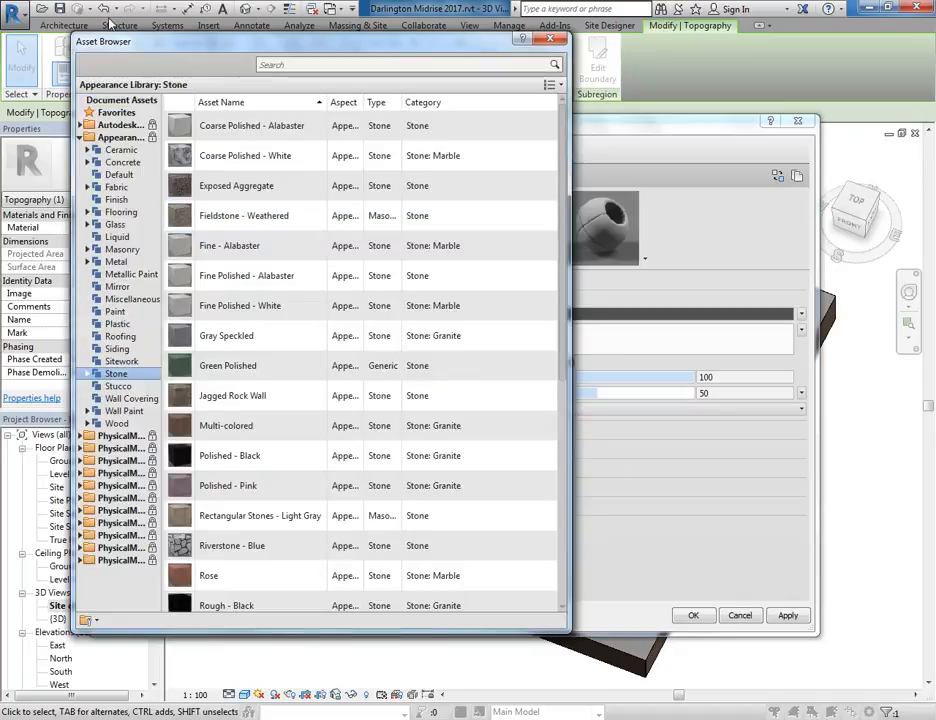
# - Collapse the Appearance Library, enlarge the Asset Browser so the full library names are readable, and close it
pyautogui.click(86, 137)
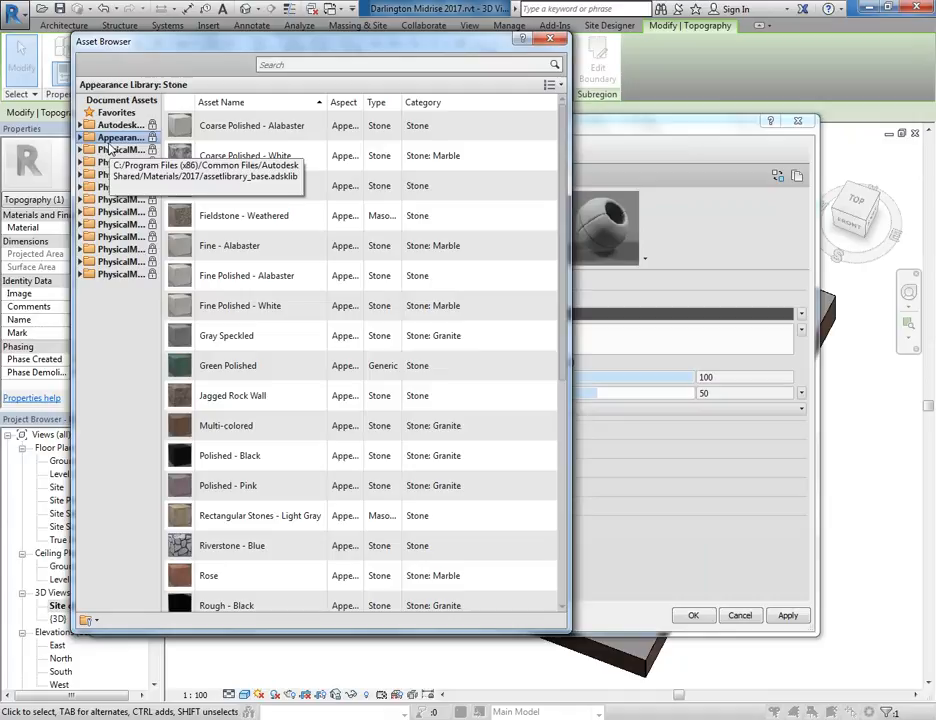
pyautogui.scroll(-1, 547, 599)
pyautogui.moveTo(569, 632); pyautogui.dragTo(726, 695)
pyautogui.scroll(-1, 253, 196)
pyautogui.moveTo(160, 113); pyautogui.dragTo(276, 113)
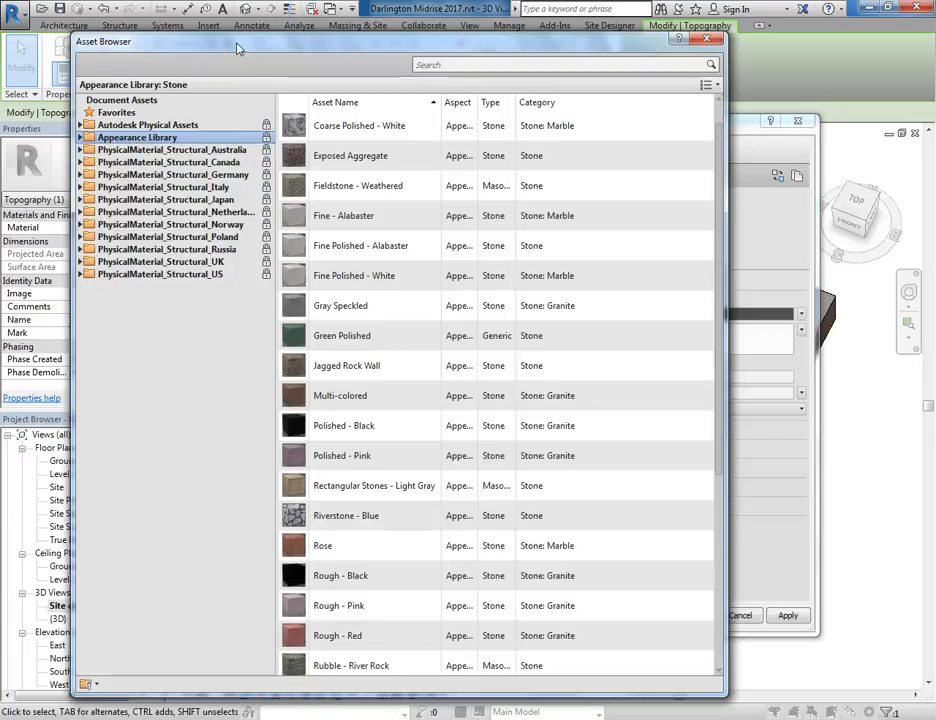
pyautogui.moveTo(237, 48); pyautogui.dragTo(298, 27)
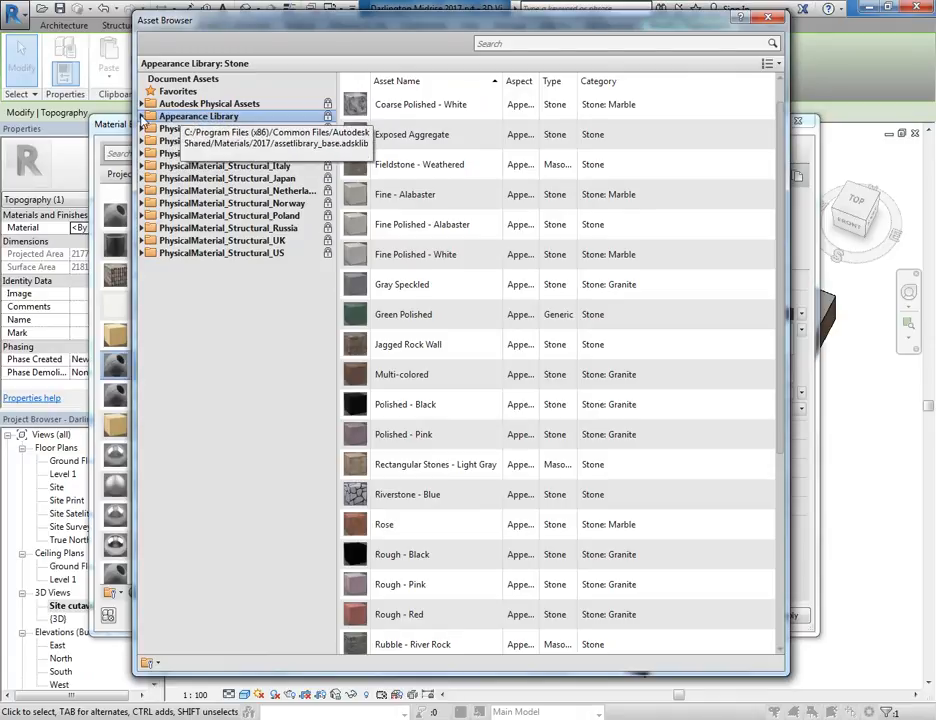
pyautogui.click(769, 18)
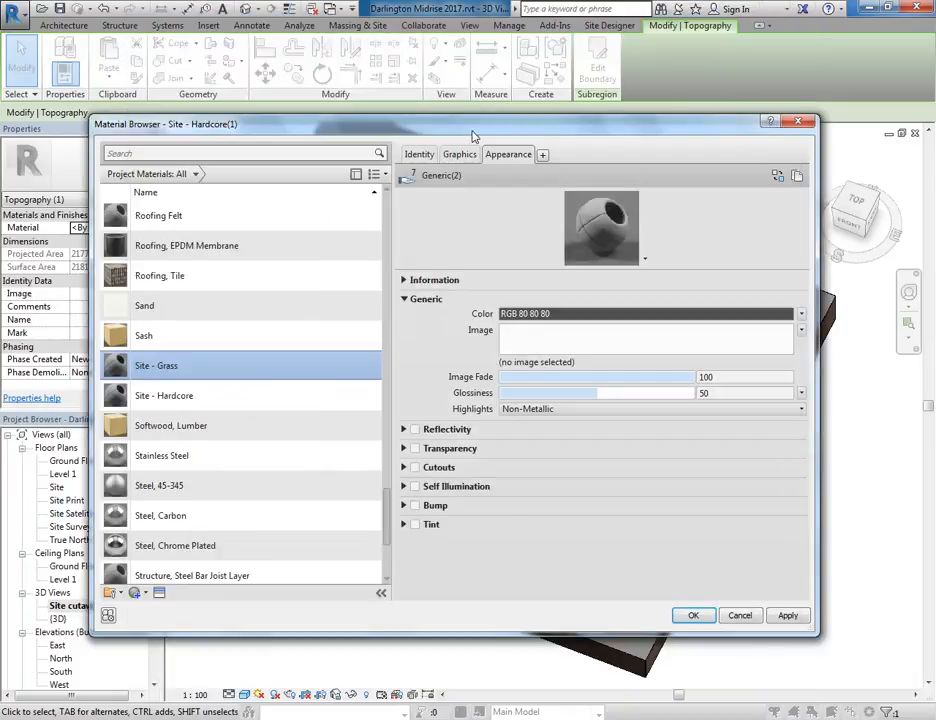
# - Replace the appearance asset of Site - Grass with Grass - St. Augustine from the Appearance Library's Sitework category
pyautogui.rightClick(508, 158)
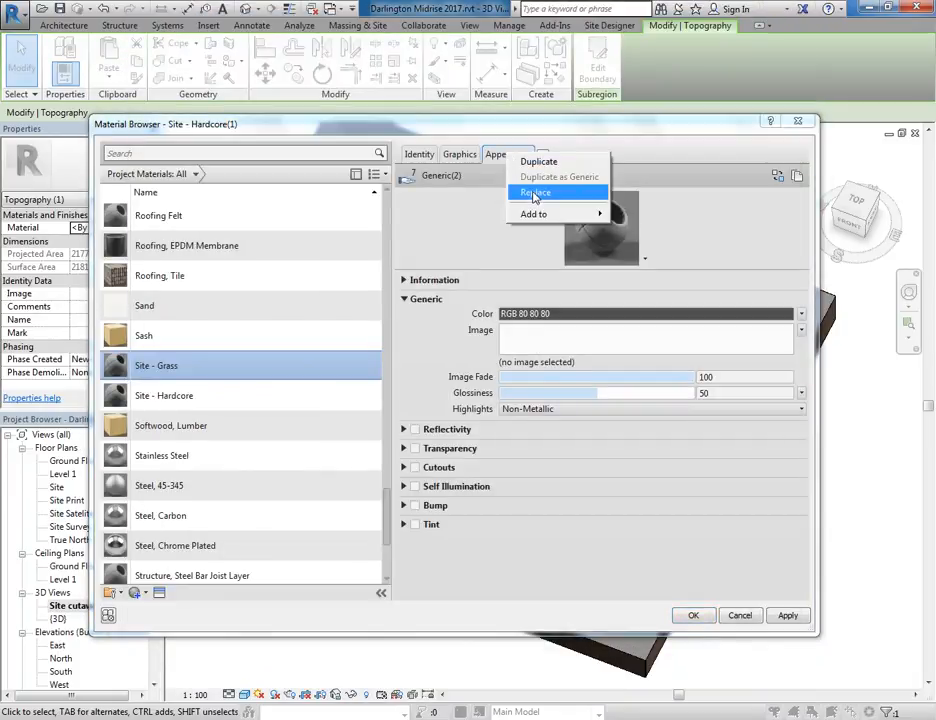
pyautogui.click(534, 194)
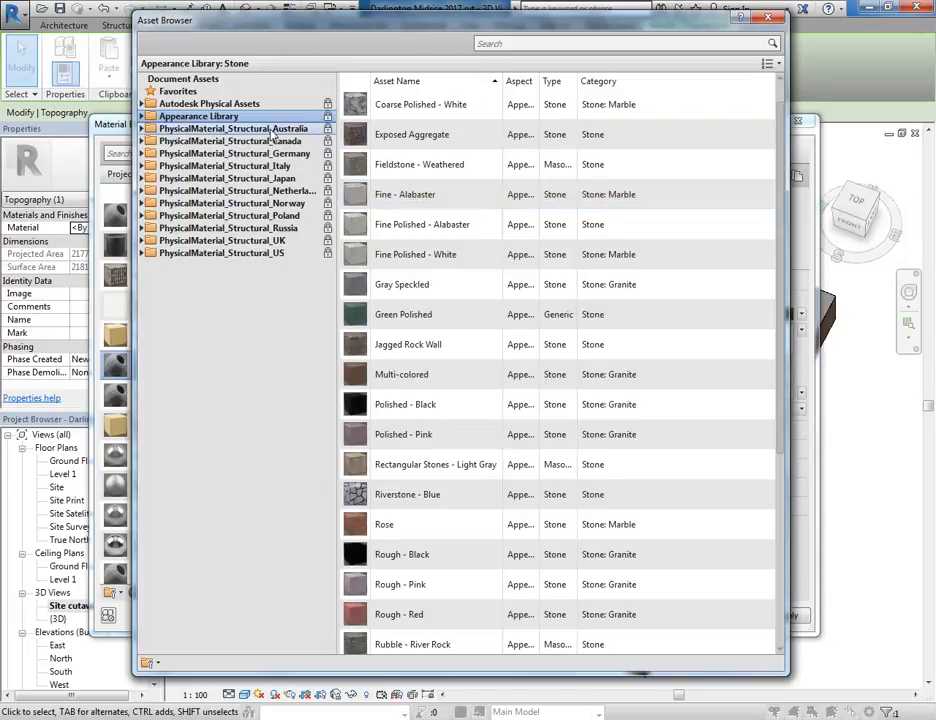
pyautogui.click(172, 117)
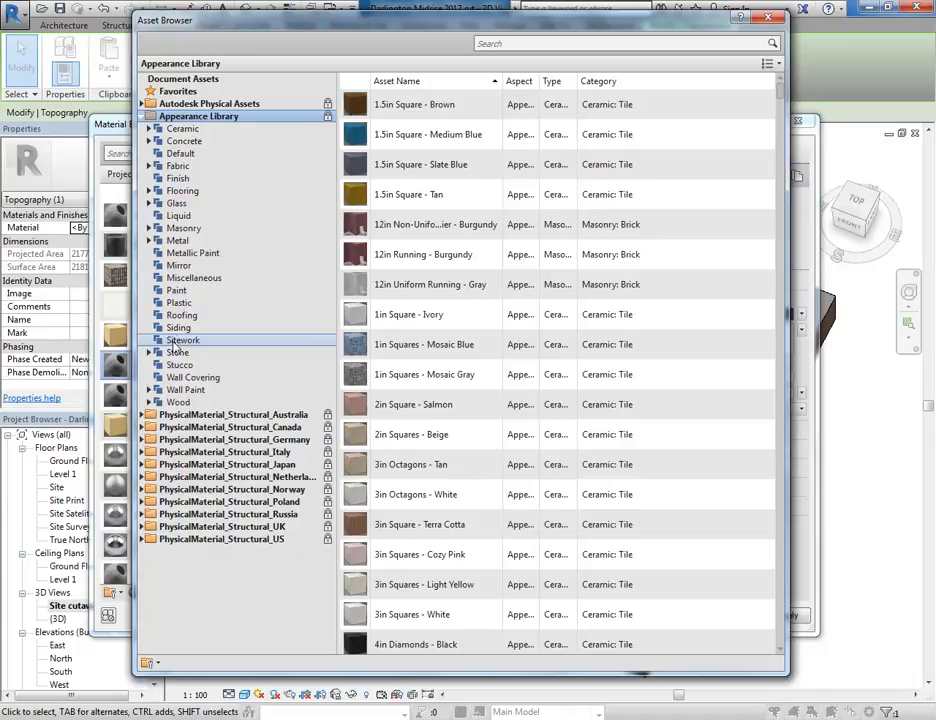
pyautogui.click(178, 341)
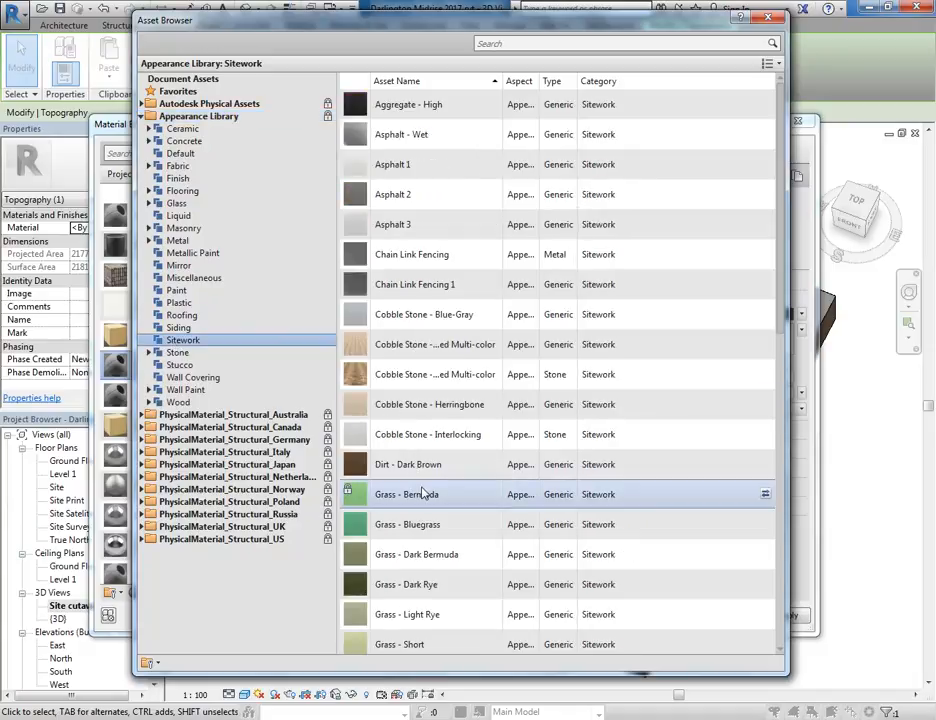
pyautogui.scroll(-3, 422, 493)
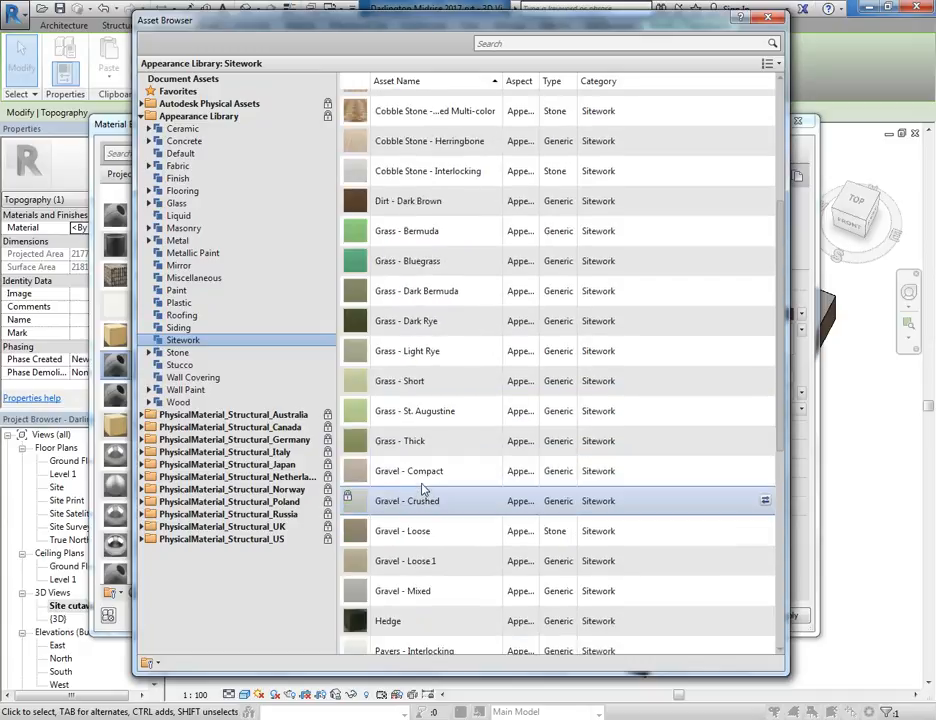
pyautogui.doubleClick(390, 406)
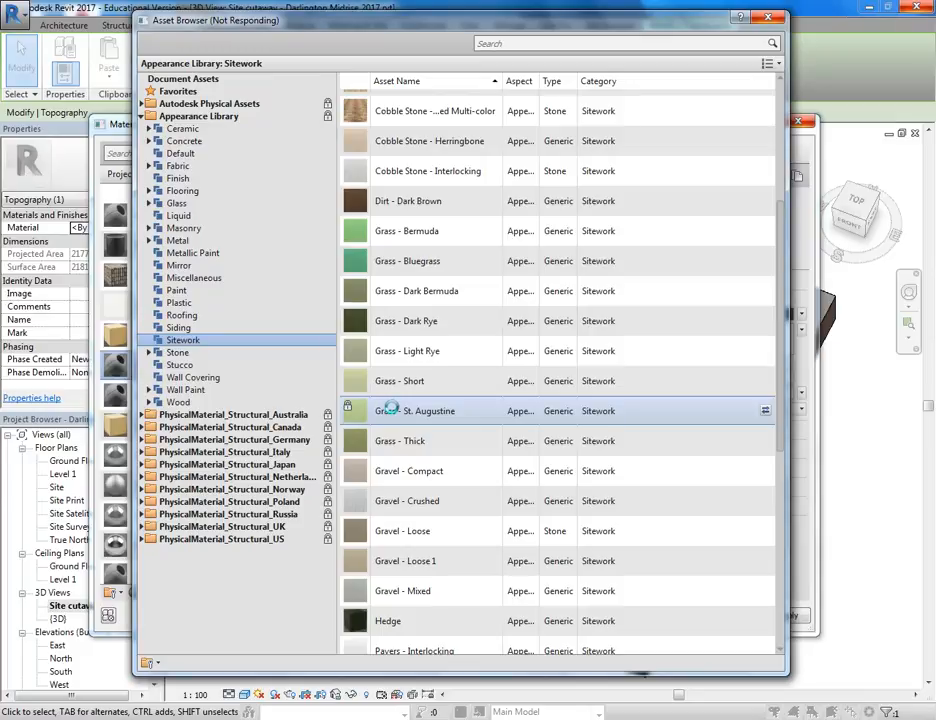
pyautogui.click(768, 20)
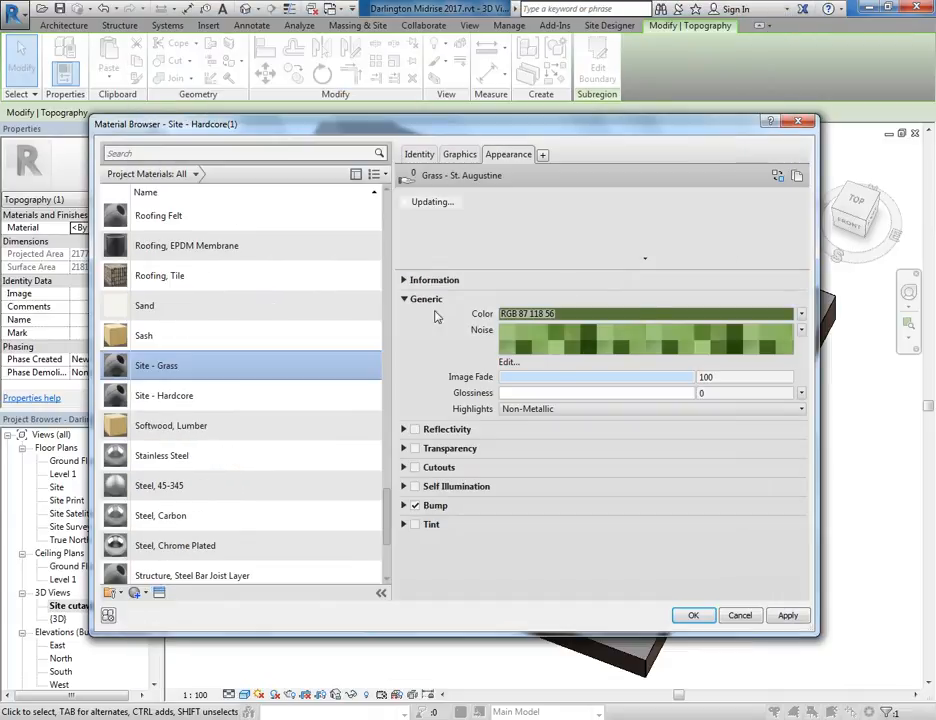
pyautogui.moveTo(536, 341)
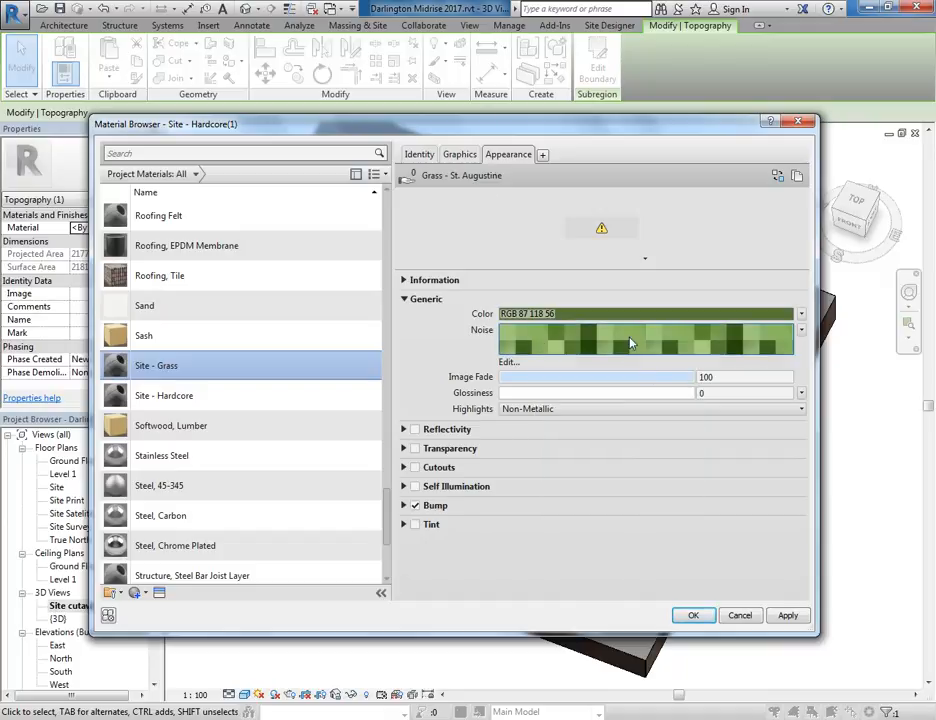
# - Replace the appearance asset of Site - Grass with the Grass - Bermuda asset from the Sitework category
pyautogui.rightClick(508, 160)
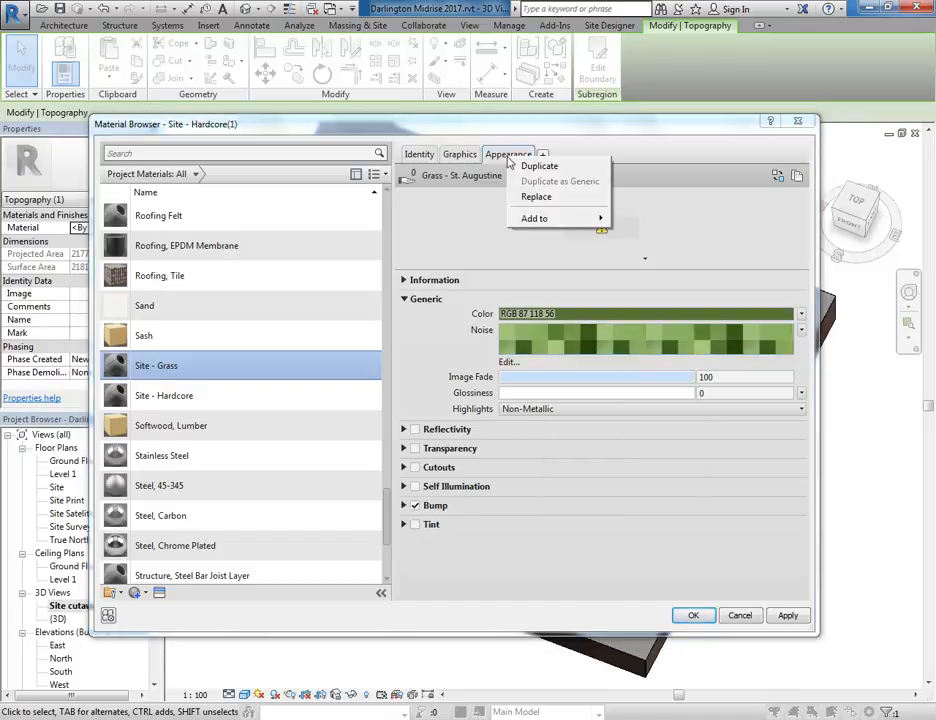
pyautogui.click(536, 195)
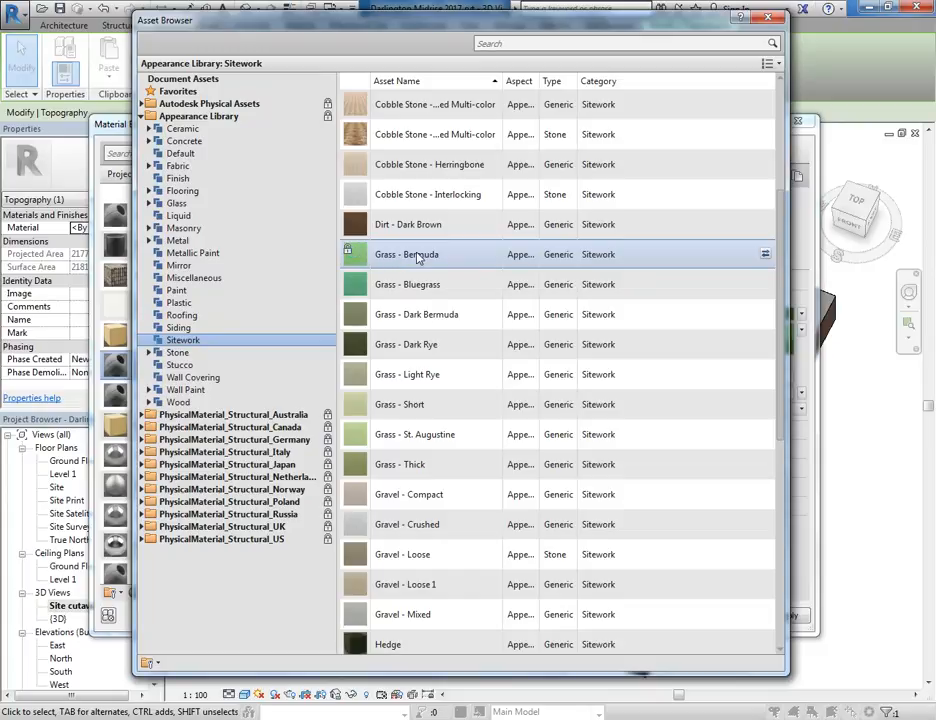
pyautogui.click(768, 19)
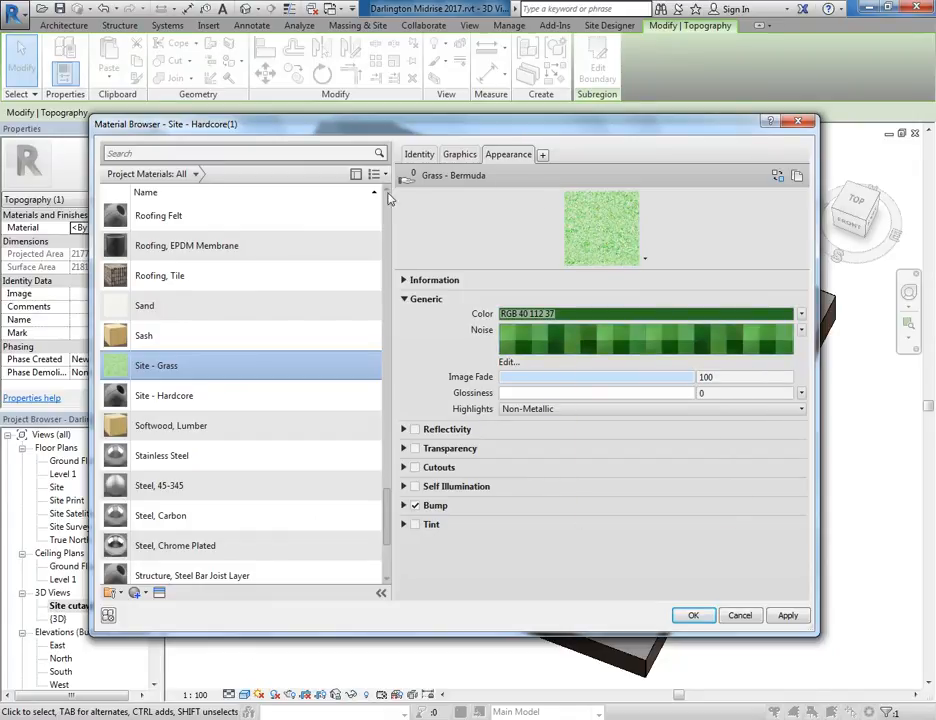
pyautogui.rightClick(509, 156)
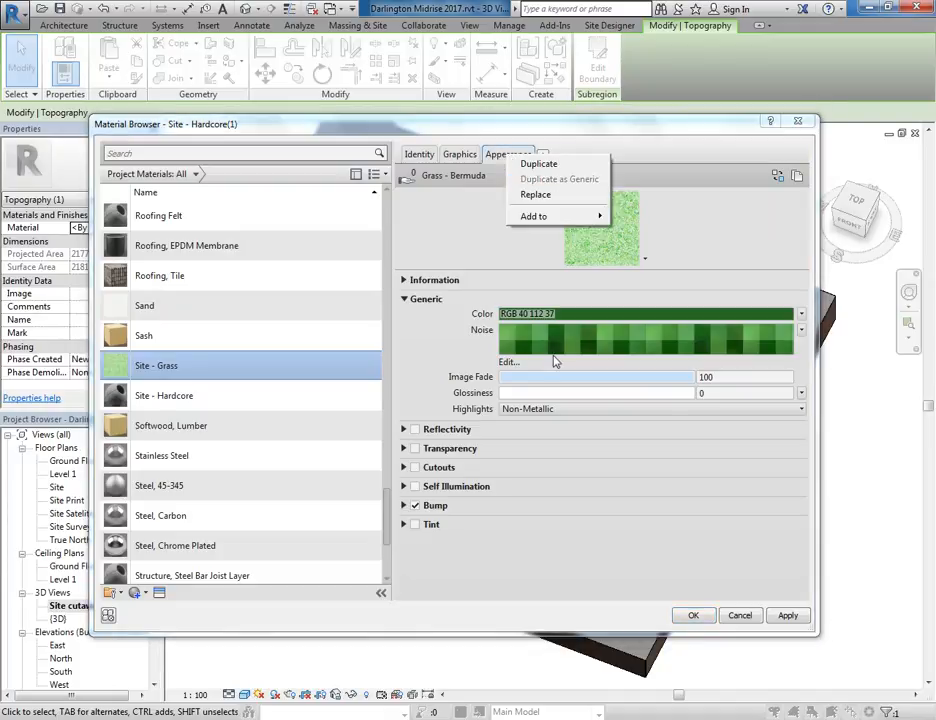
# - Inspect the noise texture of the Grass - Bermuda appearance in the Texture Editor, including its noise threshold and transform settings
pyautogui.click(535, 194)
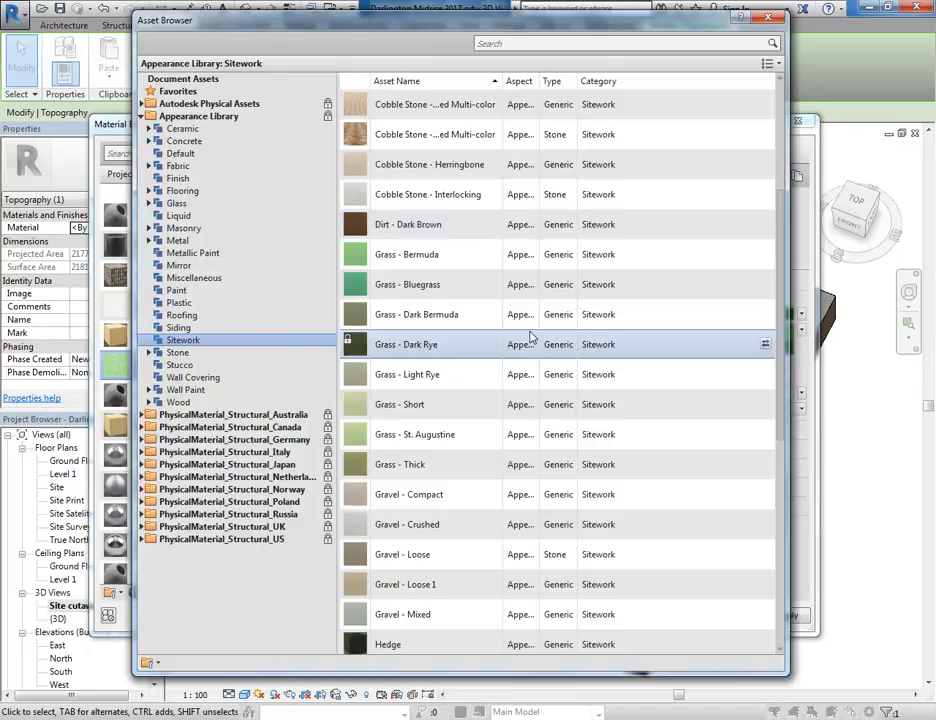
pyautogui.click(770, 22)
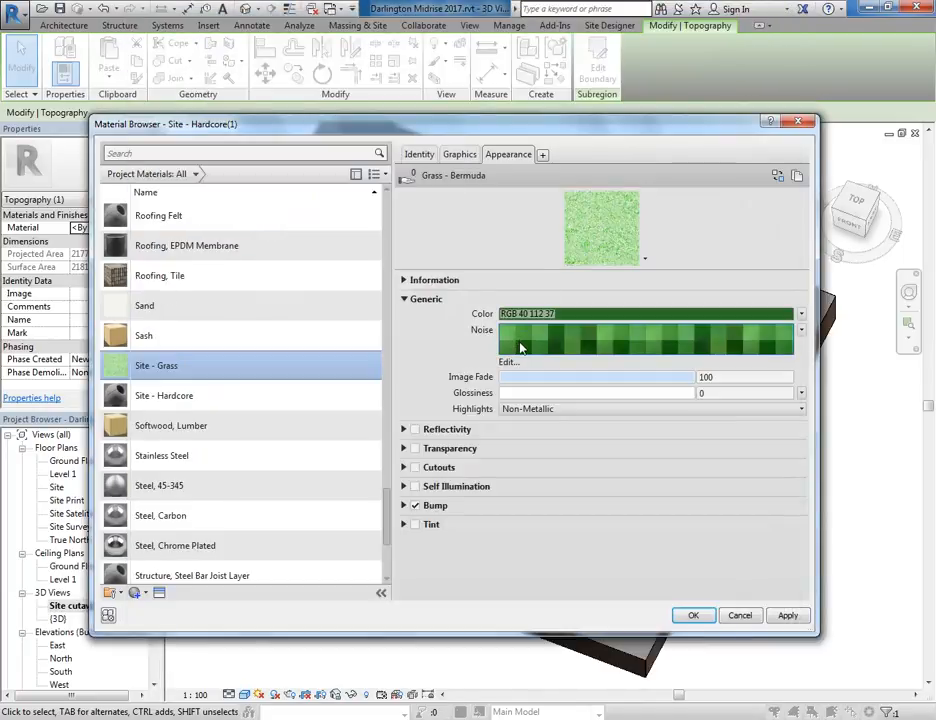
pyautogui.moveTo(520, 347)
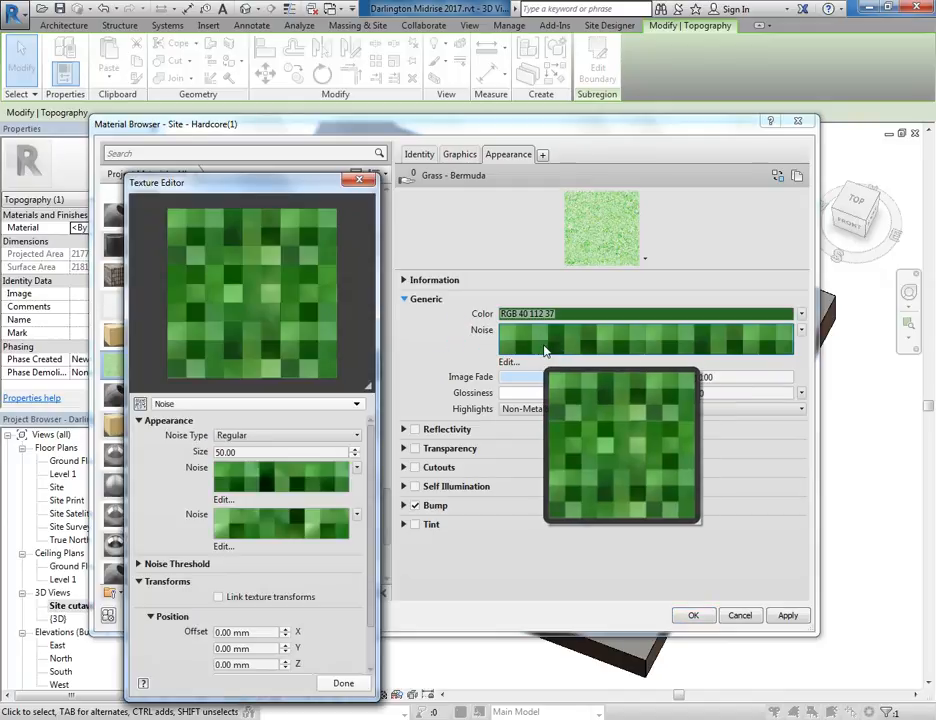
pyautogui.moveTo(262, 188); pyautogui.dragTo(278, 102)
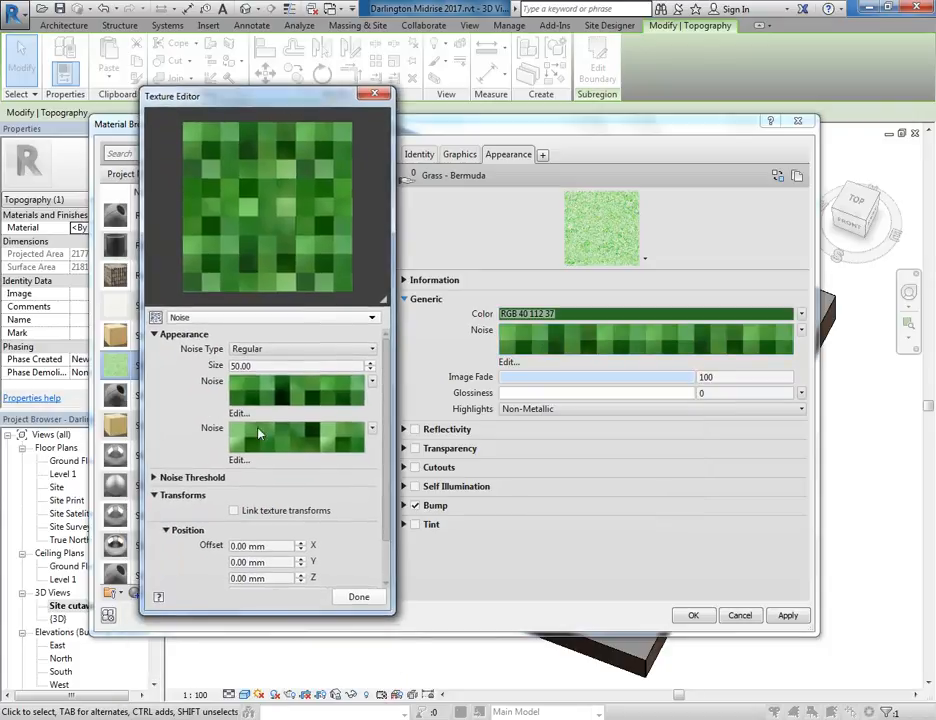
pyautogui.scroll(-1, 378, 510)
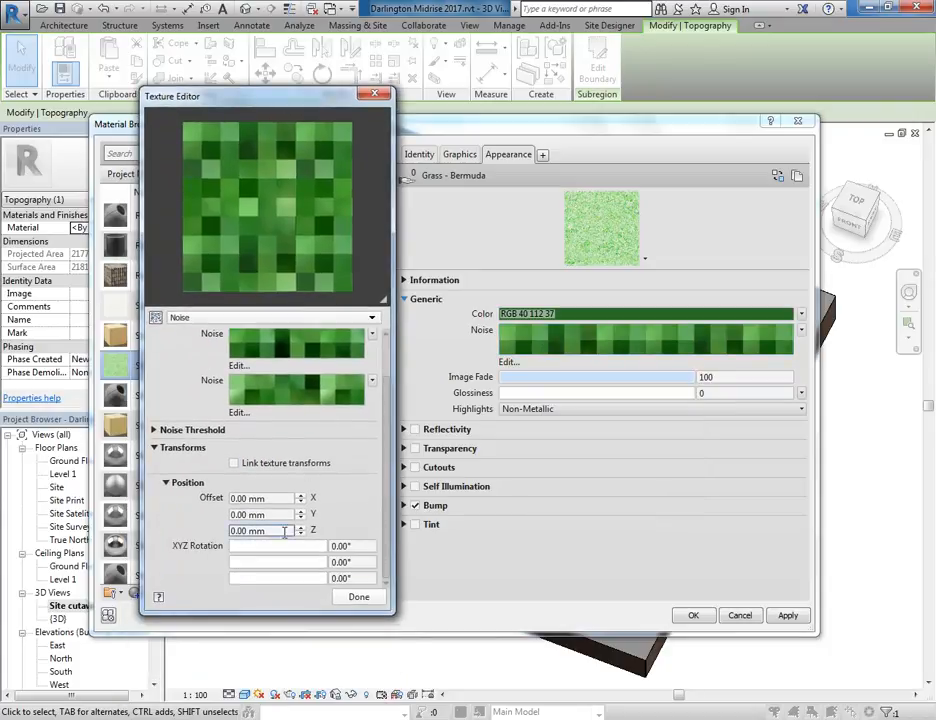
pyautogui.click(155, 431)
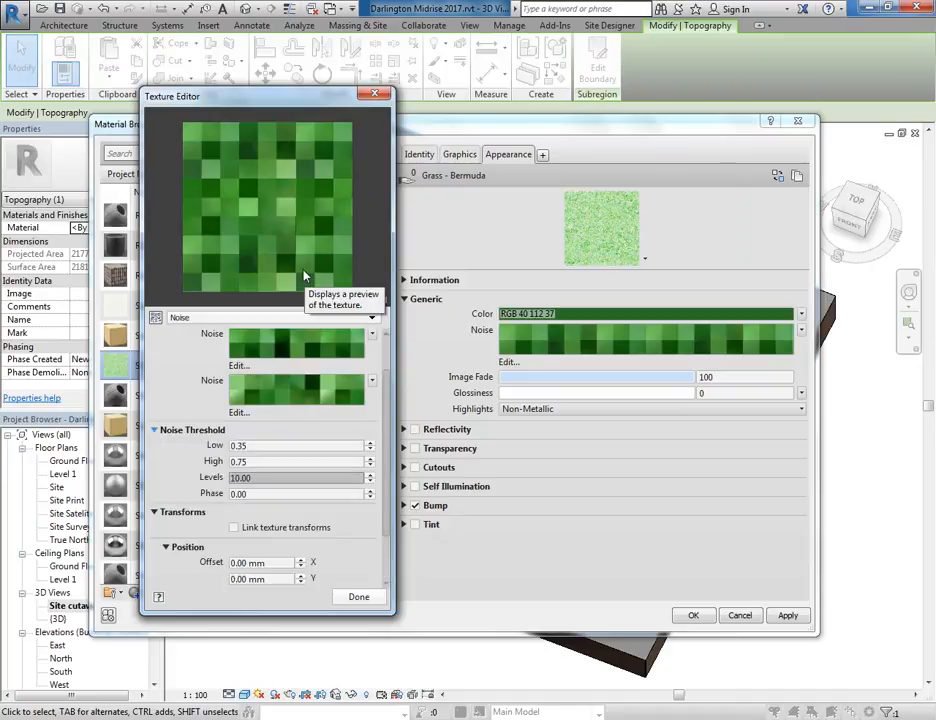
pyautogui.click(386, 96)
# - Replace the appearance asset of Site - Grass with Grass - Thick from the Sitework category
pyautogui.rightClick(512, 156)
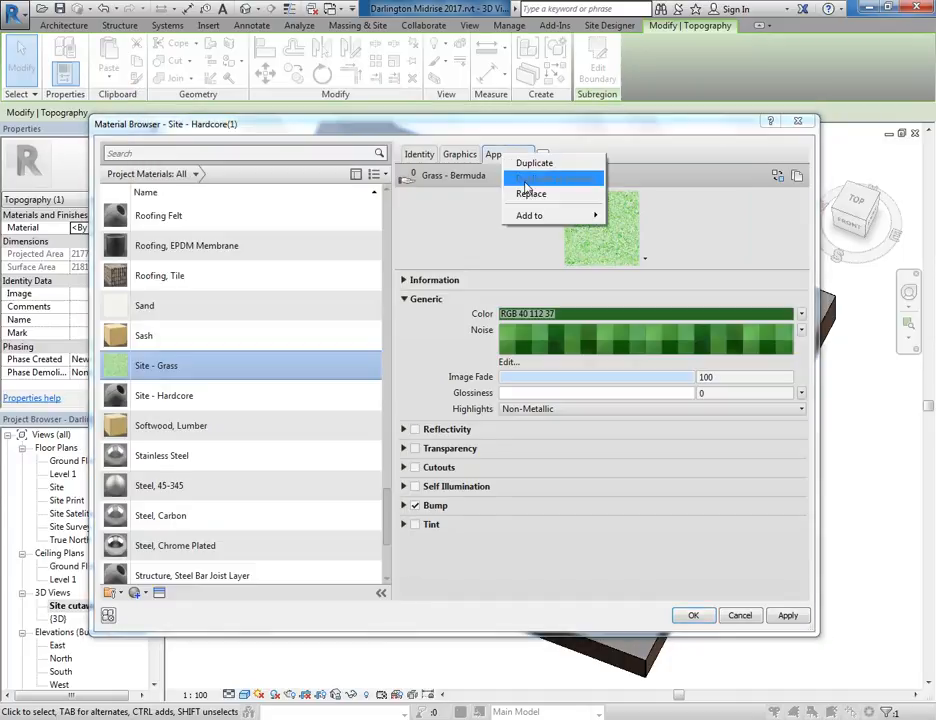
pyautogui.click(535, 194)
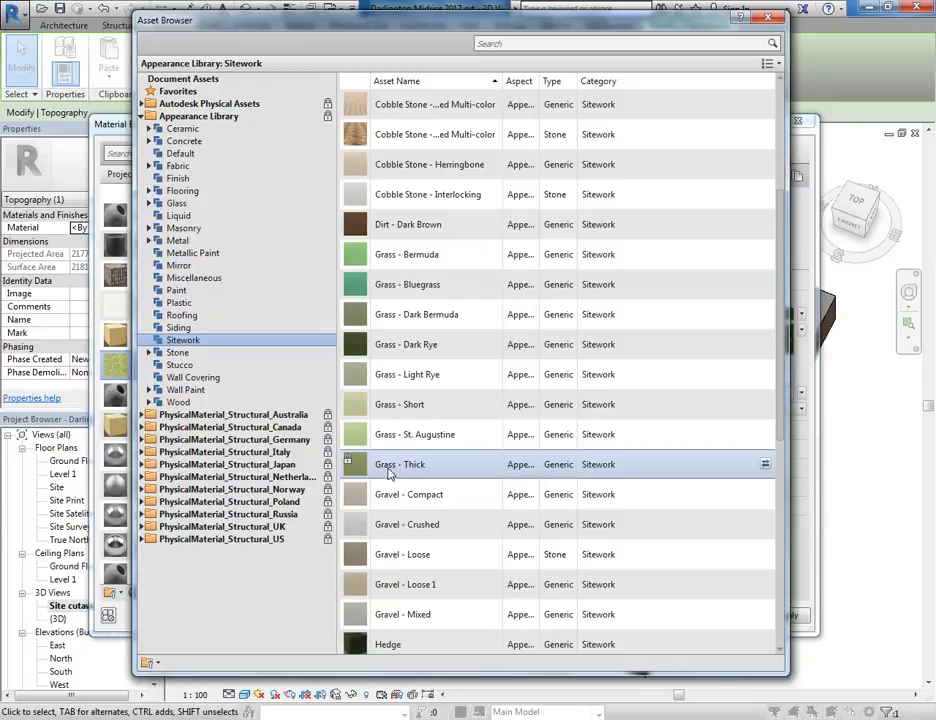
pyautogui.click(770, 20)
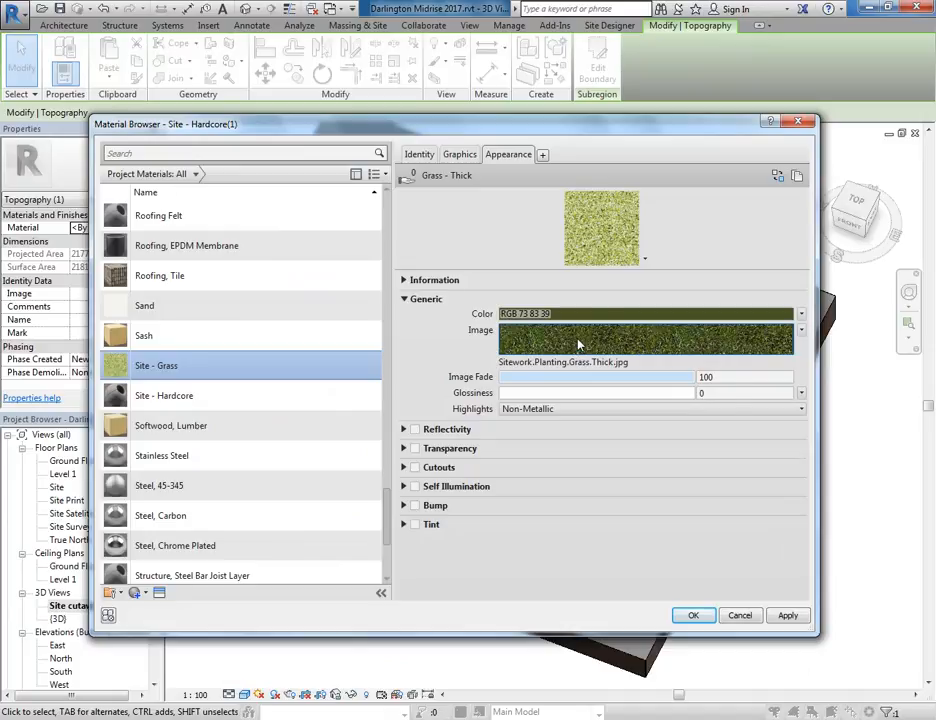
# - Check the source image file of the Grass - Thick appearance and its scale and repeat settings in the Texture Editor
pyautogui.moveTo(578, 344)
pyautogui.click(594, 364)
pyautogui.click(636, 217)
pyautogui.click(664, 261)
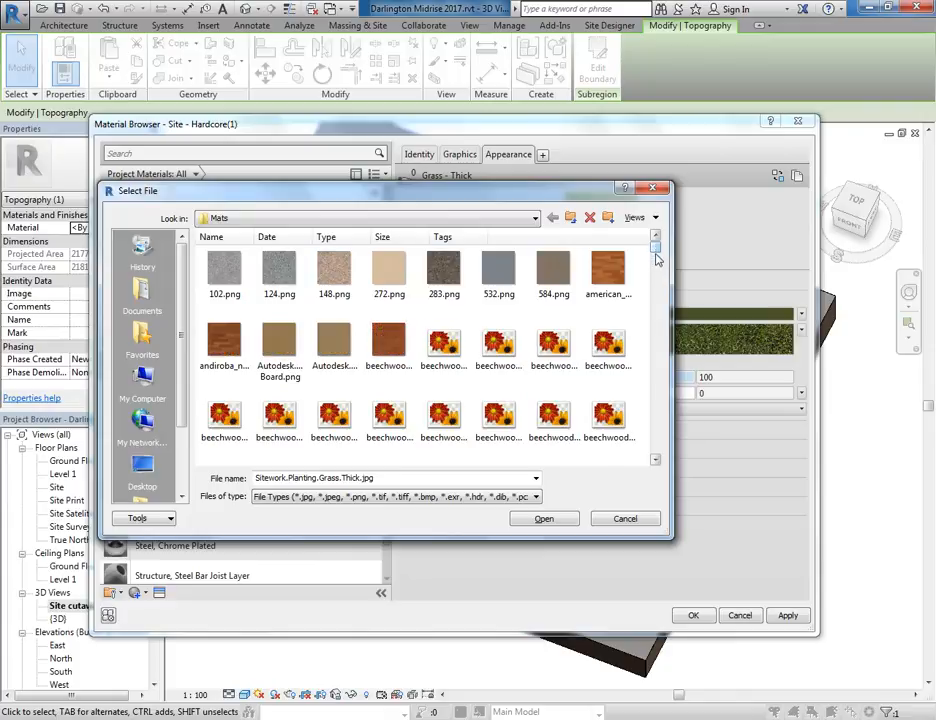
pyautogui.click(625, 518)
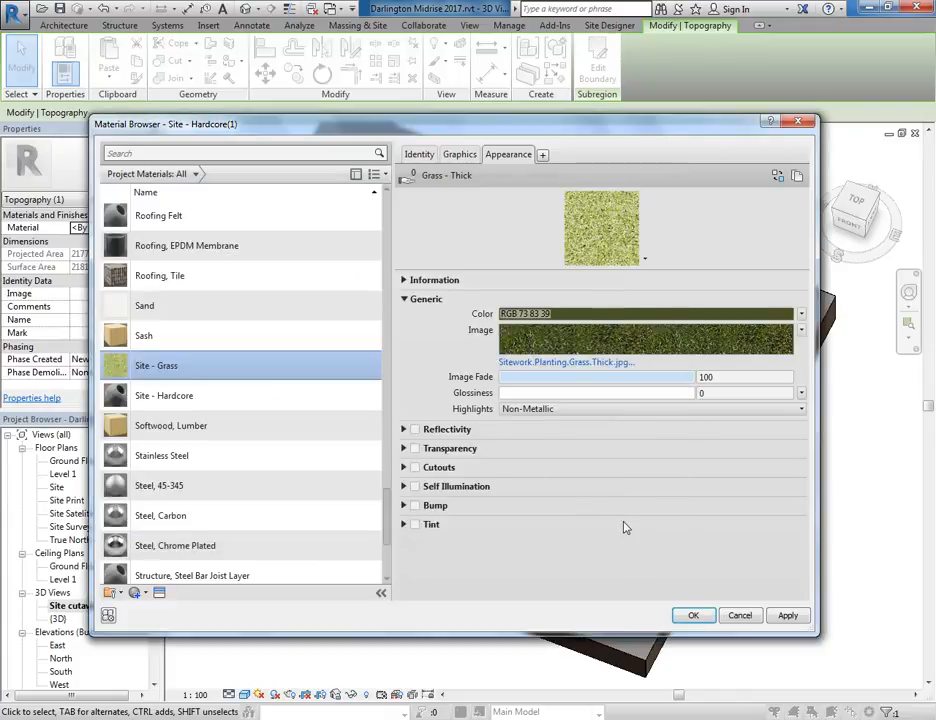
pyautogui.click(620, 345)
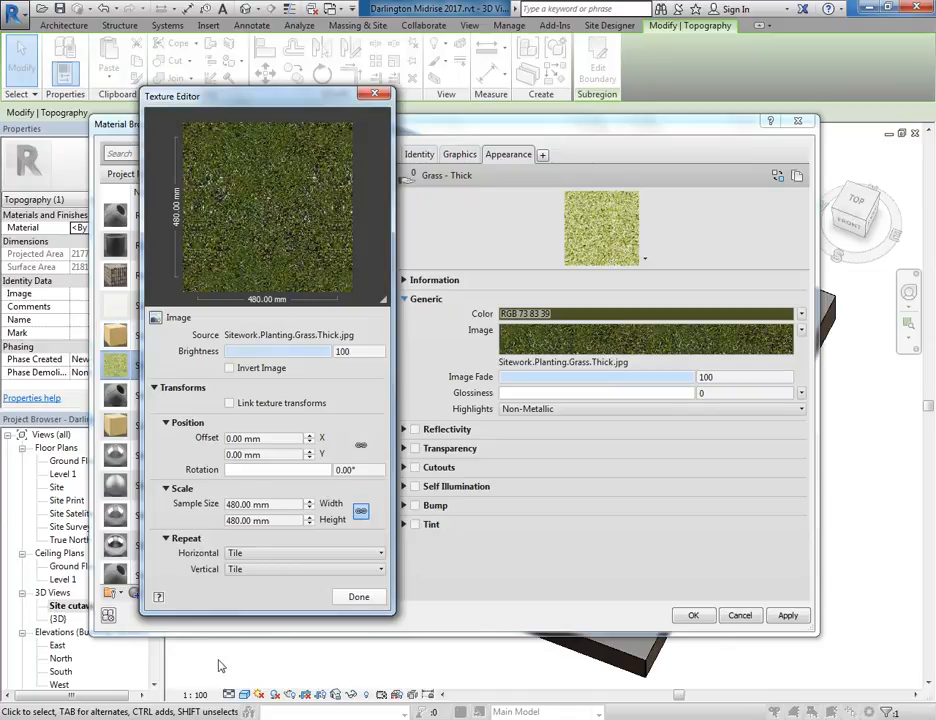
pyautogui.click(356, 598)
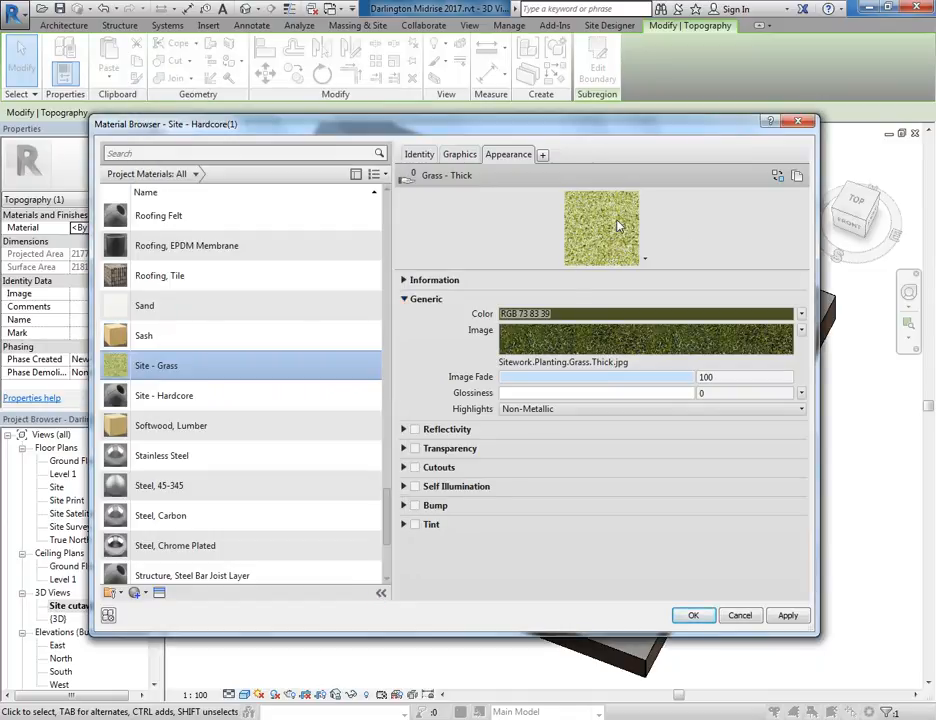
# - Take the shading colour of Site - Grass from its render appearance, leaving Use Render Appearance switched off
pyautogui.click(465, 157)
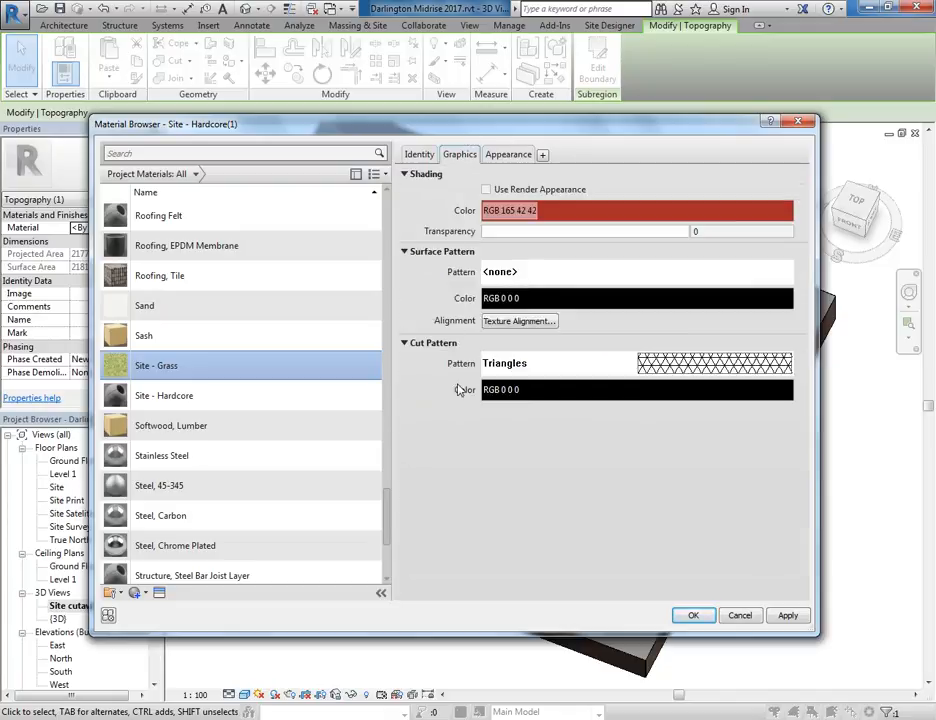
pyautogui.click(486, 190)
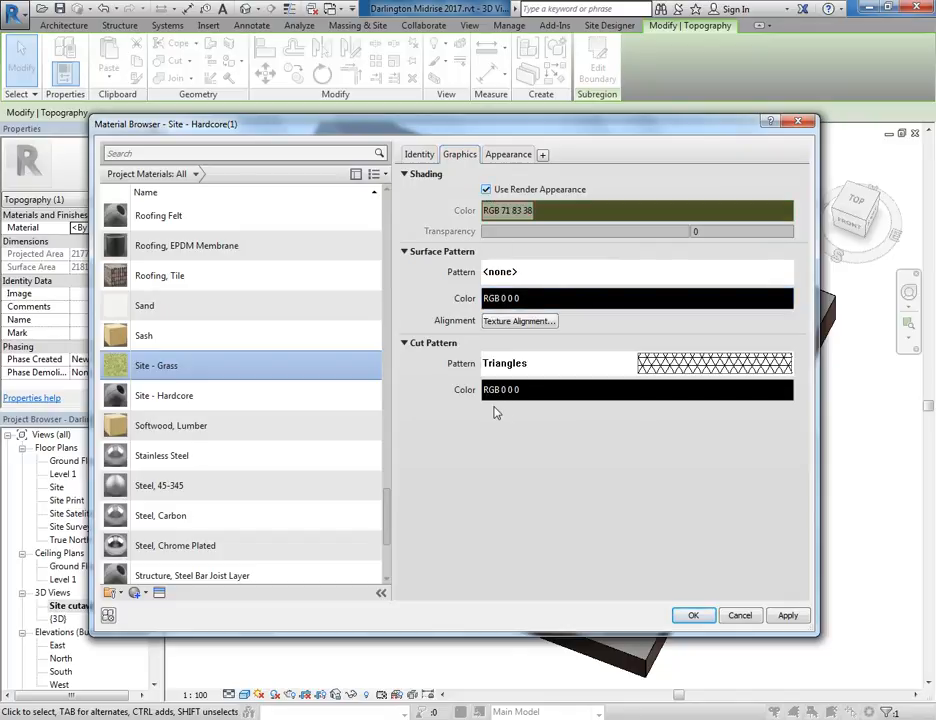
pyautogui.click(486, 190)
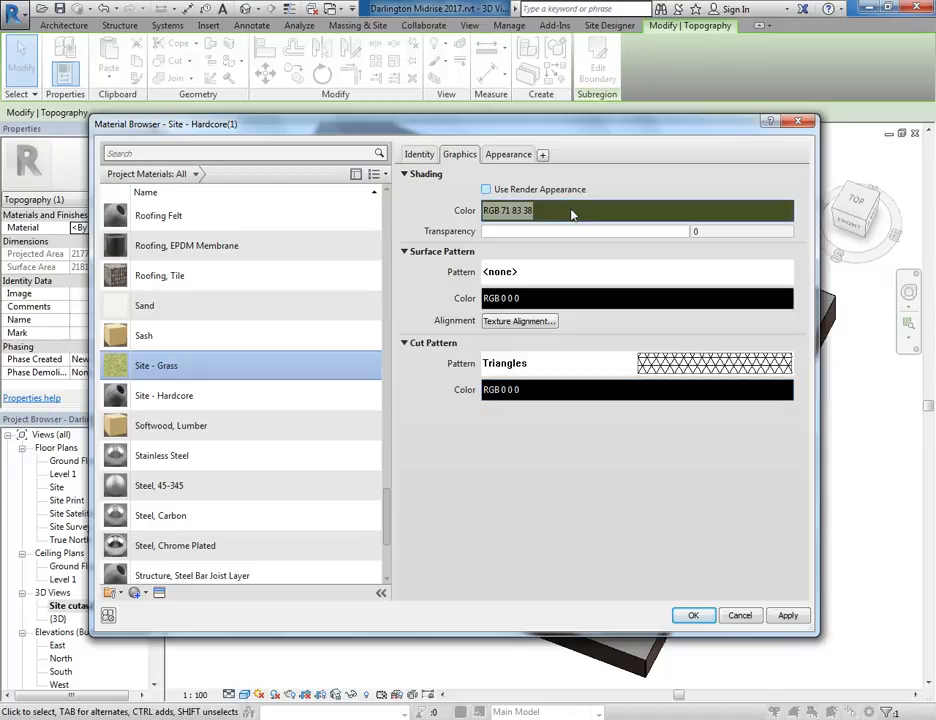
pyautogui.click(506, 156)
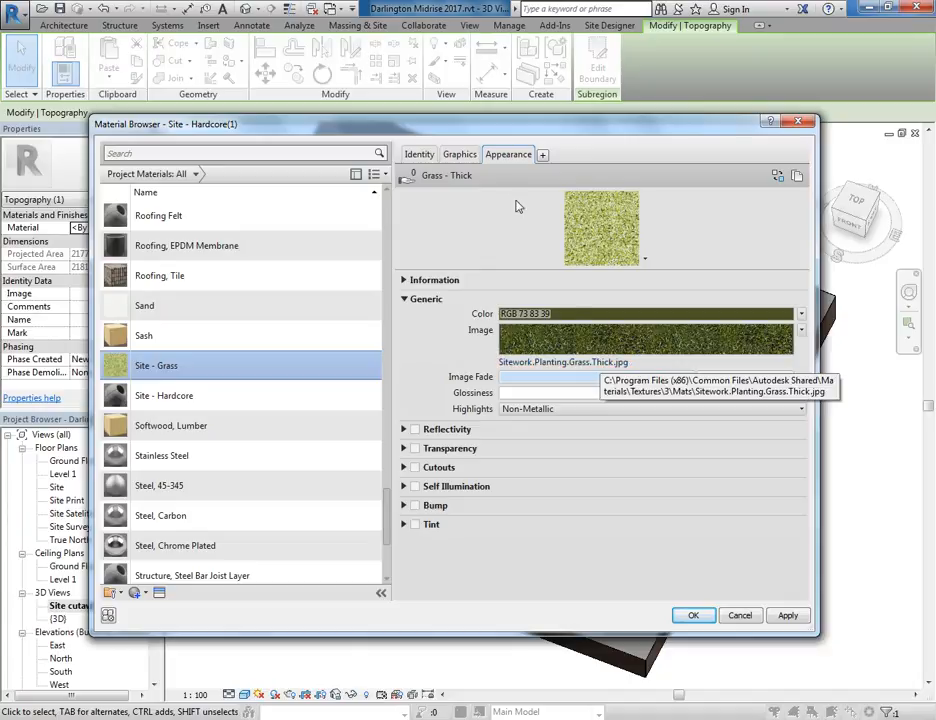
pyautogui.click(465, 154)
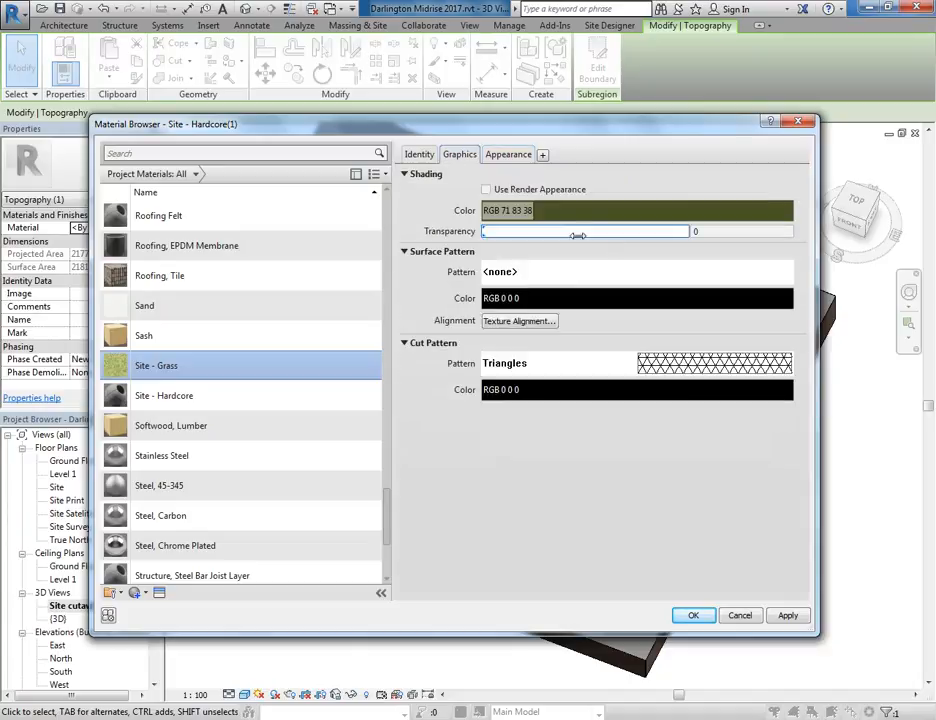
pyautogui.click(486, 190)
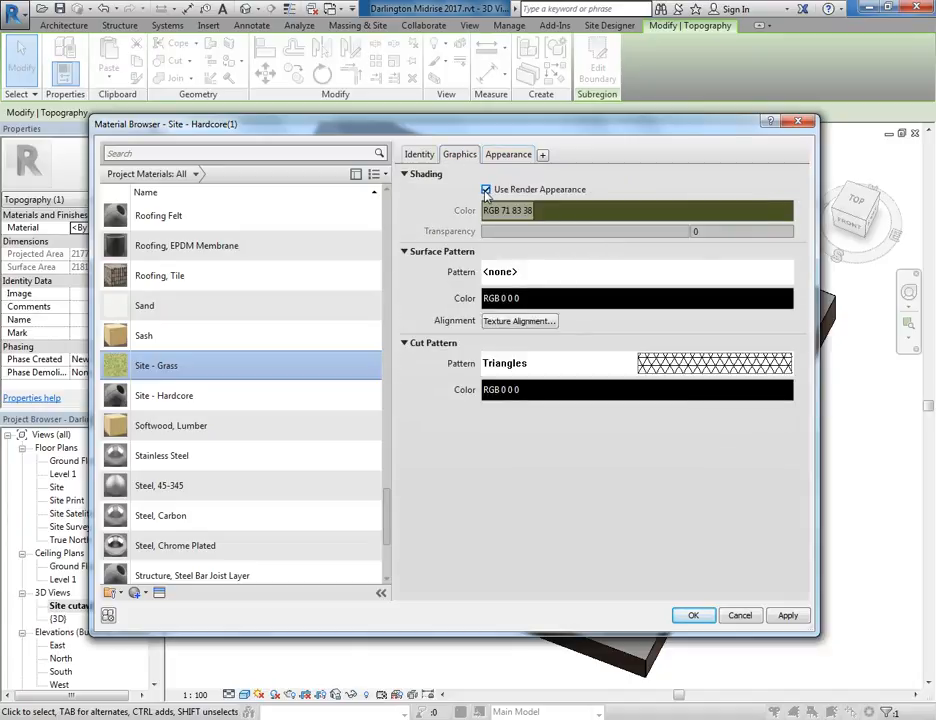
pyautogui.click(486, 190)
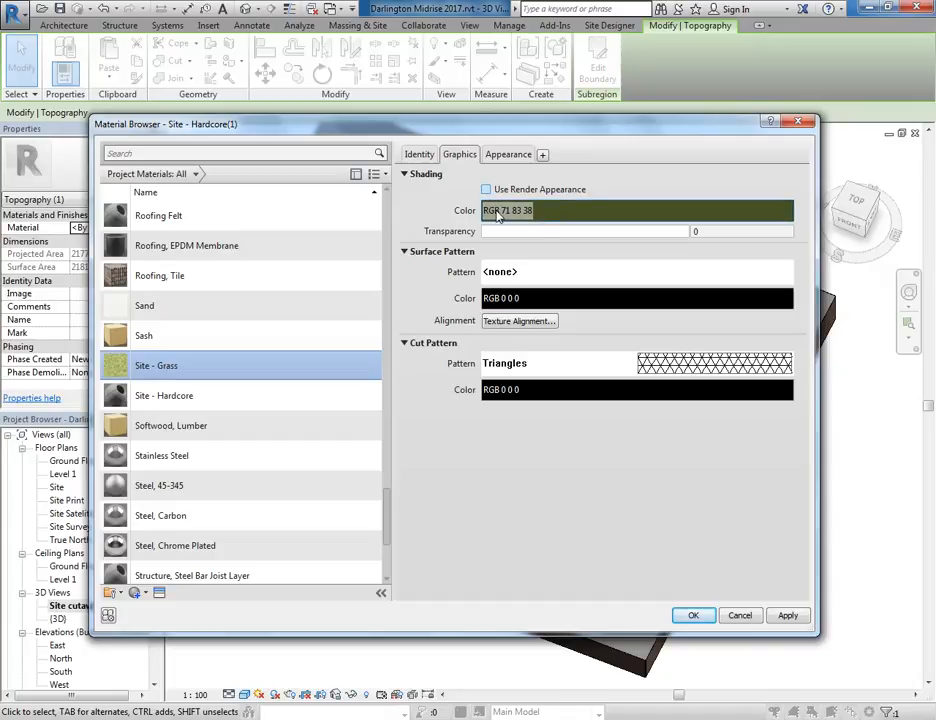
# - Lighten the shading colour of Site - Grass to RGB 114 134 62
pyautogui.click(564, 214)
pyautogui.click(621, 371)
pyautogui.moveTo(621, 371); pyautogui.dragTo(621, 350)
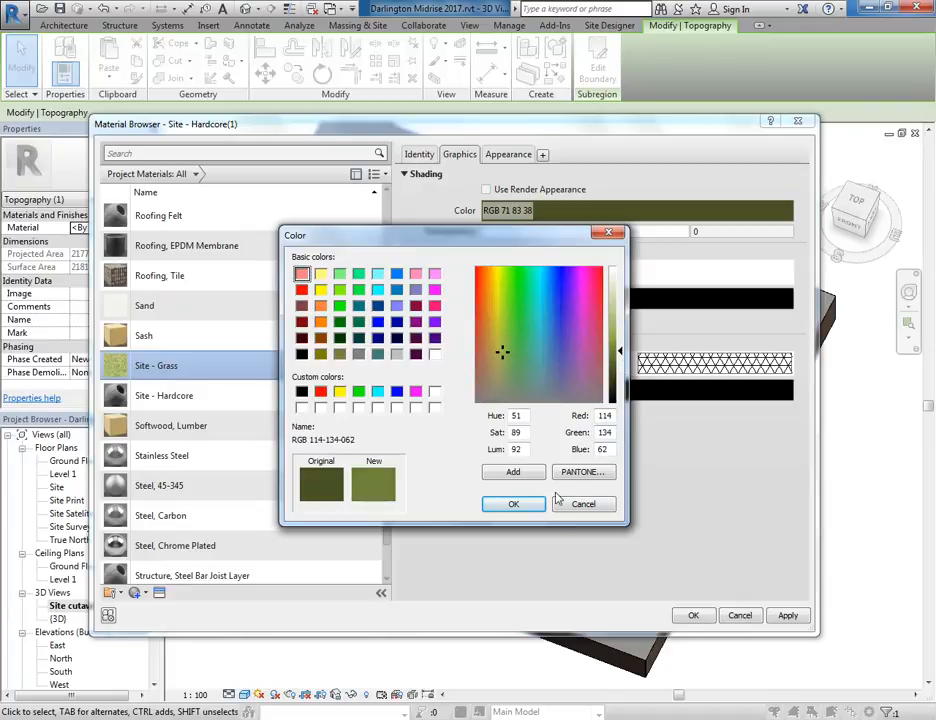
pyautogui.click(512, 503)
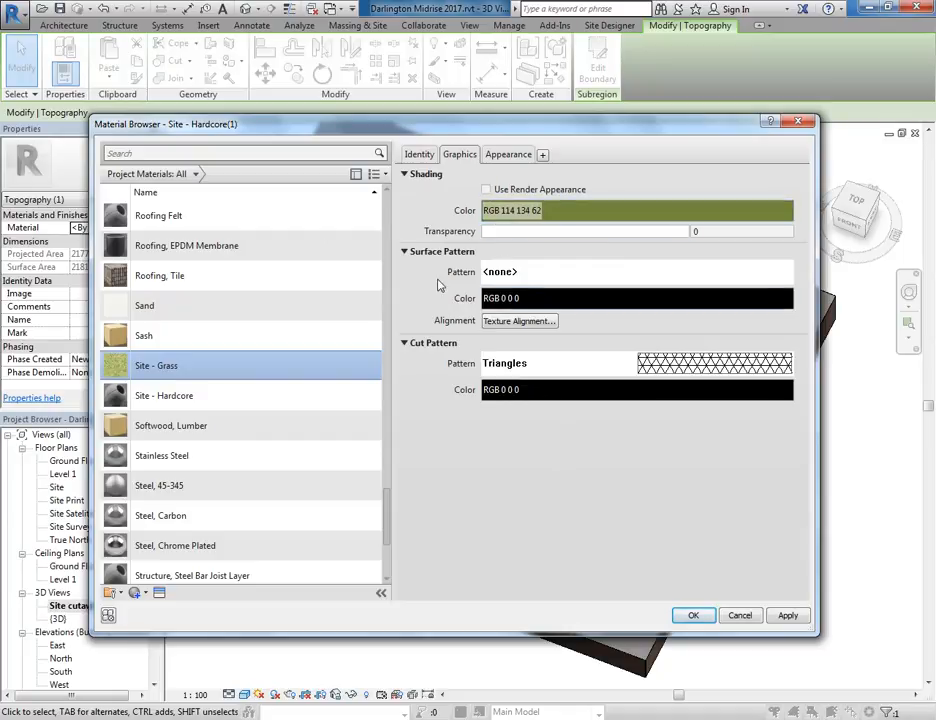
# - Open the fill patterns for the surface pattern of Site - Grass and enlarge the dialog to view more of the drafting patterns
pyautogui.click(500, 274)
pyautogui.moveTo(485, 250); pyautogui.dragTo(390, 125)
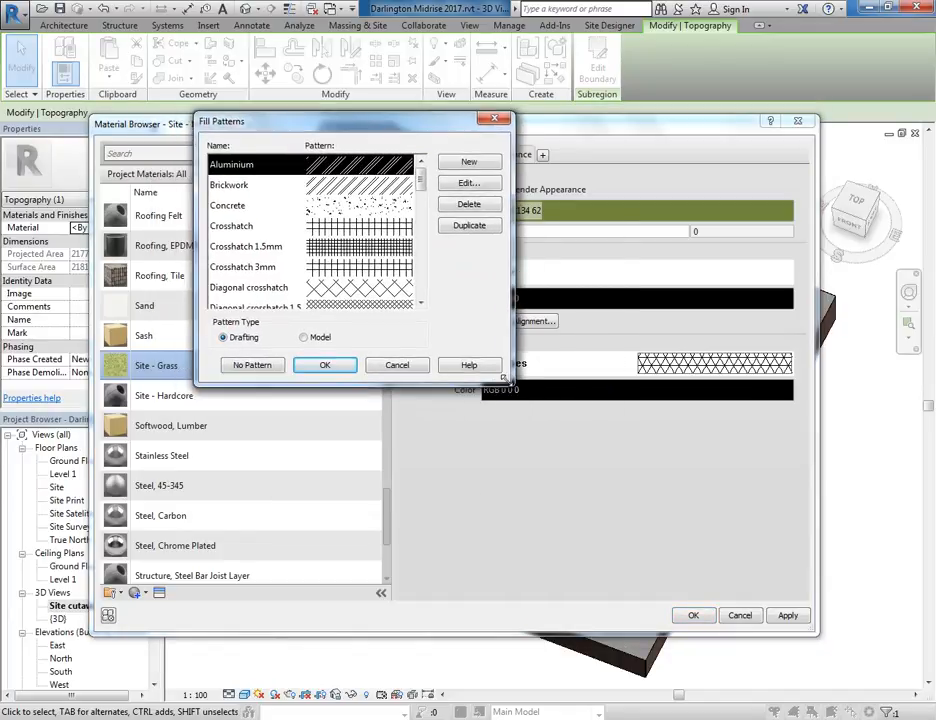
pyautogui.moveTo(505, 378); pyautogui.dragTo(628, 580)
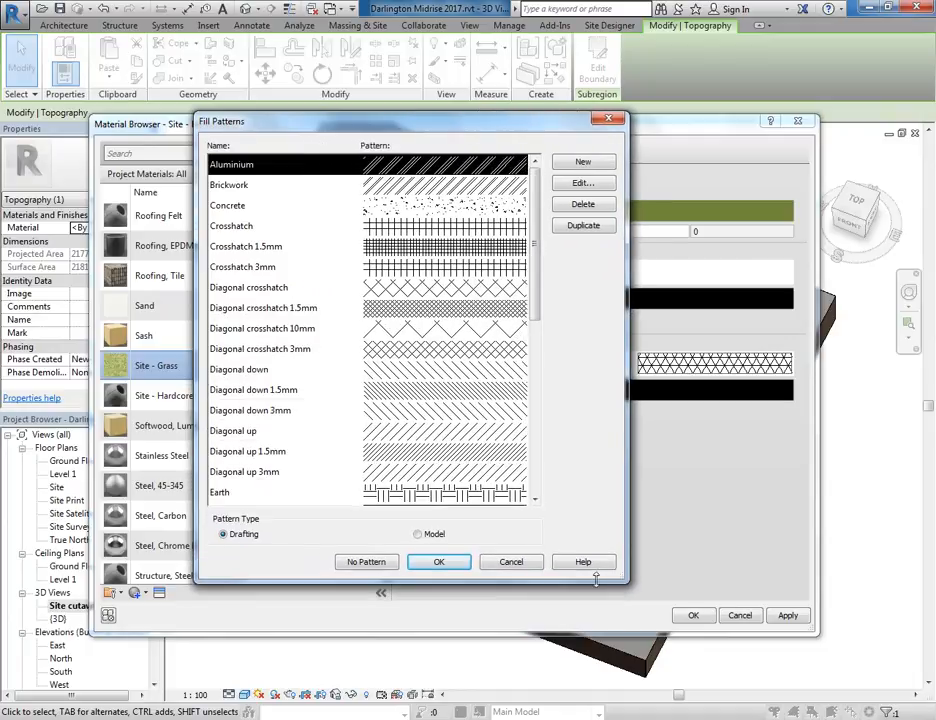
pyautogui.click(230, 538)
pyautogui.moveTo(356, 121); pyautogui.dragTo(322, 297)
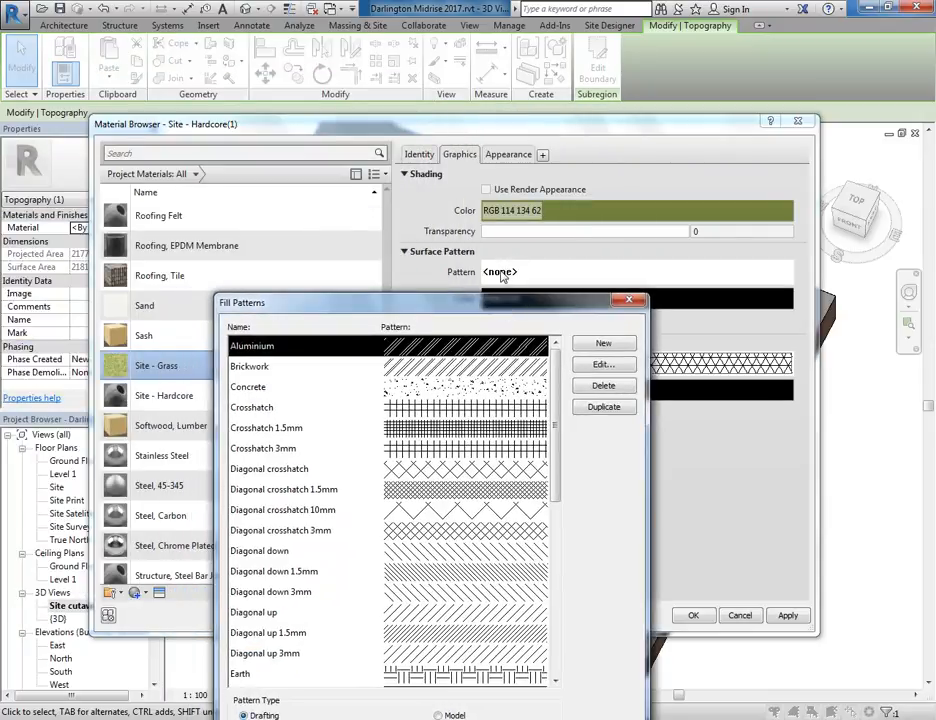
pyautogui.moveTo(448, 306); pyautogui.dragTo(405, 136)
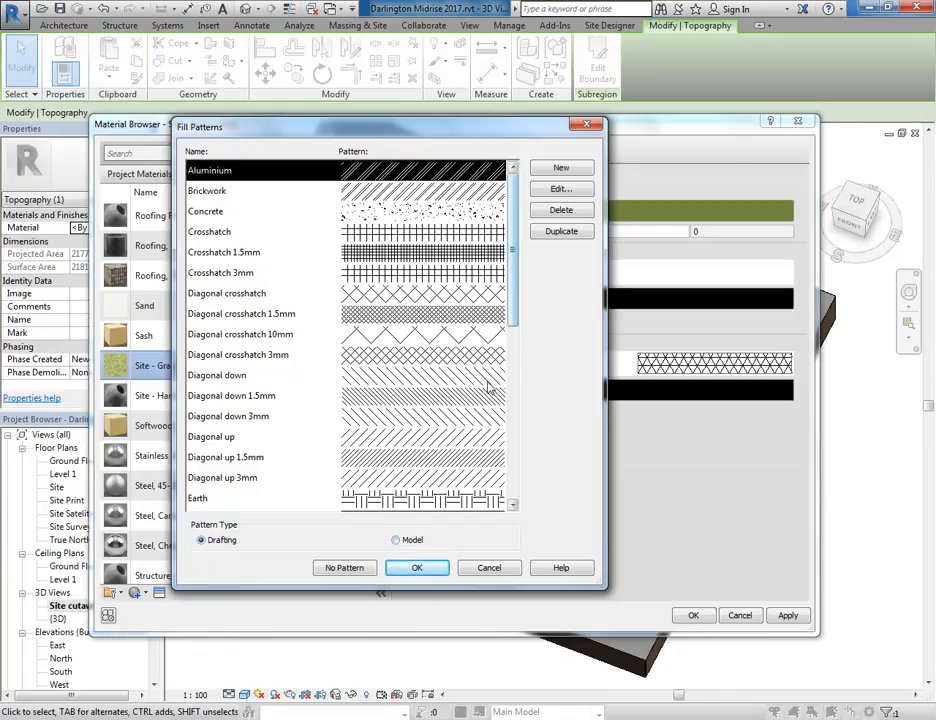
# - Browse the model fill patterns for the surface, including Brick 75x225, and leave without assigning one
pyautogui.click(395, 539)
pyautogui.moveTo(404, 714)
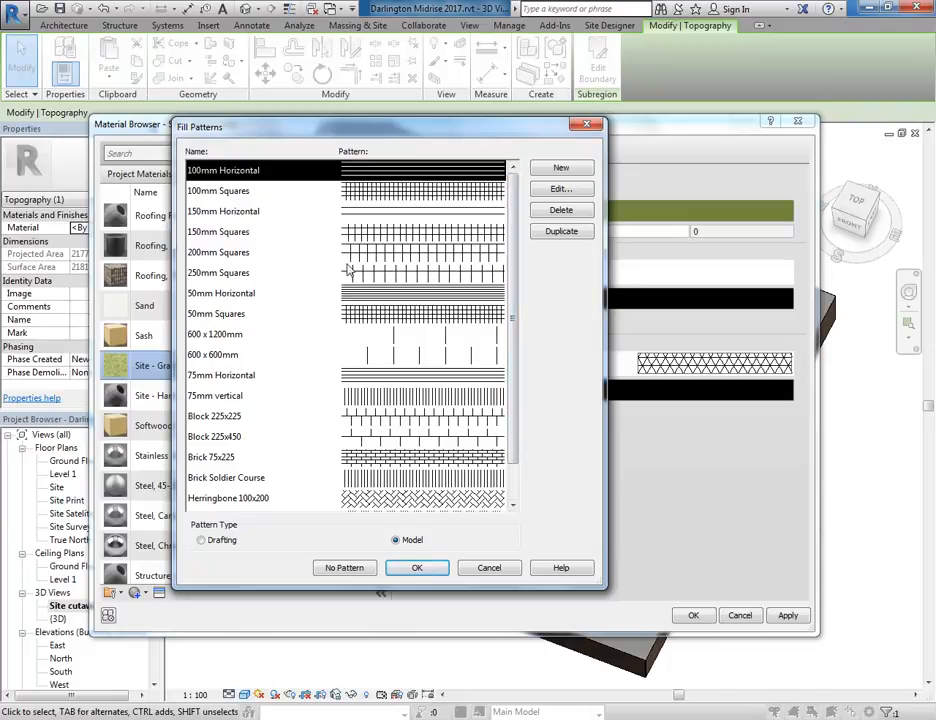
pyautogui.moveTo(516, 261); pyautogui.dragTo(516, 360)
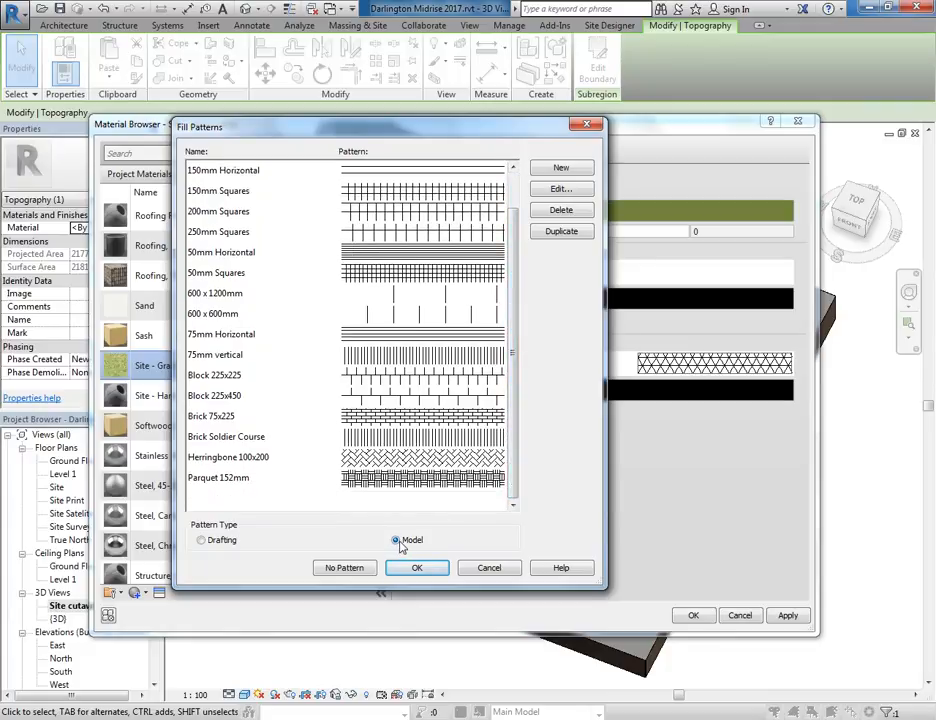
pyautogui.click(214, 416)
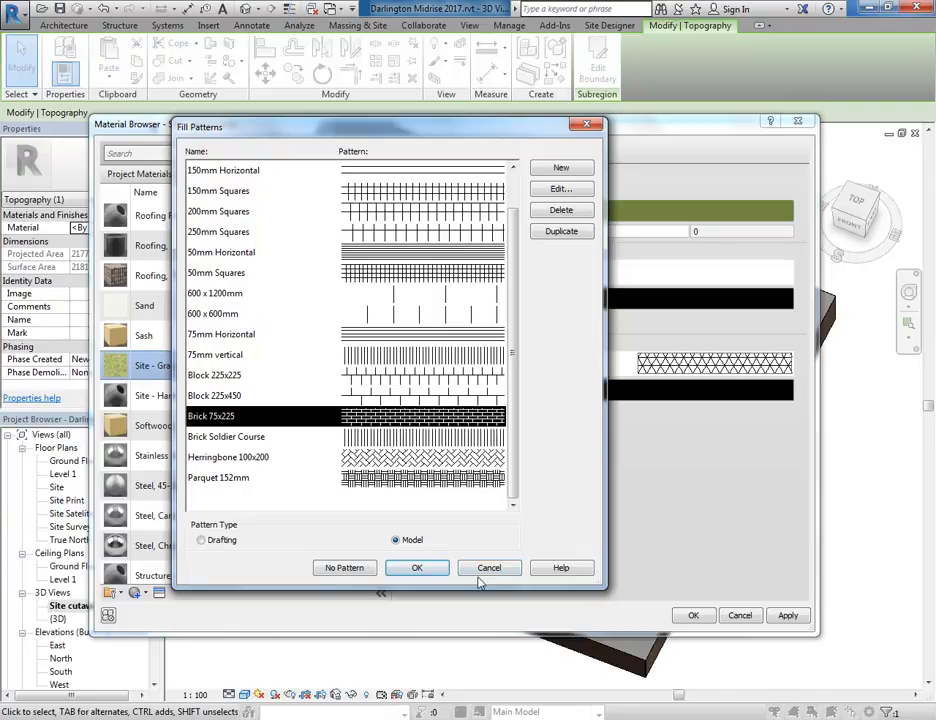
pyautogui.click(445, 568)
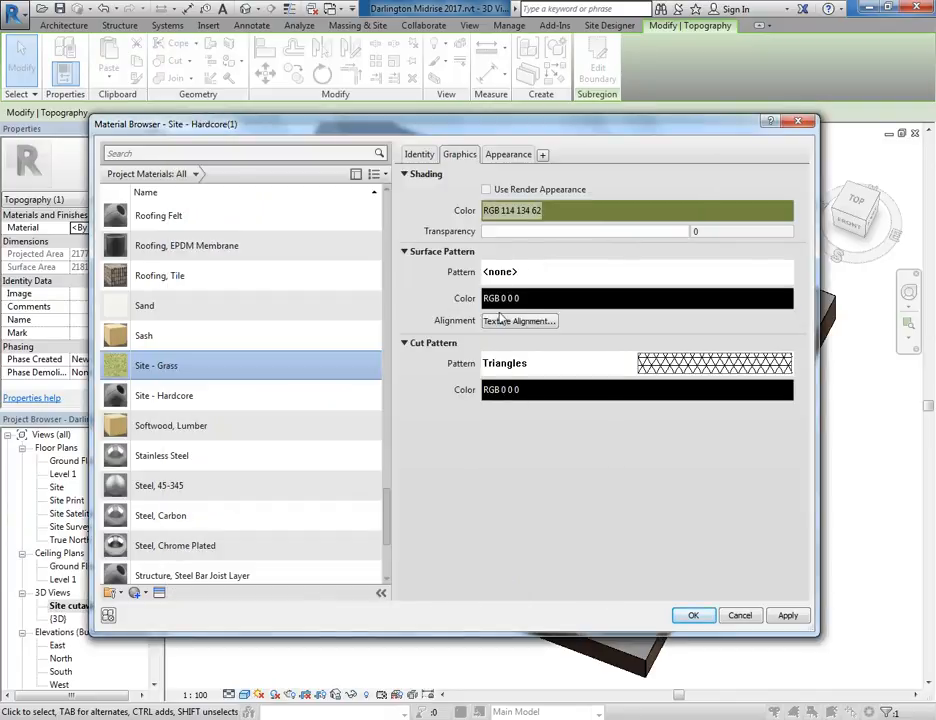
# - Browse the drafting fill patterns available for the cut pattern of Site - Grass, and leave without changing it
pyautogui.click(495, 272)
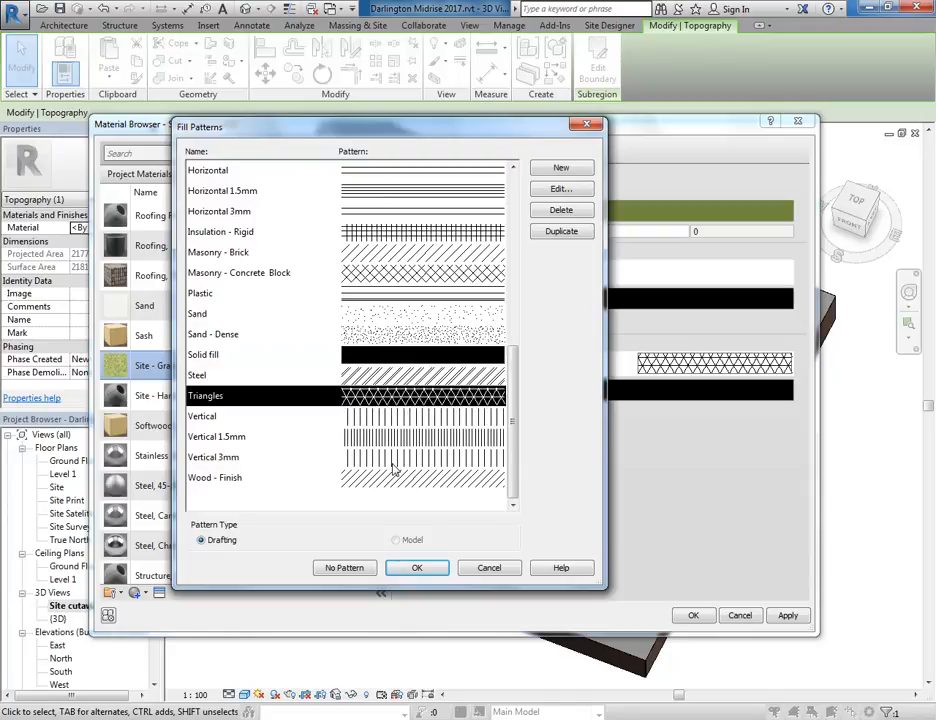
pyautogui.scroll(7, 515, 469)
pyautogui.scroll(-4, 485, 413)
pyautogui.scroll(4, 497, 309)
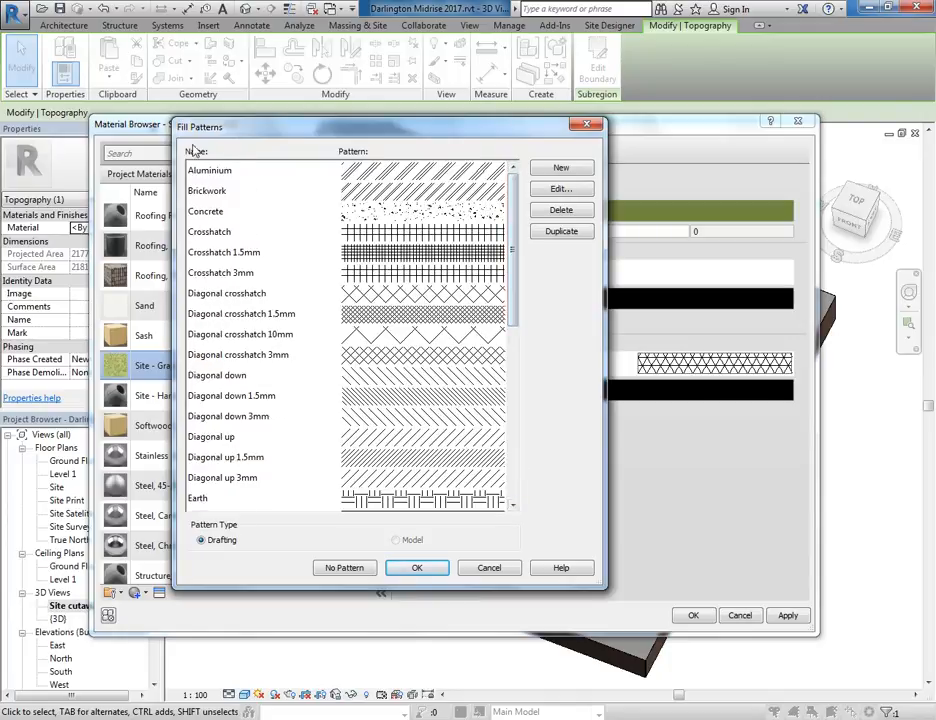
pyautogui.click(300, 192)
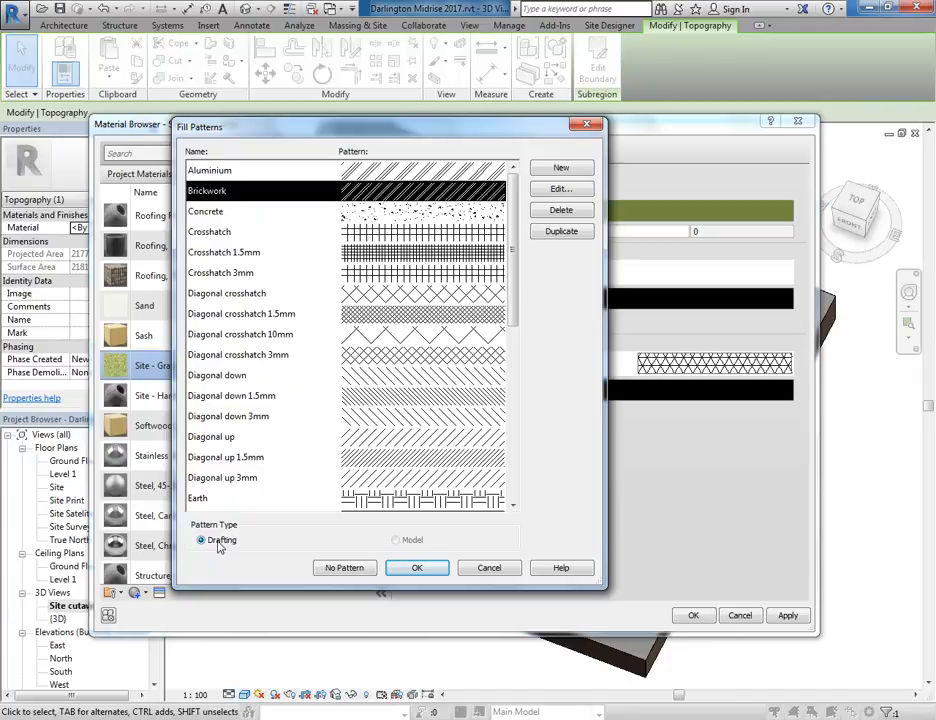
pyautogui.click(489, 568)
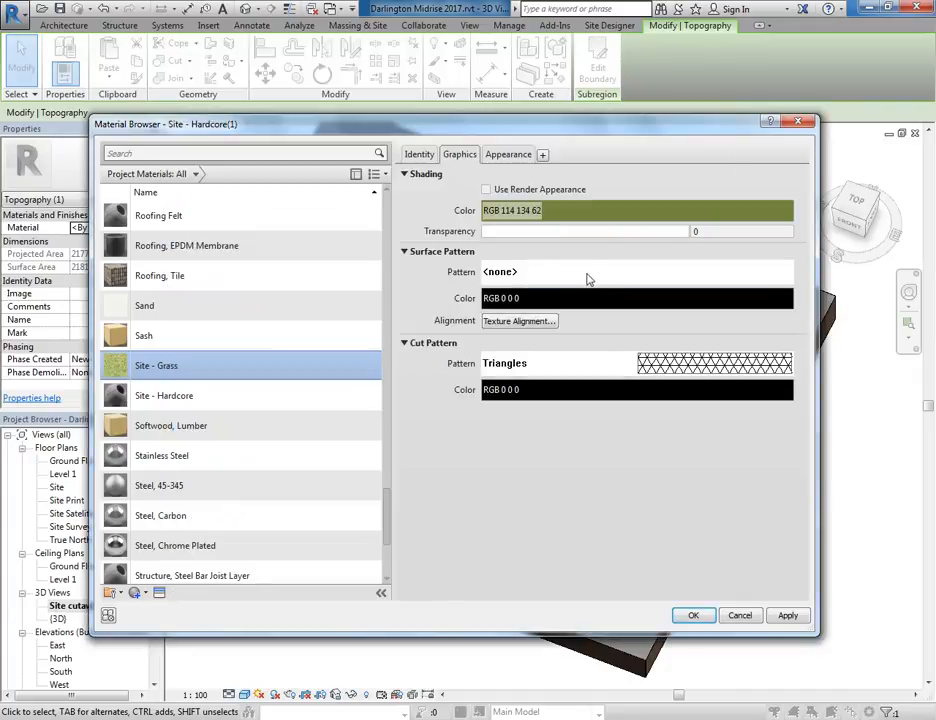
# - Look through the drafting and model fill patterns for the surface pattern of Site - Grass without assigning one
pyautogui.click(591, 273)
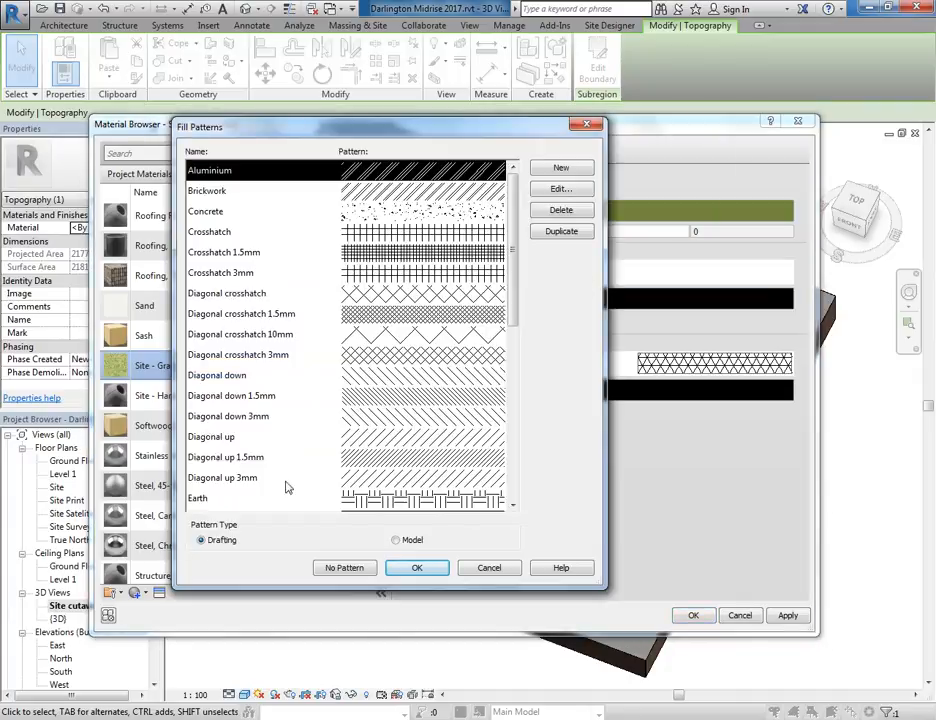
pyautogui.moveTo(517, 290); pyautogui.dragTo(513, 257)
pyautogui.click(396, 541)
pyautogui.click(485, 570)
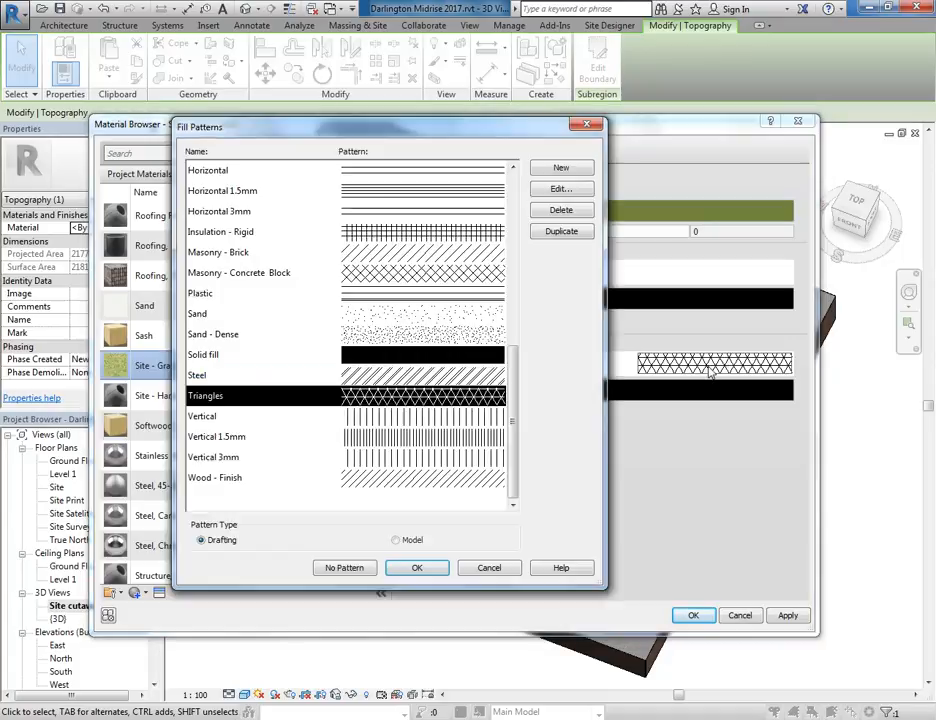
# - Set the cut pattern of Site - Grass to no pattern, apply the material to the subregion and deselect it
pyautogui.click(524, 270)
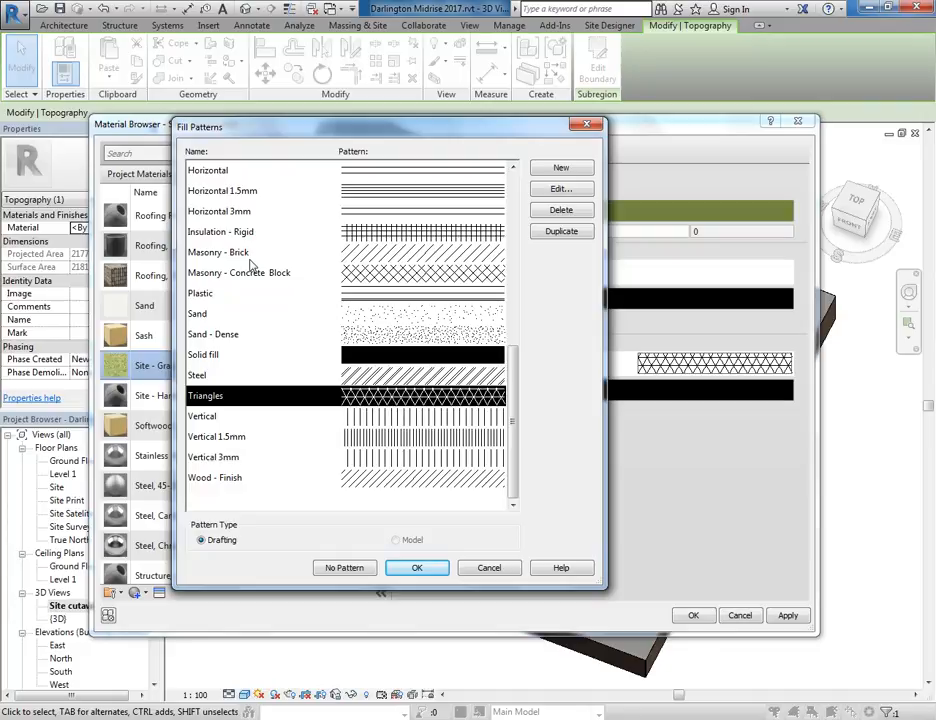
pyautogui.click(340, 568)
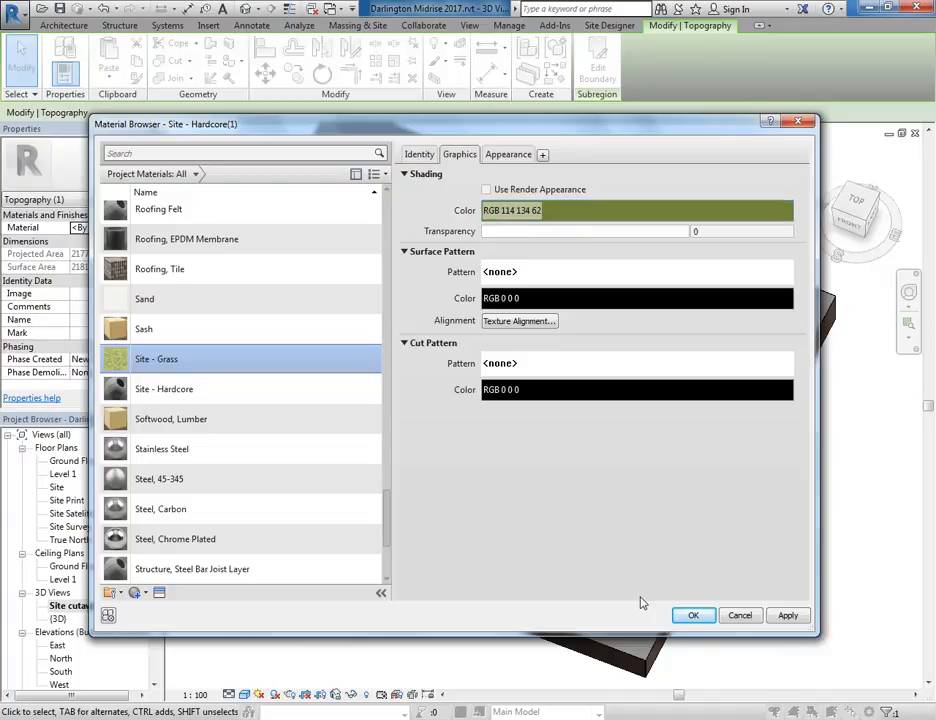
pyautogui.click(693, 616)
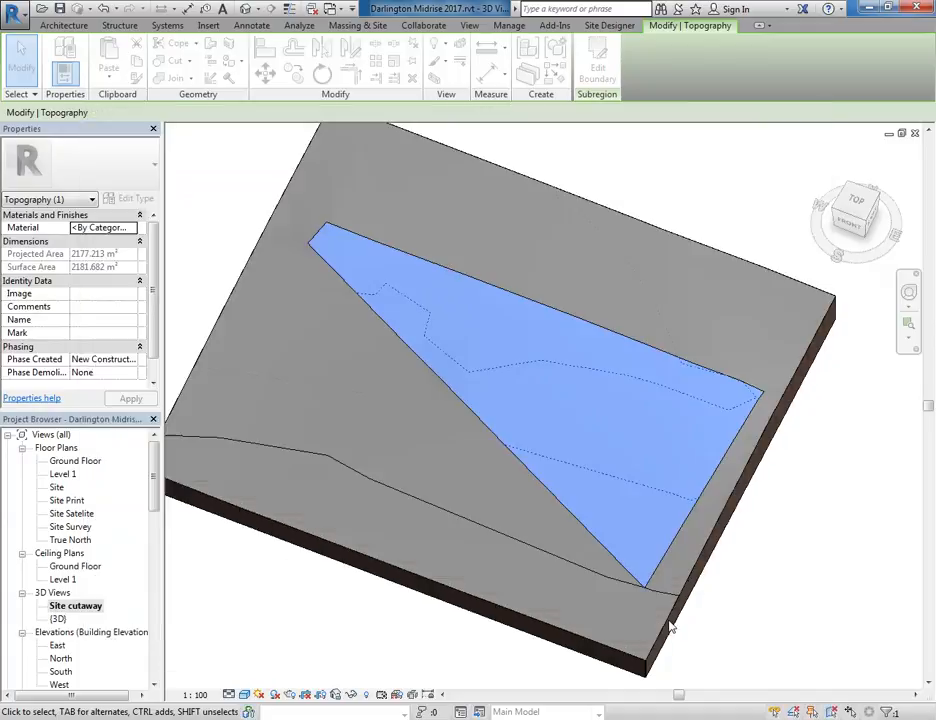
pyautogui.click(384, 632)
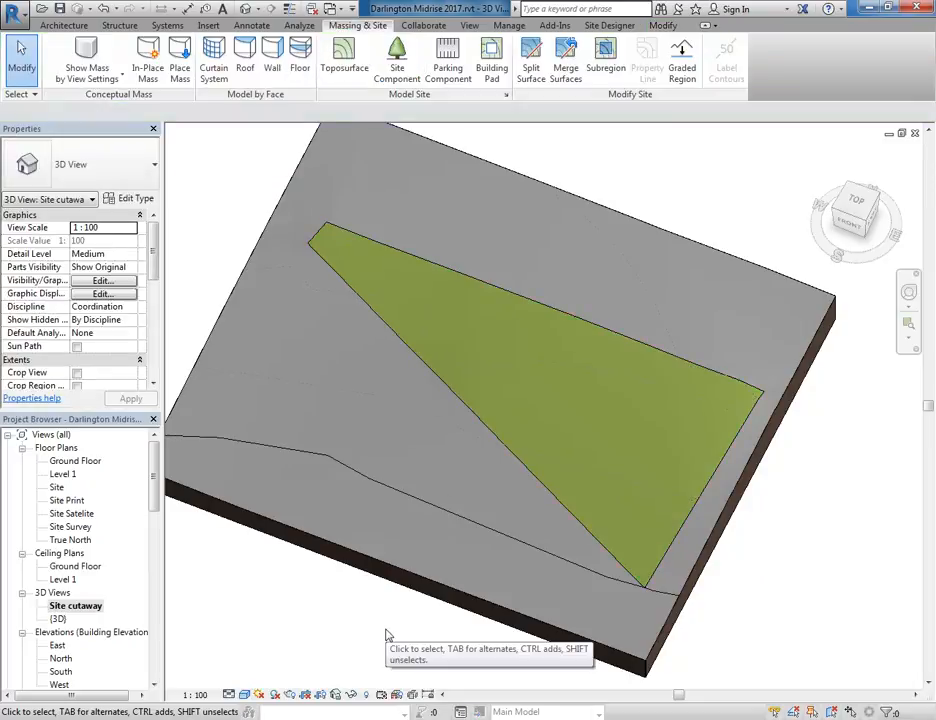
# - Compare the grass subregion in the Hidden Line, Shaded and Consistent Colors visual styles
pyautogui.click(244, 694)
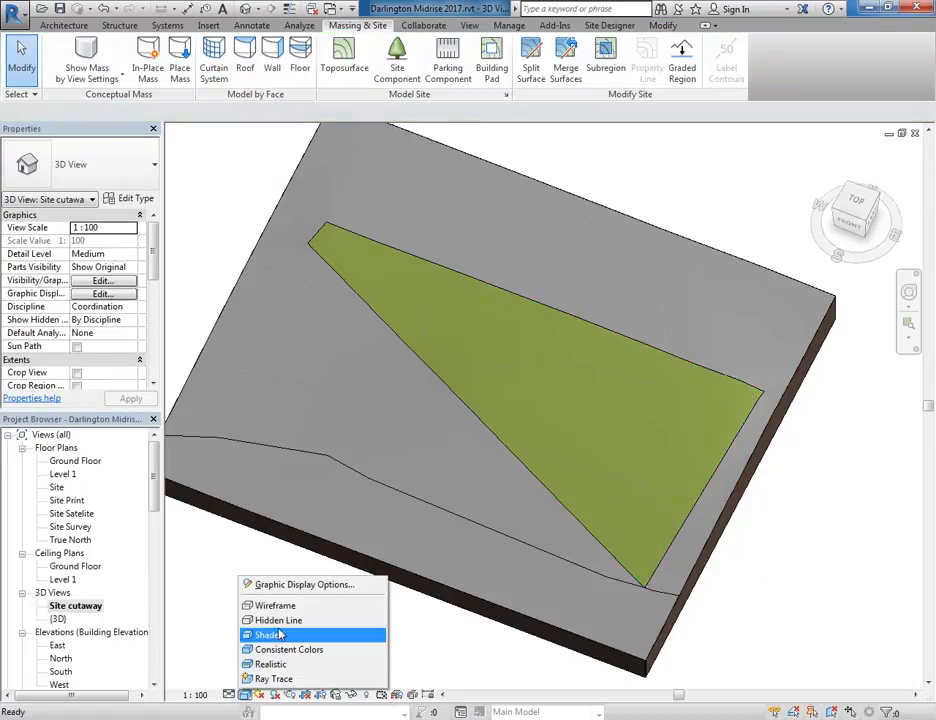
pyautogui.click(275, 620)
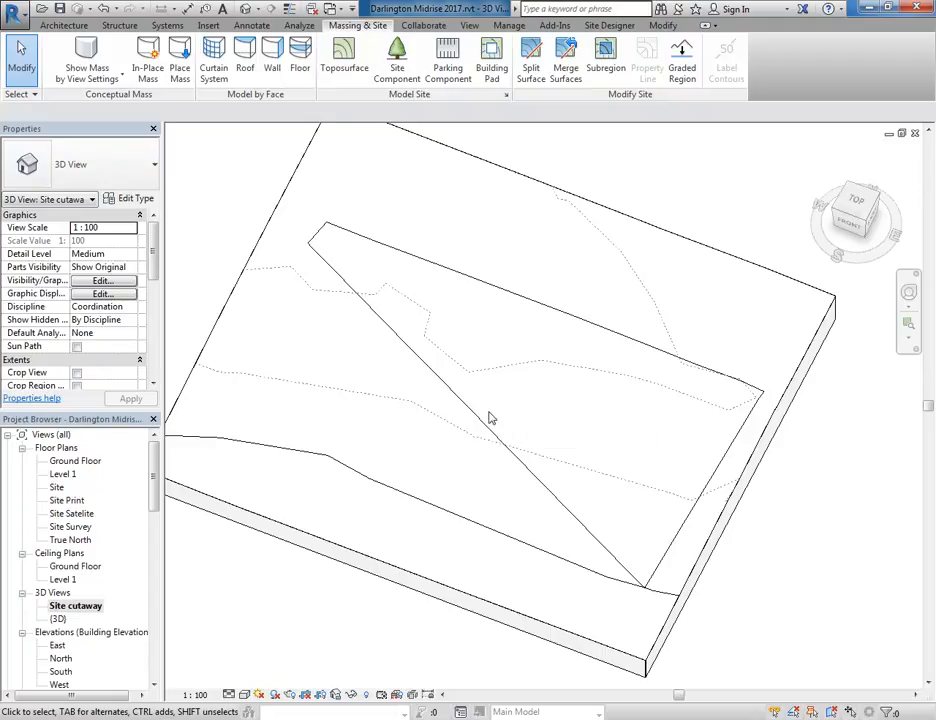
pyautogui.click(244, 694)
pyautogui.click(268, 638)
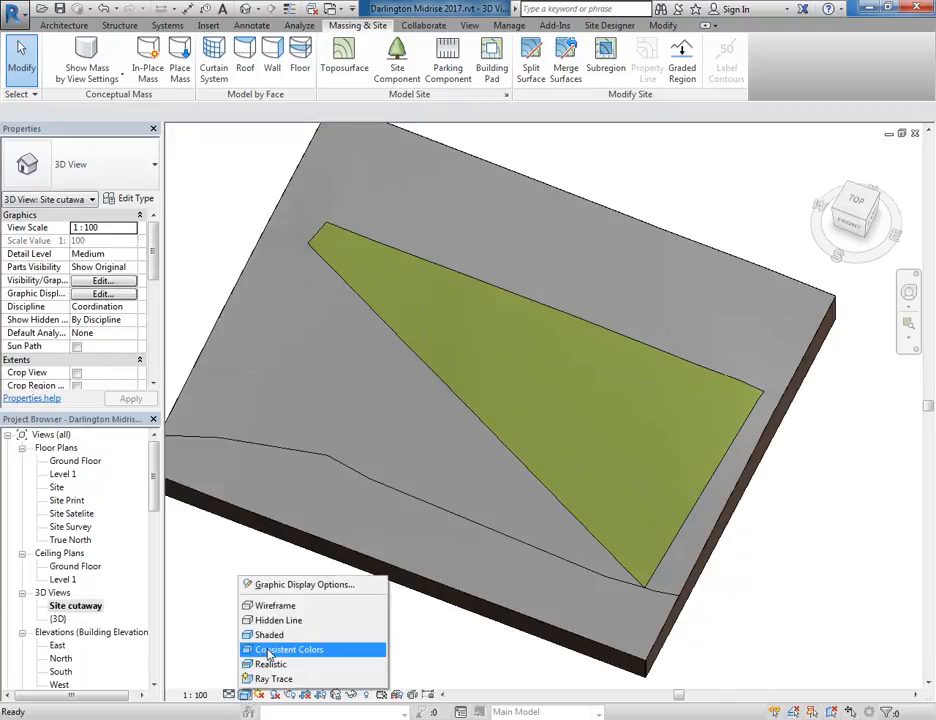
pyautogui.click(266, 651)
# - Set the Site cutaway view to the Realistic visual style and examine the grass texture up close
pyautogui.click(243, 695)
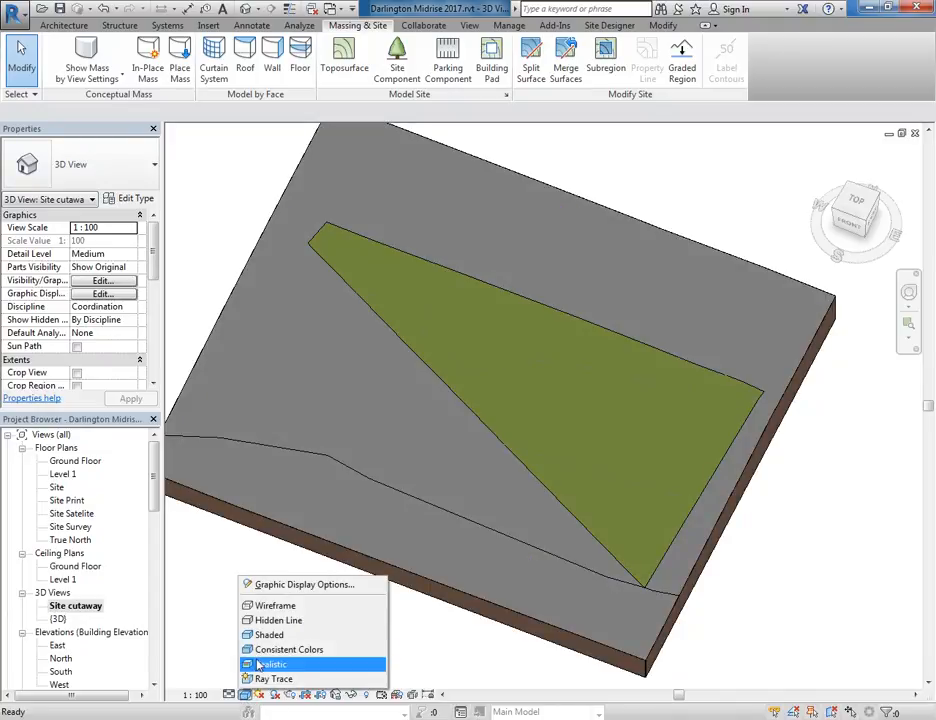
pyautogui.click(270, 664)
pyautogui.scroll(8, 330, 240)
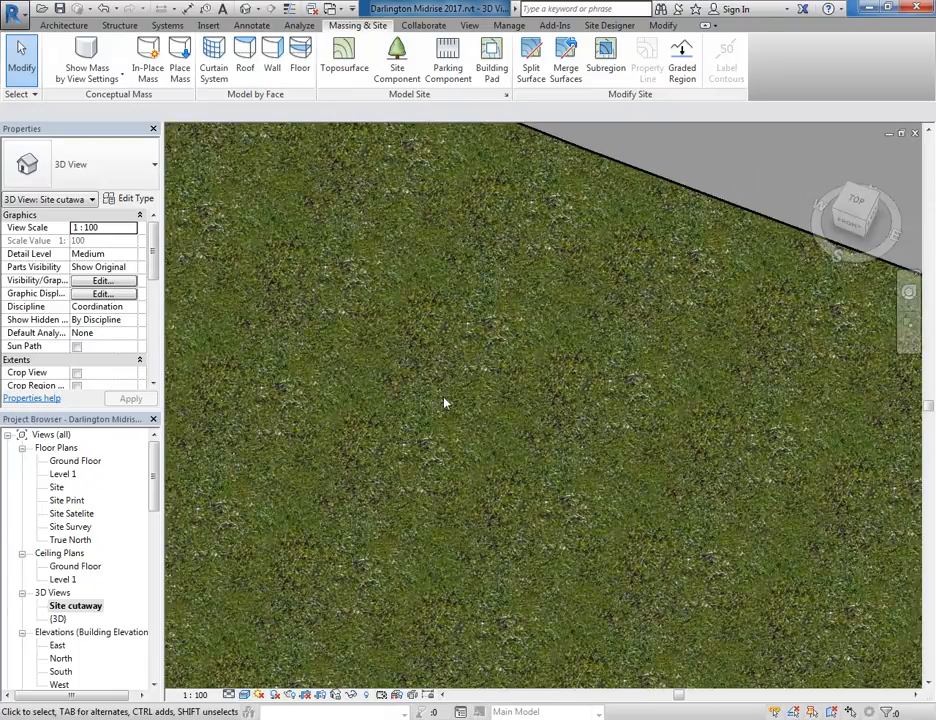
pyautogui.scroll(-4, 445, 403)
# - Preview the grass subregion in Ray Trace, then return the view to the Realistic visual style
pyautogui.click(244, 692)
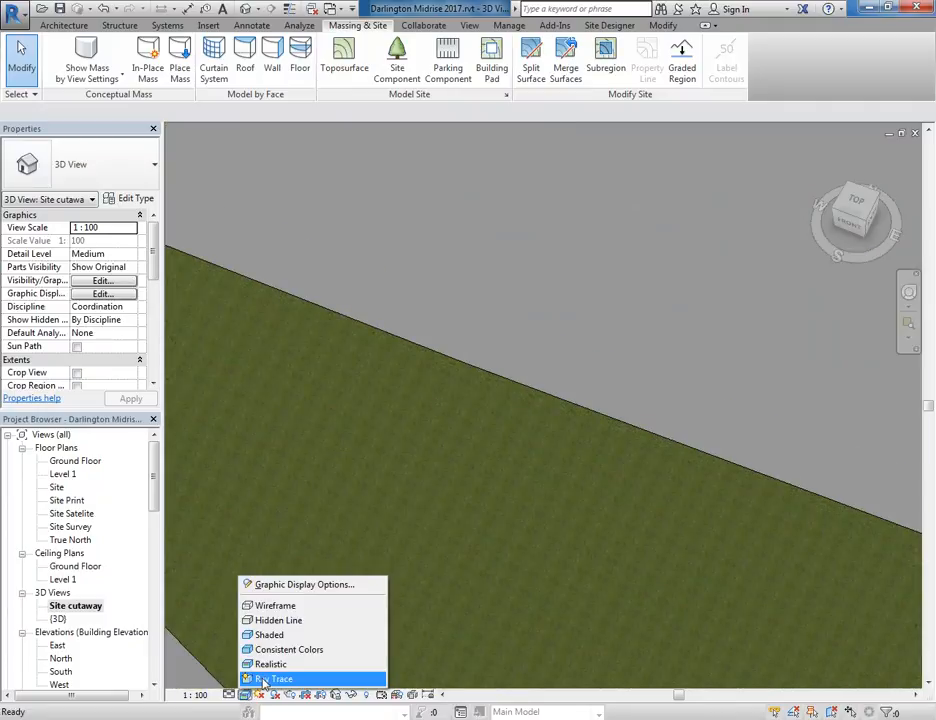
pyautogui.click(268, 678)
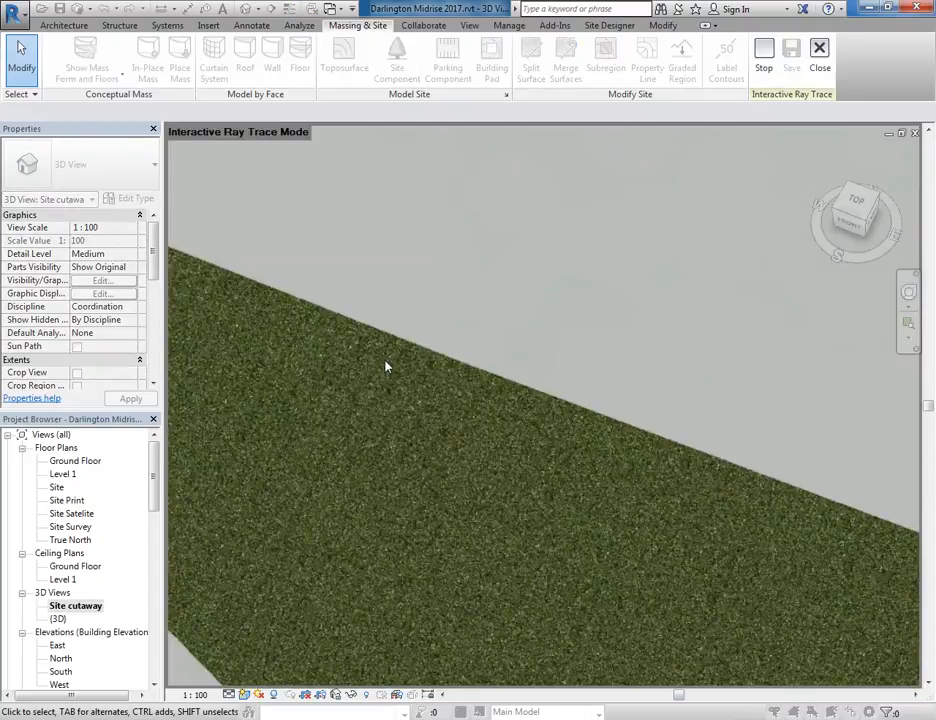
pyautogui.moveTo(468, 450); pyautogui.dragTo(460, 410, button='middle')
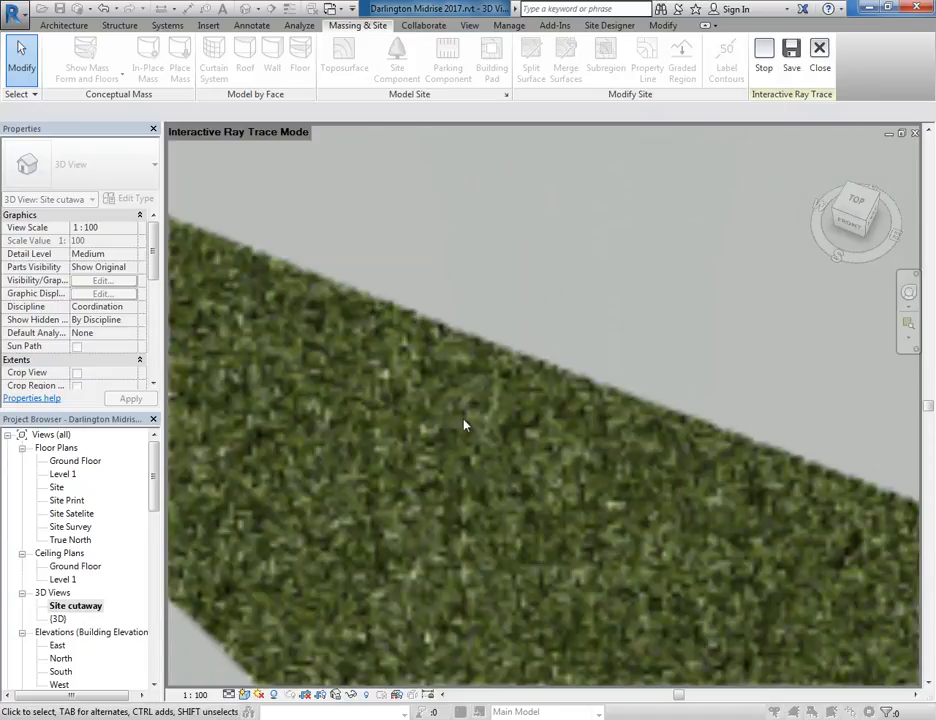
pyautogui.click(245, 694)
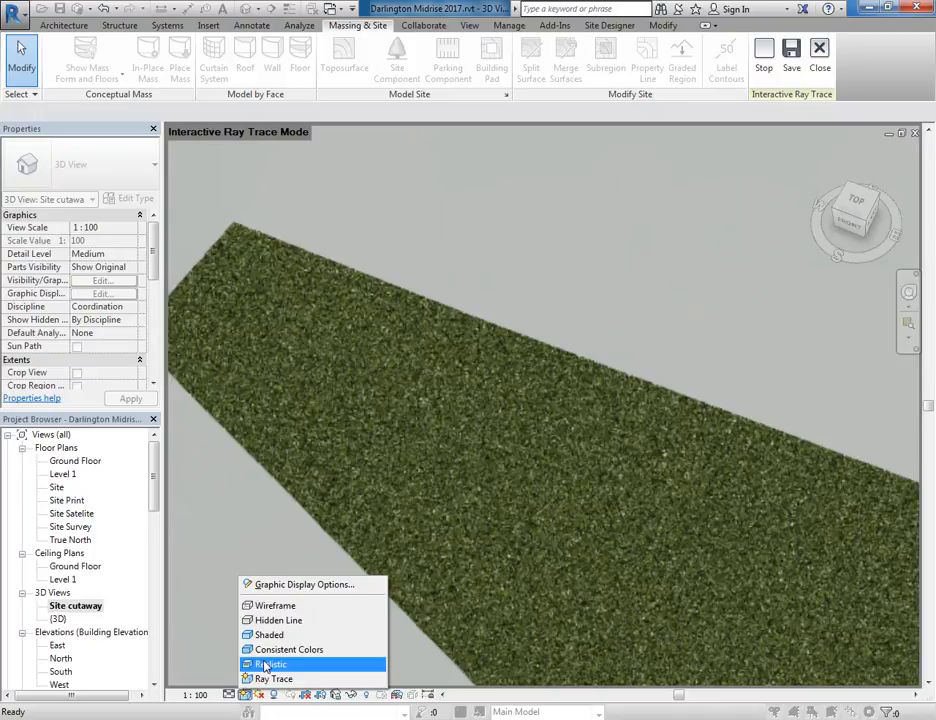
pyautogui.click(265, 664)
# - Reveal hidden elements, stretch the section box slightly outward on its east side, and leave the reveal mode
pyautogui.scroll(-5, 388, 412)
pyautogui.moveTo(388, 355); pyautogui.dragTo(364, 301, button='middle')
pyautogui.moveTo(426, 399); pyautogui.dragTo(391, 273, button='middle')
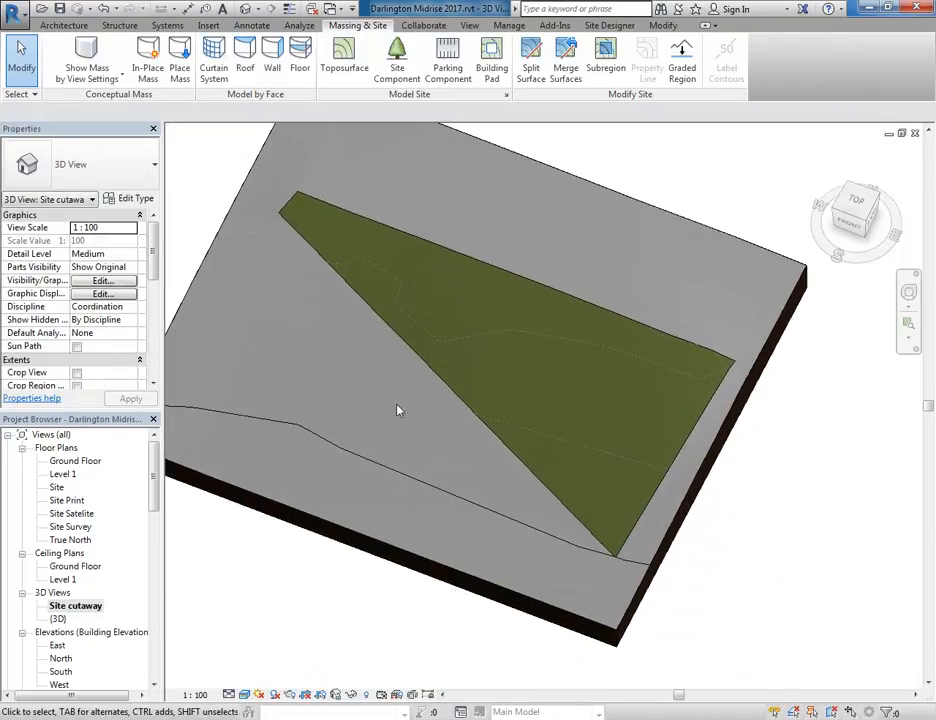
pyautogui.scroll(-3, 398, 410)
pyautogui.moveTo(405, 530); pyautogui.dragTo(395, 566, button='middle')
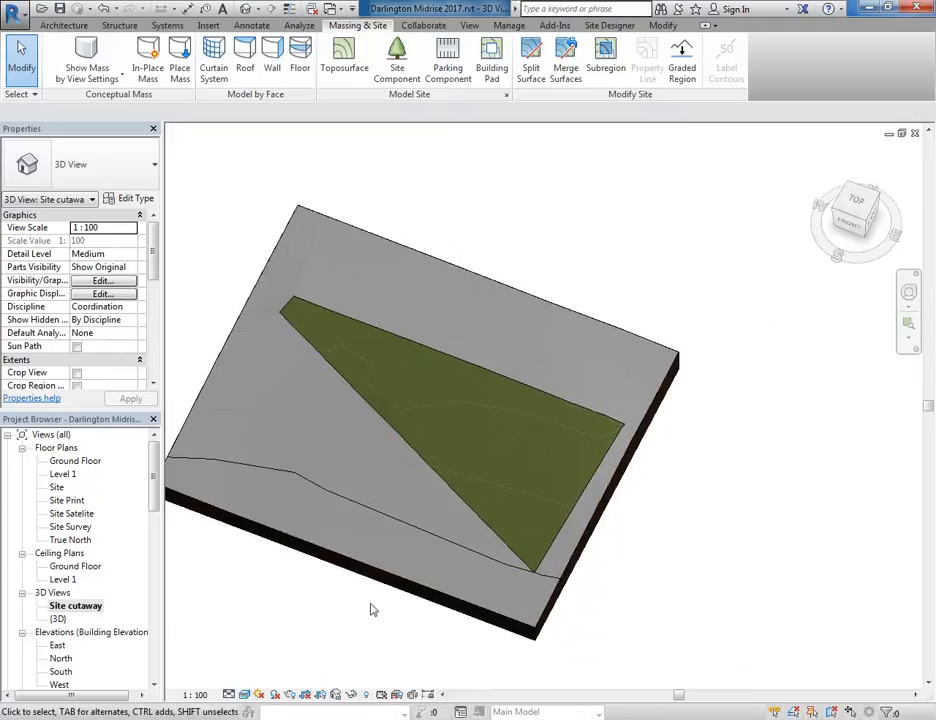
pyautogui.click(366, 694)
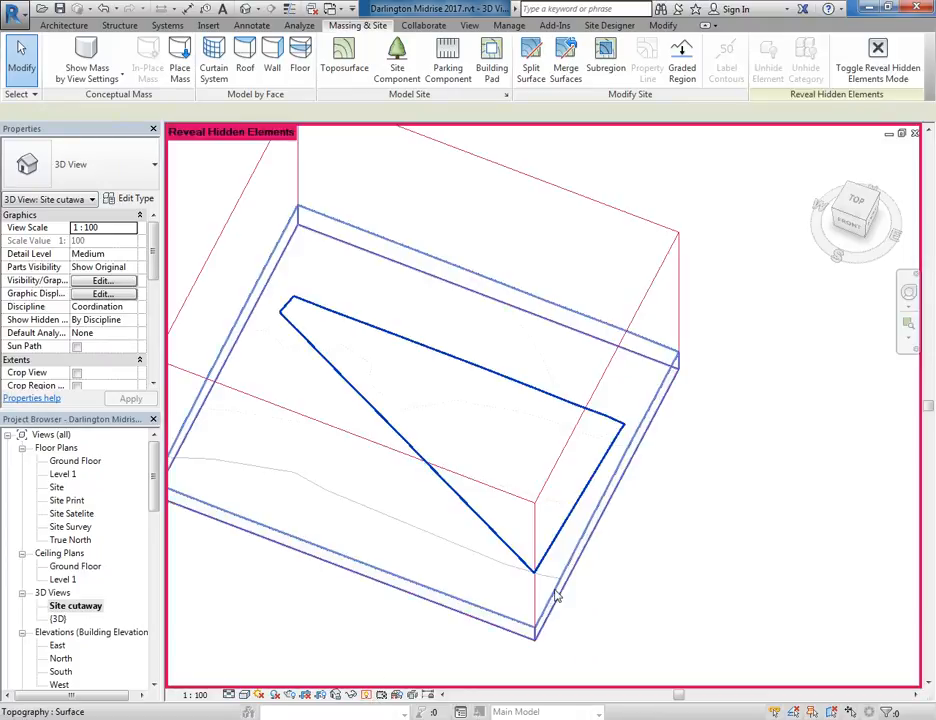
pyautogui.click(560, 612)
pyautogui.moveTo(606, 434); pyautogui.dragTo(640, 448)
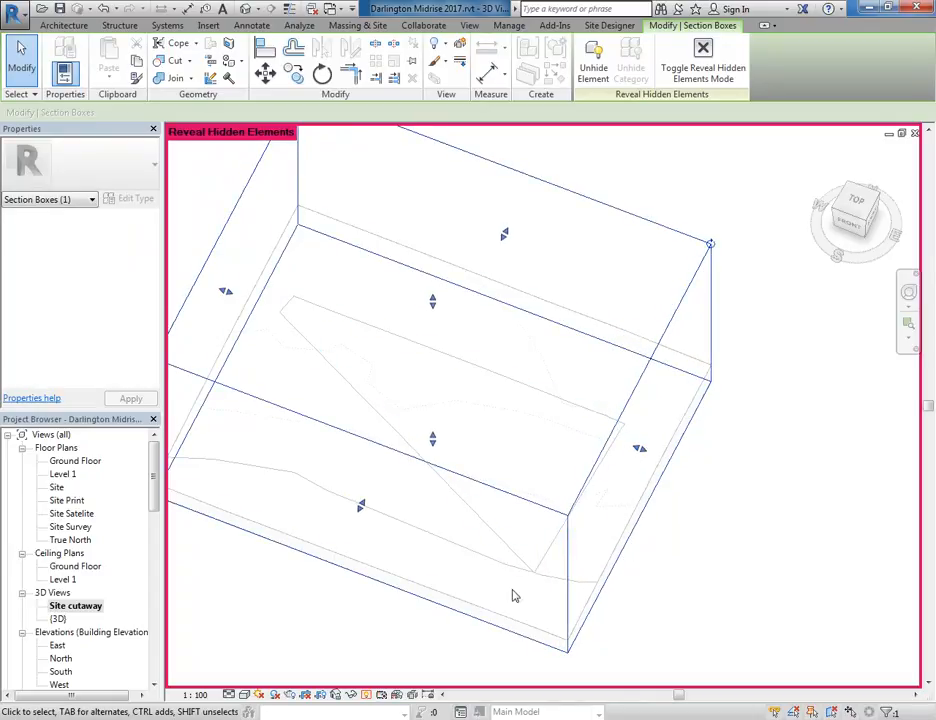
pyautogui.click(366, 694)
pyautogui.click(359, 641)
pyautogui.moveTo(413, 500); pyautogui.dragTo(424, 498, button='middle')
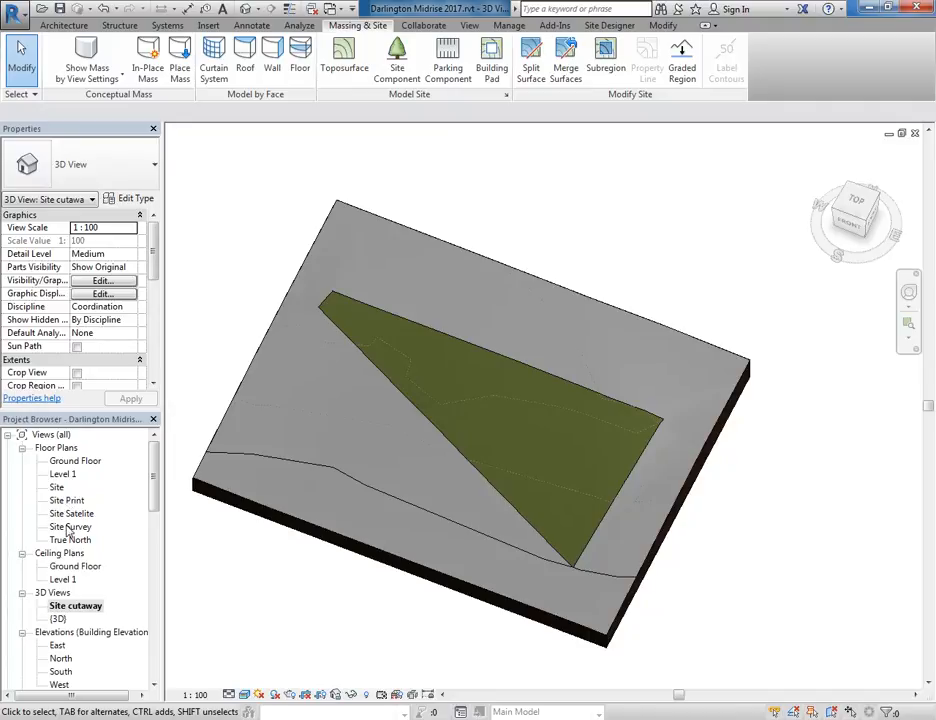
# - Open the Site Survey floor plan and frame the property boundary with the surrounding roads
pyautogui.doubleClick(66, 527)
pyautogui.scroll(-5, 447, 382)
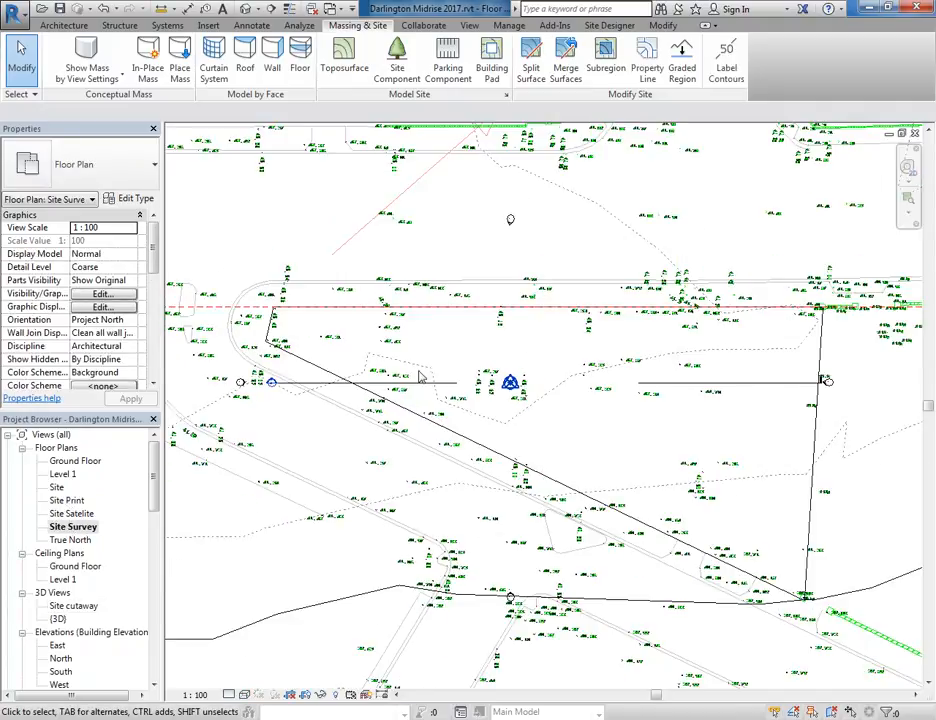
pyautogui.moveTo(477, 407); pyautogui.dragTo(518, 434, button='middle')
pyautogui.scroll(3, 404, 347)
pyautogui.scroll(-4, 538, 284)
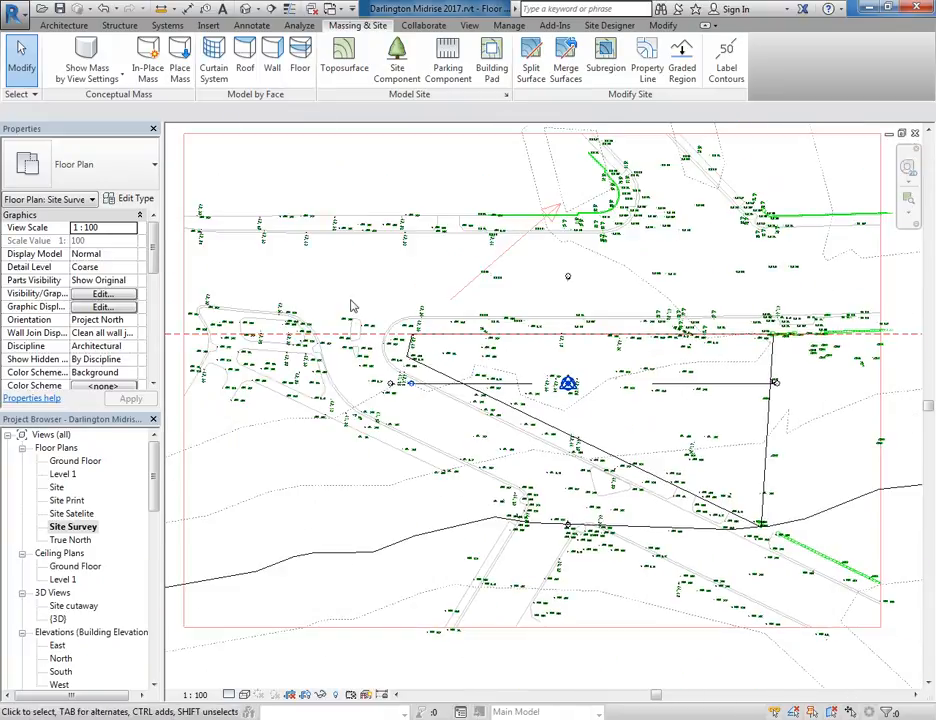
pyautogui.moveTo(511, 434); pyautogui.dragTo(488, 446, button='middle')
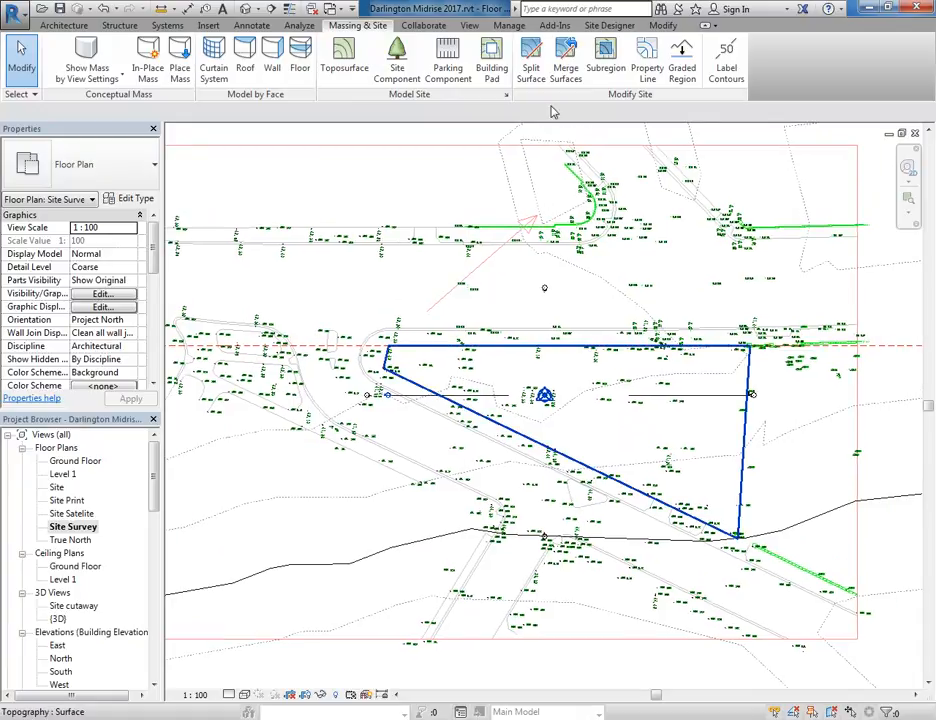
# - Start a new subregion and pick the whole chain of inner kerb lines from the survey drawing as its boundary
pyautogui.click(602, 62)
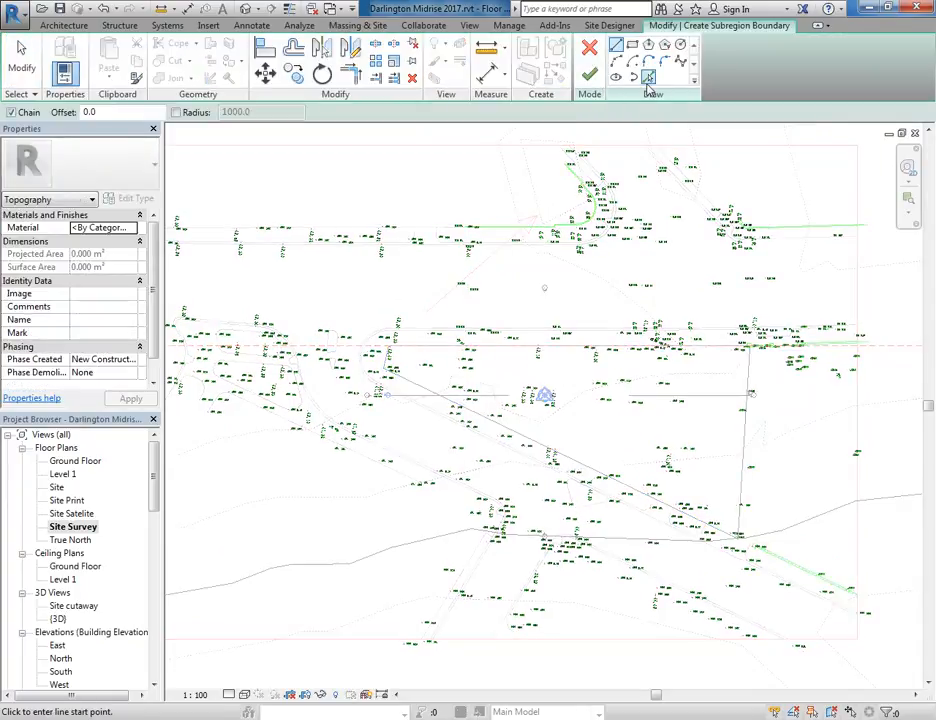
pyautogui.click(648, 77)
pyautogui.moveTo(400, 293); pyautogui.dragTo(400, 293, button='middle')
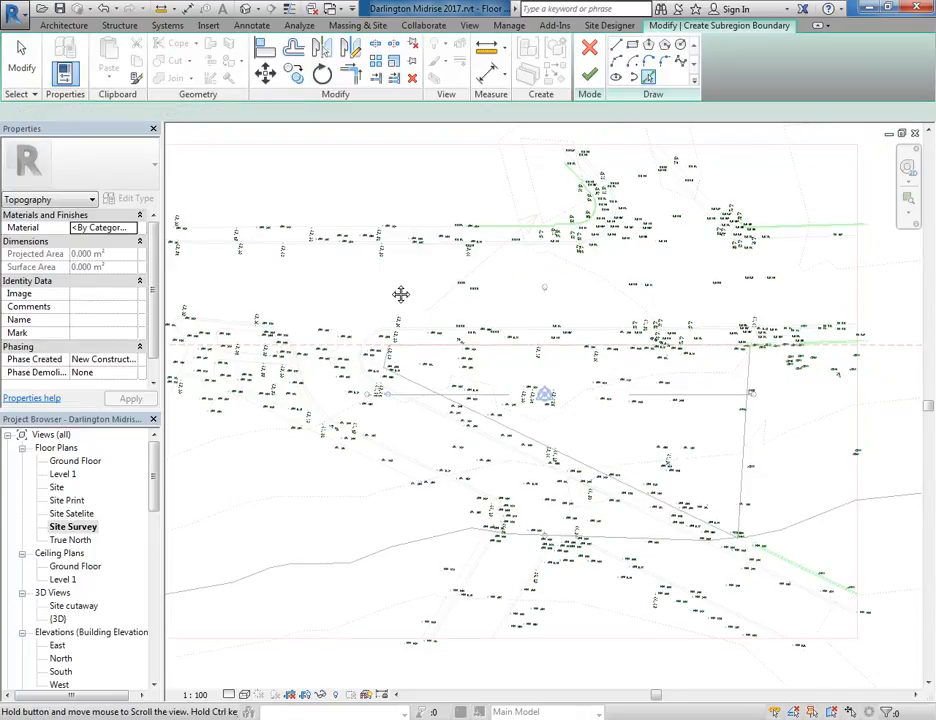
pyautogui.scroll(5, 432, 354)
pyautogui.moveTo(306, 270); pyautogui.dragTo(419, 270, button='middle')
pyautogui.scroll(1, 407, 268)
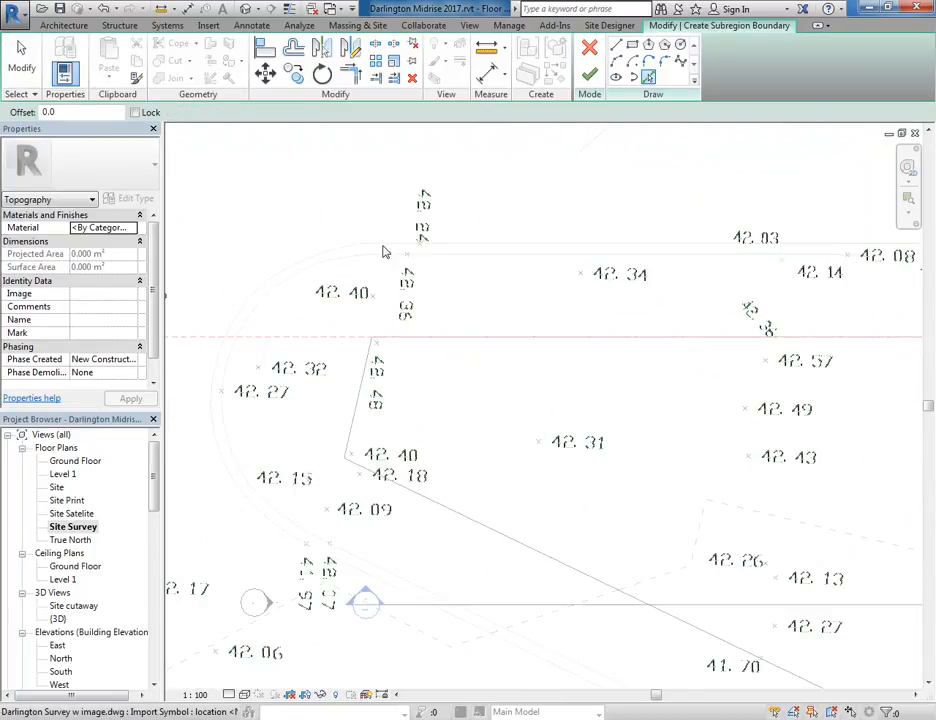
pyautogui.scroll(4, 387, 258)
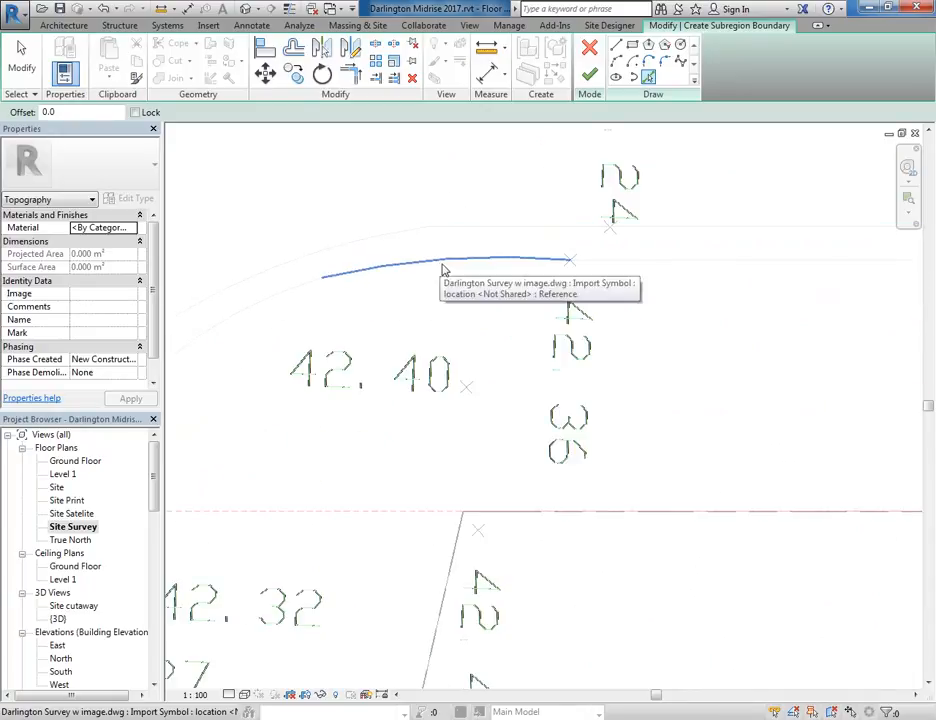
pyautogui.press('Tab')
pyautogui.click(626, 268)
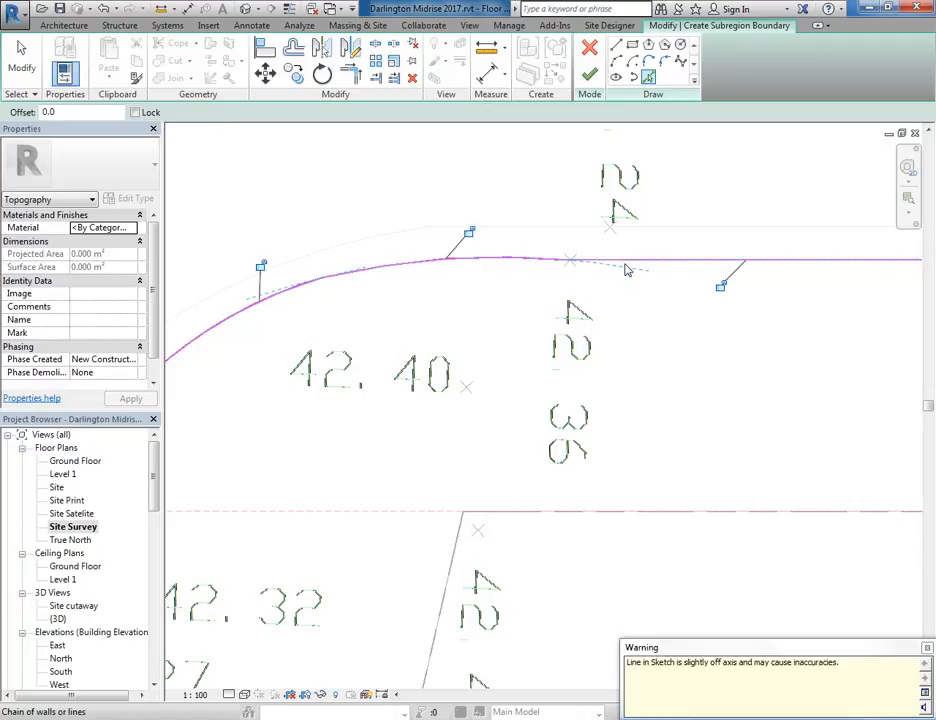
# - Delete the picked boundary segments that follow the recess and run on to the chain's eastern end
pyautogui.scroll(-4, 330, 340)
pyautogui.moveTo(350, 450); pyautogui.dragTo(388, 397, button='middle')
pyautogui.scroll(-4, 440, 365)
pyautogui.scroll(-1, 725, 290)
pyautogui.moveTo(612, 294); pyautogui.dragTo(407, 286, button='middle')
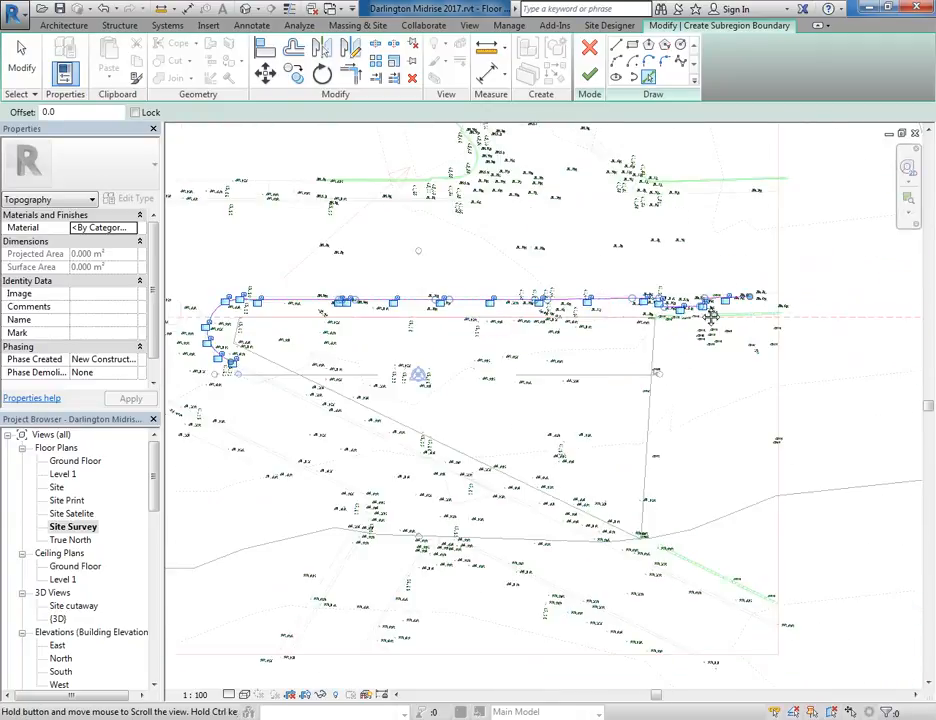
pyautogui.scroll(1, 722, 298)
pyautogui.scroll(3, 722, 295)
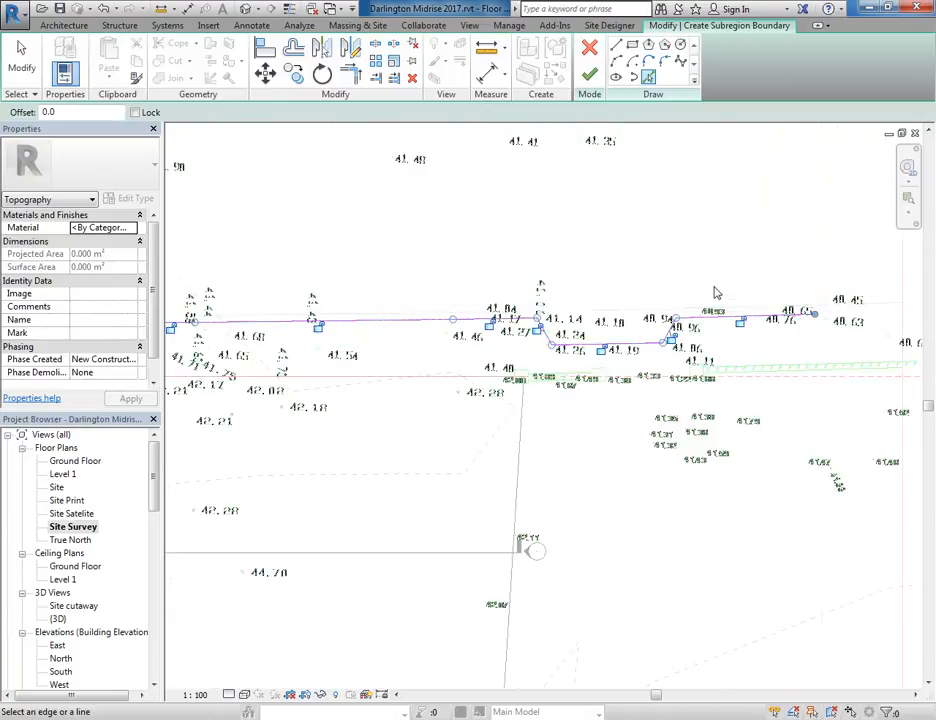
pyautogui.moveTo(717, 292); pyautogui.dragTo(400, 276, button='middle')
pyautogui.scroll(1, 440, 283)
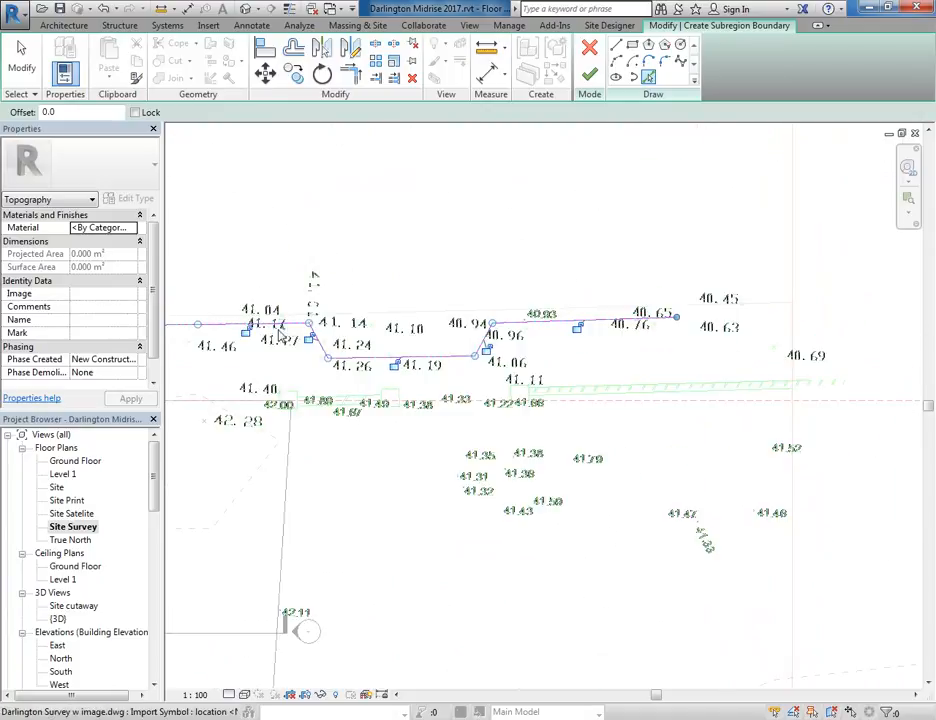
pyautogui.press('Escape')
pyautogui.moveTo(286, 318)
pyautogui.mouseDown()
pyautogui.moveTo(445, 397)
pyautogui.moveTo(762, 398)
pyautogui.mouseUp()
pyautogui.press('Delete')
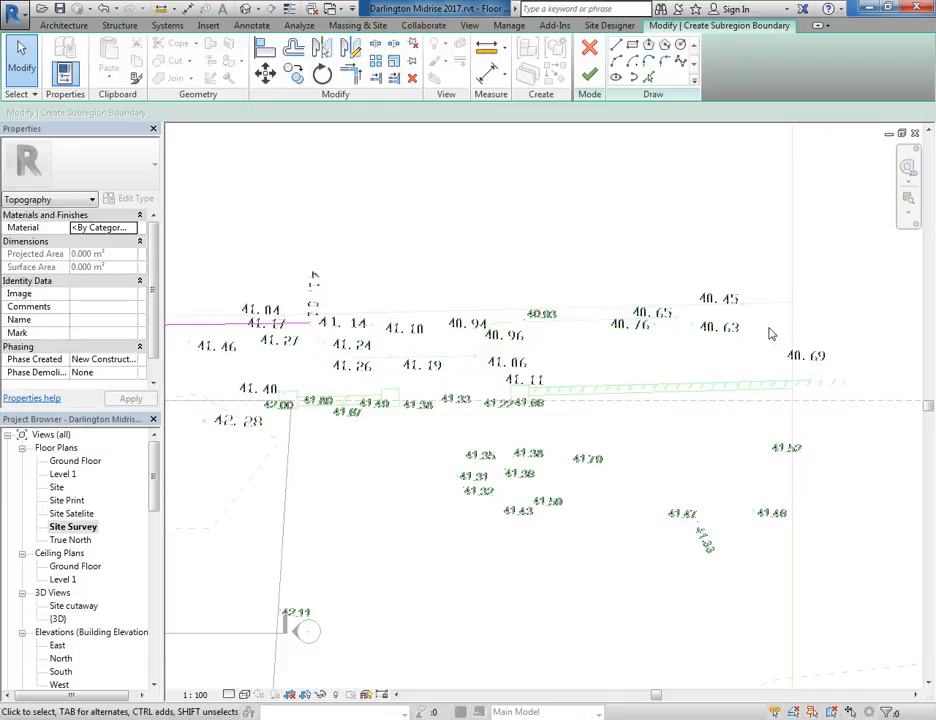
# - Draw a vertical boundary line across the road's eastern end, just inside the crop boundary
pyautogui.press('l')
pyautogui.press('i')
pyautogui.click(776, 280)
pyautogui.click(775, 423)
pyautogui.rightClick(750, 245)
pyautogui.click(760, 253)
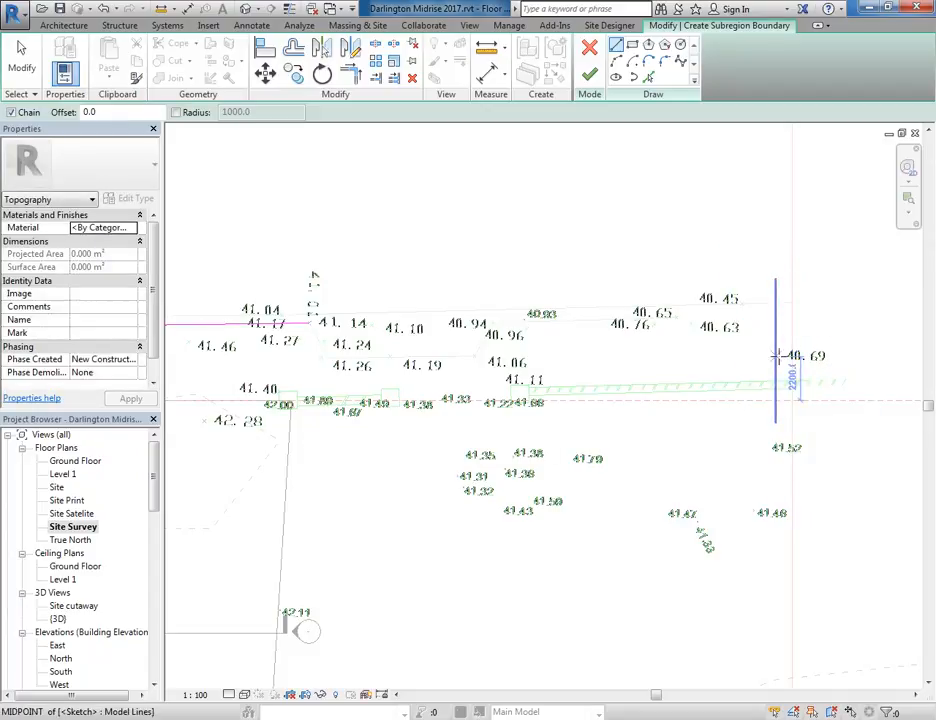
# - Extend the northern kerb line to meet the vertical end line in a corner with Trim/Extend to Corner
pyautogui.click(350, 72)
pyautogui.click(292, 323)
pyautogui.click(775, 357)
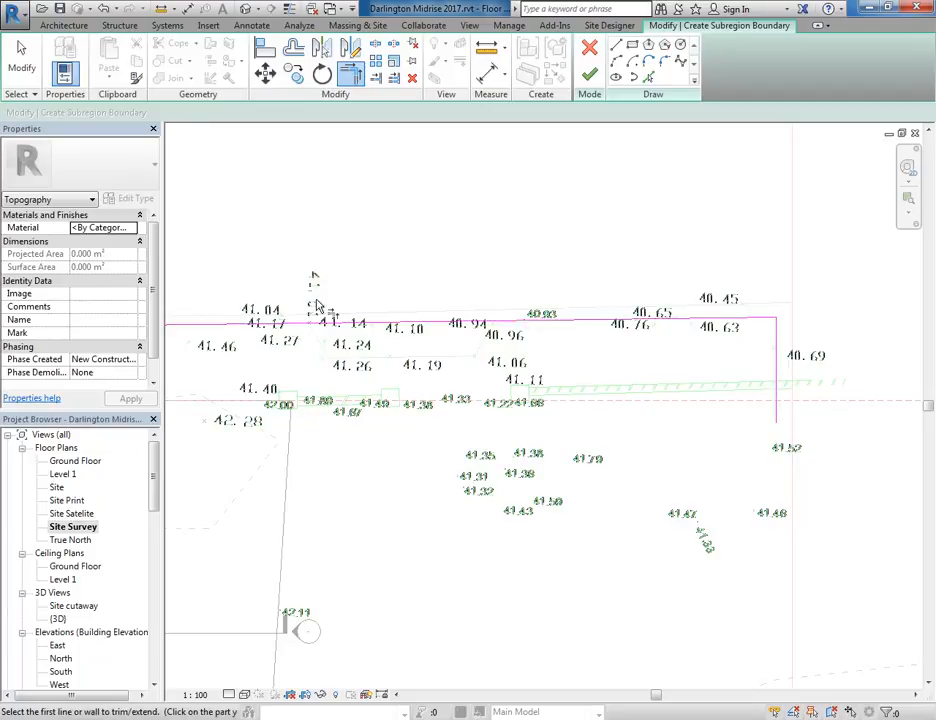
pyautogui.moveTo(199, 375); pyautogui.dragTo(512, 345, button='middle')
pyautogui.scroll(2, 512, 345)
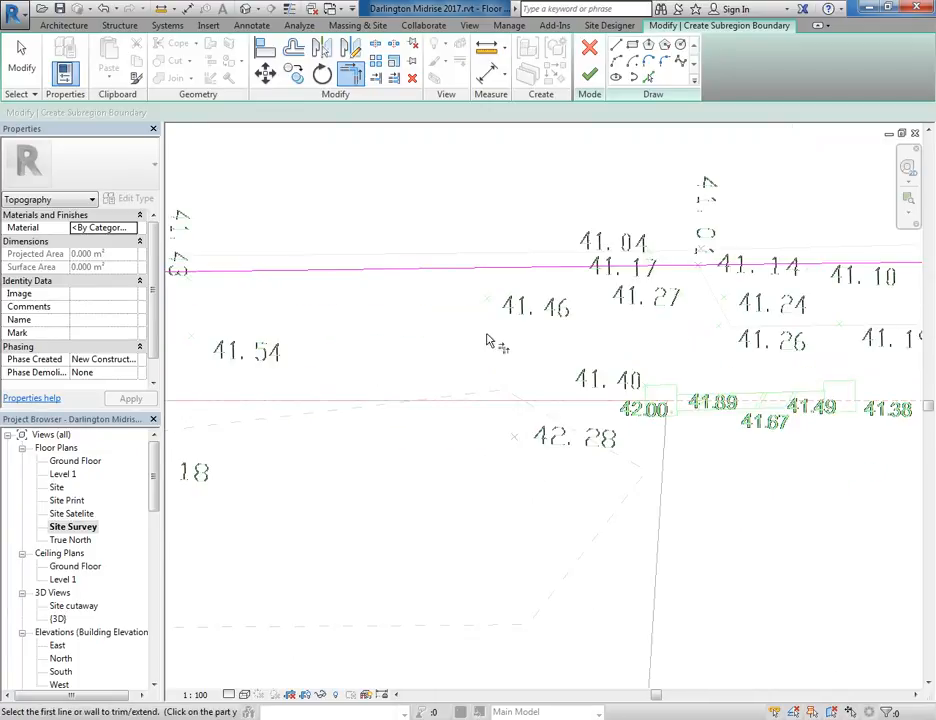
# - Pick the chain of sloping southern kerb lines from the survey drawing, from the western curve eastward past the 40.73 spot level
pyautogui.scroll(-6, 487, 341)
pyautogui.moveTo(424, 399); pyautogui.dragTo(749, 277, button='middle')
pyautogui.scroll(5, 288, 273)
pyautogui.click(648, 77)
pyautogui.moveTo(289, 328); pyautogui.dragTo(360, 289, button='middle')
pyautogui.scroll(2, 364, 291)
pyautogui.click(360, 332)
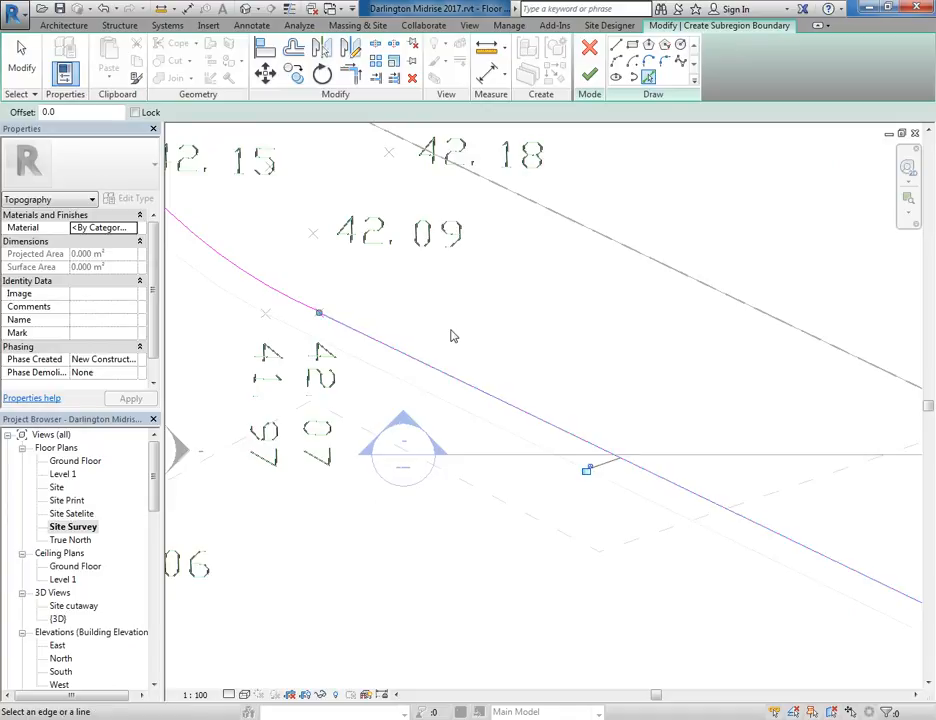
pyautogui.scroll(-3, 450, 331)
pyautogui.scroll(-3, 566, 359)
pyautogui.scroll(3, 710, 411)
pyautogui.moveTo(710, 411); pyautogui.dragTo(443, 372, button='middle')
pyautogui.scroll(-1, 443, 374)
pyautogui.scroll(2, 483, 399)
pyautogui.click(420, 468)
pyautogui.scroll(-3, 547, 422)
pyautogui.moveTo(547, 422); pyautogui.dragTo(350, 325, button='middle')
pyautogui.scroll(5, 442, 411)
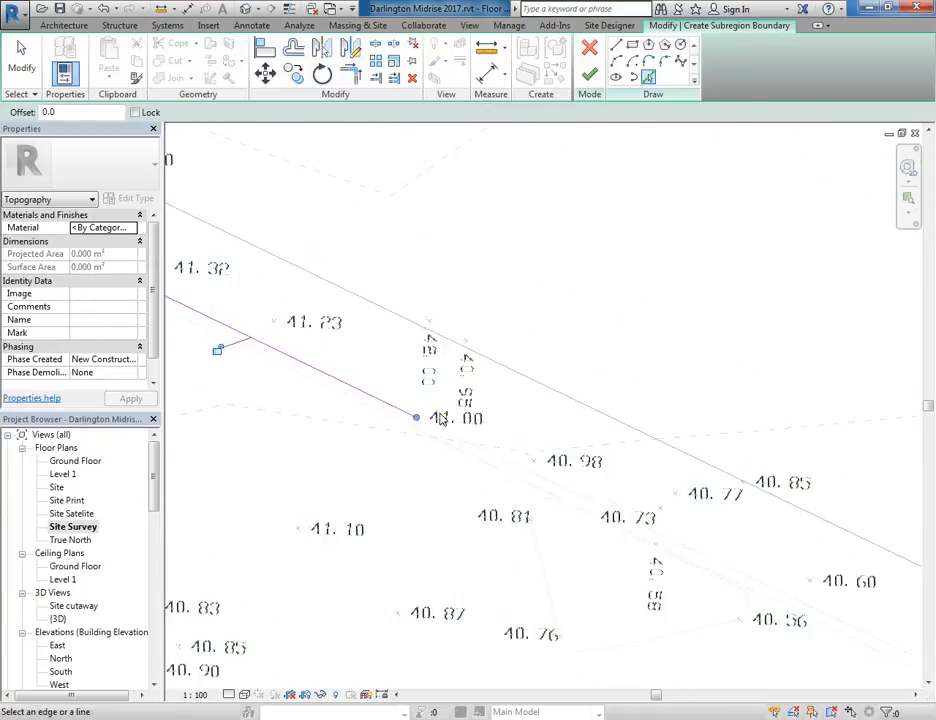
pyautogui.click(440, 440)
pyautogui.scroll(-3, 391, 433)
pyautogui.scroll(2, 390, 430)
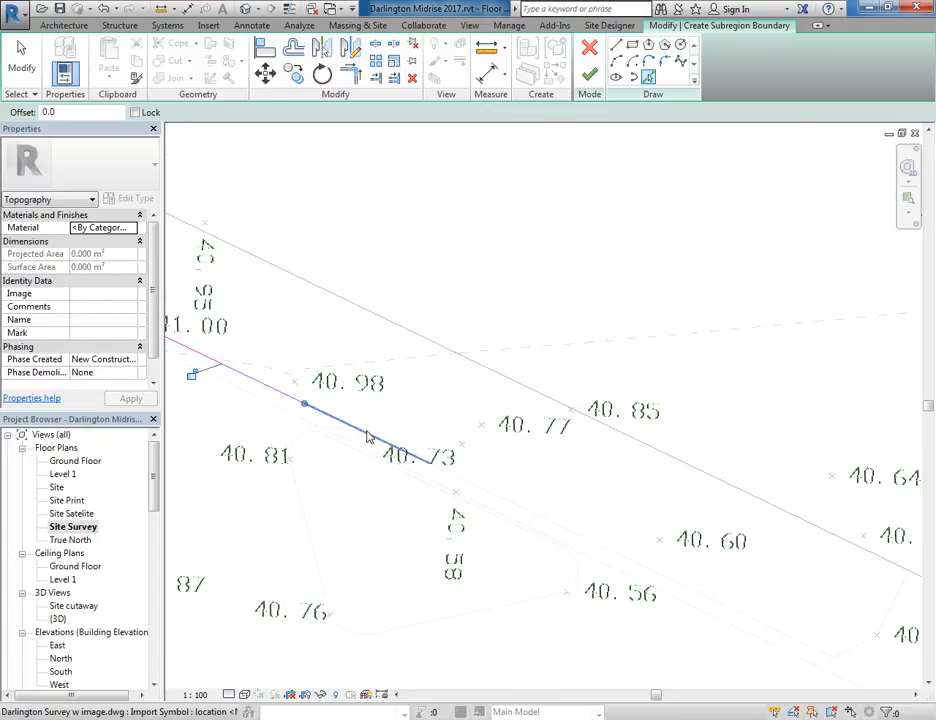
pyautogui.click(485, 495)
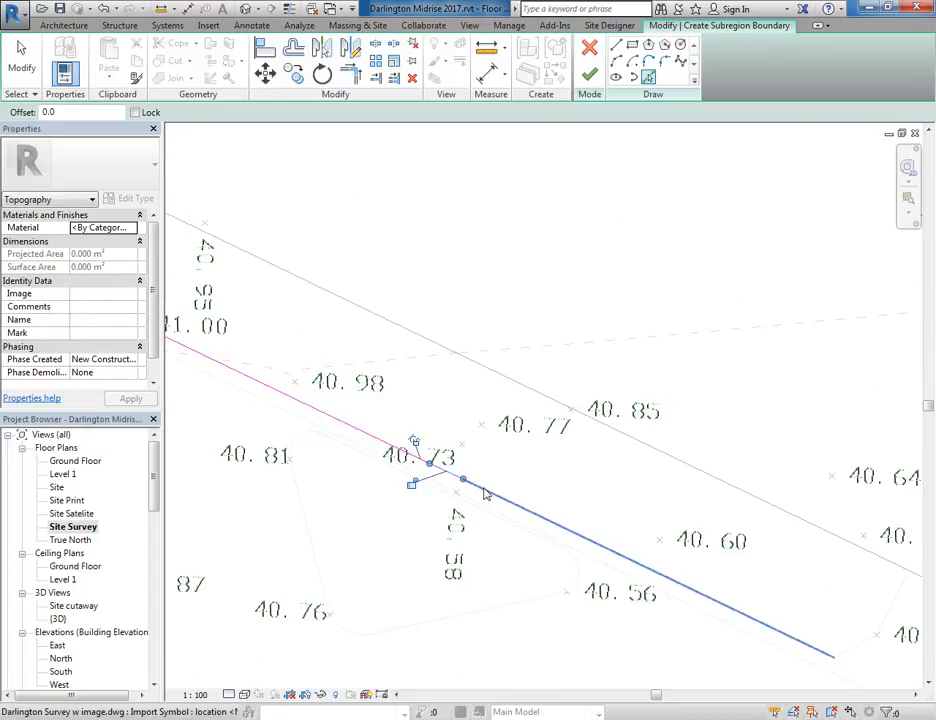
# - Pick the sloping southern property line above the kerb as a subregion boundary line
pyautogui.scroll(-3, 539, 485)
pyautogui.moveTo(539, 485); pyautogui.dragTo(307, 391, button='middle')
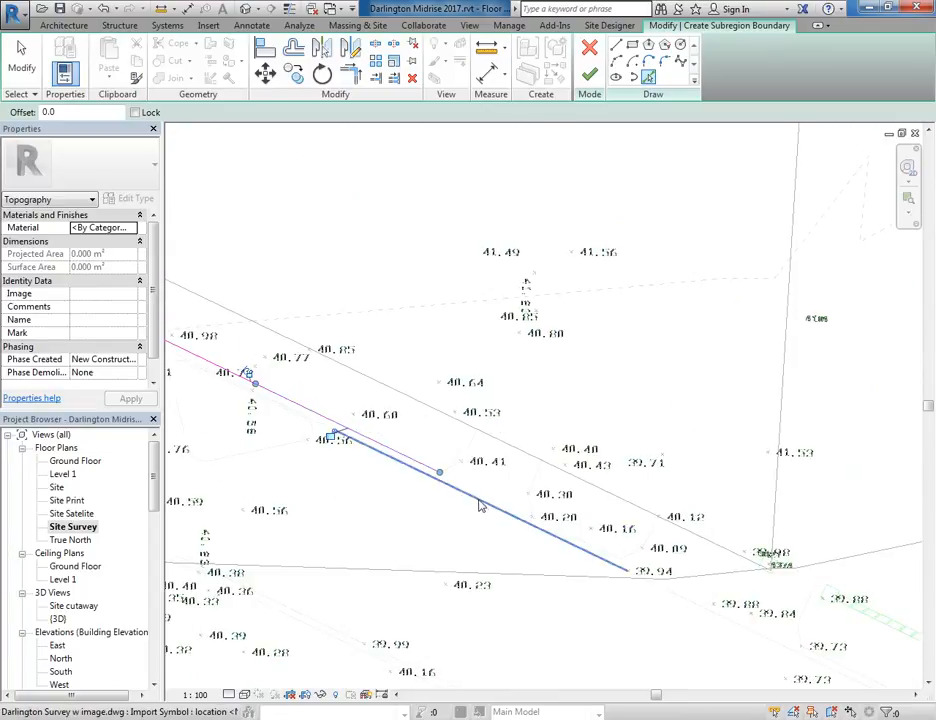
pyautogui.scroll(3, 458, 490)
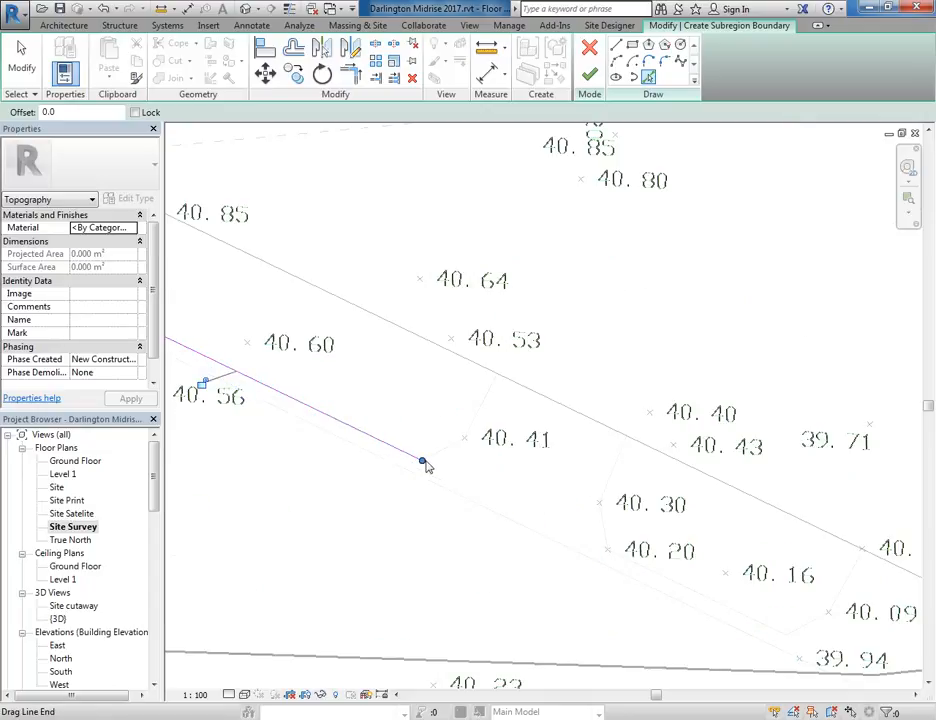
pyautogui.scroll(-2, 489, 464)
pyautogui.moveTo(489, 464)
pyautogui.mouseDown(button='middle')
pyautogui.moveTo(412, 447)
pyautogui.moveTo(452, 486)
pyautogui.mouseUp(button='middle')
pyautogui.scroll(-1, 399, 444)
pyautogui.moveTo(399, 444)
pyautogui.mouseDown(button='middle')
pyautogui.moveTo(534, 517)
pyautogui.moveTo(438, 457)
pyautogui.mouseUp(button='middle')
pyautogui.scroll(3, 541, 516)
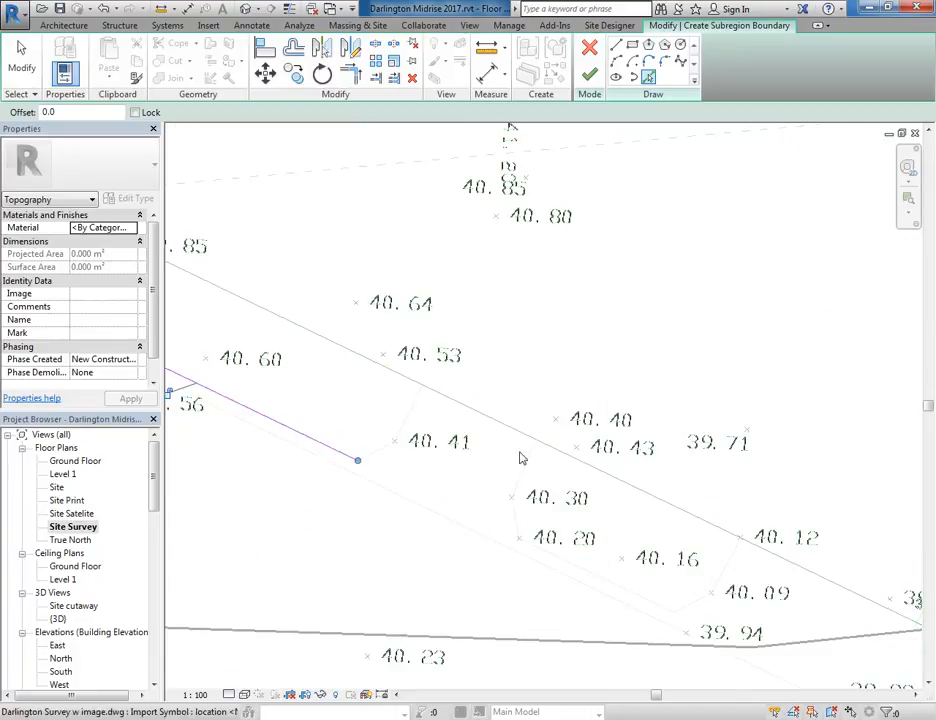
pyautogui.click(467, 410)
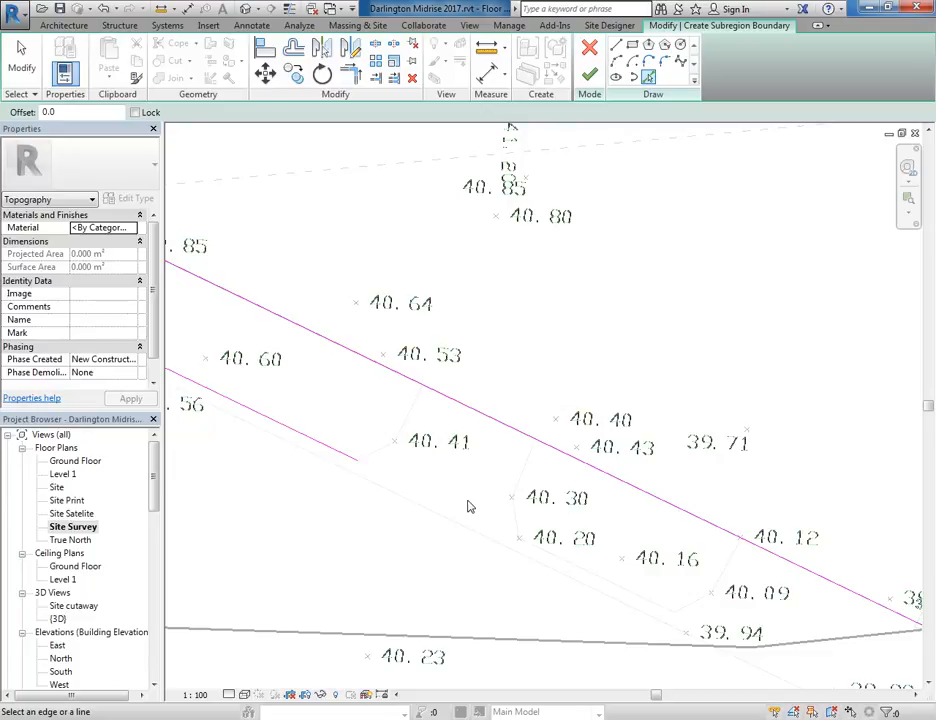
# - Pick the short western property line and the northern property line as the inner edge of the boundary
pyautogui.scroll(-4, 440, 300)
pyautogui.moveTo(669, 490); pyautogui.dragTo(734, 544, button='middle')
pyautogui.scroll(-3, 503, 366)
pyautogui.moveTo(543, 430); pyautogui.dragTo(669, 554, button='middle')
pyautogui.moveTo(503, 445); pyautogui.dragTo(432, 405, button='middle')
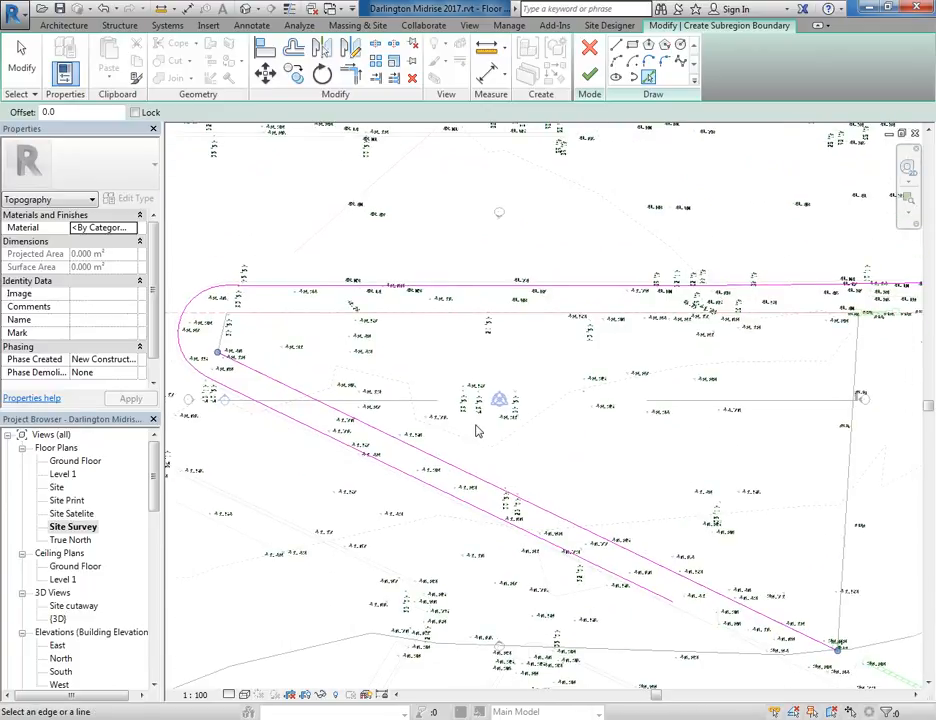
pyautogui.scroll(-1, 477, 431)
pyautogui.moveTo(380, 368); pyautogui.dragTo(376, 353, button='middle')
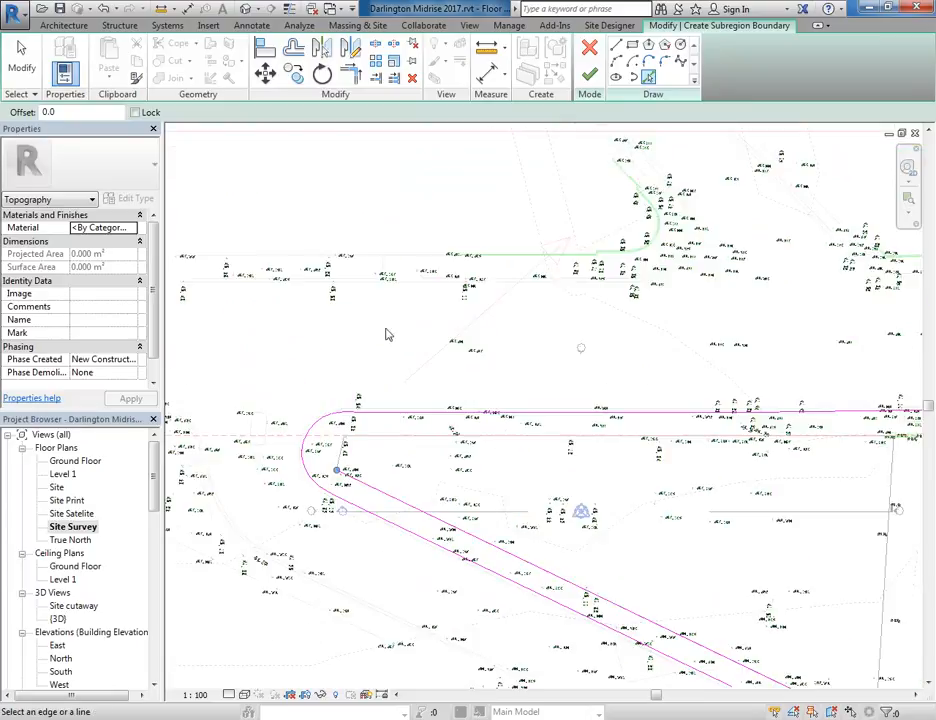
pyautogui.scroll(-2, 375, 353)
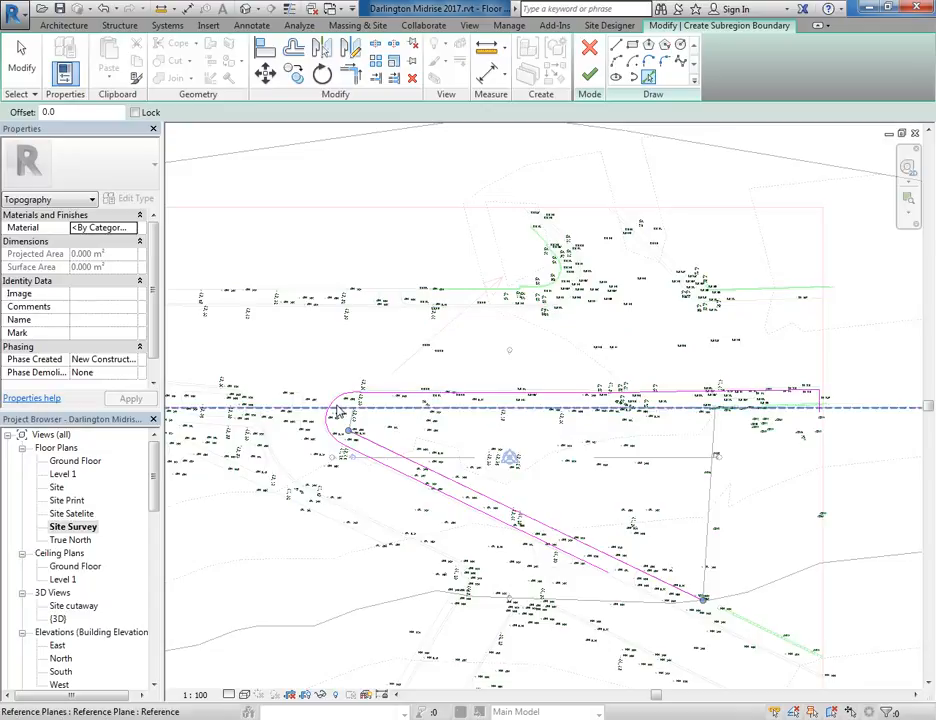
pyautogui.scroll(5, 338, 410)
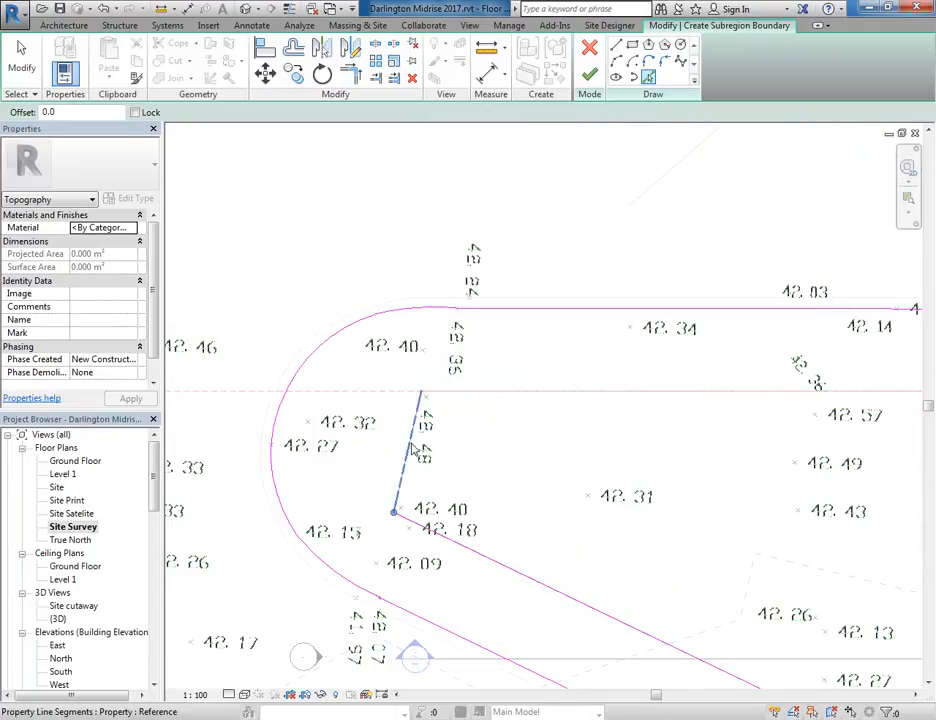
pyautogui.click(509, 393)
# - Examine the picked kerb and property lines along both streets, including their open eastern ends
pyautogui.scroll(-4, 597, 376)
pyautogui.moveTo(868, 443); pyautogui.dragTo(258, 343, button='middle')
pyautogui.moveTo(468, 462); pyautogui.dragTo(432, 343, button='middle')
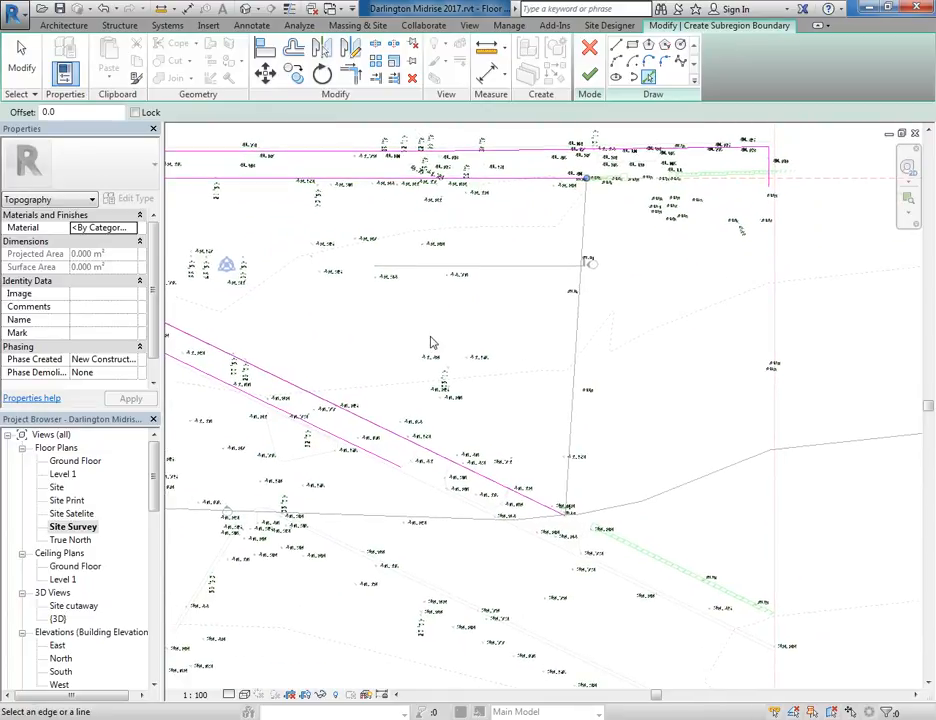
pyautogui.scroll(-2, 432, 343)
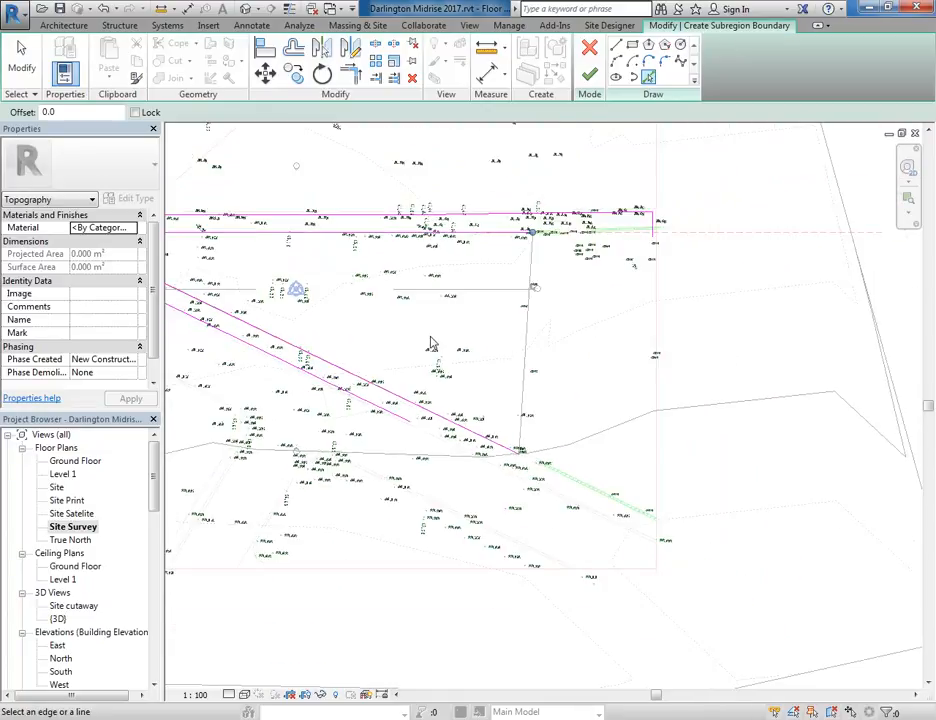
pyautogui.scroll(2, 432, 343)
pyautogui.moveTo(432, 343); pyautogui.dragTo(449, 336, button='middle')
pyautogui.scroll(1, 449, 336)
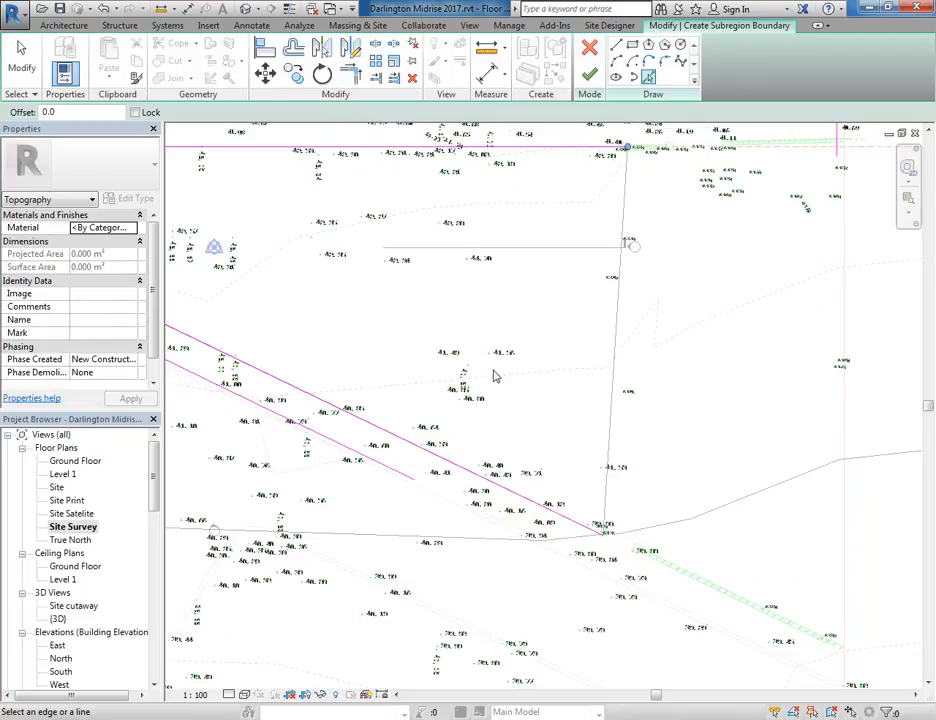
pyautogui.scroll(-4, 486, 356)
pyautogui.moveTo(489, 370); pyautogui.dragTo(441, 376, button='middle')
pyautogui.scroll(1, 438, 325)
pyautogui.scroll(1, 436, 353)
pyautogui.moveTo(366, 406); pyautogui.dragTo(466, 457, button='middle')
pyautogui.moveTo(372, 455); pyautogui.dragTo(554, 564, button='middle')
pyautogui.moveTo(297, 313); pyautogui.dragTo(299, 315, button='middle')
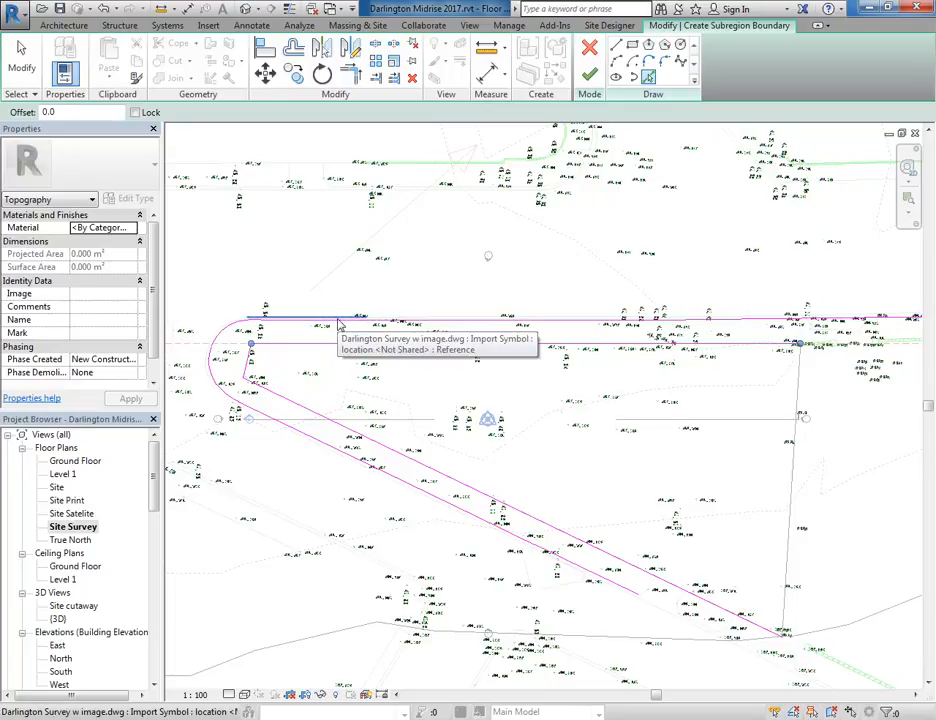
pyautogui.moveTo(574, 455); pyautogui.dragTo(367, 319, button='middle')
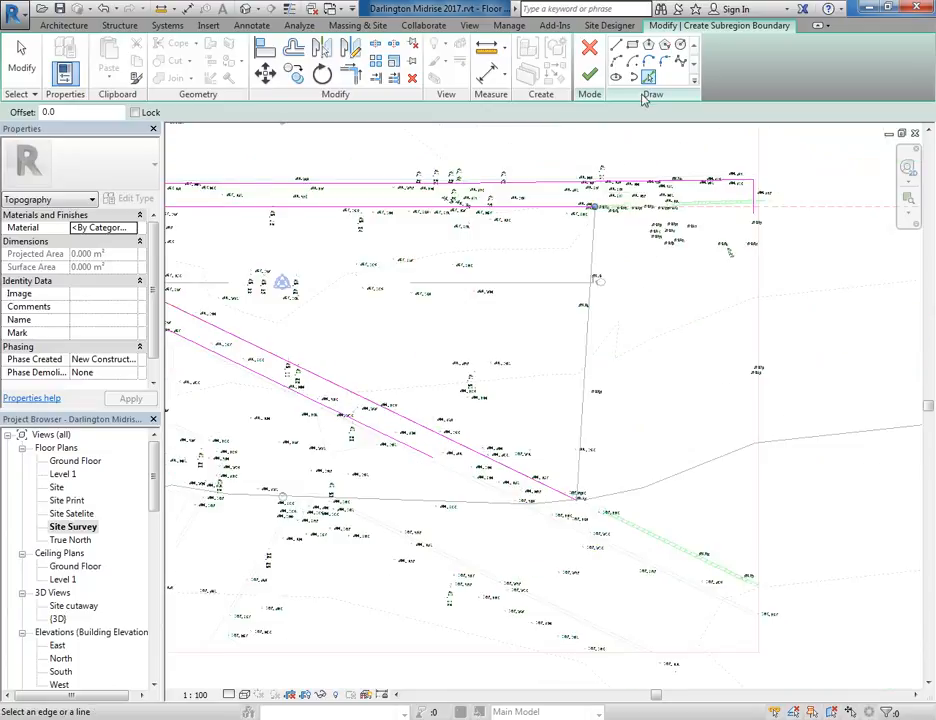
# - Draw a slightly slanted boundary line across the southern strip's eastern end, just inside the crop boundary
pyautogui.click(616, 45)
pyautogui.moveTo(652, 309); pyautogui.dragTo(561, 391, button='middle')
pyautogui.scroll(5, 623, 422)
pyautogui.scroll(-2, 623, 422)
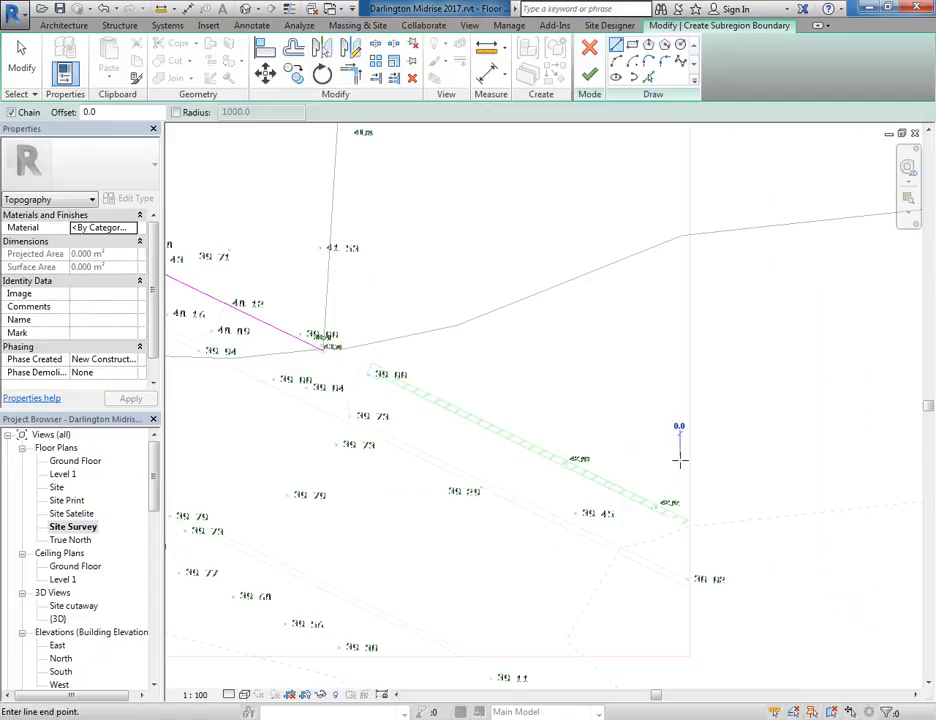
pyautogui.click(679, 461)
pyautogui.rightClick(602, 367)
pyautogui.click(627, 374)
pyautogui.rightClick(648, 370)
pyautogui.click(664, 380)
# - Extend the southern property line and kerb line to meet the slanted end line in corners with Trim/Extend to Corner
pyautogui.scroll(-1, 309, 390)
pyautogui.moveTo(309, 390); pyautogui.dragTo(371, 405, button='middle')
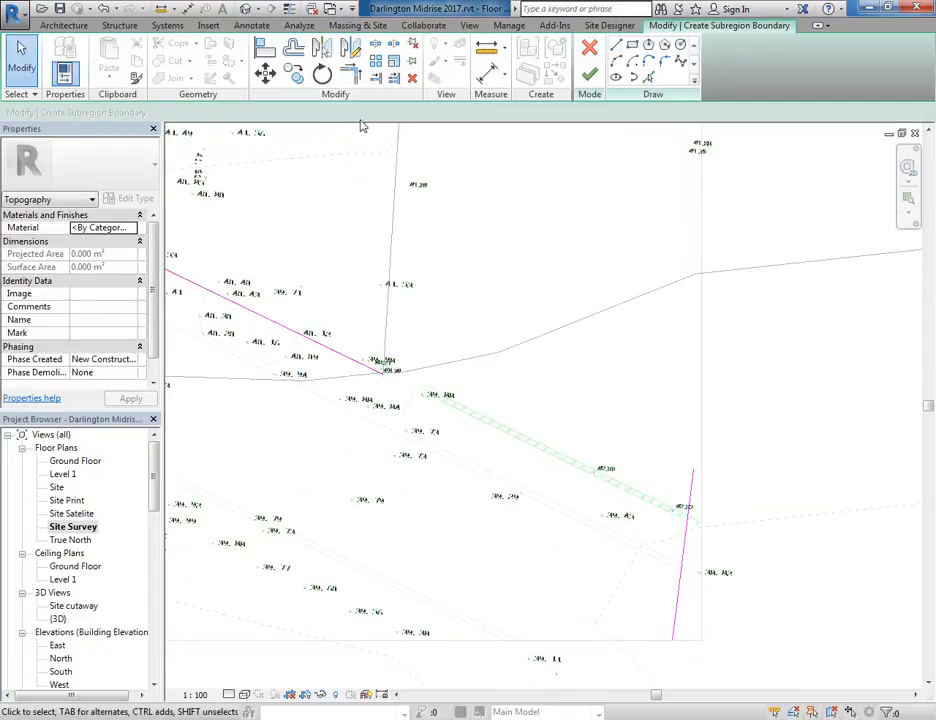
pyautogui.click(357, 80)
pyautogui.click(372, 366)
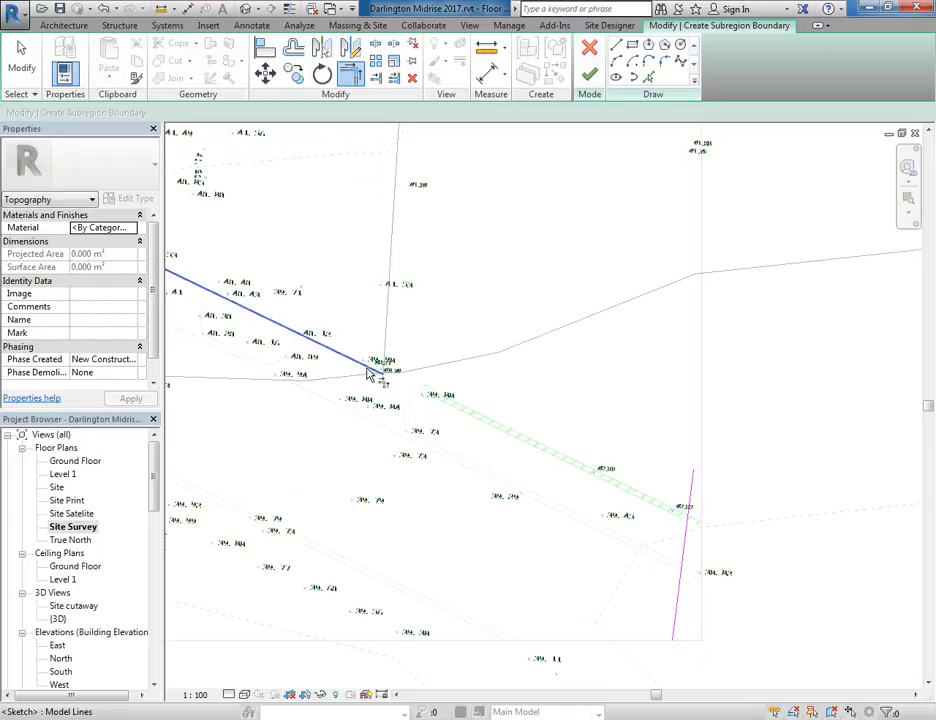
pyautogui.click(685, 548)
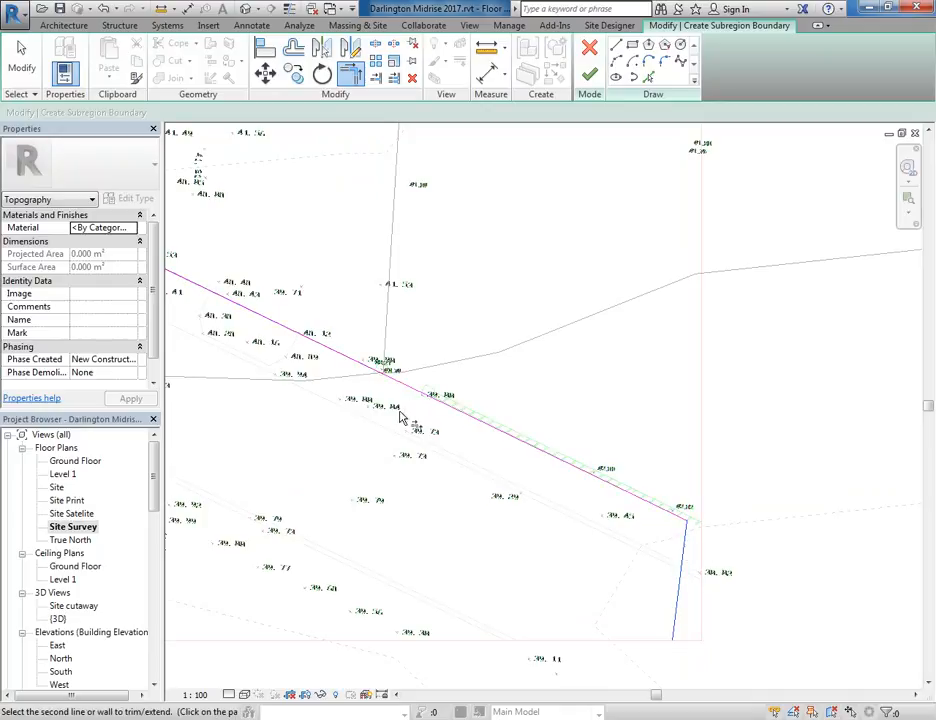
pyautogui.scroll(-2, 516, 486)
pyautogui.moveTo(516, 486); pyautogui.dragTo(547, 502, button='middle')
pyautogui.click(352, 411)
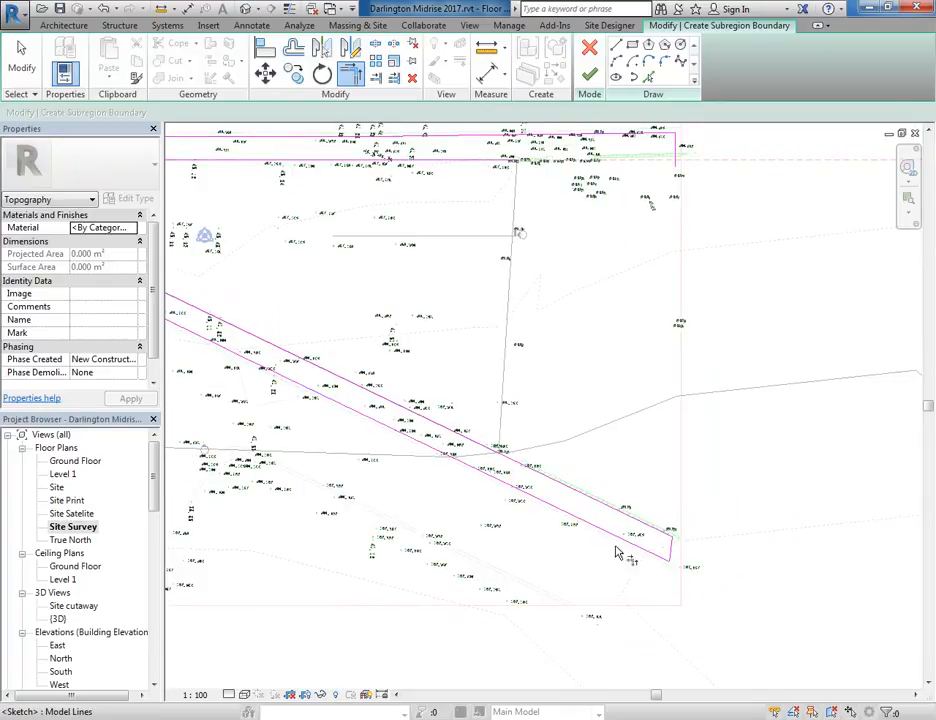
pyautogui.scroll(2, 537, 516)
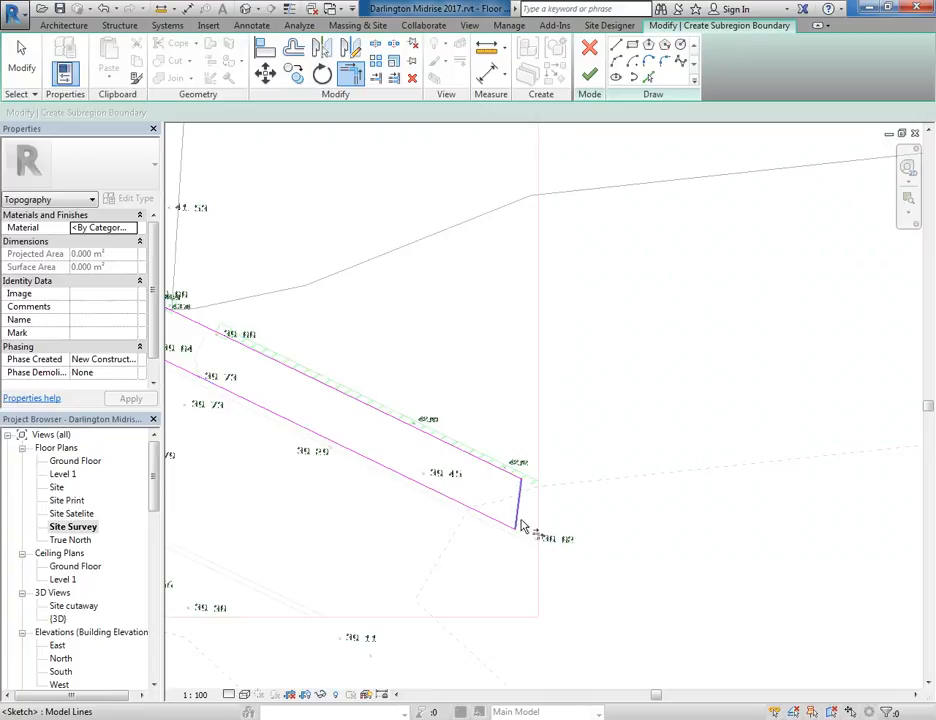
# - Join the northern property line and the vertical eastern end line in a corner with Trim/Extend to Corner
pyautogui.moveTo(512, 319); pyautogui.dragTo(371, 345, button='middle')
pyautogui.click(587, 300)
pyautogui.click(619, 275)
pyautogui.scroll(5, 449, 258)
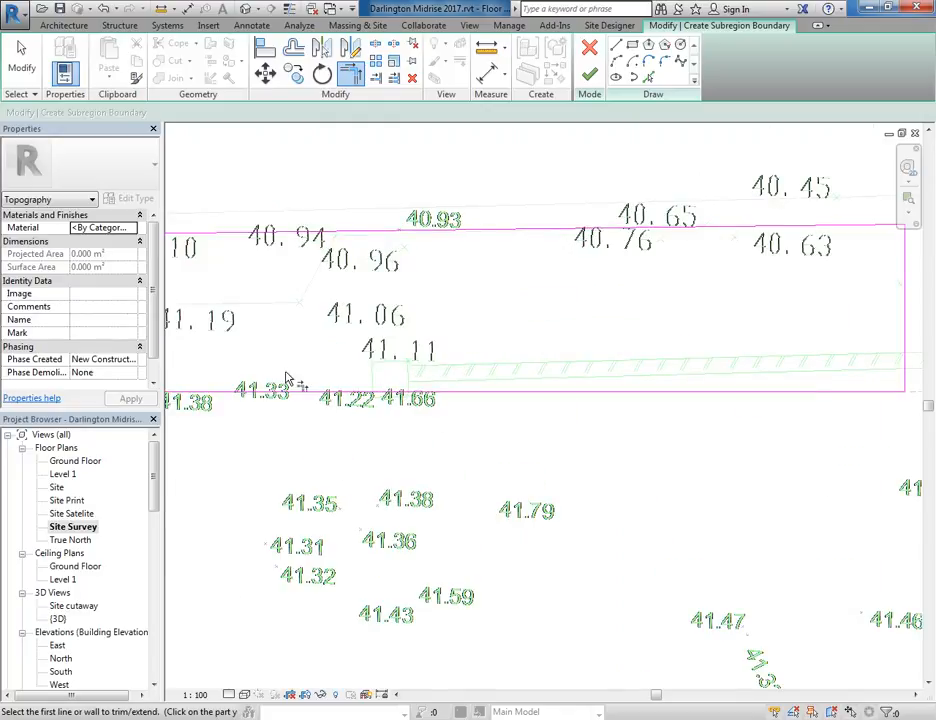
# - Try to finish the subregion sketch, show the open line end in the view, and return to sketching
pyautogui.scroll(-5, 294, 316)
pyautogui.moveTo(476, 318); pyautogui.dragTo(796, 295, button='middle')
pyautogui.scroll(-3, 616, 290)
pyautogui.moveTo(480, 343); pyautogui.dragTo(612, 361, button='middle')
pyautogui.scroll(1, 498, 327)
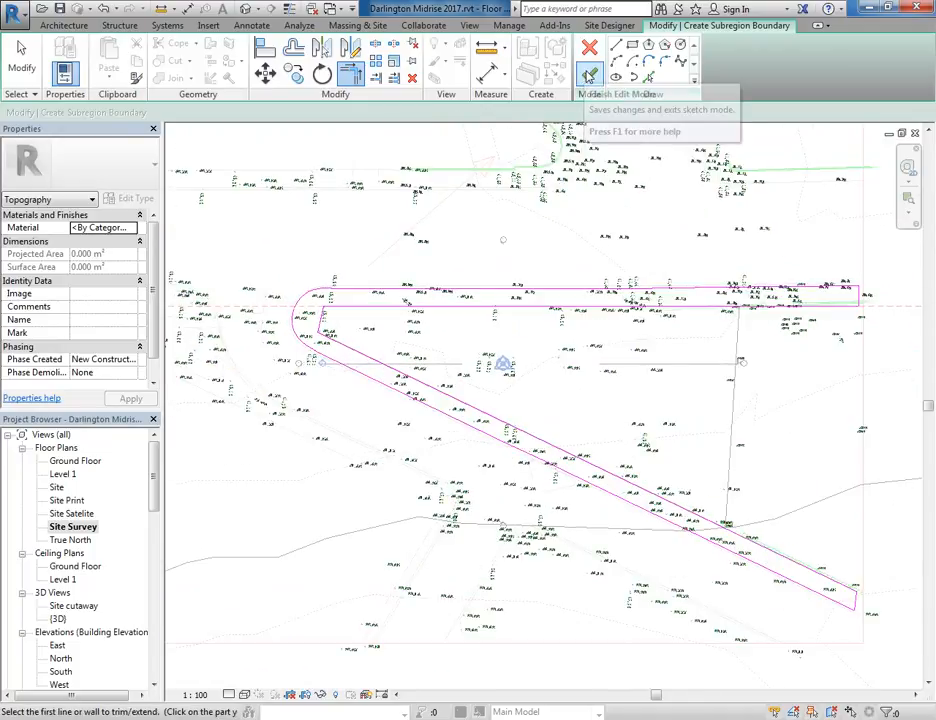
pyautogui.click(589, 74)
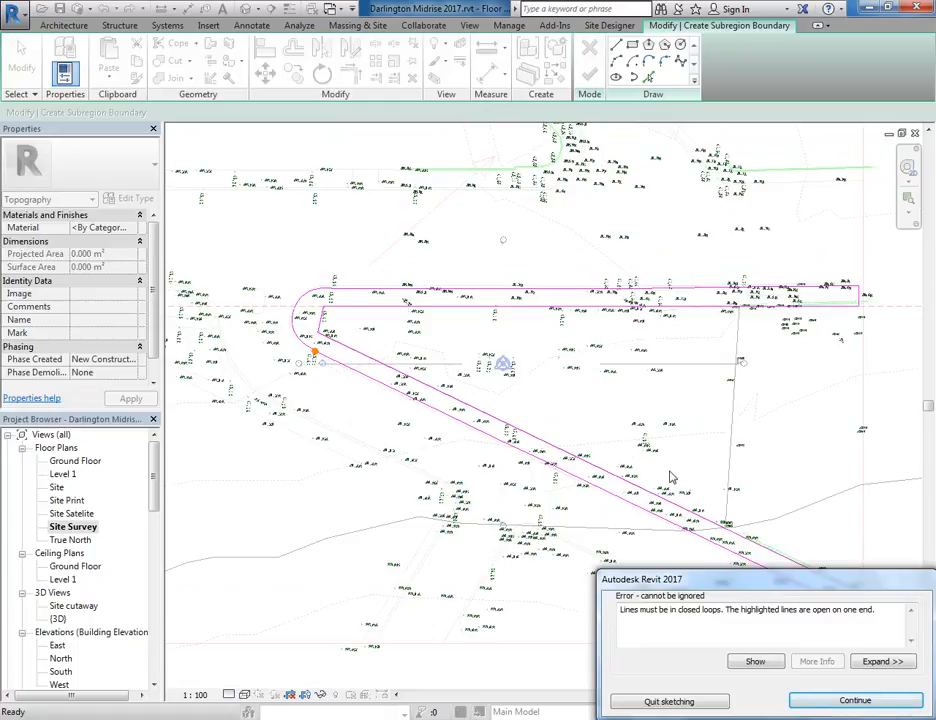
pyautogui.moveTo(765, 600); pyautogui.dragTo(503, 337)
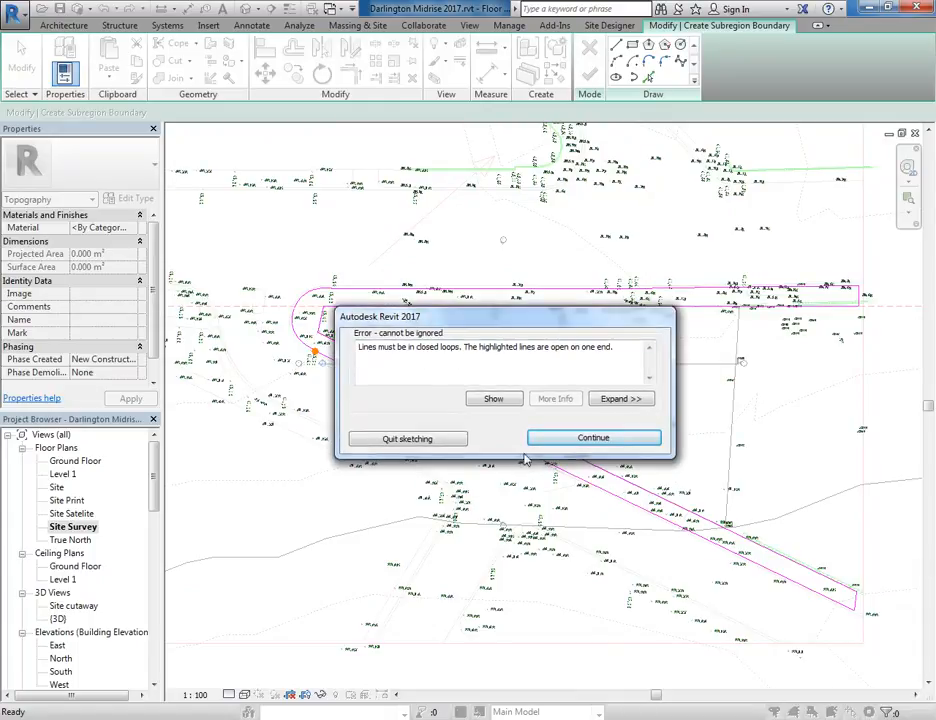
pyautogui.click(492, 399)
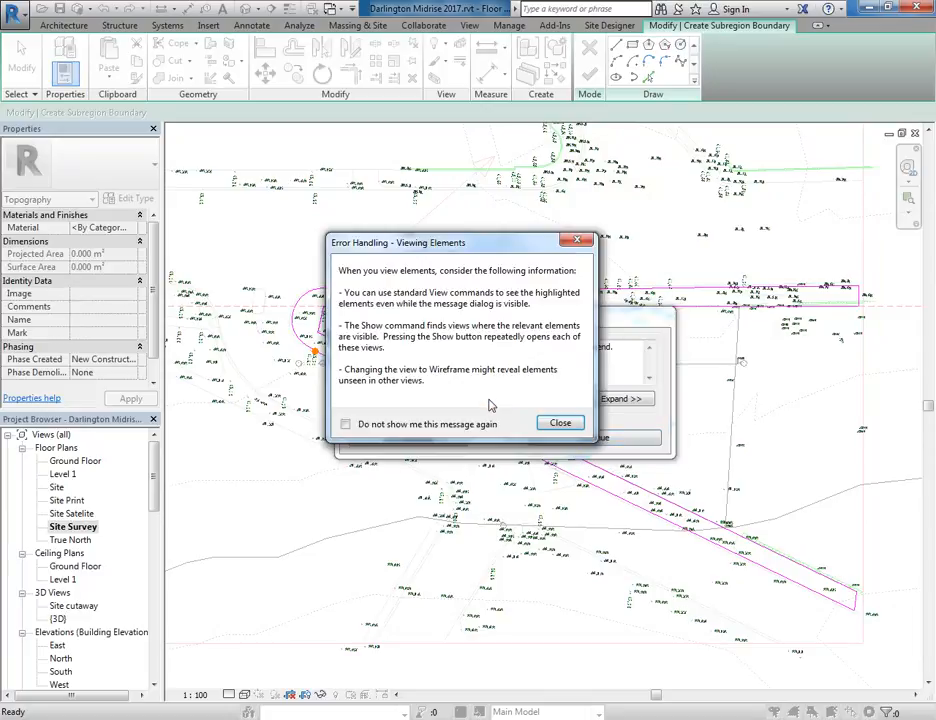
pyautogui.click(560, 424)
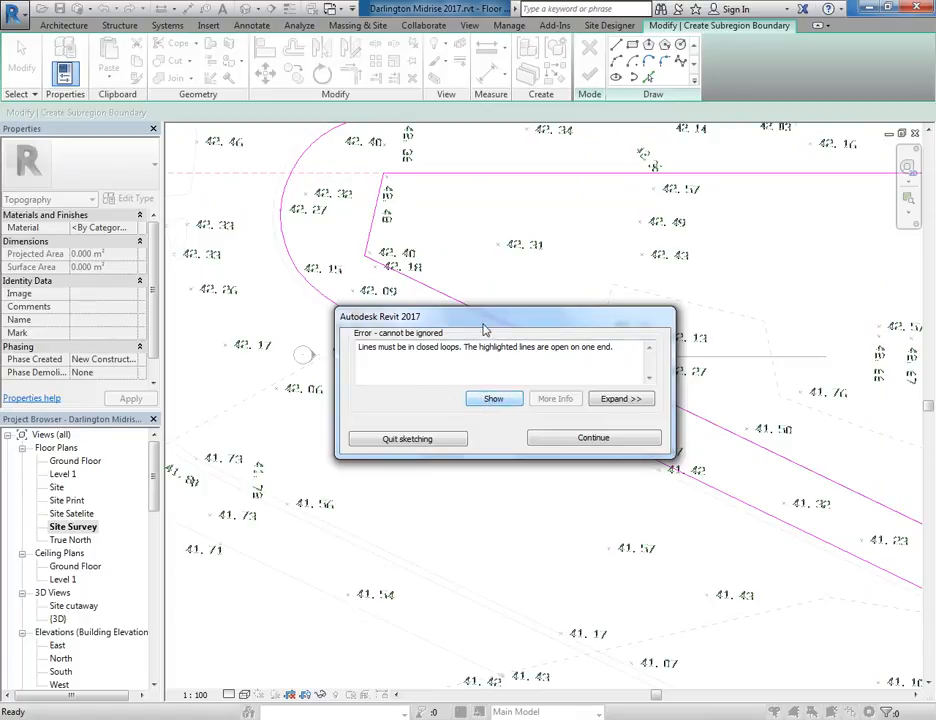
pyautogui.moveTo(488, 327); pyautogui.dragTo(651, 191)
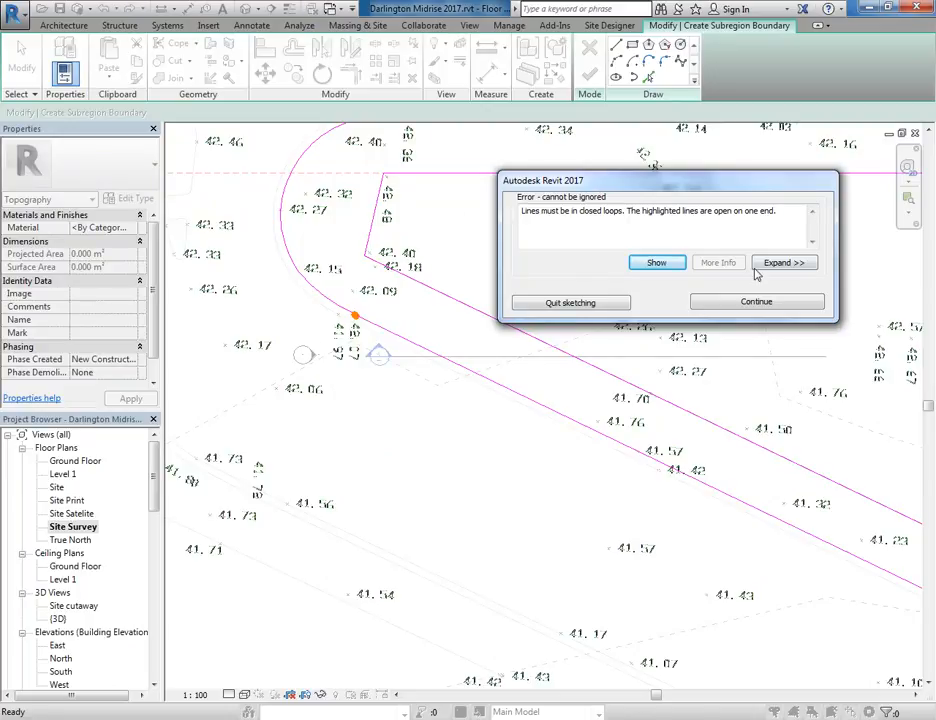
pyautogui.click(753, 302)
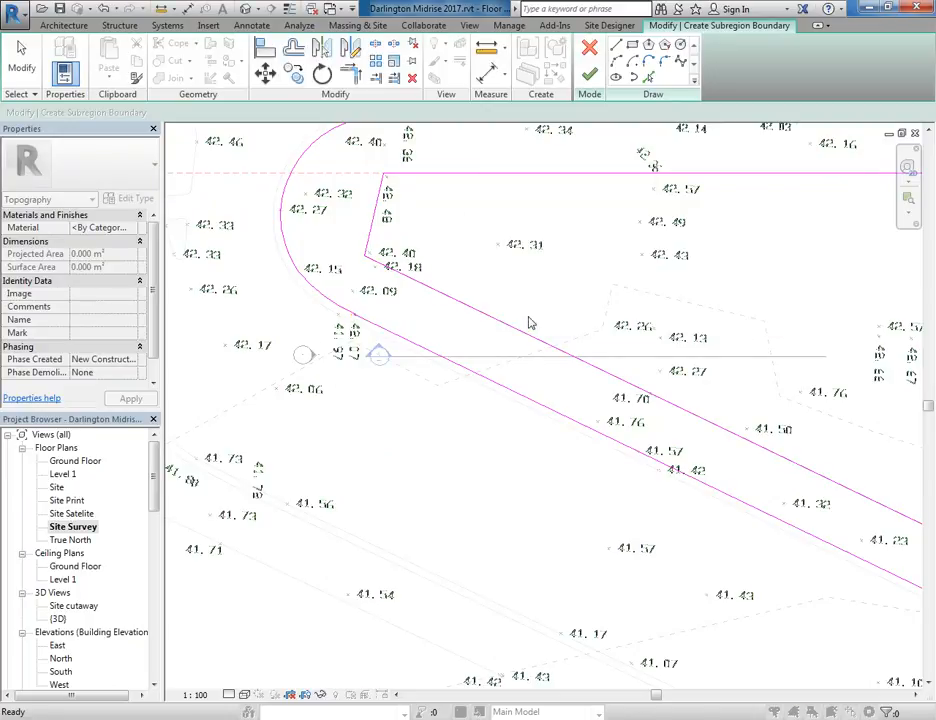
# - Delete the short stray boundary segment where the western curve meets the southern kerb line
pyautogui.press('t')
pyautogui.press('r')
pyautogui.scroll(5, 376, 303)
pyautogui.scroll(2, 366, 370)
pyautogui.rightClick(355, 306)
pyautogui.click(397, 315)
pyautogui.rightClick(398, 315)
pyautogui.click(456, 326)
pyautogui.scroll(2, 392, 411)
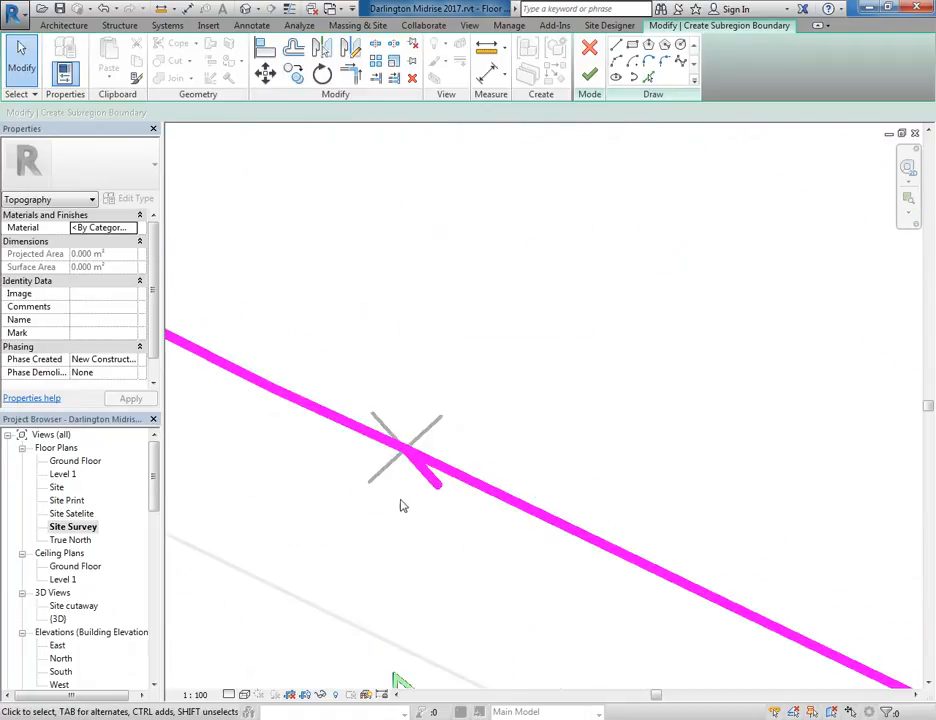
pyautogui.click(428, 478)
pyautogui.press('Delete')
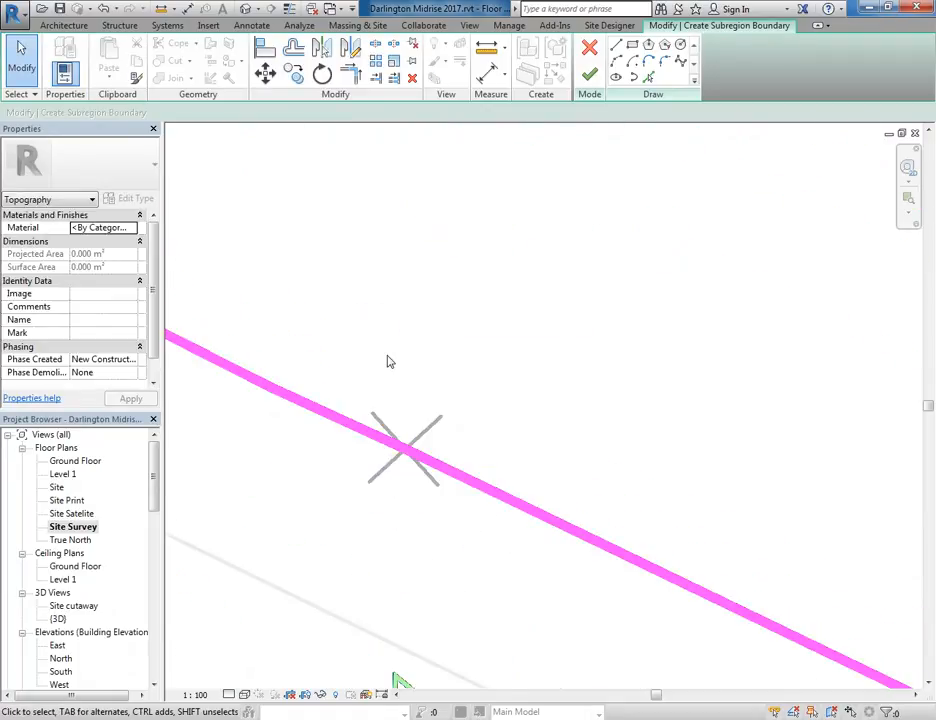
# - Finish the footpath subregion sketch and open the {3D} view
pyautogui.scroll(-2, 390, 361)
pyautogui.scroll(-6, 547, 247)
pyautogui.moveTo(554, 275); pyautogui.dragTo(308, 426, button='middle')
pyautogui.scroll(-2, 485, 419)
pyautogui.scroll(-1, 553, 424)
pyautogui.moveTo(553, 424); pyautogui.dragTo(443, 393, button='middle')
pyautogui.scroll(-3, 443, 393)
pyautogui.scroll(2, 443, 390)
pyautogui.click(592, 77)
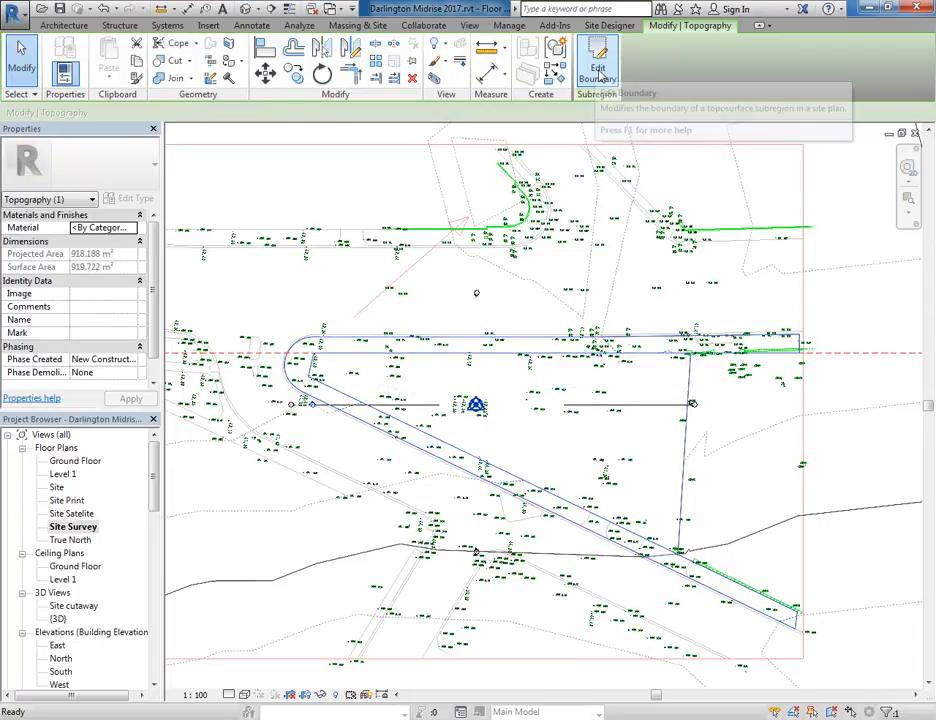
pyautogui.doubleClick(56, 619)
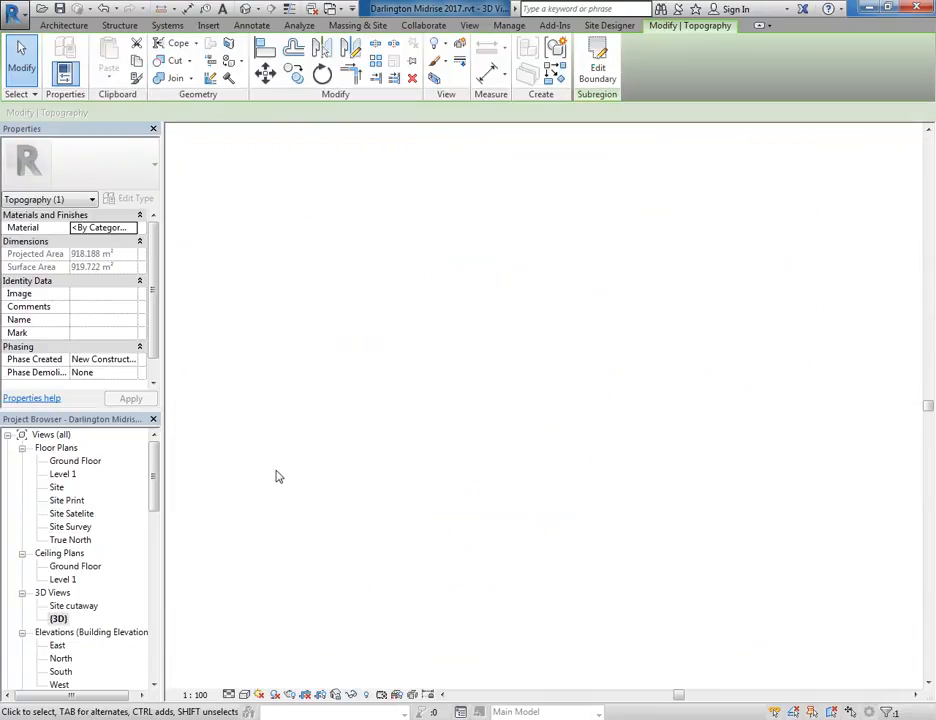
# - Open the Site cutaway 3D view, display it Shaded, and look at the footpath area of the topography
pyautogui.moveTo(361, 438); pyautogui.dragTo(317, 312, button='middle')
pyautogui.click(784, 604)
pyautogui.scroll(4, 385, 346)
pyautogui.scroll(-2, 386, 349)
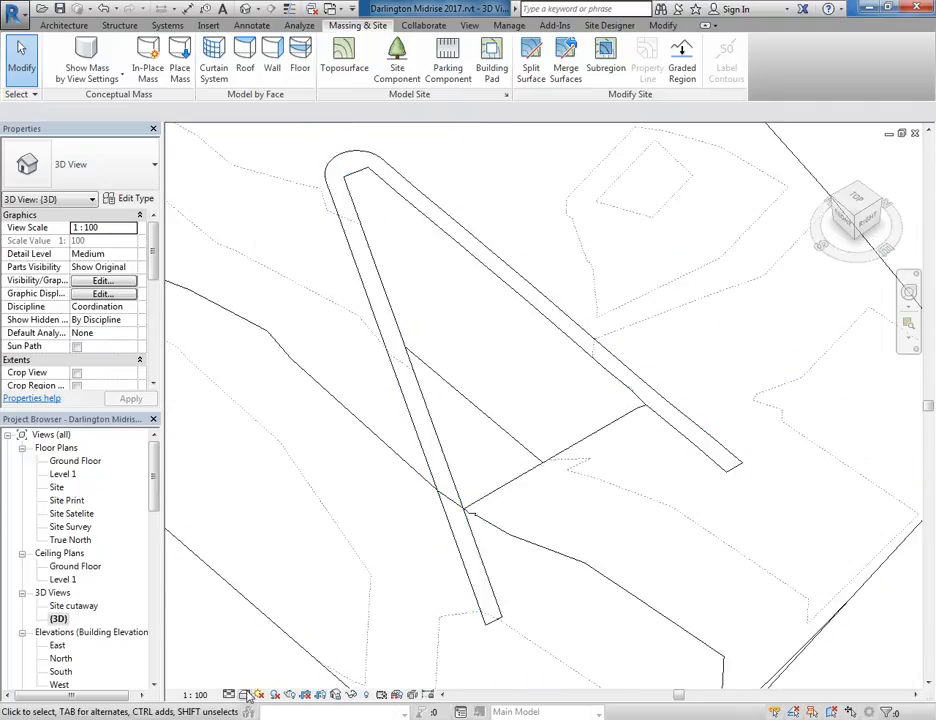
pyautogui.doubleClick(76, 606)
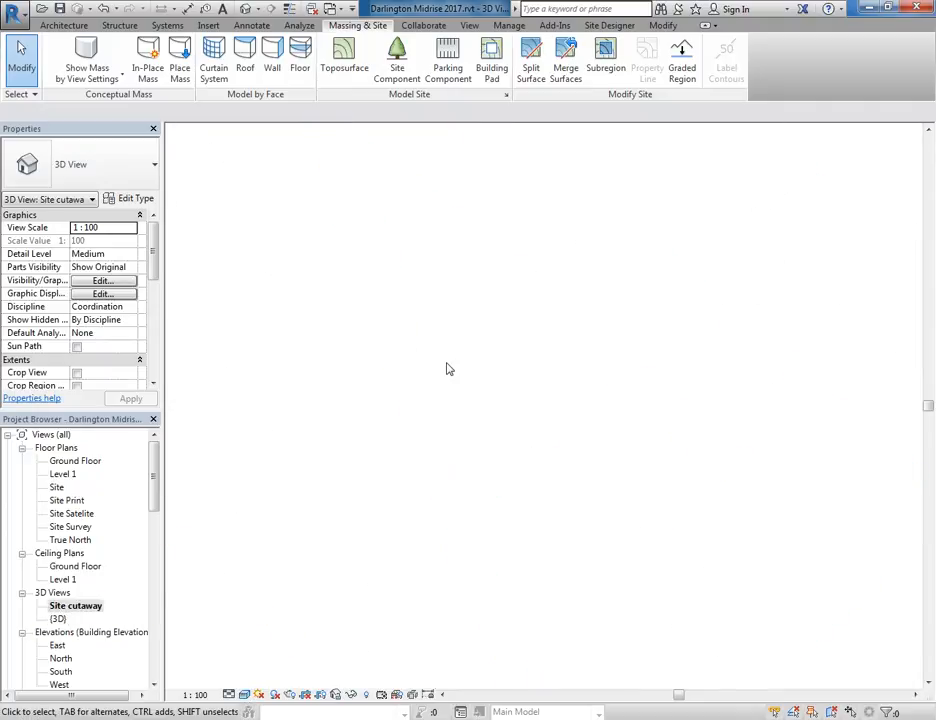
pyautogui.keyDown('shift'); pyautogui.moveTo(349, 603); pyautogui.dragTo(366, 464, button='middle'); pyautogui.keyUp('shift')
pyautogui.scroll(2, 316, 563)
pyautogui.click(245, 694)
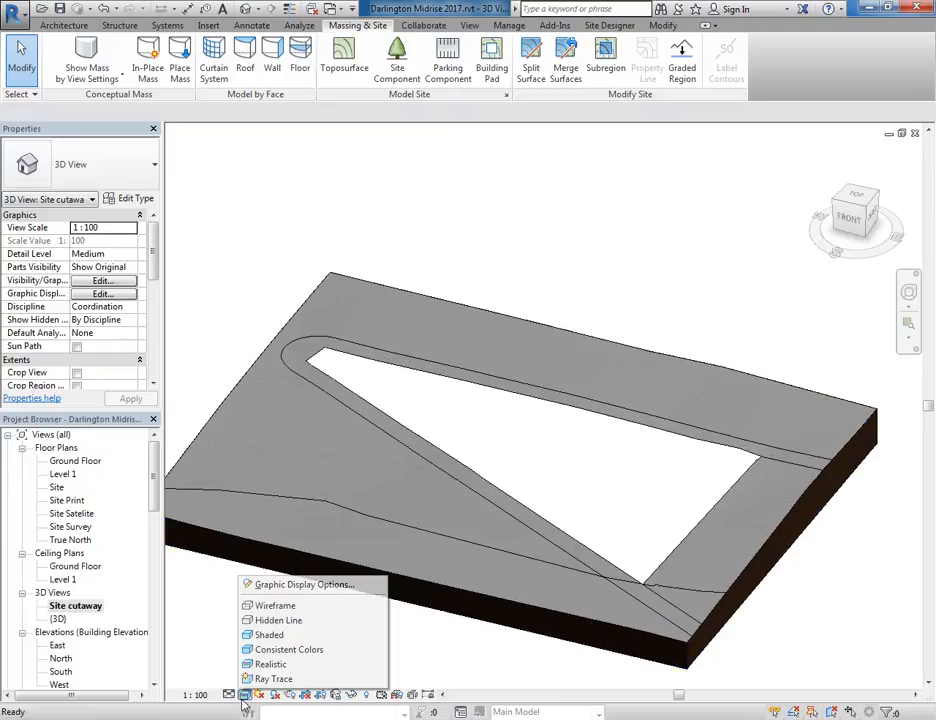
pyautogui.click(262, 635)
pyautogui.moveTo(466, 468)
pyautogui.keyDown('shift'); pyautogui.mouseDown(button='middle')
pyautogui.moveTo(393, 552)
pyautogui.moveTo(499, 410)
pyautogui.moveTo(499, 428)
pyautogui.mouseUp(button='middle'); pyautogui.keyUp('shift')
pyautogui.scroll(4, 343, 349)
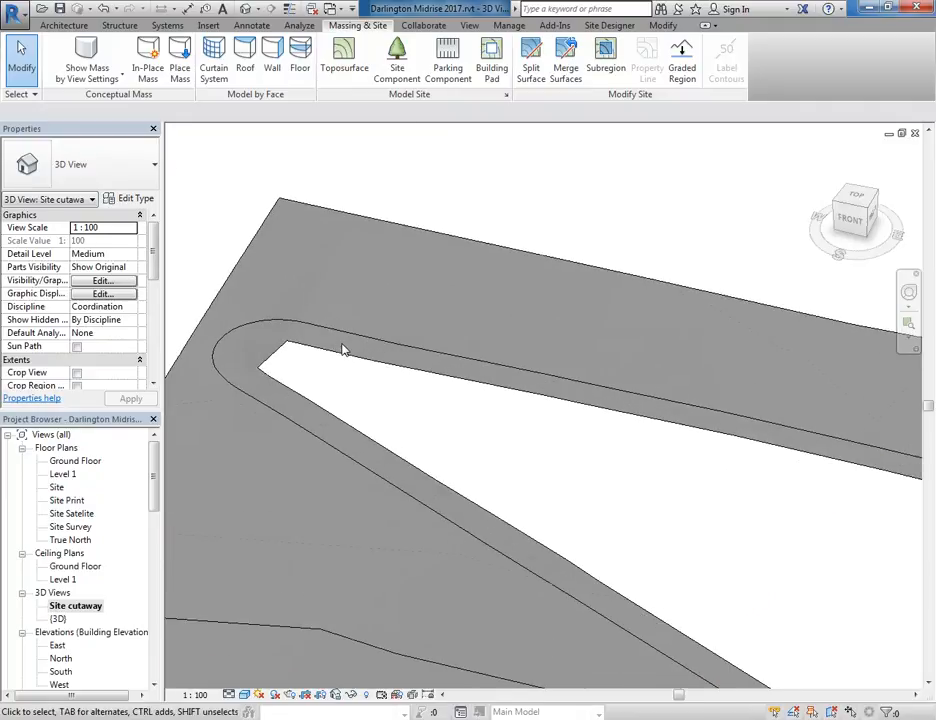
# - Check the extents of the footpath subregion and the surrounding topography by selecting them one after the other
pyautogui.click(349, 372)
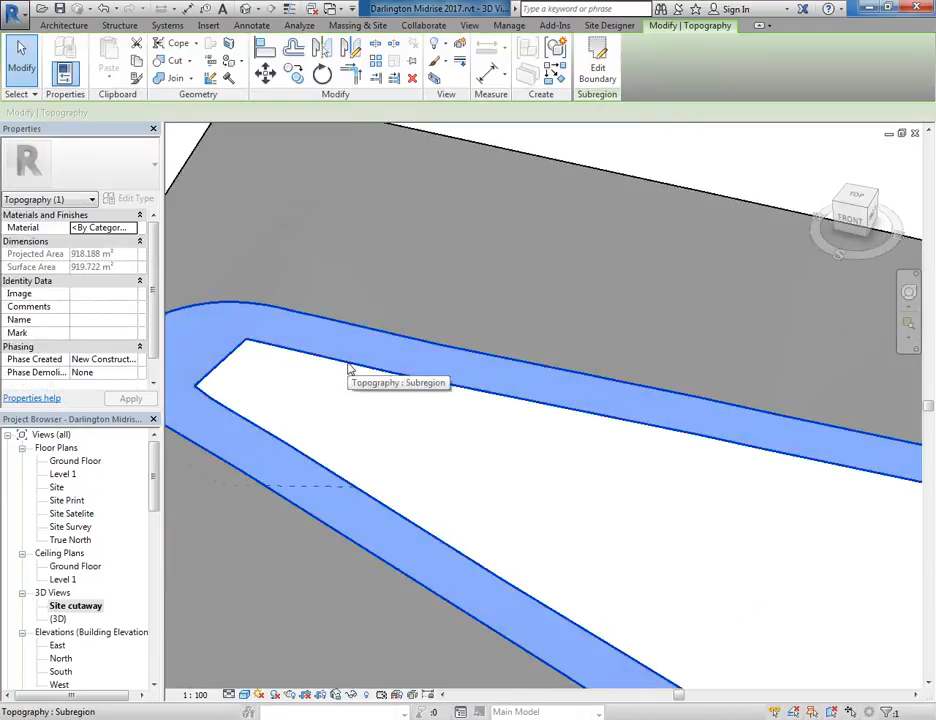
pyautogui.scroll(-2, 560, 464)
pyautogui.scroll(2, 450, 397)
pyautogui.scroll(-3, 537, 464)
pyautogui.press('Escape')
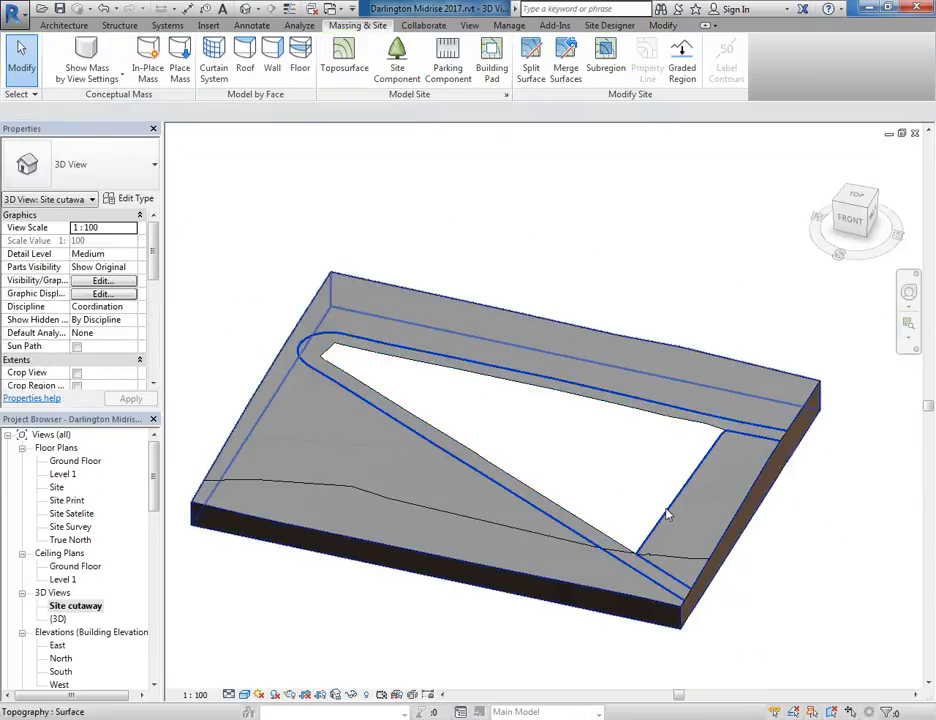
pyautogui.click(666, 568)
pyautogui.press('Escape')
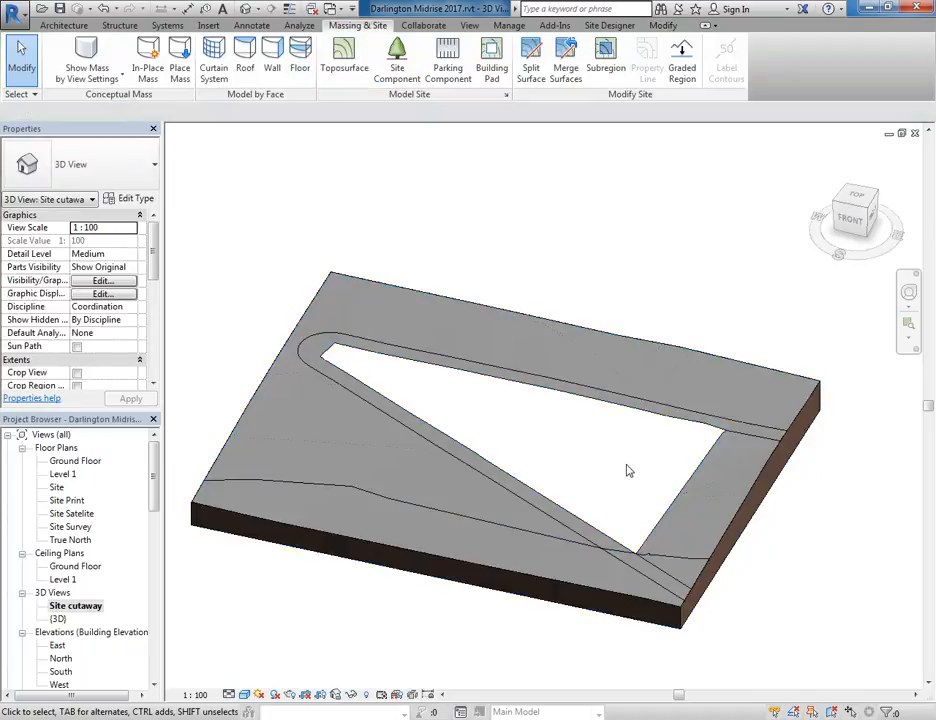
# - Undo the footpath subregion together with its sketch, and save the project
pyautogui.click(103, 9)
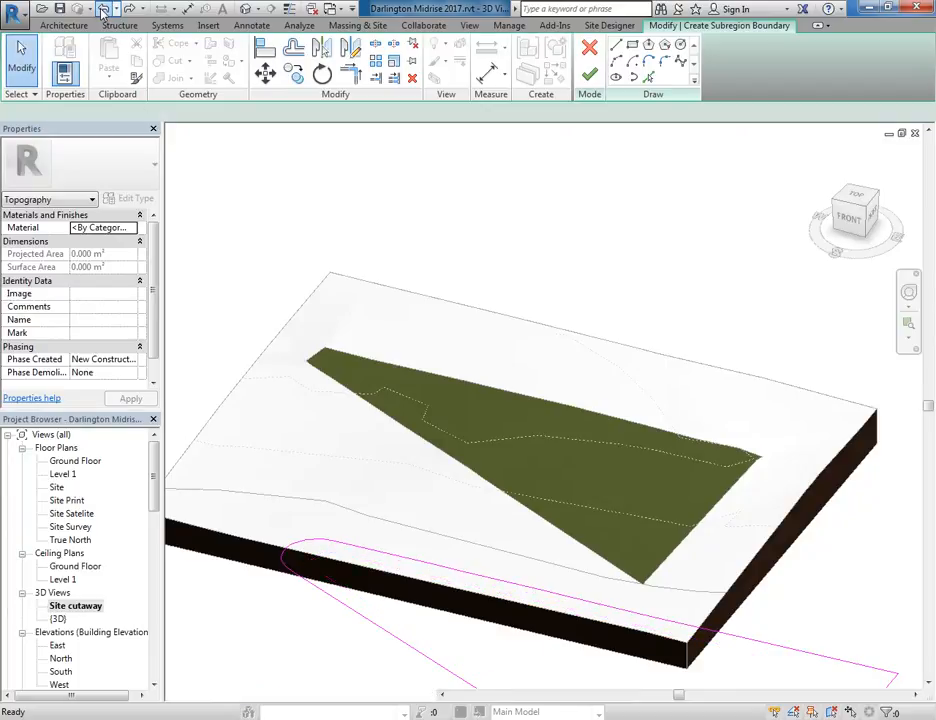
pyautogui.click(102, 10)
pyautogui.click(102, 10)
pyautogui.click(102, 10)
pyautogui.click(102, 10)
pyautogui.click(102, 10)
pyautogui.click(102, 10)
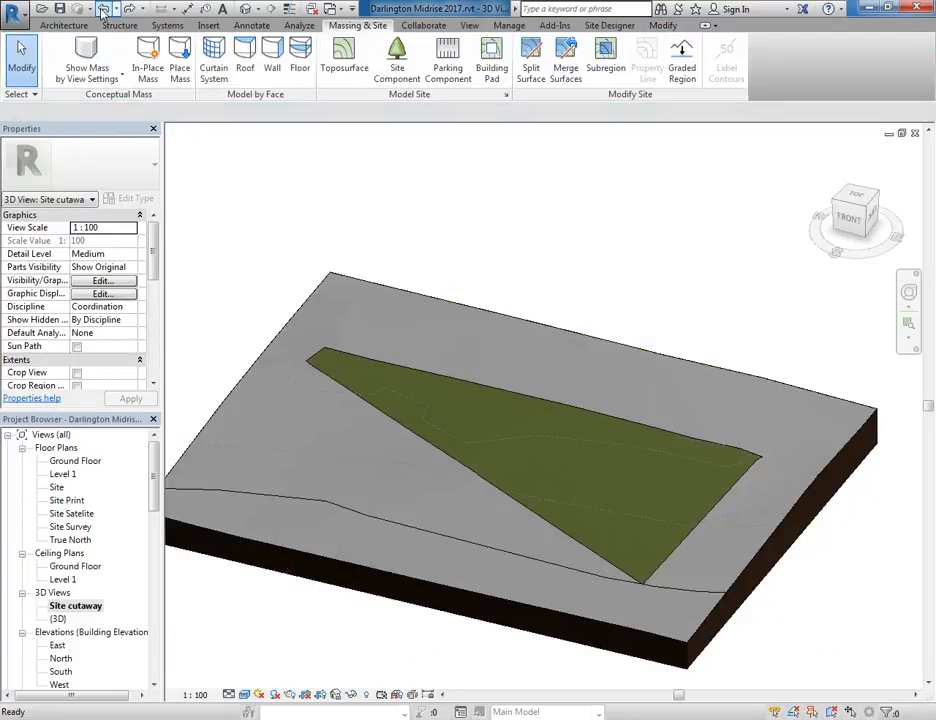
pyautogui.moveTo(453, 404)
pyautogui.mouseDown(button='middle')
pyautogui.moveTo(400, 357)
pyautogui.moveTo(522, 437)
pyautogui.mouseUp(button='middle')
pyautogui.scroll(-2, 402, 358)
pyautogui.scroll(1, 523, 438)
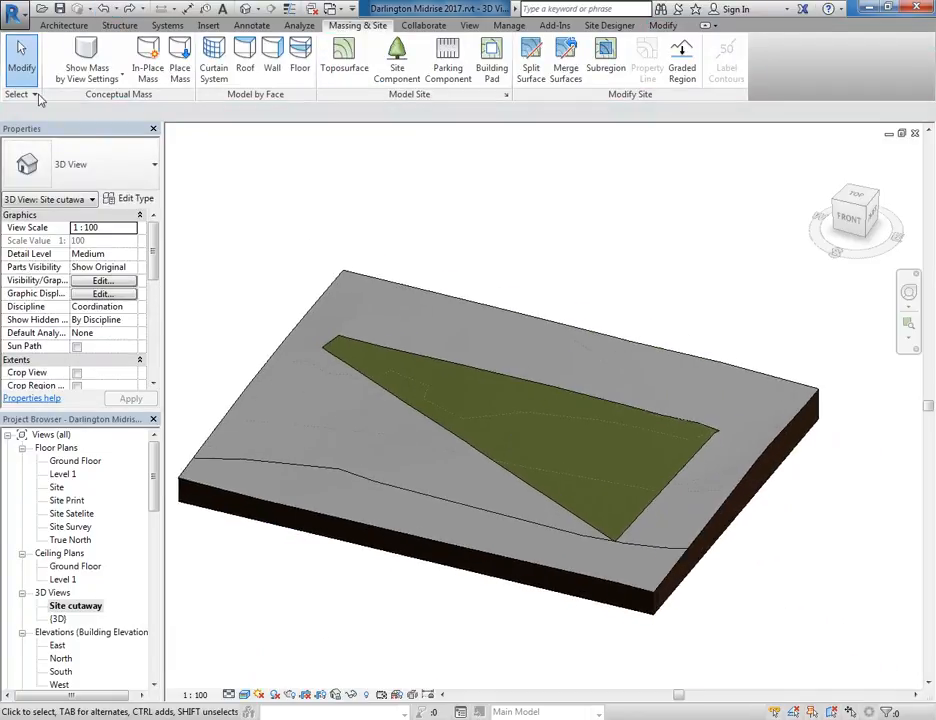
pyautogui.click(60, 9)
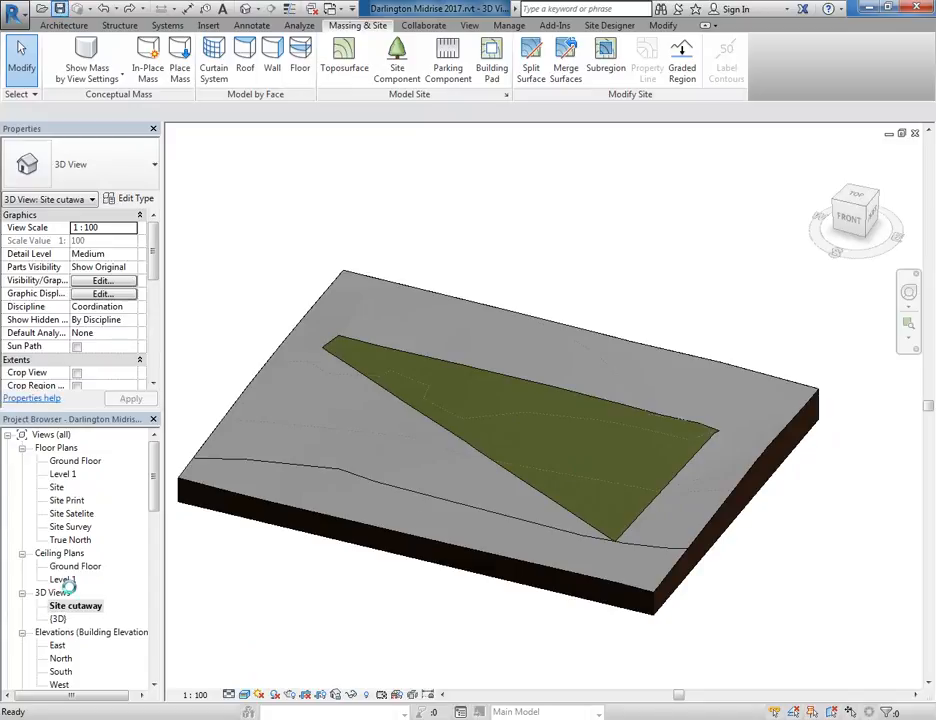
# - Open the Site Survey floor plan and start a new Subregion on the site topography
pyautogui.doubleClick(70, 527)
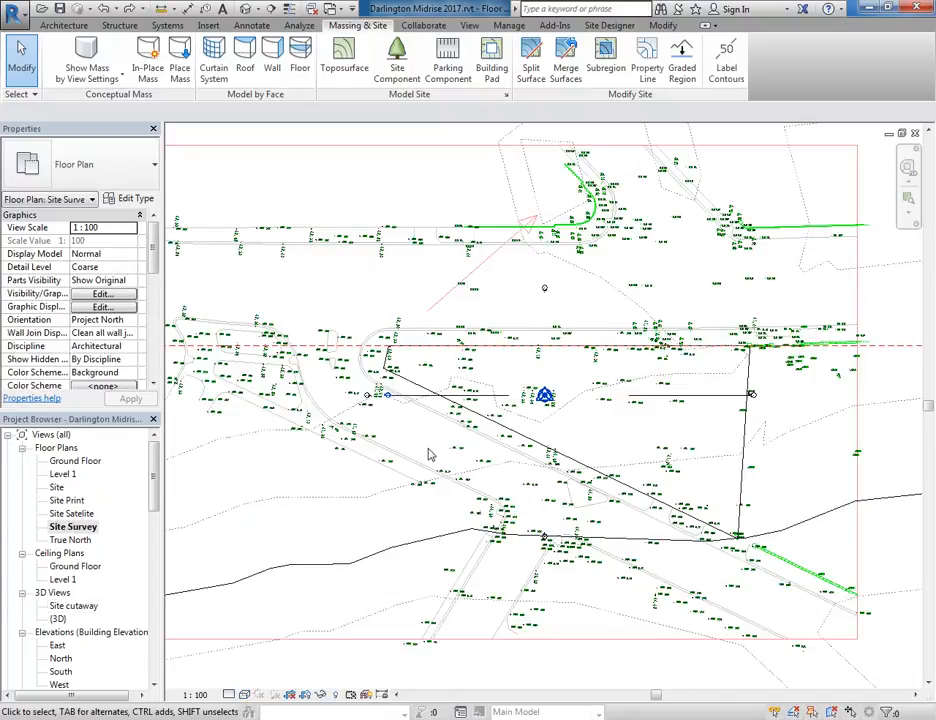
pyautogui.scroll(-2, 429, 452)
pyautogui.scroll(1, 468, 389)
pyautogui.moveTo(522, 374); pyautogui.dragTo(405, 403, button='middle')
pyautogui.scroll(2, 468, 388)
pyautogui.scroll(2, 523, 396)
pyautogui.moveTo(557, 385); pyautogui.dragTo(602, 364, button='middle')
pyautogui.scroll(1, 513, 378)
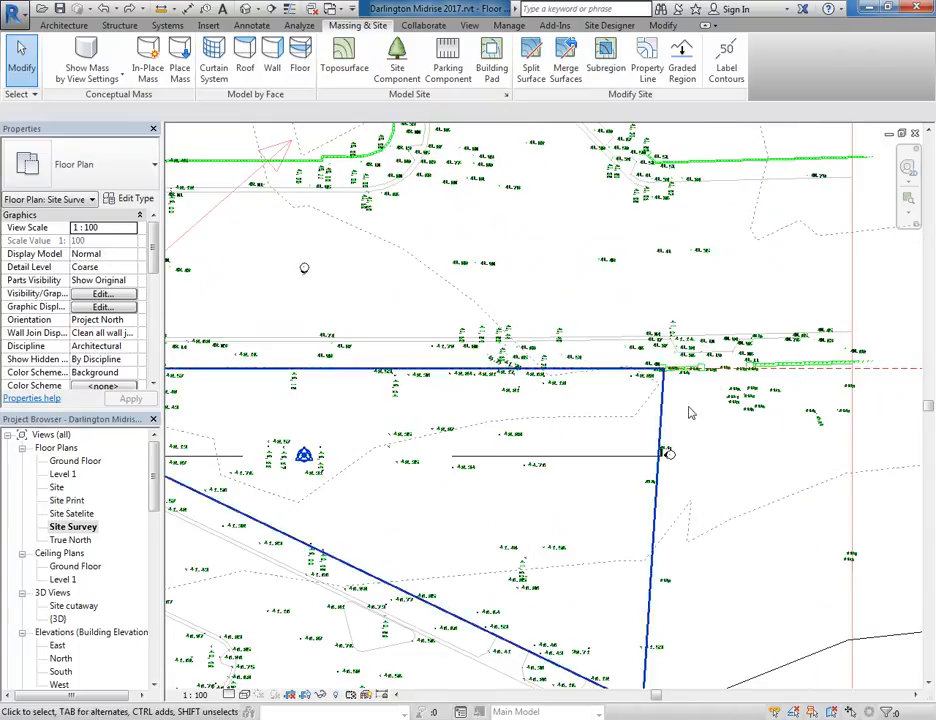
pyautogui.scroll(-1, 660, 389)
pyautogui.moveTo(660, 389); pyautogui.dragTo(579, 453, button='middle')
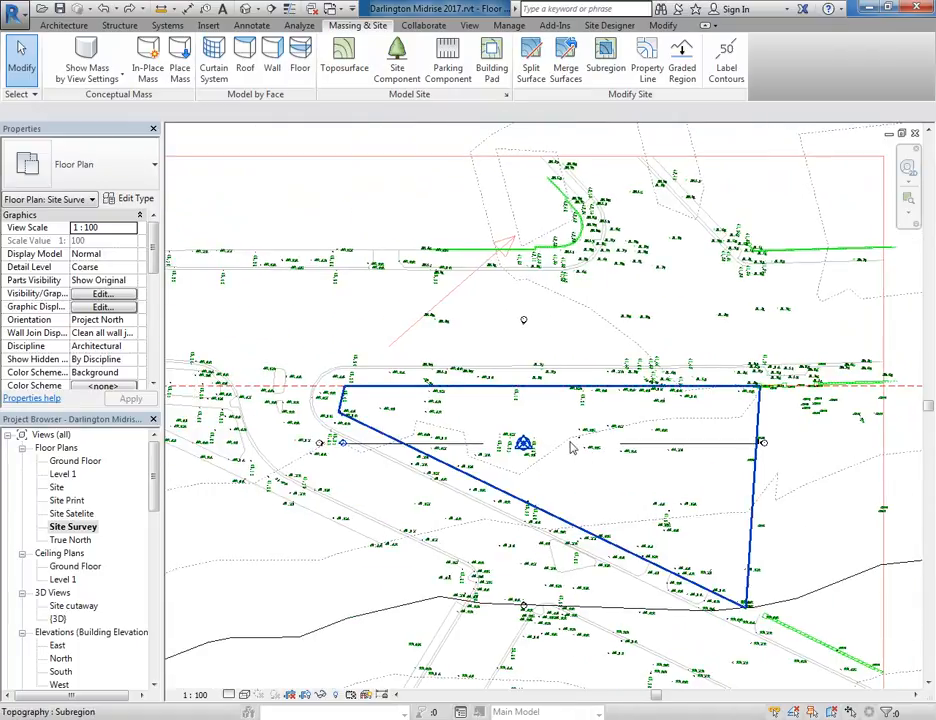
pyautogui.click(606, 58)
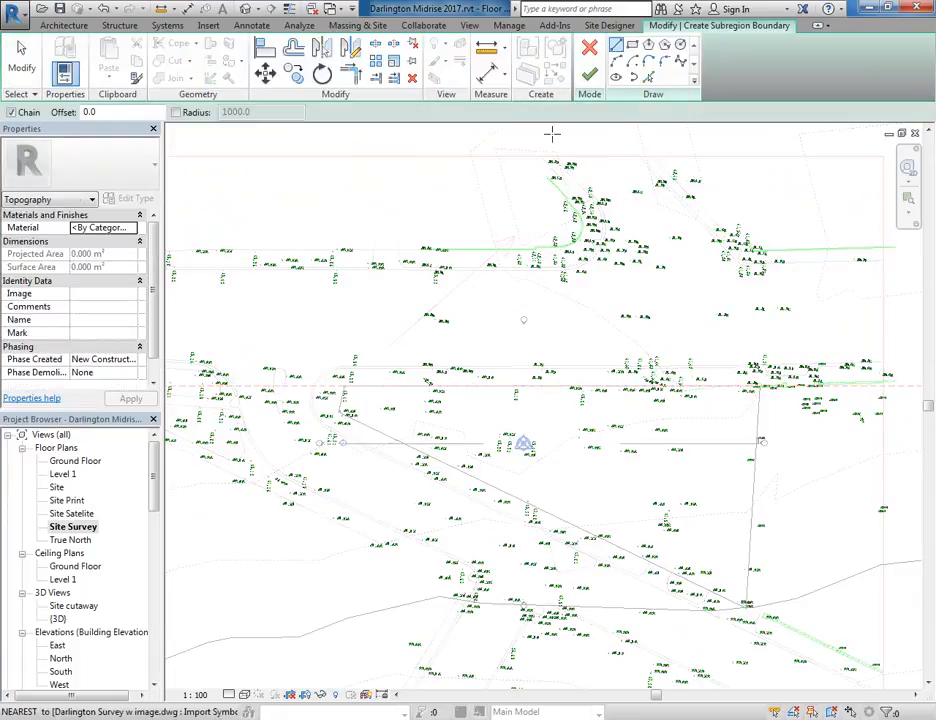
# - Use Pick Lines to add the chained survey kerb line around the western curve and along the southern side
pyautogui.click(649, 78)
pyautogui.moveTo(347, 384); pyautogui.dragTo(353, 315, button='middle')
pyautogui.scroll(5, 354, 321)
pyautogui.scroll(2, 366, 308)
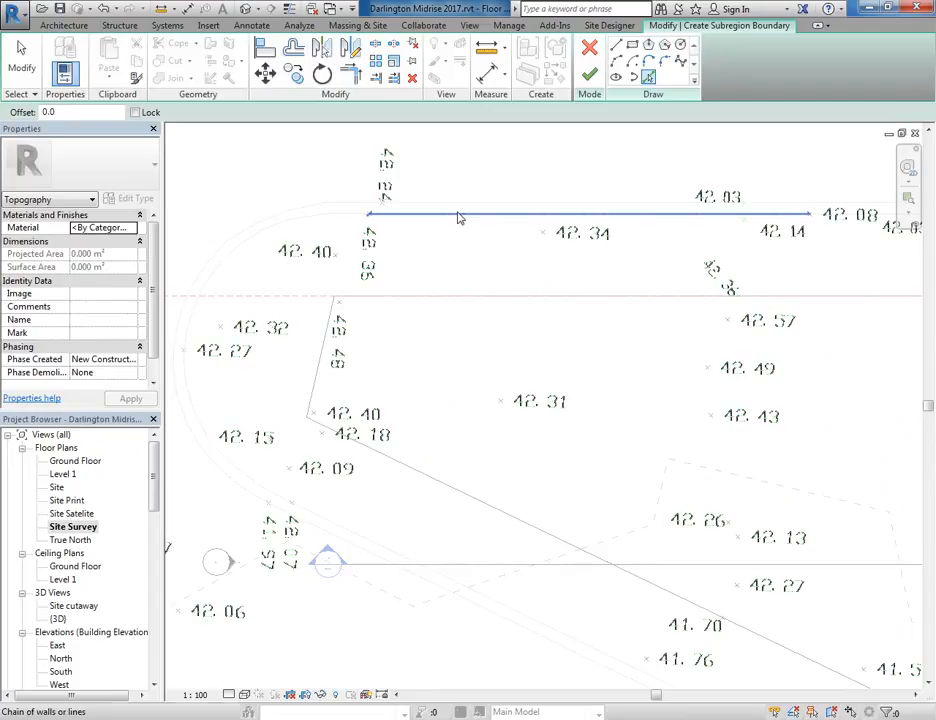
pyautogui.press('Tab')
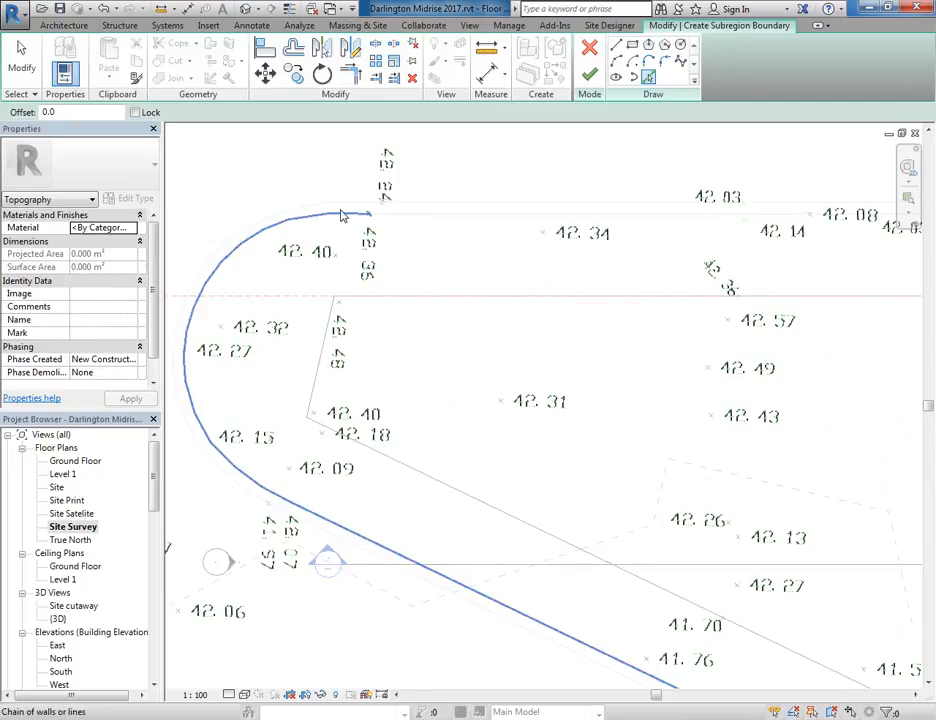
pyautogui.click(343, 213)
# - Pick the survey's northern kerb line segments from the western curve to just past the 42.08 level point
pyautogui.press('Tab')
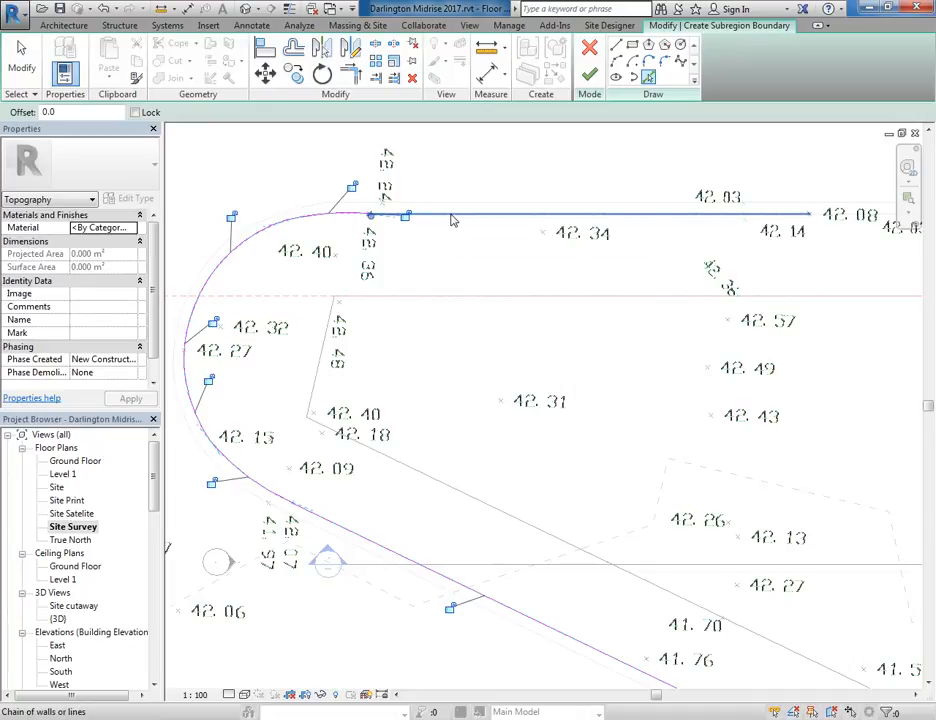
pyautogui.scroll(-2, 385, 257)
pyautogui.moveTo(488, 246); pyautogui.dragTo(388, 258, button='middle')
pyautogui.scroll(2, 369, 248)
pyautogui.click(354, 248)
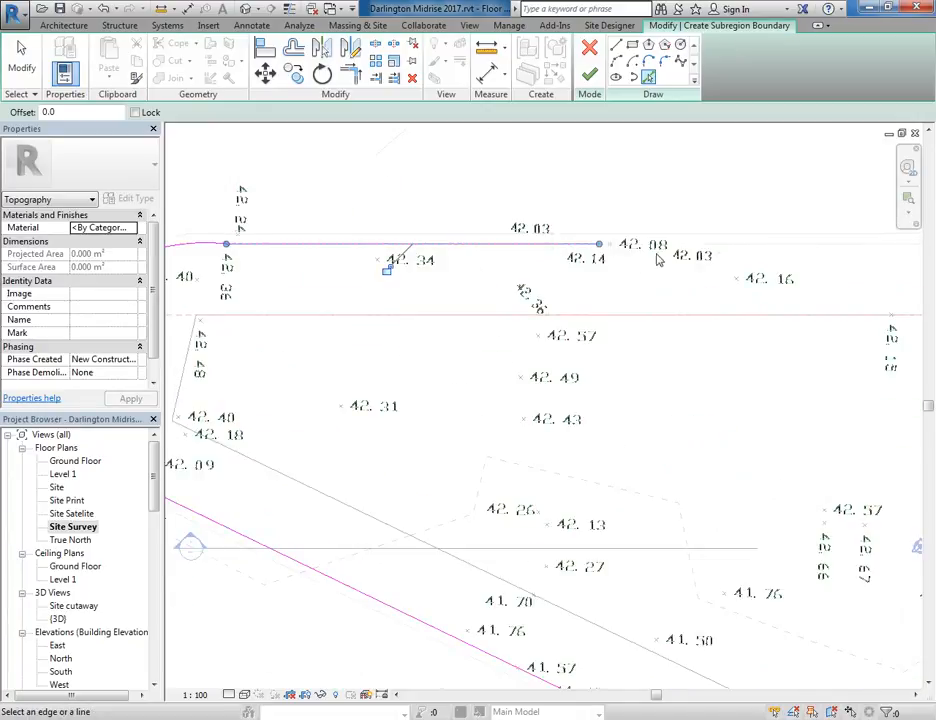
pyautogui.moveTo(682, 256); pyautogui.dragTo(470, 260, button='middle')
pyautogui.scroll(1, 455, 255)
pyautogui.scroll(3, 377, 246)
pyautogui.scroll(2, 377, 246)
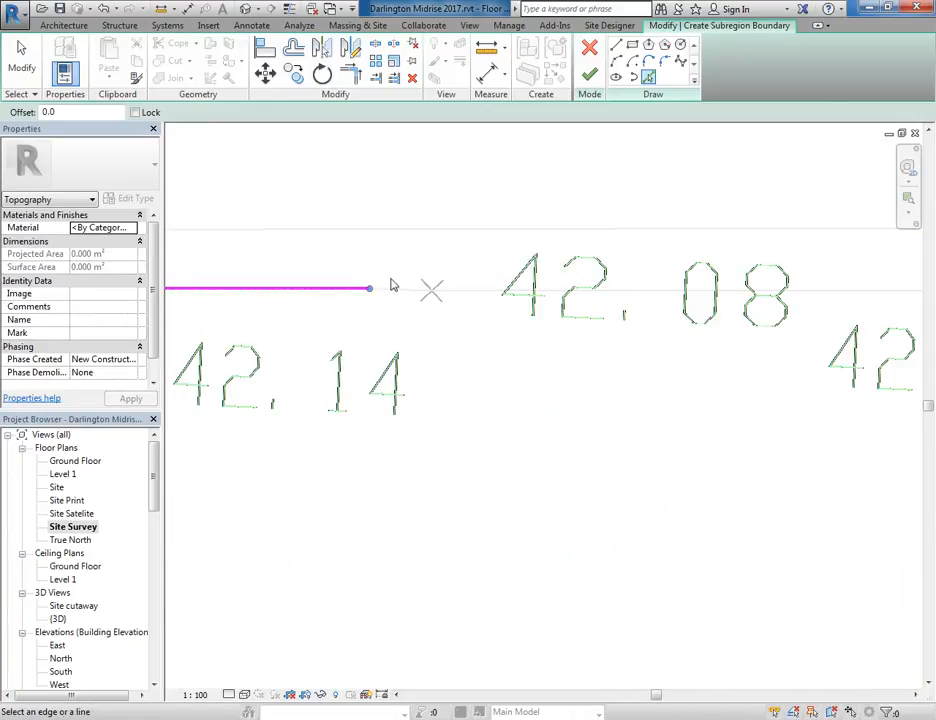
pyautogui.click(481, 291)
pyautogui.scroll(-3, 440, 291)
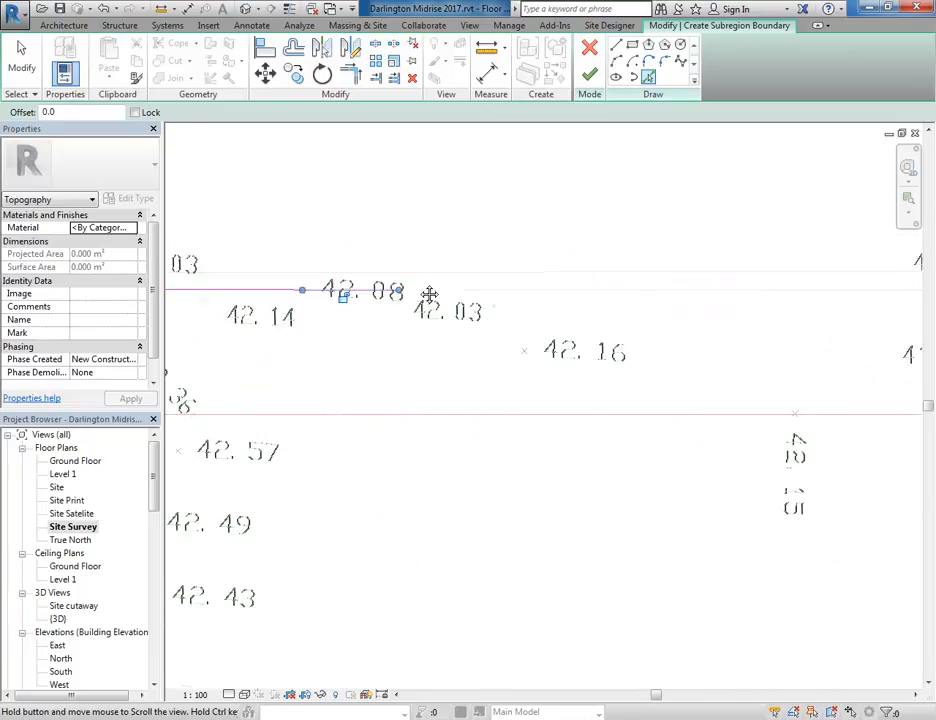
pyautogui.click(435, 291)
# - Pick the remaining northern kerb line segments eastward to the 41.14 level point near the property's northeast corner
pyautogui.scroll(-1, 440, 291)
pyautogui.moveTo(488, 291); pyautogui.dragTo(76, 246, button='middle')
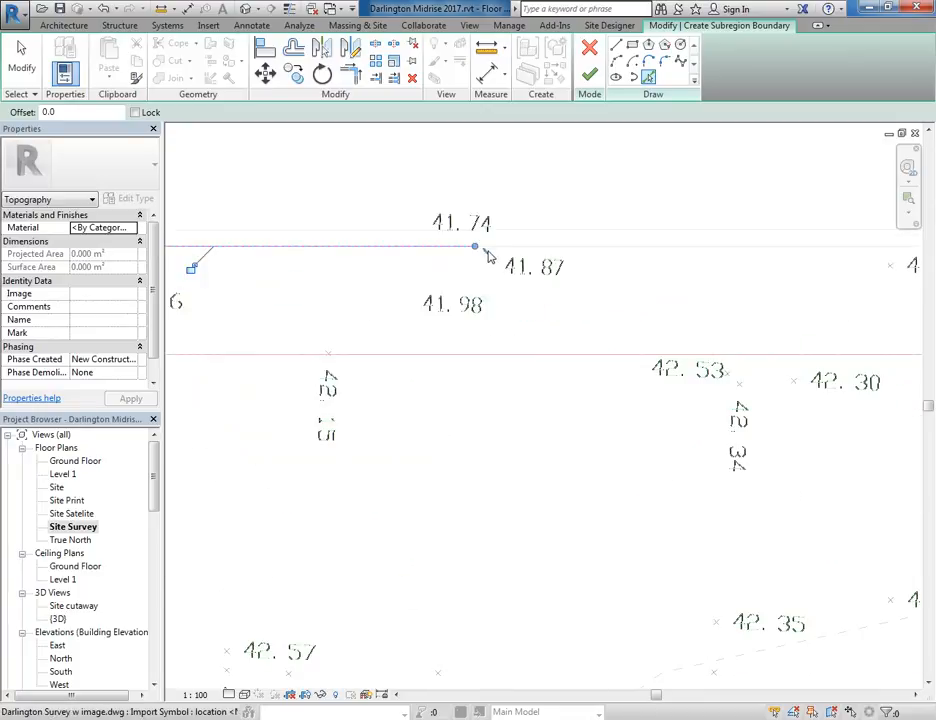
pyautogui.click(526, 249)
pyautogui.click(637, 250)
pyautogui.scroll(-2, 637, 252)
pyautogui.moveTo(637, 254); pyautogui.dragTo(280, 264, button='middle')
pyautogui.scroll(3, 637, 259)
pyautogui.click(549, 263)
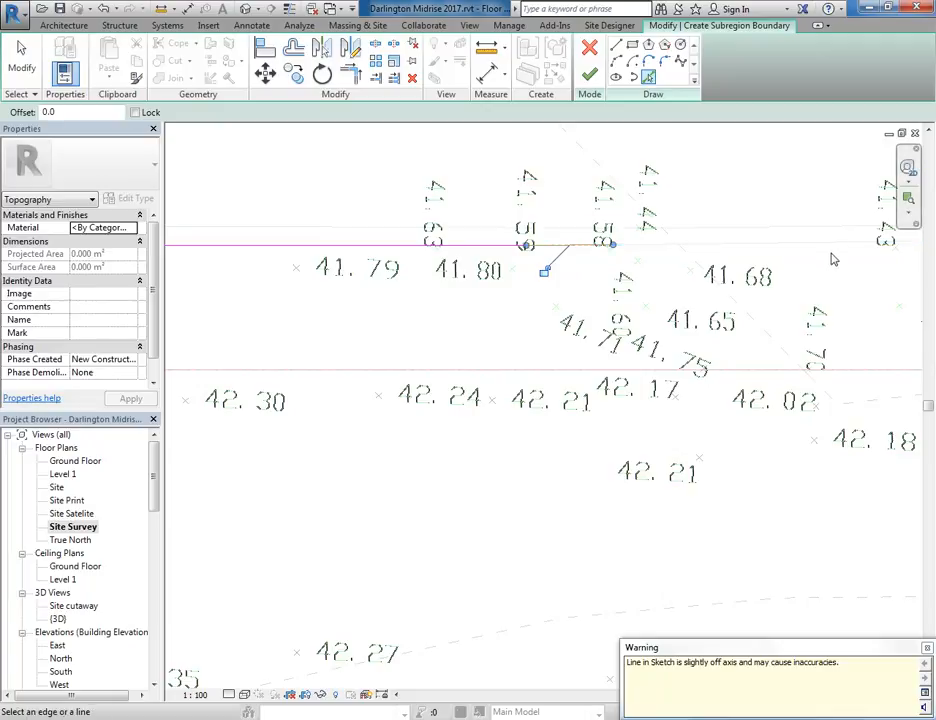
pyautogui.click(650, 245)
pyautogui.scroll(-1, 650, 215)
pyautogui.moveTo(915, 209)
pyautogui.mouseDown(button='middle')
pyautogui.moveTo(554, 211)
pyautogui.moveTo(302, 234)
pyautogui.mouseUp(button='middle')
pyautogui.scroll(1, 353, 236)
pyautogui.click(442, 263)
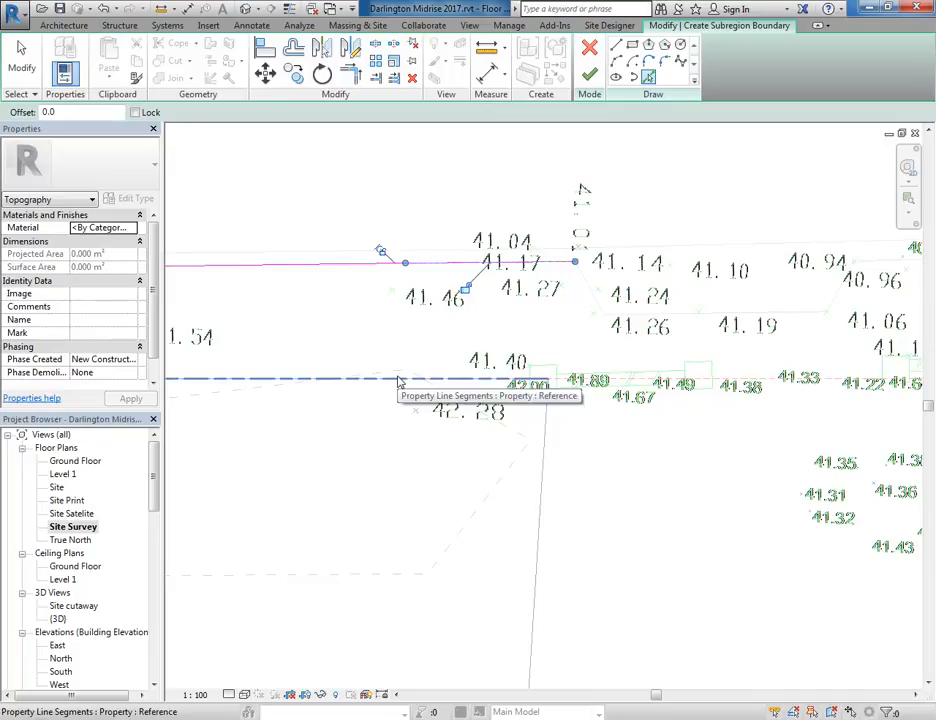
# - Pick the northern, short western and southern property lines as the inner edge of the subregion boundary
pyautogui.scroll(-4, 312, 471)
pyautogui.moveTo(312, 471); pyautogui.dragTo(560, 415, button='middle')
pyautogui.scroll(-1, 560, 428)
pyautogui.scroll(-2, 500, 425)
pyautogui.scroll(3, 323, 385)
pyautogui.scroll(1, 243, 337)
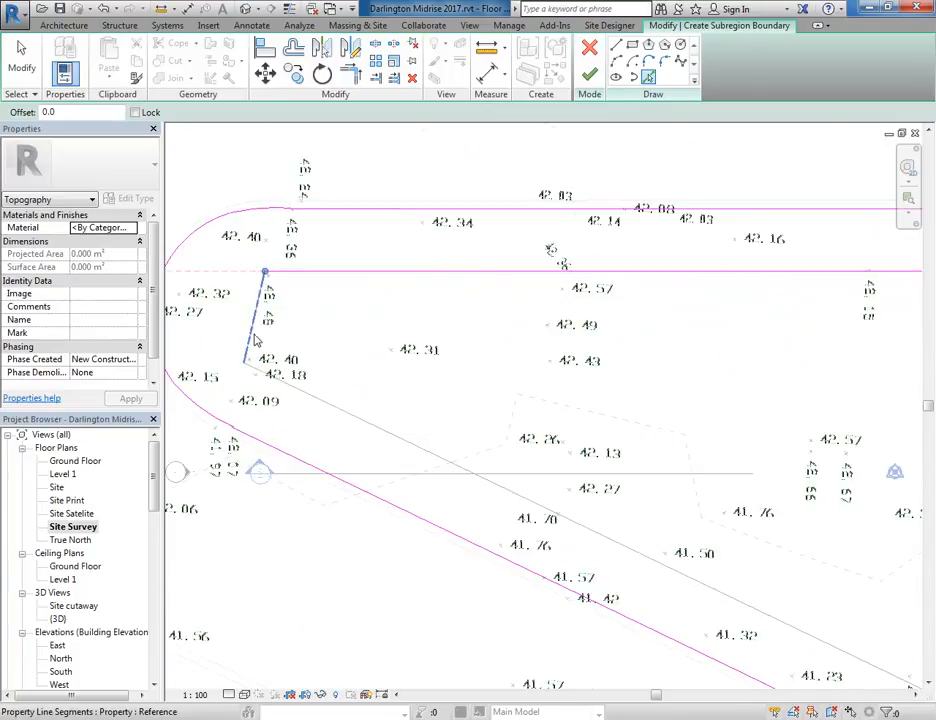
pyautogui.click(253, 338)
pyautogui.scroll(2, 258, 355)
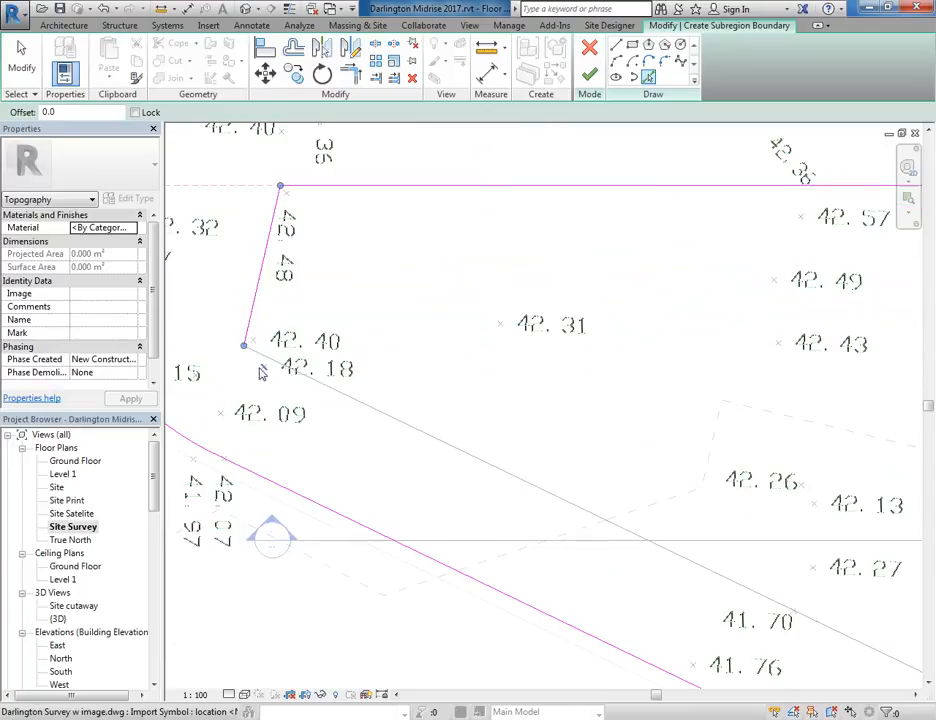
pyautogui.click(267, 361)
# - Sketch a nearly vertical end line east of the site's southeast corner, across the direction of the southern footpath strip
pyautogui.scroll(-4, 589, 398)
pyautogui.moveTo(862, 508); pyautogui.dragTo(562, 420, button='middle')
pyautogui.moveTo(751, 506); pyautogui.dragTo(442, 440, button='middle')
pyautogui.scroll(5, 410, 498)
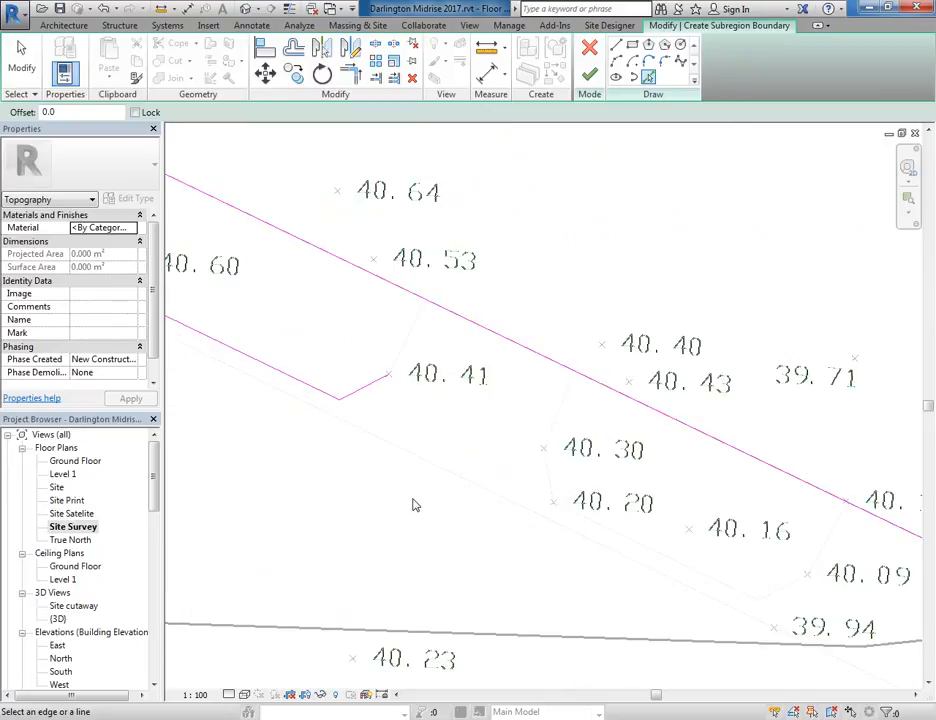
pyautogui.scroll(-2, 410, 498)
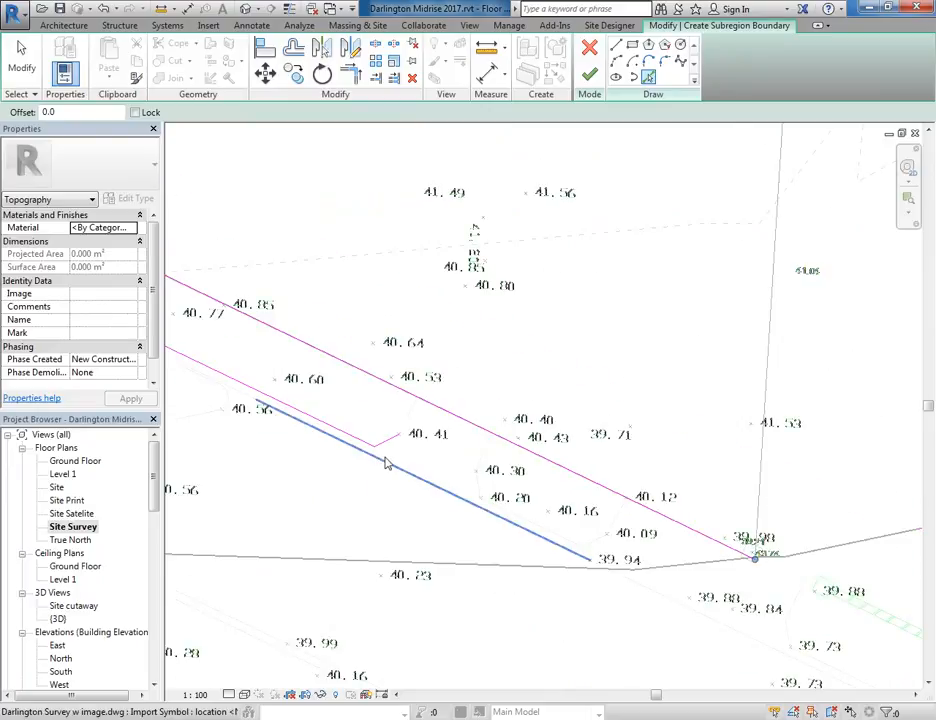
pyautogui.scroll(3, 382, 465)
pyautogui.scroll(-3, 391, 432)
pyautogui.moveTo(391, 432)
pyautogui.mouseDown(button='middle')
pyautogui.moveTo(366, 355)
pyautogui.moveTo(392, 404)
pyautogui.mouseUp(button='middle')
pyautogui.click(616, 45)
pyautogui.moveTo(887, 476)
pyautogui.mouseDown(button='middle')
pyautogui.moveTo(765, 389)
pyautogui.moveTo(696, 370)
pyautogui.mouseUp(button='middle')
pyautogui.click(700, 368)
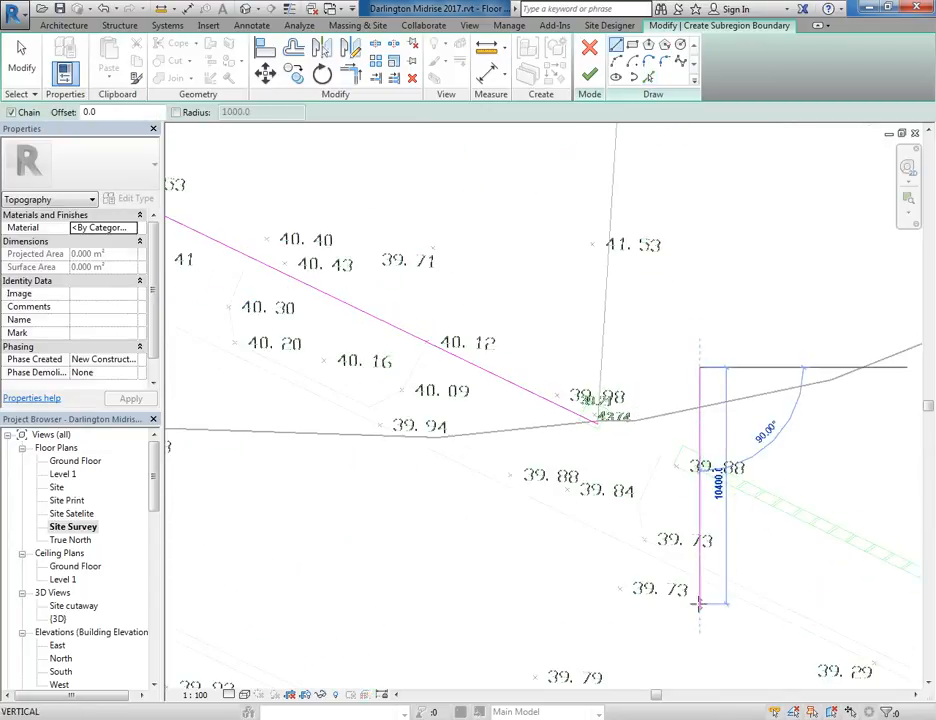
pyautogui.scroll(-1, 706, 608)
pyautogui.moveTo(706, 608); pyautogui.dragTo(692, 546, button='middle')
pyautogui.click(665, 588)
pyautogui.press('Escape')
pyautogui.press('Escape')
# - Join the southern property line and southern kerb line to the end line with Trim/Extend to Corner, and remove the short stray kerb segment
pyautogui.click(350, 72)
pyautogui.click(580, 375)
pyautogui.click(678, 467)
pyautogui.click(675, 475)
pyautogui.scroll(-1, 486, 449)
pyautogui.moveTo(486, 449); pyautogui.dragTo(537, 485, button='middle')
pyautogui.scroll(-2, 537, 485)
pyautogui.click(313, 349)
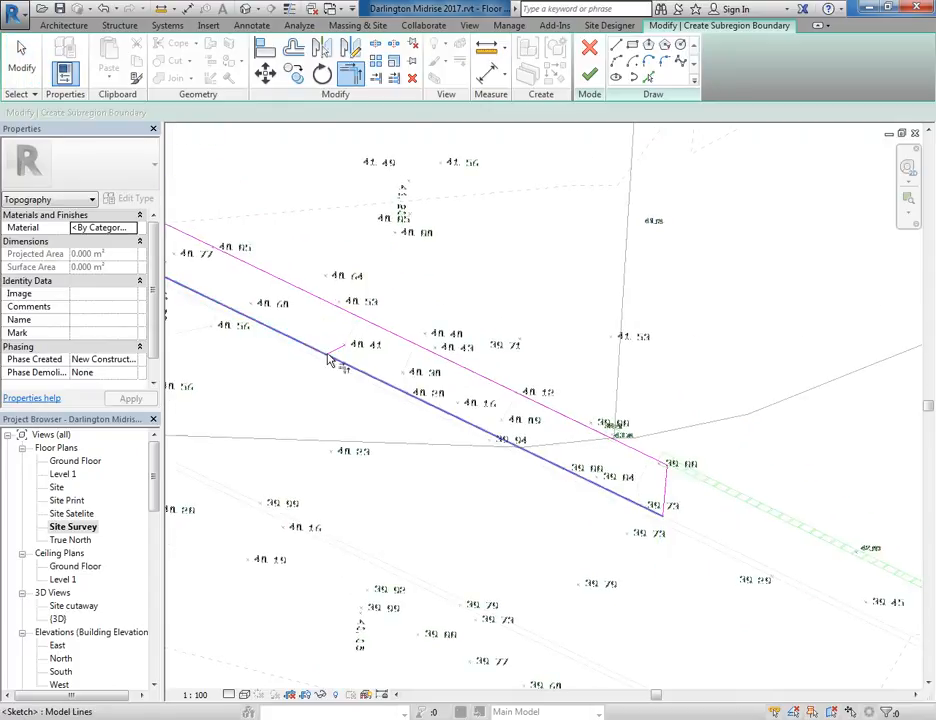
pyautogui.press('Escape')
pyautogui.press('Escape')
pyautogui.moveTo(306, 405); pyautogui.dragTo(368, 314)
# - Sketch a vertical end line across the northern footpath strip, just east of the property's northeast corner
pyautogui.scroll(-1, 411, 240)
pyautogui.moveTo(411, 240); pyautogui.dragTo(362, 456, button='middle')
pyautogui.scroll(-2, 412, 243)
pyautogui.scroll(3, 485, 353)
pyautogui.press('l')
pyautogui.press('i')
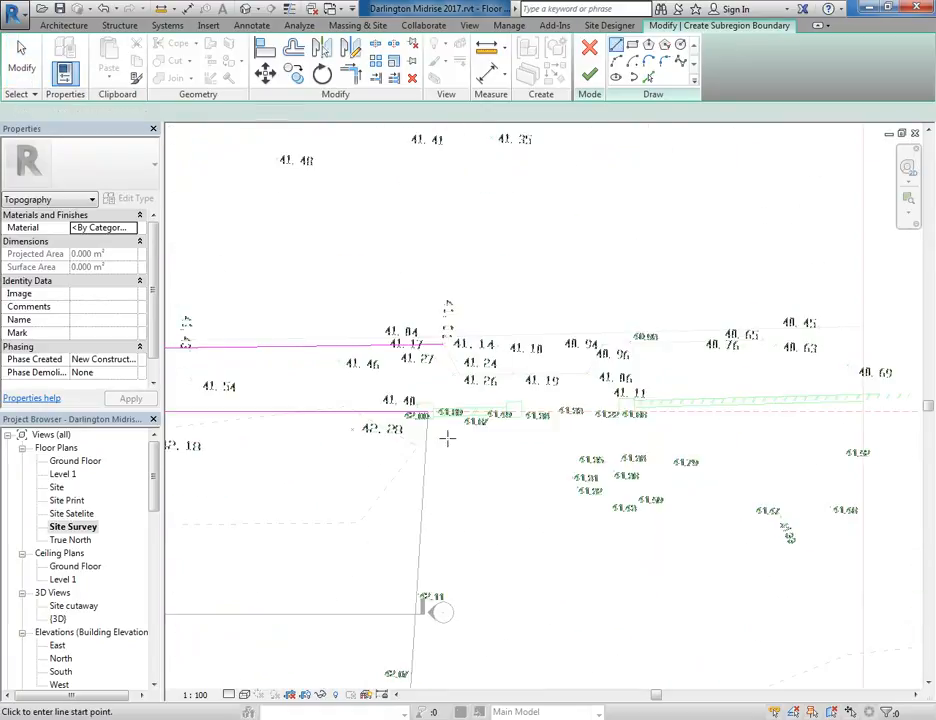
pyautogui.click(489, 460)
pyautogui.click(489, 205)
# - Join the northern kerb line and the northern property line to the vertical end line with Trim/Extend to Corner
pyautogui.click(360, 78)
pyautogui.click(430, 345)
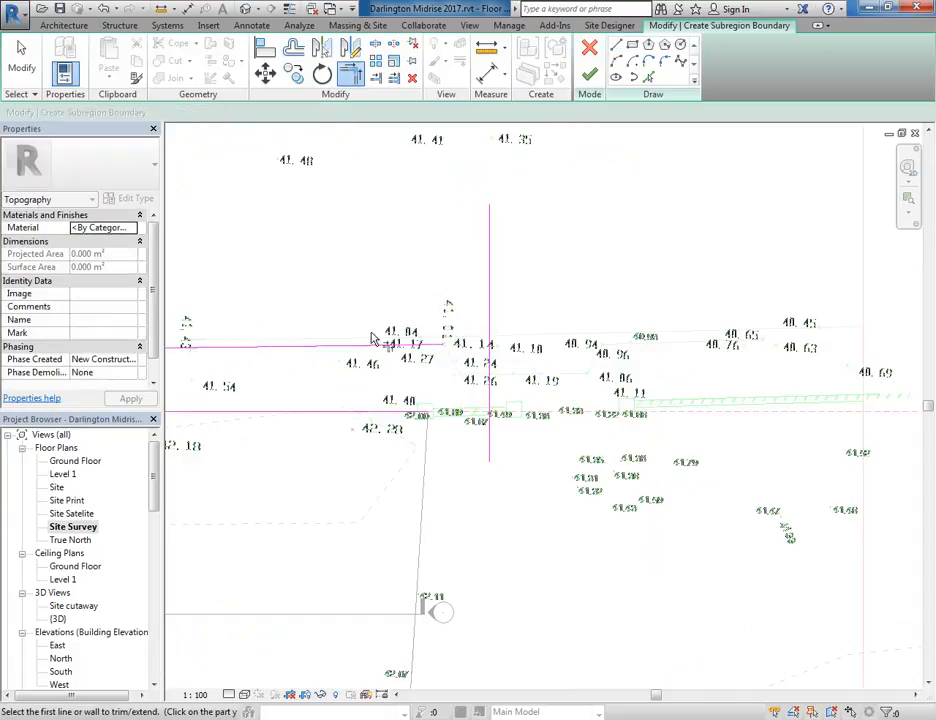
pyautogui.click(489, 385)
pyautogui.click(490, 383)
pyautogui.click(375, 411)
# - Try to finish the footpath subregion sketch, and return to sketching
pyautogui.scroll(-4, 335, 412)
pyautogui.moveTo(326, 434); pyautogui.dragTo(585, 371, button='middle')
pyautogui.scroll(-1, 524, 384)
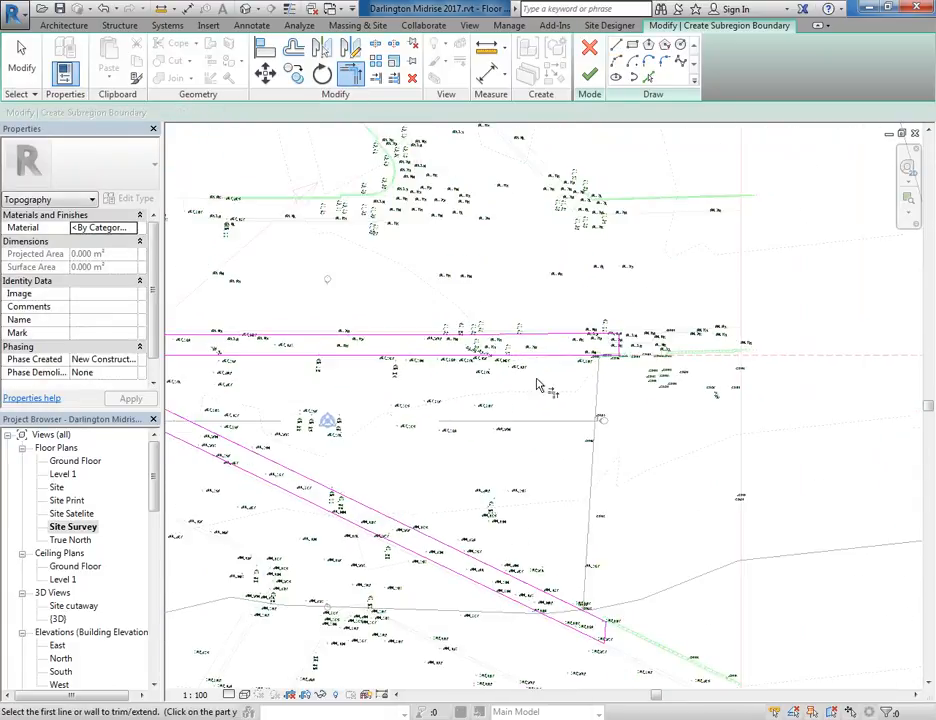
pyautogui.scroll(-1, 382, 405)
pyautogui.moveTo(380, 405); pyautogui.dragTo(549, 391, button='middle')
pyautogui.click(591, 77)
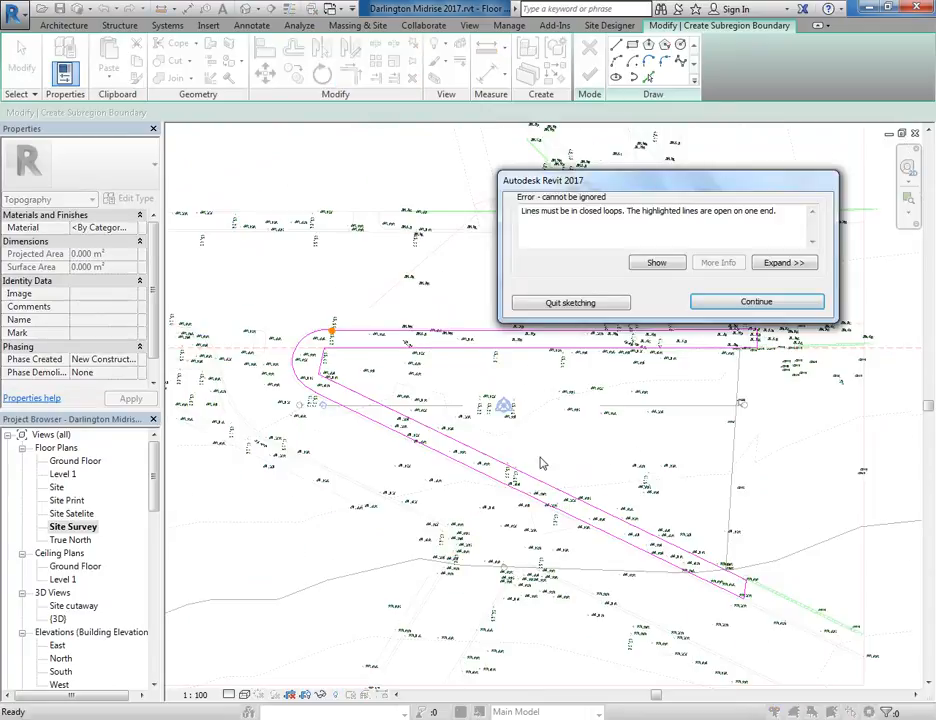
pyautogui.click(756, 301)
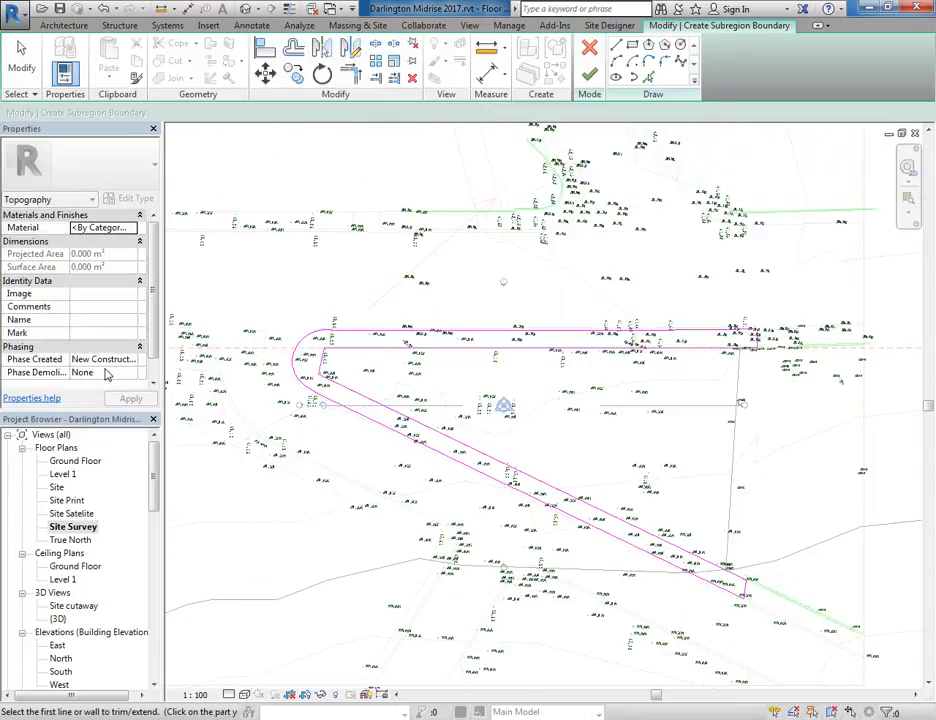
# - Delete the short stray segment where the northern kerb line meets the corner curve, and finish the footpath subregion sketch
pyautogui.scroll(1, 360, 333)
pyautogui.scroll(5, 360, 333)
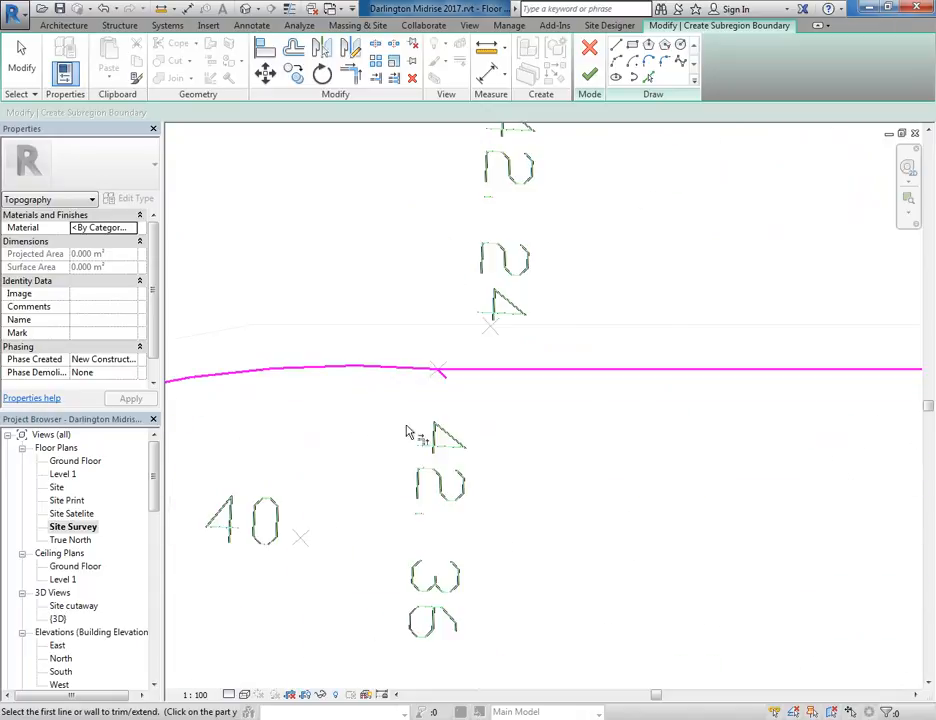
pyautogui.press('Escape')
pyautogui.click(485, 347)
pyautogui.press('Delete')
pyautogui.scroll(-7, 508, 408)
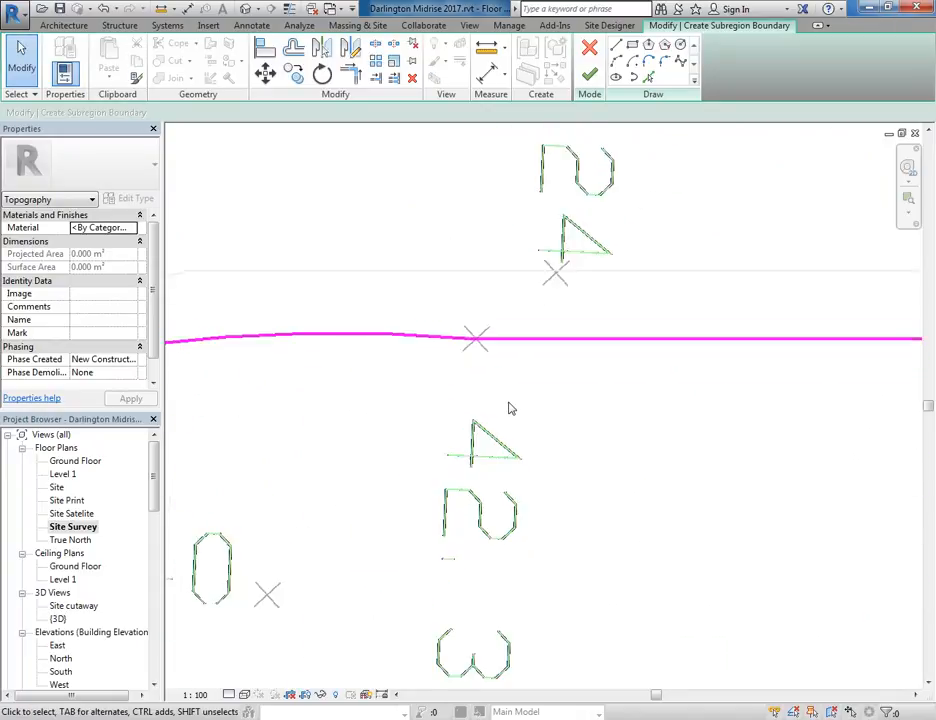
pyautogui.moveTo(612, 427); pyautogui.dragTo(420, 304, button='middle')
pyautogui.scroll(-5, 464, 315)
pyautogui.moveTo(495, 358)
pyautogui.mouseDown(button='middle')
pyautogui.moveTo(347, 386)
pyautogui.moveTo(346, 396)
pyautogui.mouseUp(button='middle')
pyautogui.click(589, 75)
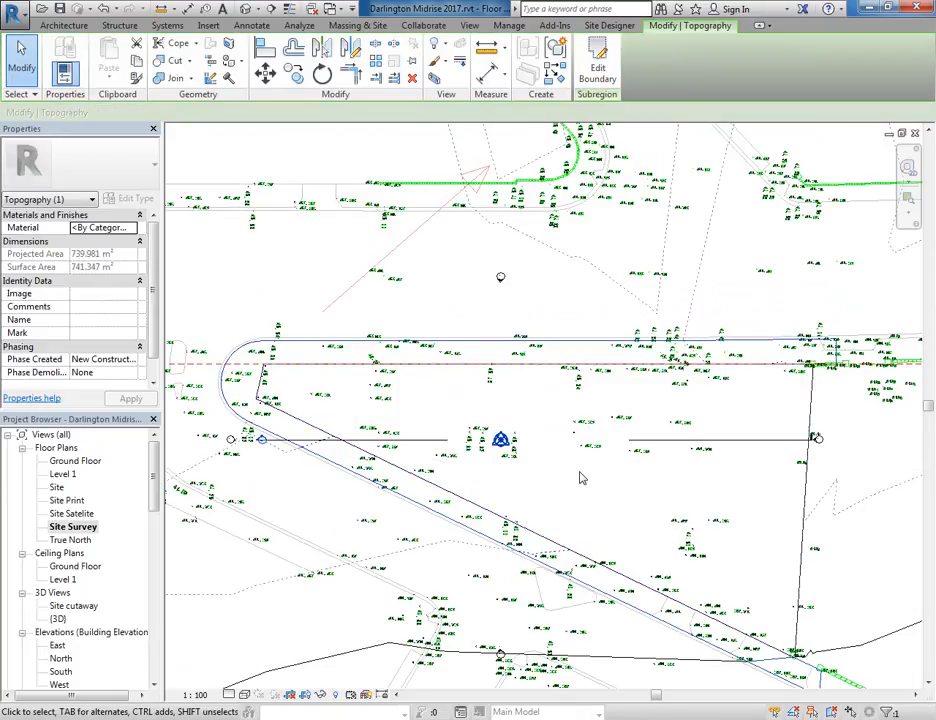
# - Inspect the footpath subregion in the Site cutaway 3D view, and return to its boundary sketch in the Site Survey plan
pyautogui.doubleClick(70, 607)
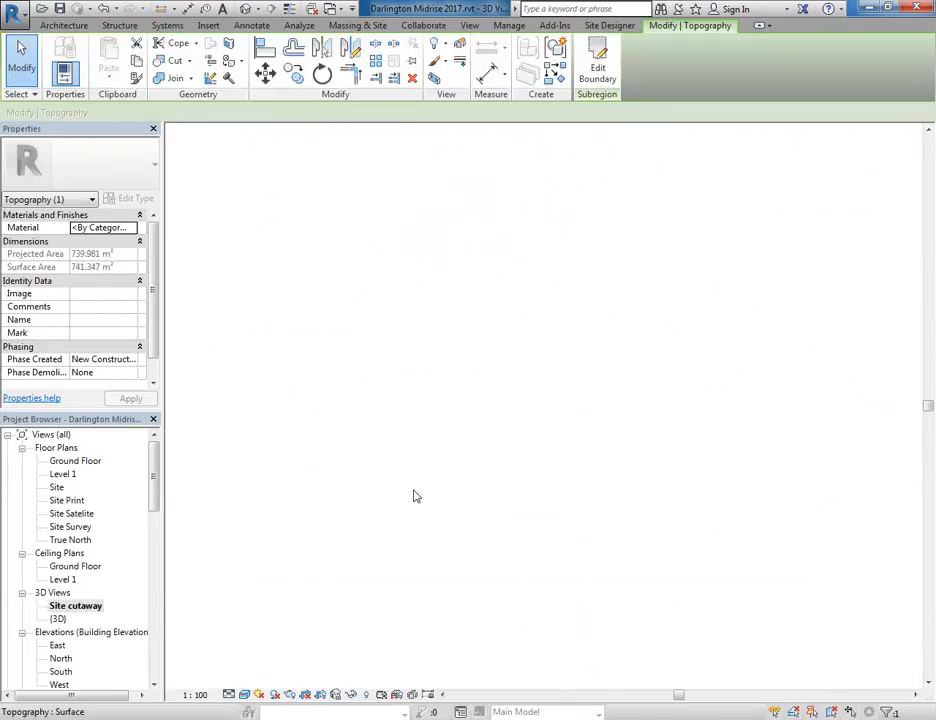
pyautogui.click(786, 552)
pyautogui.keyDown('shift'); pyautogui.moveTo(568, 399); pyautogui.dragTo(588, 452, button='middle'); pyautogui.keyUp('shift')
pyautogui.doubleClick(634, 567)
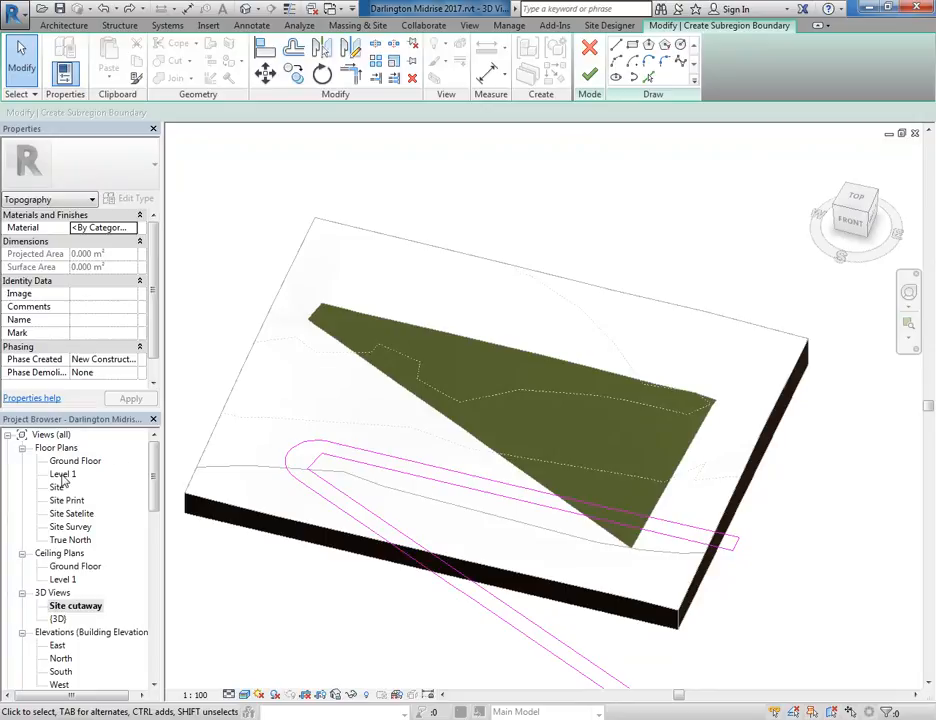
pyautogui.doubleClick(69, 527)
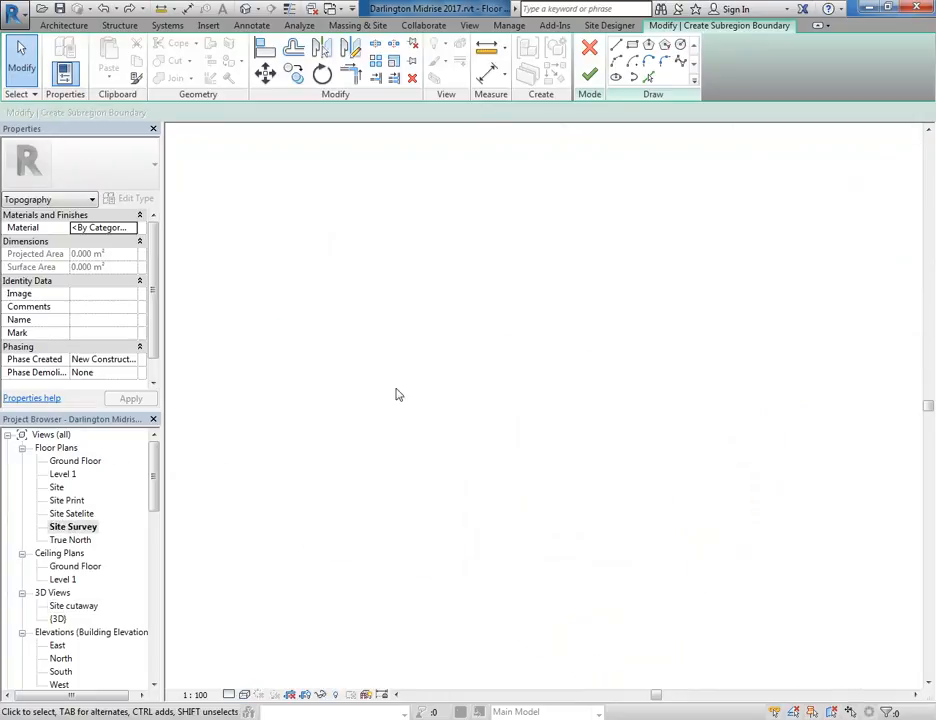
# - Offset the sketch line along the northern property boundary 10 mm outward into the footpath, using a numerical offset without copying
pyautogui.scroll(5, 243, 366)
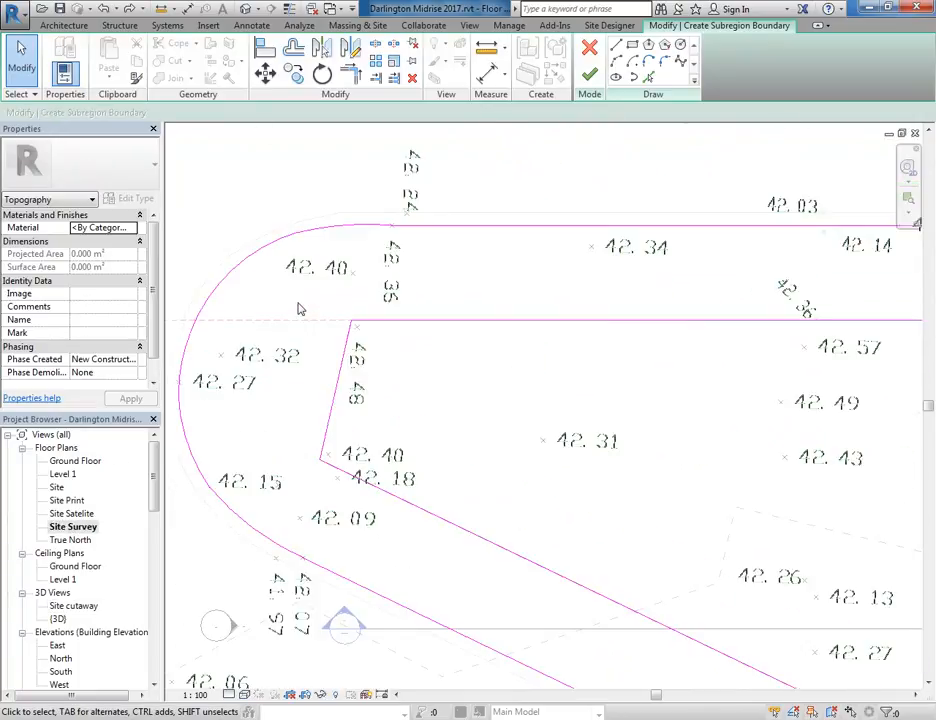
pyautogui.click(293, 47)
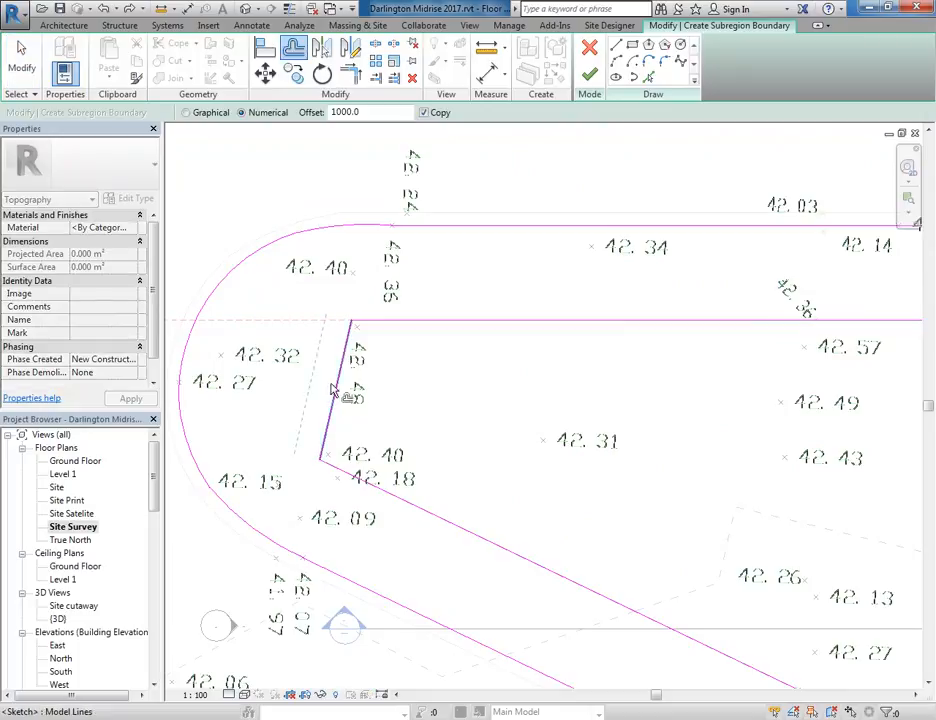
pyautogui.scroll(3, 355, 311)
pyautogui.moveTo(354, 111); pyautogui.dragTo(293, 113)
pyautogui.write('1')
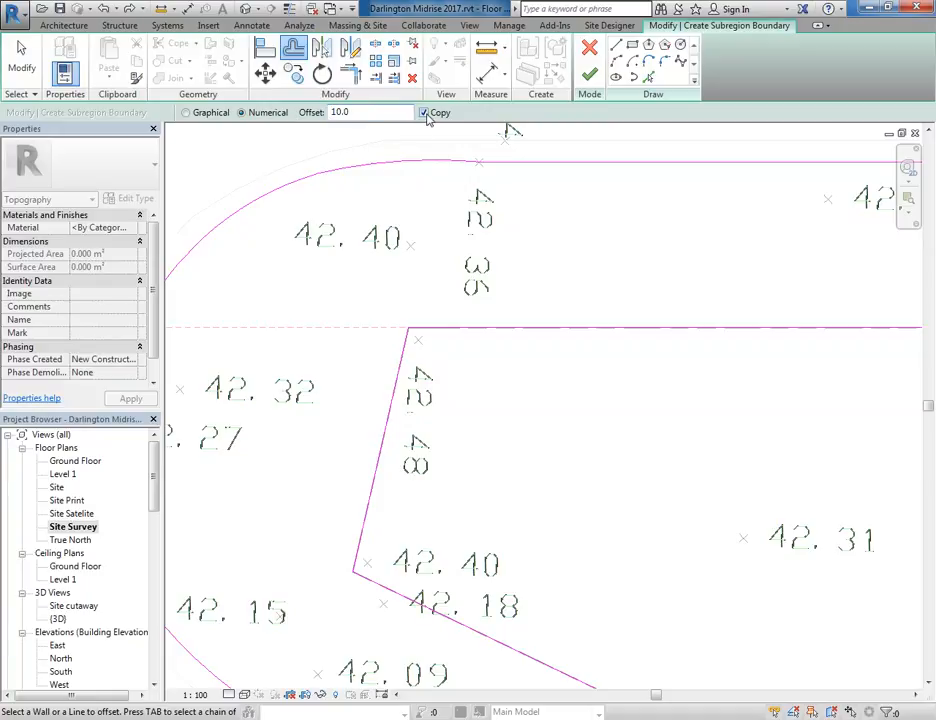
pyautogui.click(426, 115)
pyautogui.moveTo(435, 249); pyautogui.dragTo(404, 223, button='middle')
pyautogui.scroll(1, 430, 157)
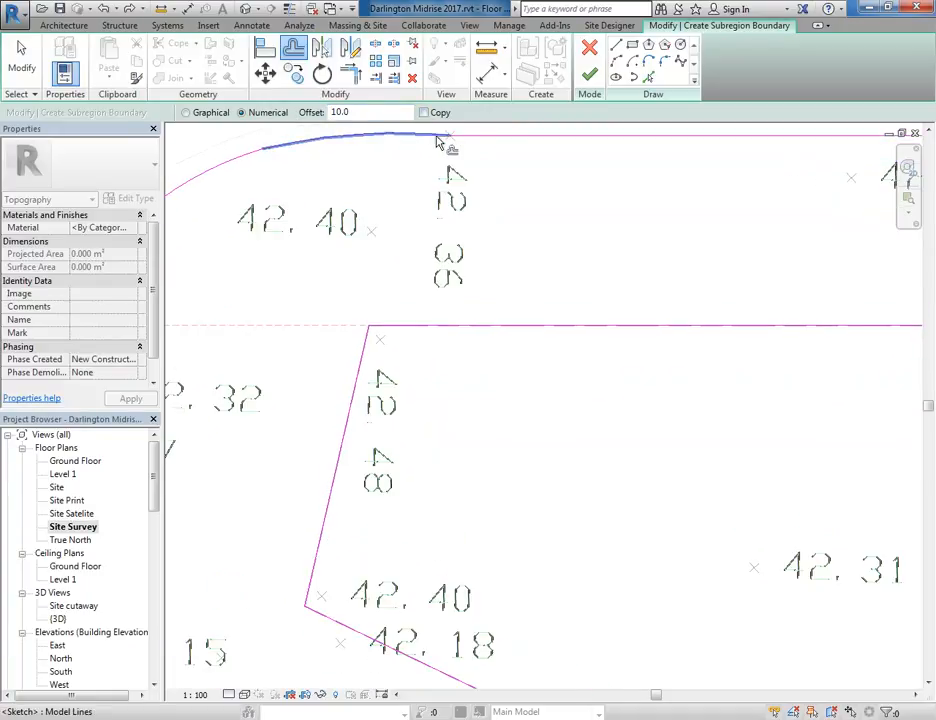
pyautogui.scroll(2, 395, 340)
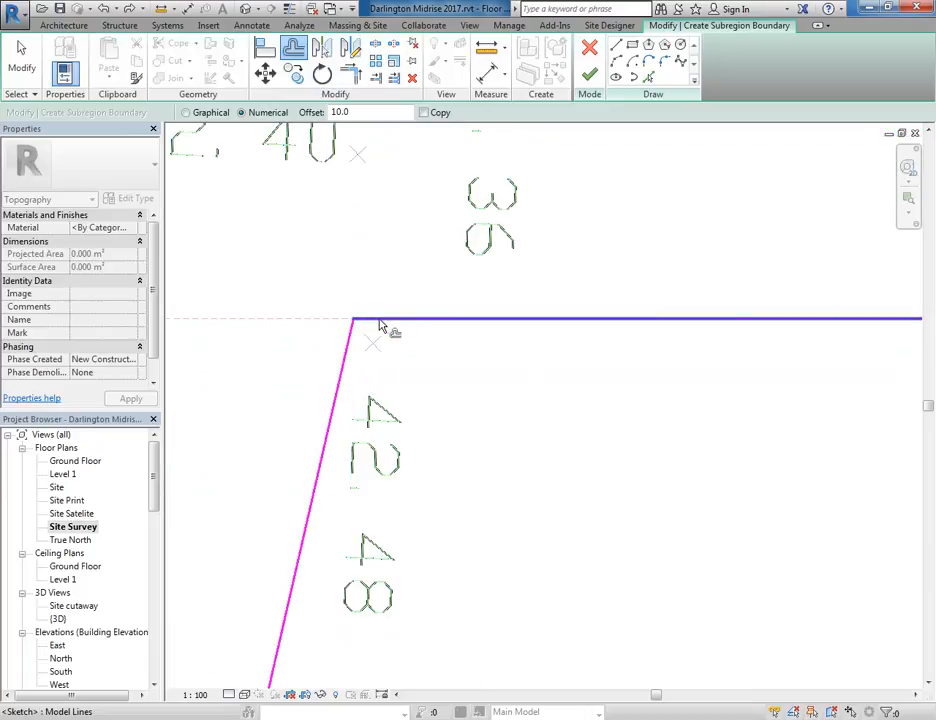
pyautogui.moveTo(373, 267); pyautogui.dragTo(393, 267, button='middle')
pyautogui.scroll(3, 390, 285)
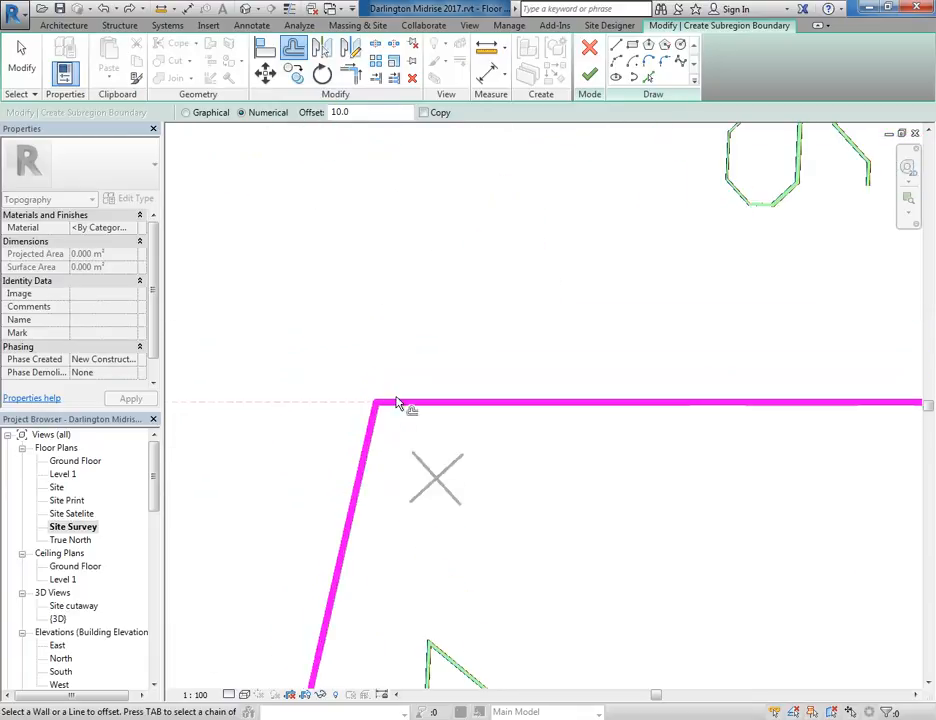
pyautogui.scroll(-5, 407, 368)
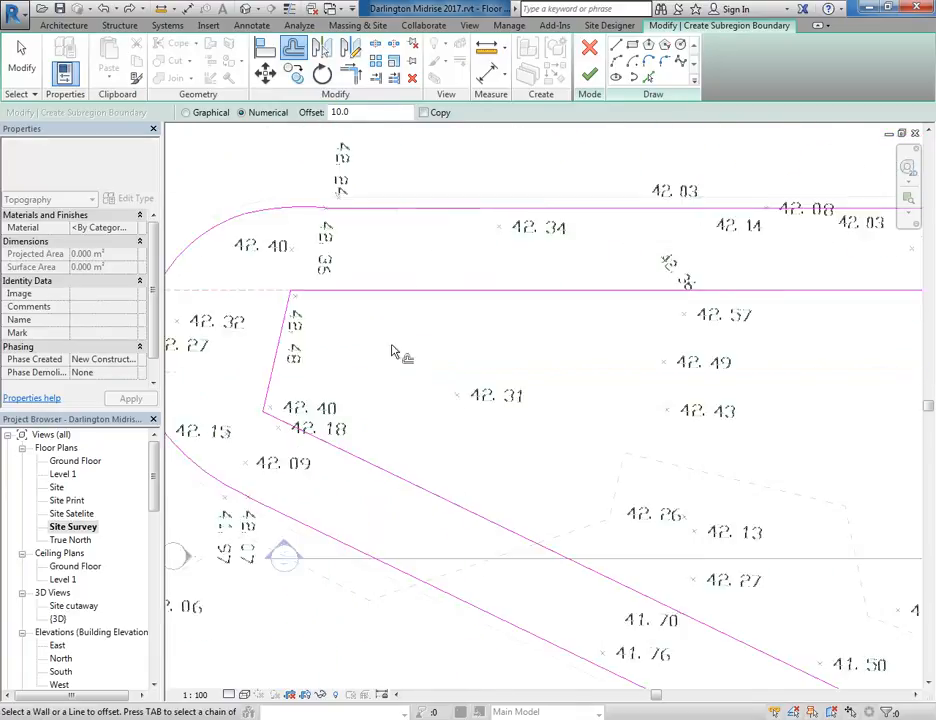
pyautogui.scroll(-3, 408, 370)
pyautogui.moveTo(407, 374); pyautogui.dragTo(283, 376, button='middle')
pyautogui.scroll(-2, 338, 362)
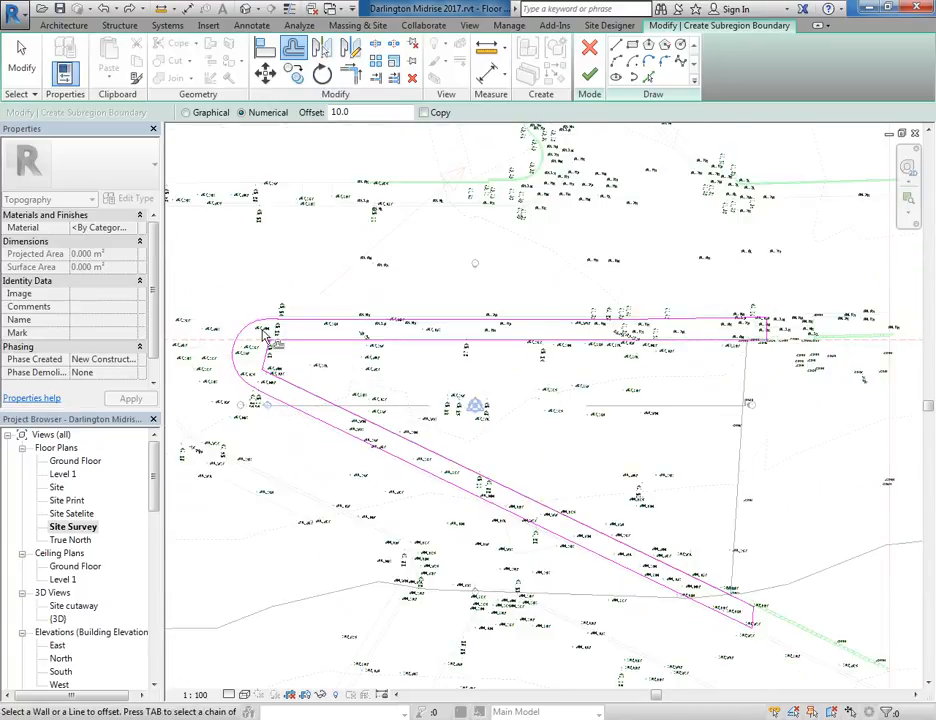
# - Offset the sketch lines along the western and southern property boundaries 10 mm outward into the footpath
pyautogui.scroll(5, 267, 340)
pyautogui.moveTo(267, 340); pyautogui.dragTo(391, 315, button='middle')
pyautogui.scroll(2, 385, 310)
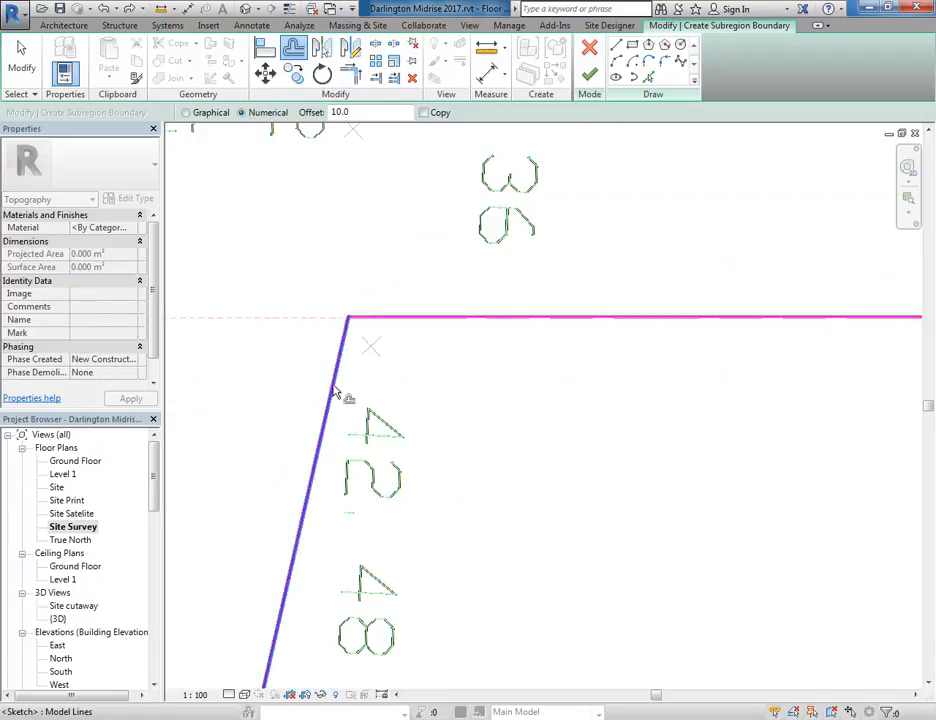
pyautogui.scroll(3, 330, 400)
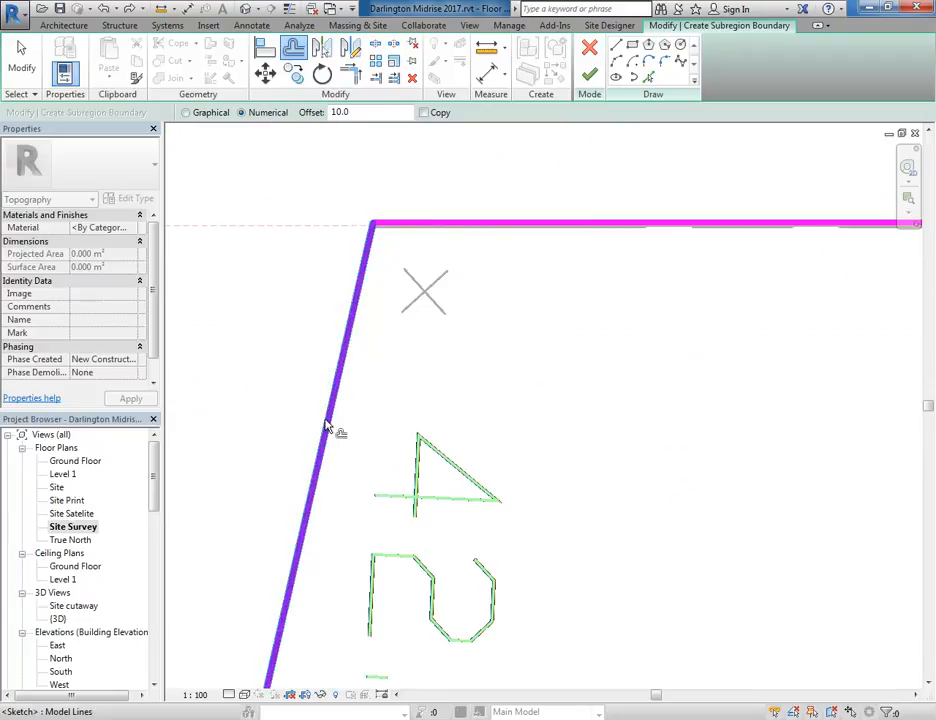
pyautogui.scroll(-3, 305, 412)
pyautogui.moveTo(300, 450); pyautogui.dragTo(342, 239, button='middle')
pyautogui.moveTo(345, 460); pyautogui.dragTo(345, 299, button='middle')
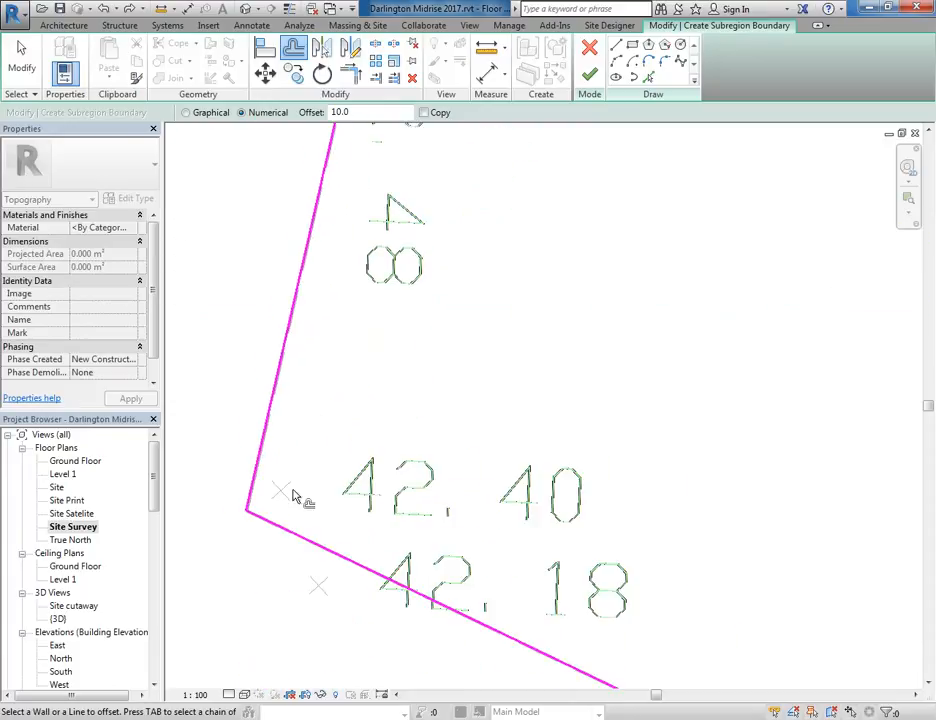
pyautogui.scroll(3, 294, 487)
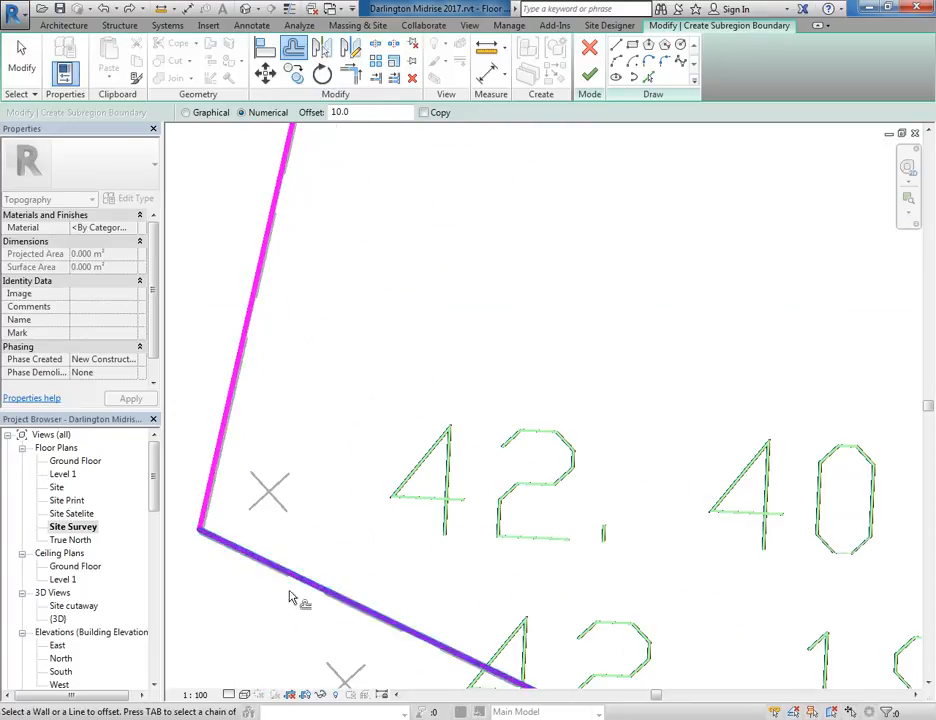
pyautogui.press('Escape')
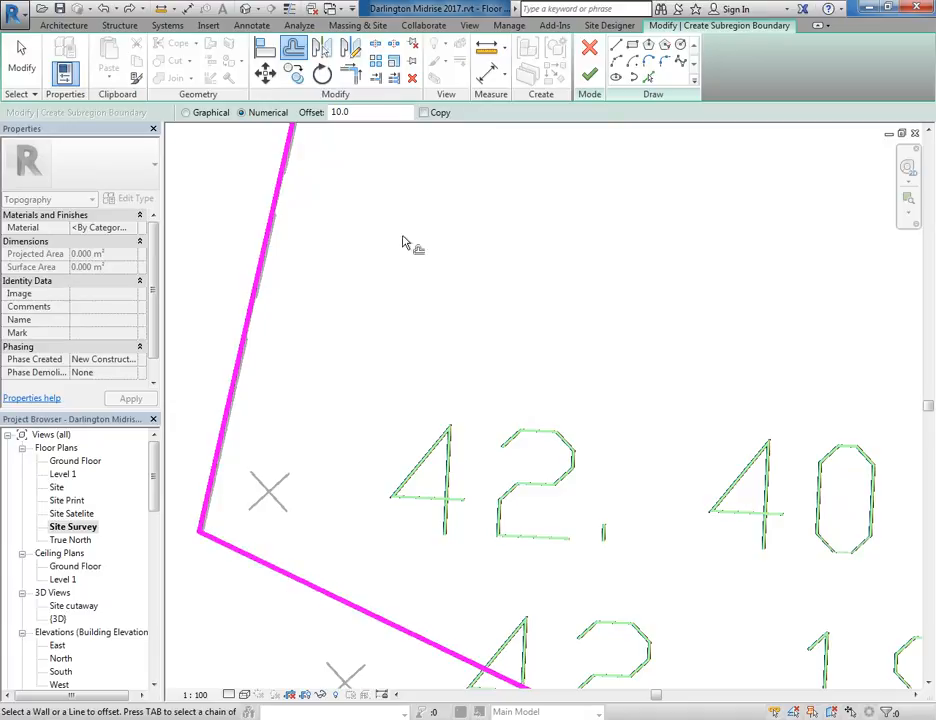
pyautogui.click(244, 555)
pyautogui.scroll(-8, 319, 408)
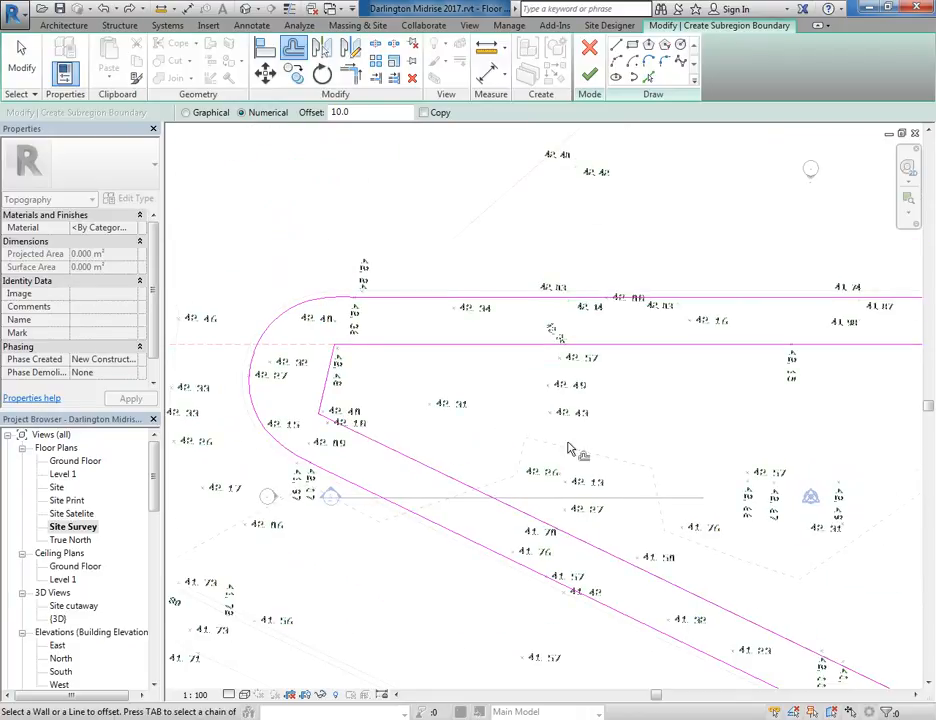
pyautogui.moveTo(462, 434); pyautogui.dragTo(414, 434, button='middle')
pyautogui.scroll(-1, 470, 438)
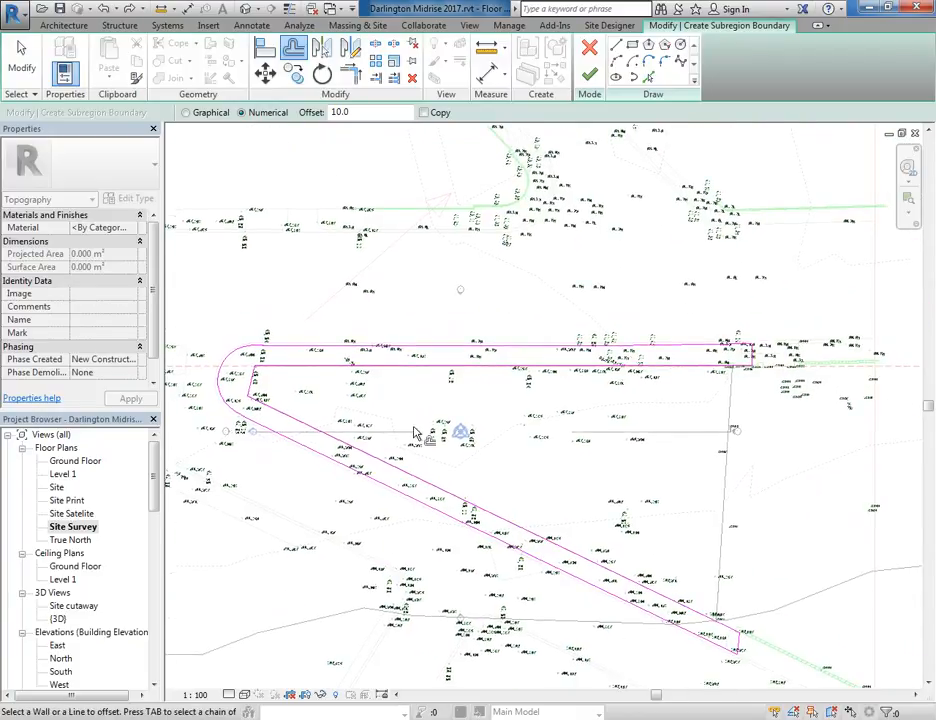
# - Finish the footpath subregion sketch, open the Site cutaway 3D view and clear the selection
pyautogui.click(589, 75)
pyautogui.click(76, 608)
pyautogui.doubleClick(75, 611)
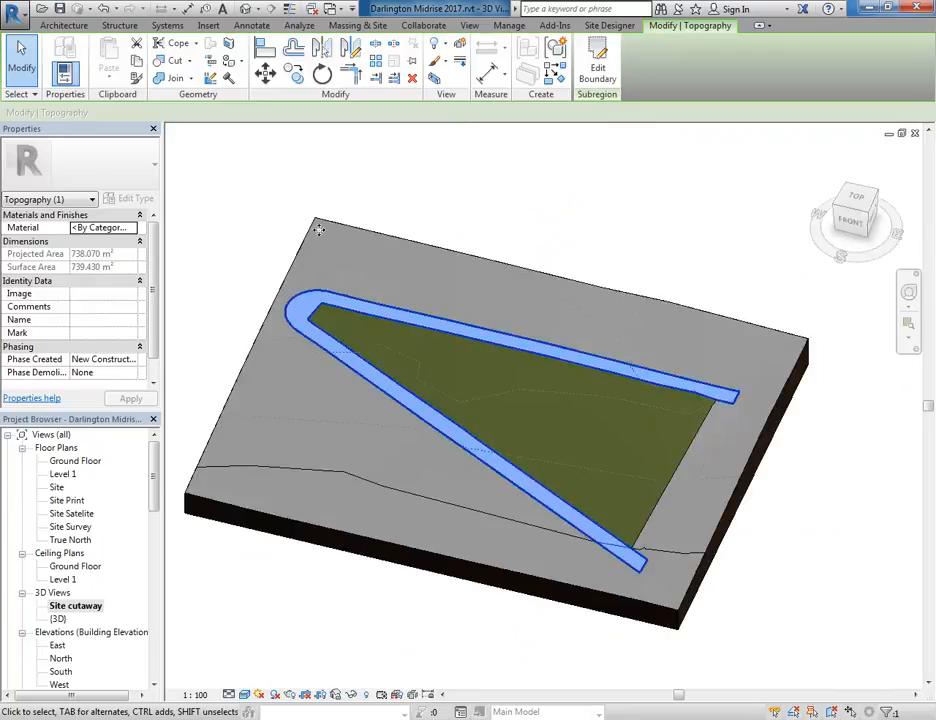
pyautogui.click(242, 163)
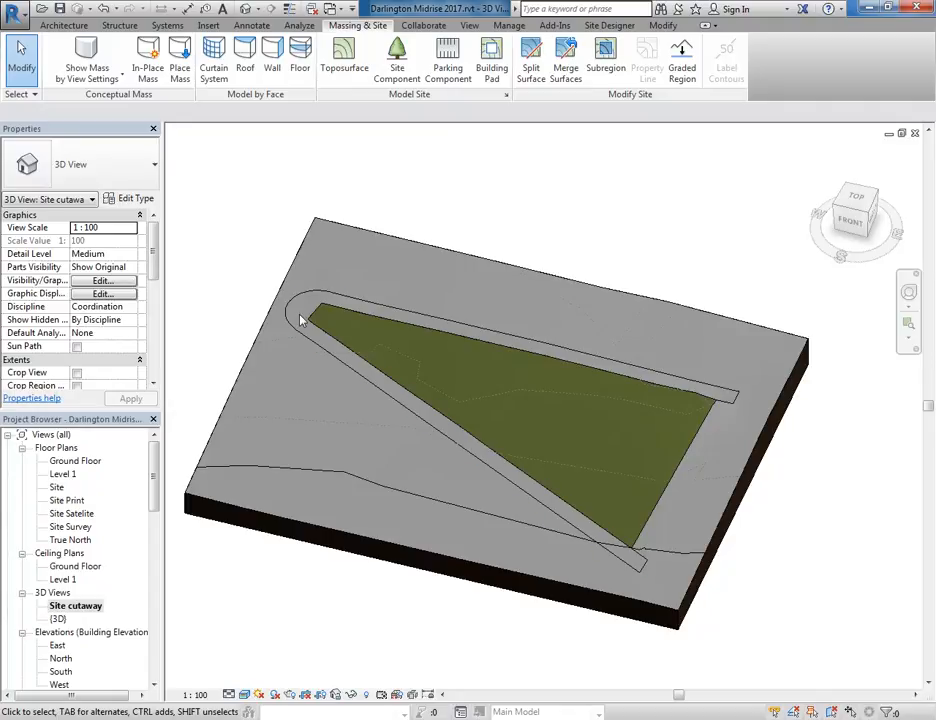
# - For the footpath subregion's material, duplicate Site - Grass and name the copy Site - Pavement
pyautogui.scroll(2, 343, 426)
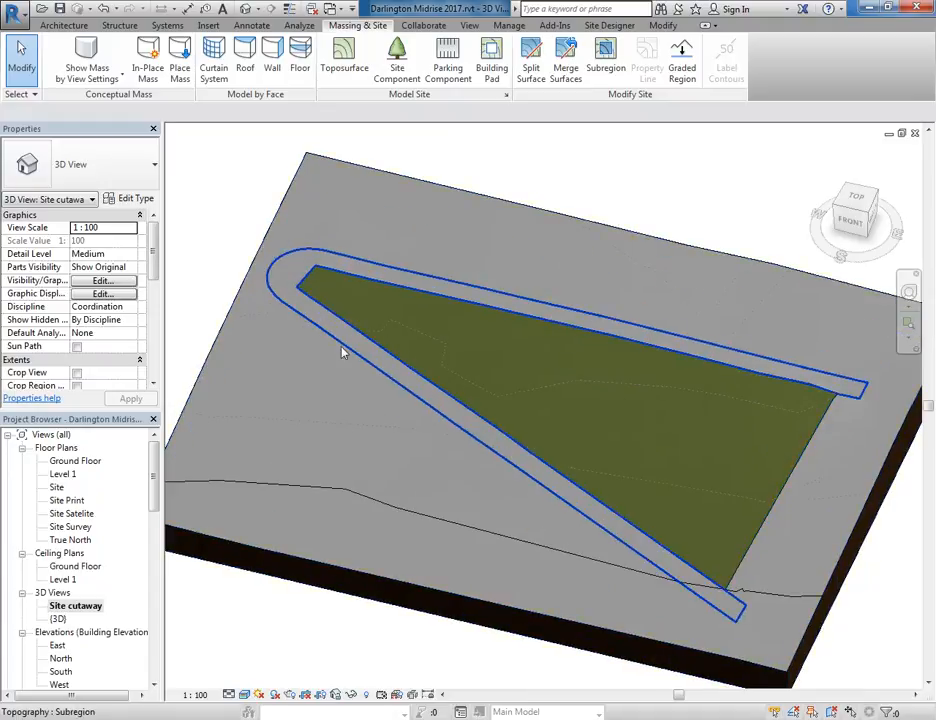
pyautogui.click(271, 265)
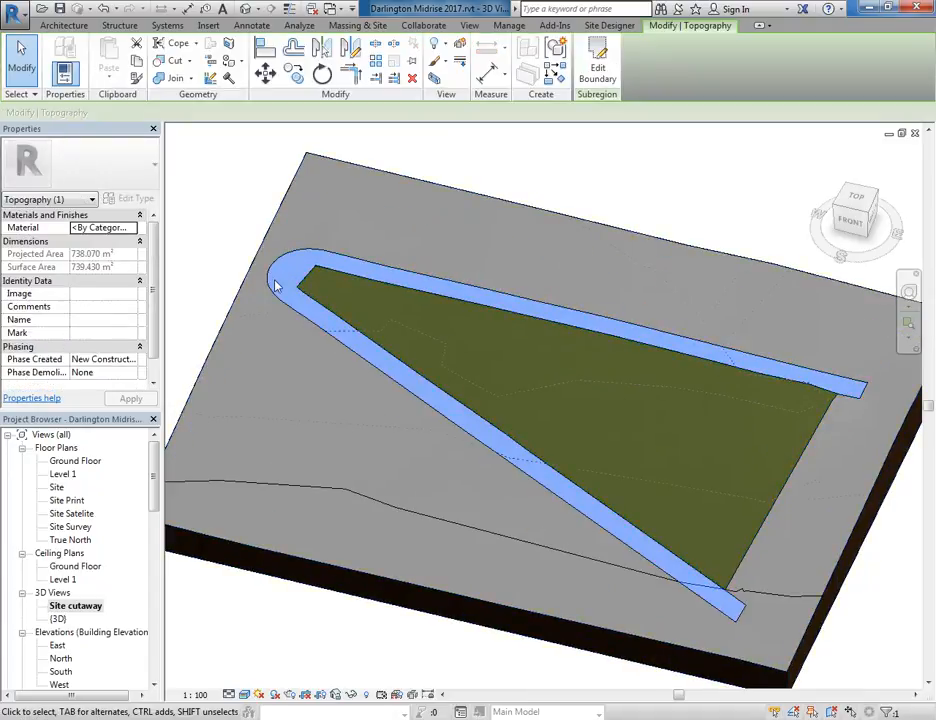
pyautogui.click(132, 228)
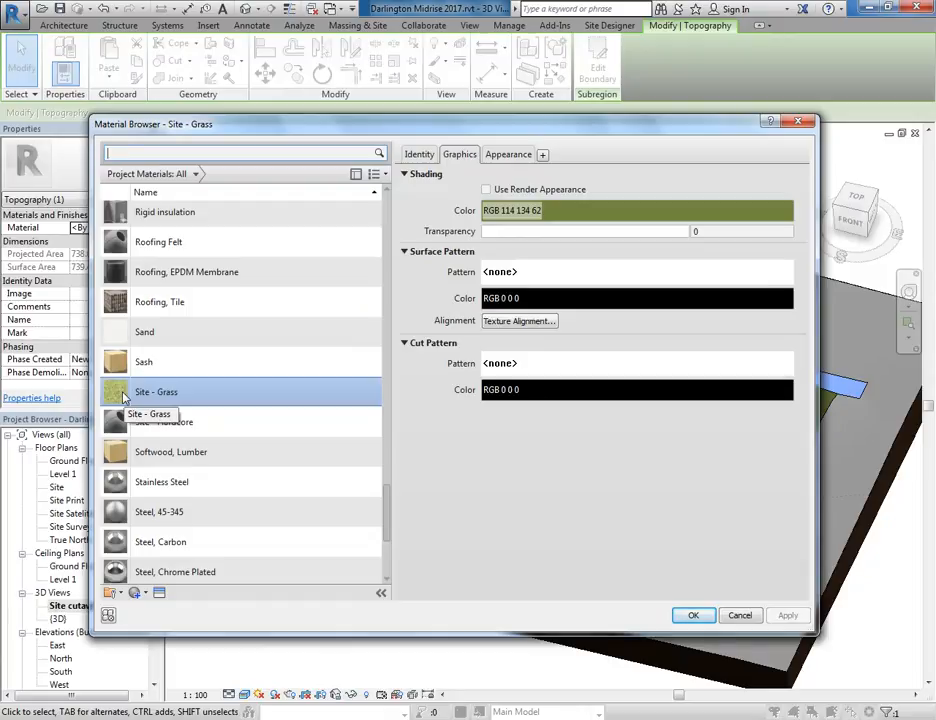
pyautogui.rightClick(123, 398)
pyautogui.click(152, 419)
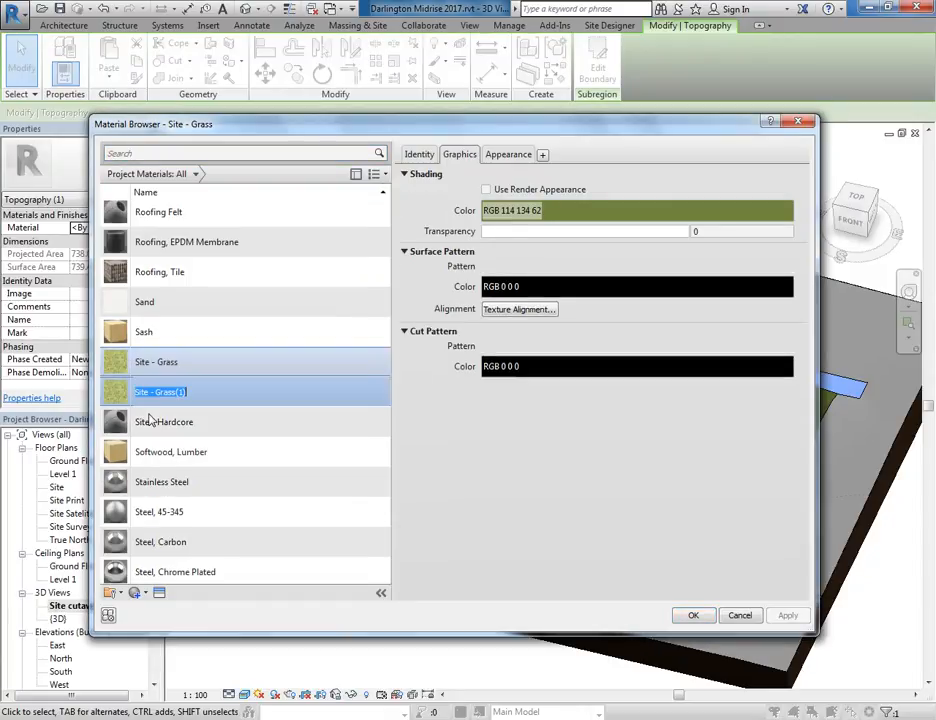
pyautogui.press('BackSpace')
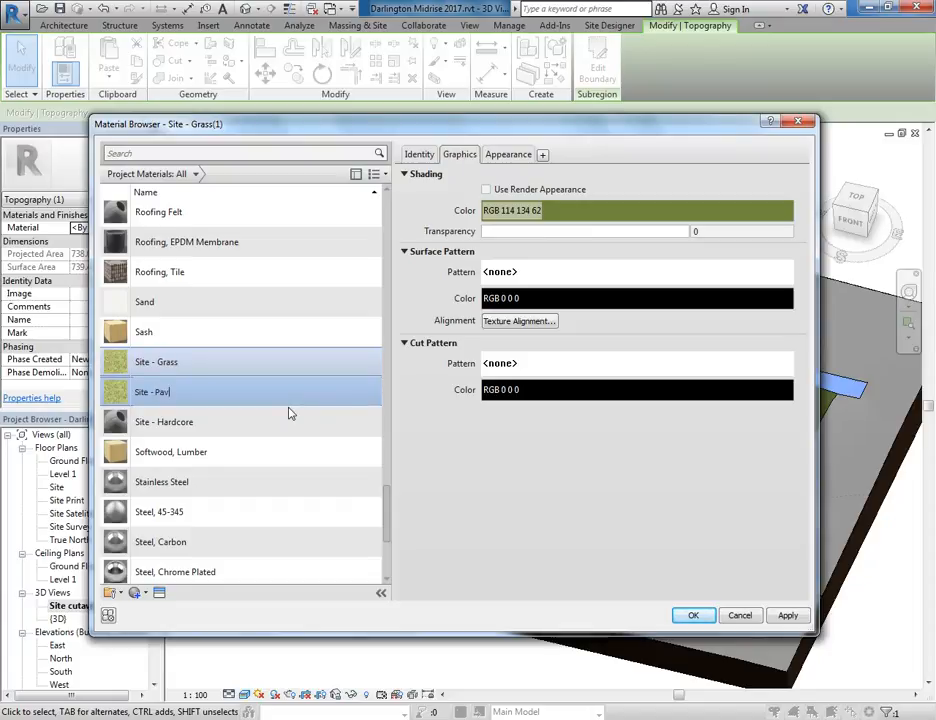
pyautogui.write('Pavement')
pyautogui.press('Return')
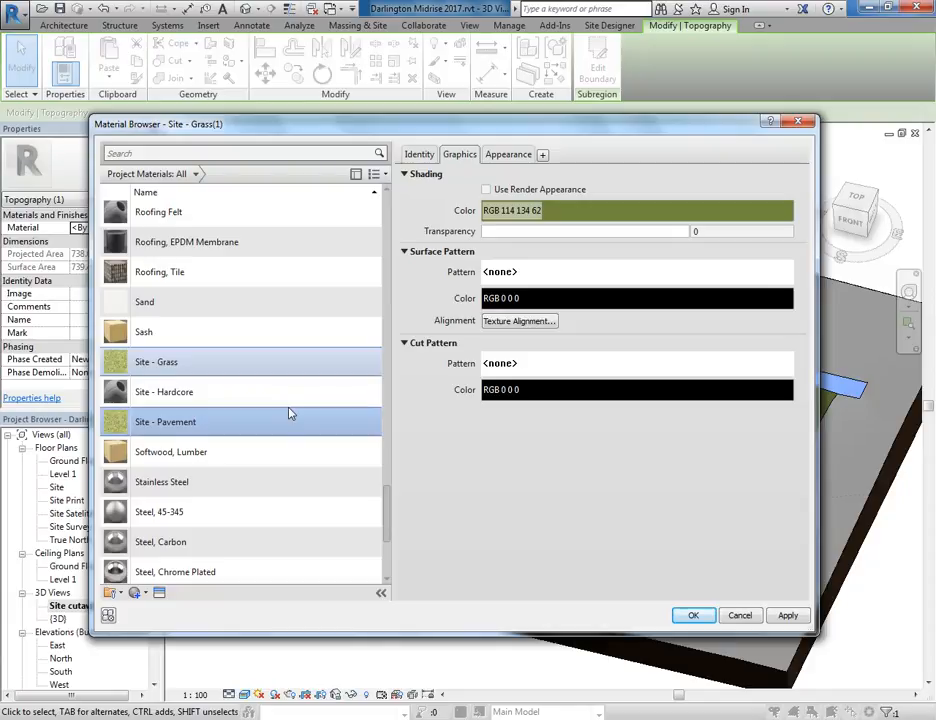
# - Replace the Site - Pavement appearance with the Flat - Broom Gray concrete asset from the Appearance Library
pyautogui.click(510, 156)
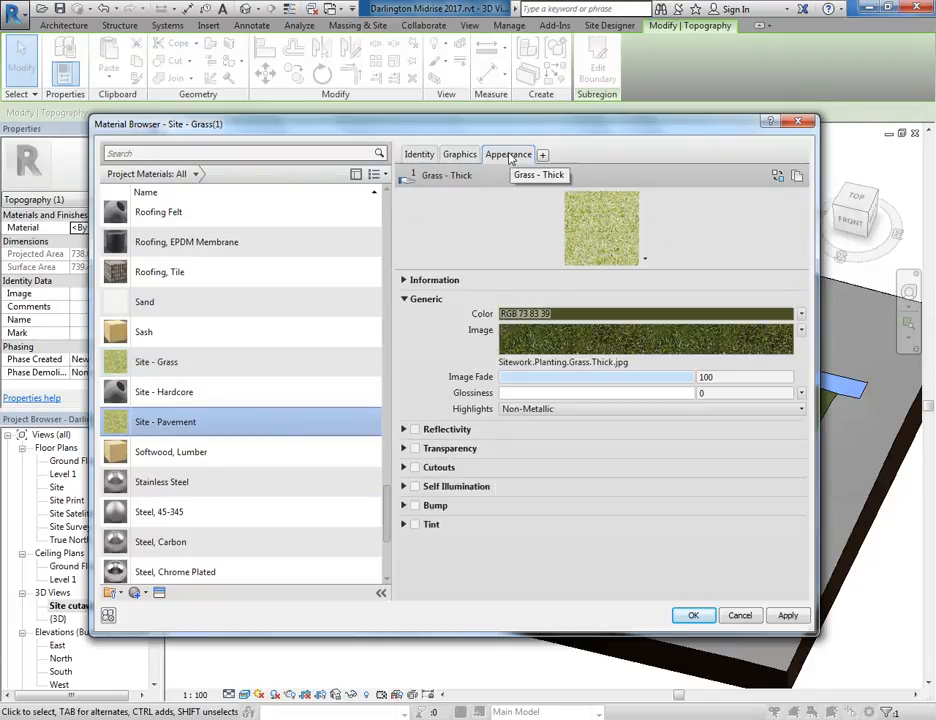
pyautogui.rightClick(510, 157)
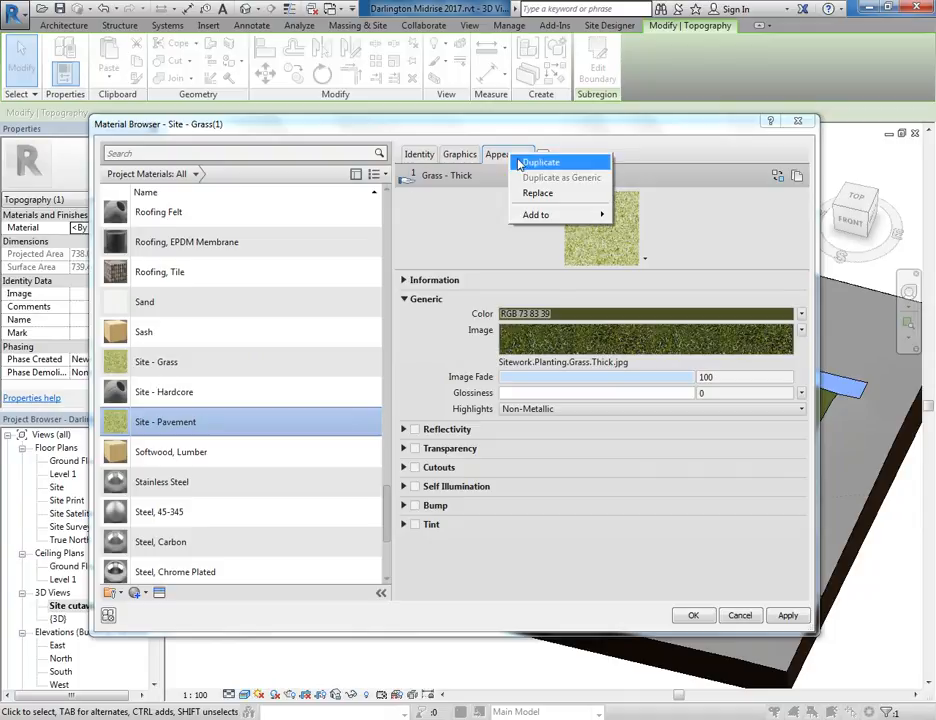
pyautogui.click(536, 194)
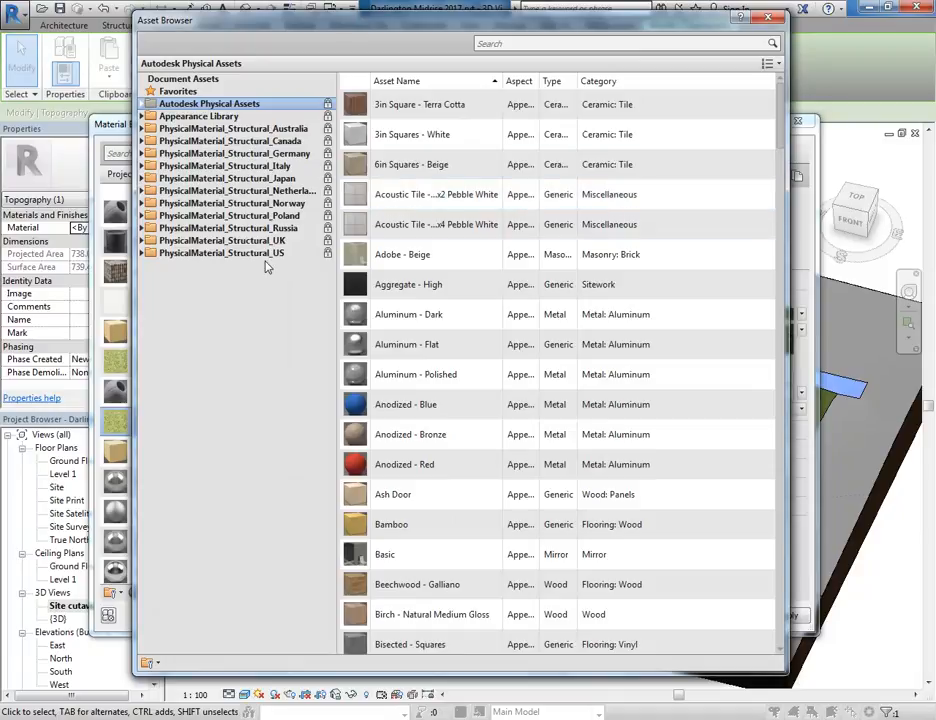
pyautogui.click(190, 117)
pyautogui.doubleClick(183, 118)
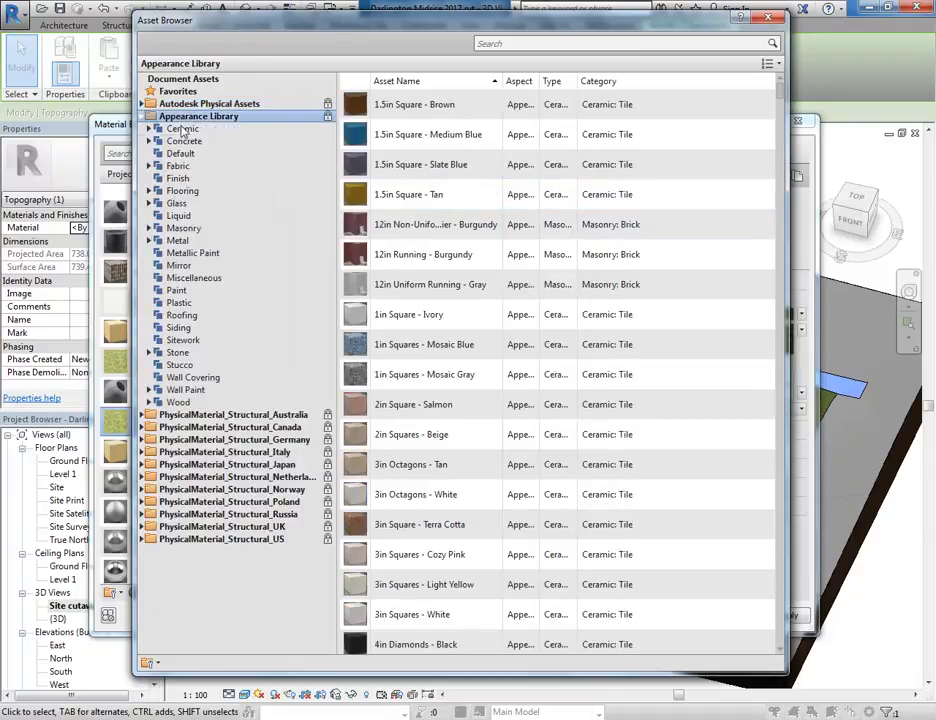
pyautogui.click(178, 142)
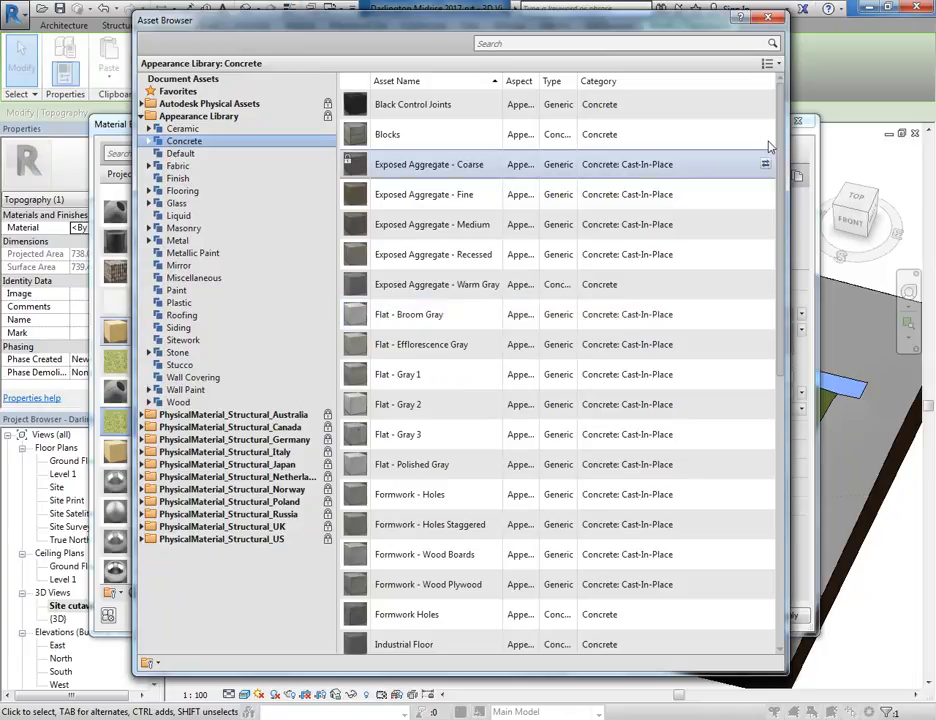
pyautogui.click(768, 18)
pyautogui.moveTo(558, 134); pyautogui.dragTo(558, 29)
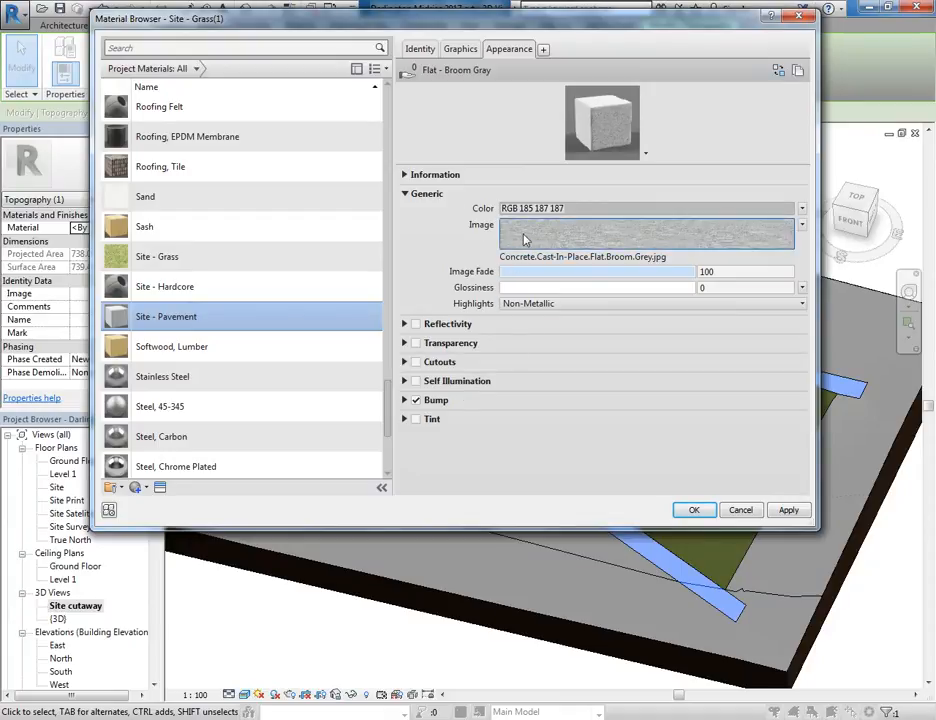
# - Remove the concrete texture image from the Site - Pavement appearance and check the surface in an enlarged preview
pyautogui.moveTo(550, 241)
pyautogui.click(802, 227)
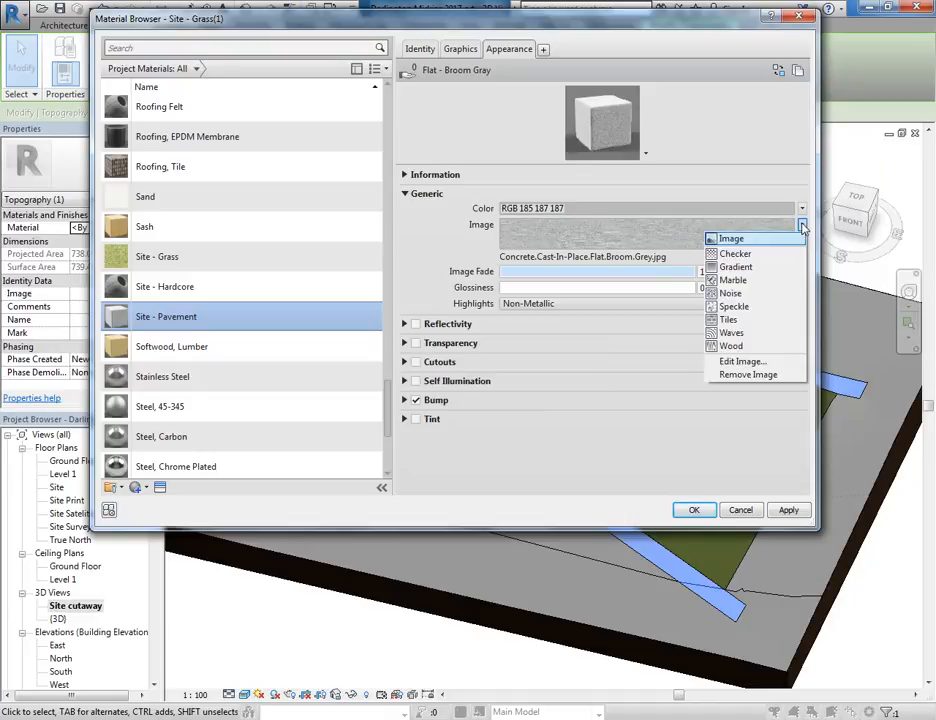
pyautogui.click(745, 375)
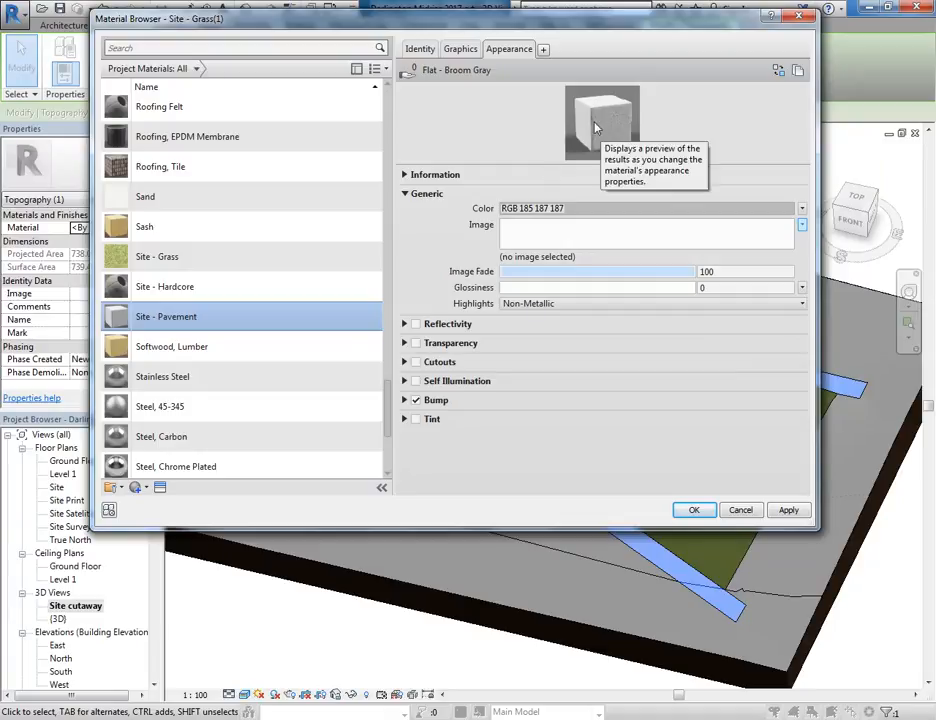
pyautogui.moveTo(593, 164); pyautogui.dragTo(581, 310)
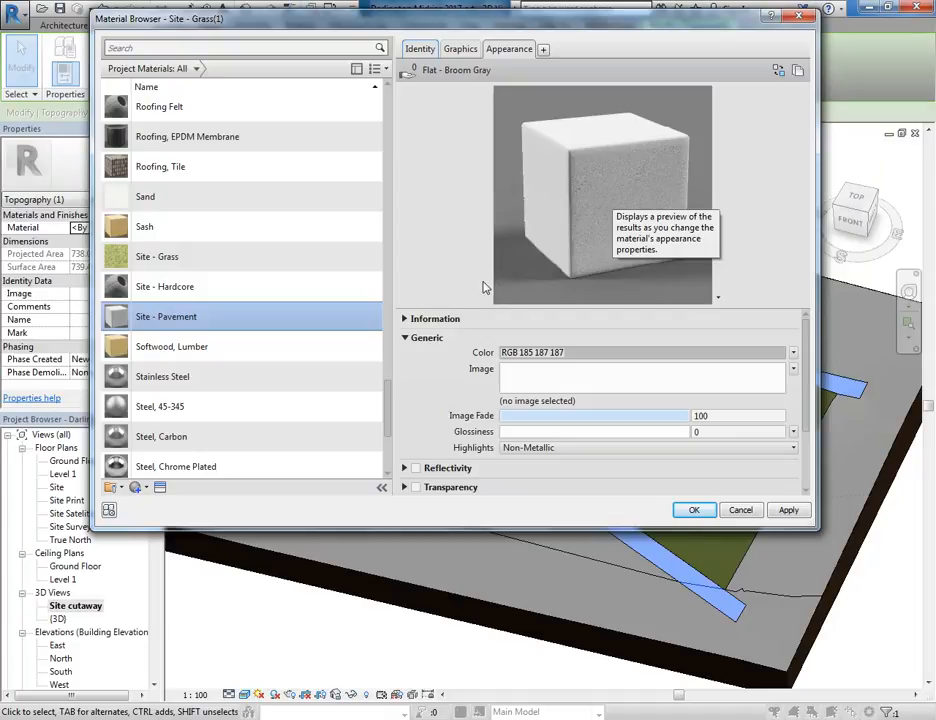
pyautogui.moveTo(483, 306); pyautogui.dragTo(484, 188)
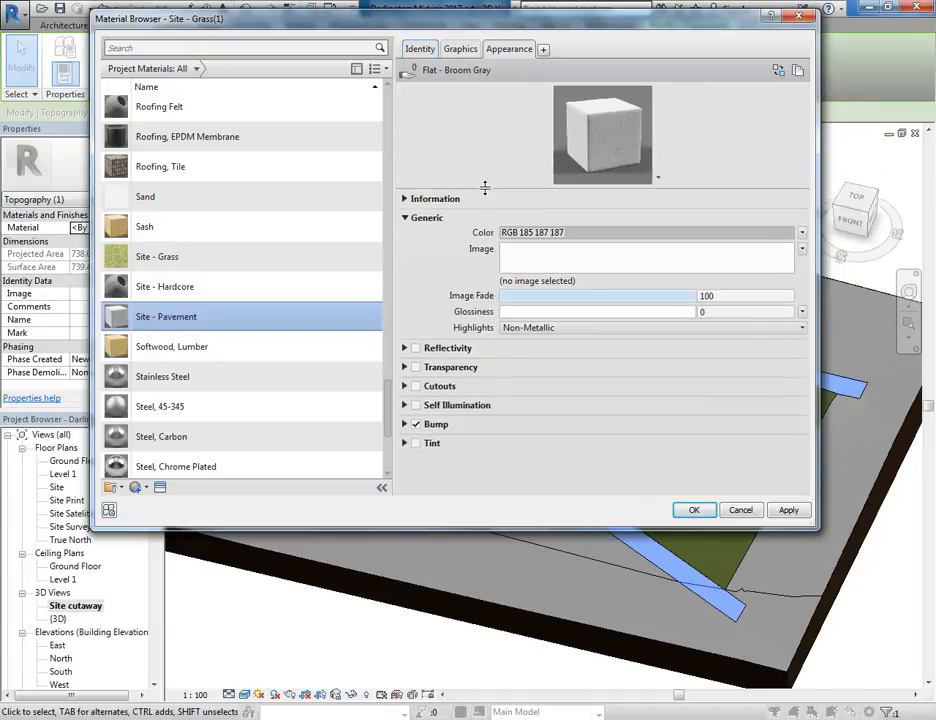
# - Turn off the bump map in the Site - Pavement appearance and enlarge the material preview
pyautogui.click(405, 426)
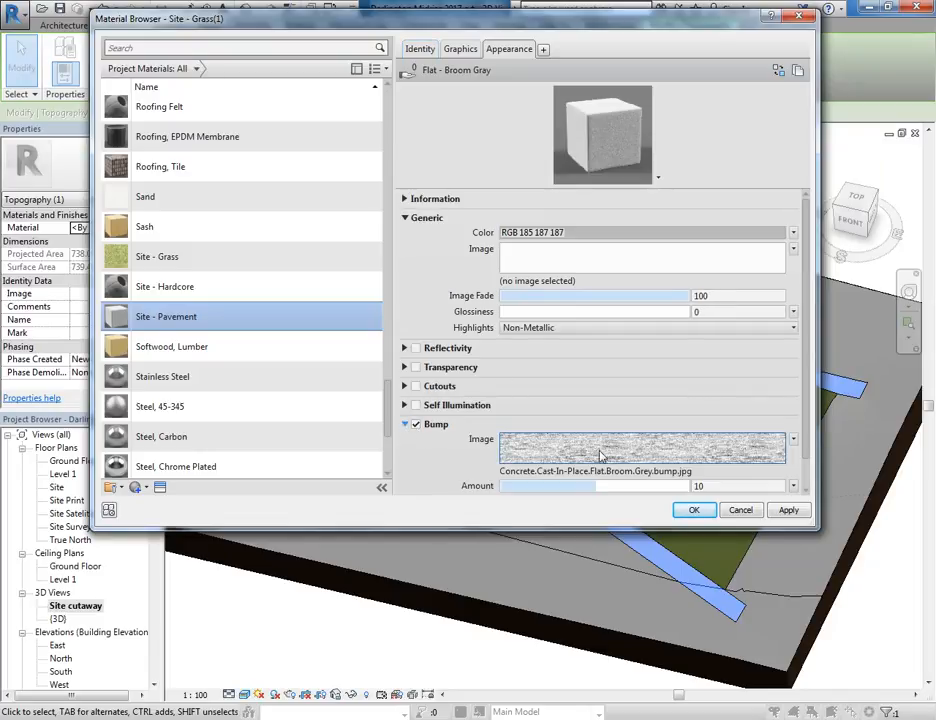
pyautogui.moveTo(601, 455)
pyautogui.click(416, 424)
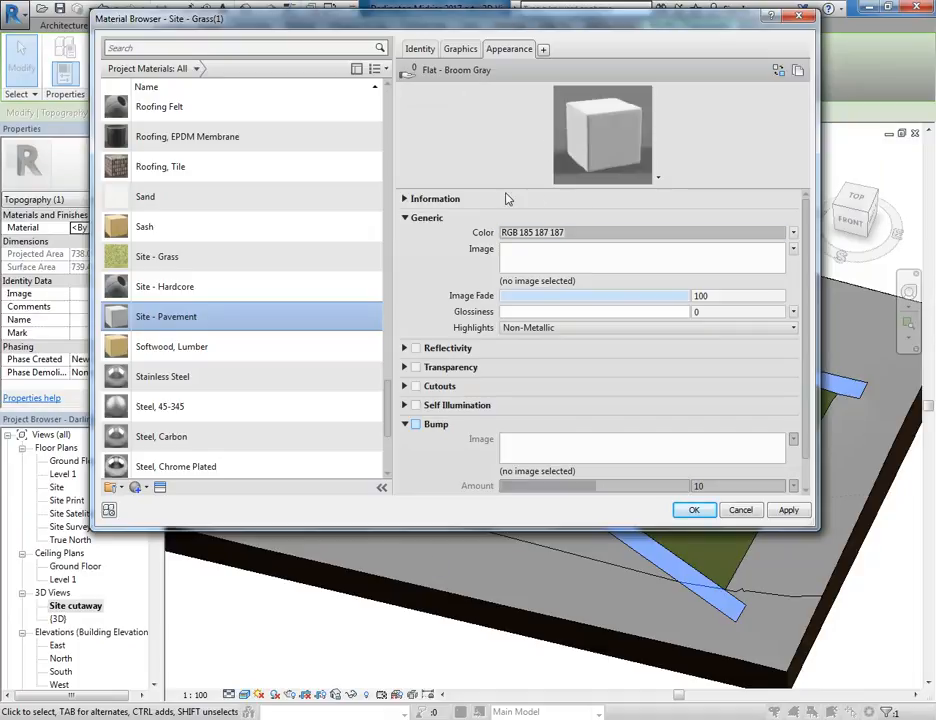
pyautogui.moveTo(501, 187); pyautogui.dragTo(509, 251)
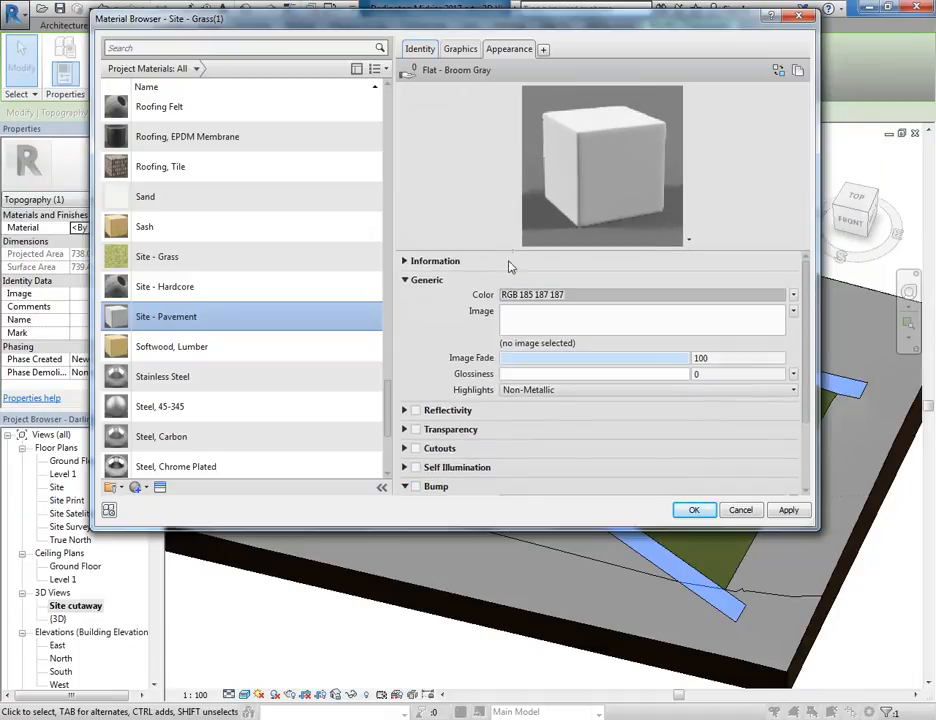
# - Darken the Site - Pavement appearance's generic color to RGB 142 145 145
pyautogui.click(585, 295)
pyautogui.moveTo(620, 198); pyautogui.dragTo(621, 221)
pyautogui.click(514, 398)
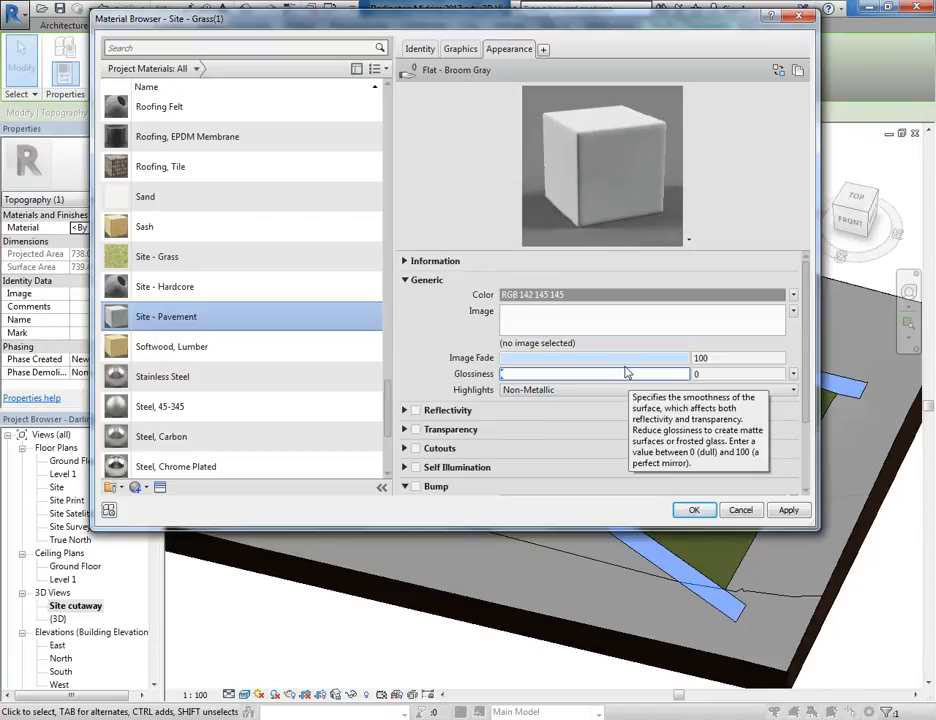
# - Copy the render color to Site - Pavement's shading, lighten it to RGB 167 169 169, and apply the material to the footpath subregion
pyautogui.click(460, 48)
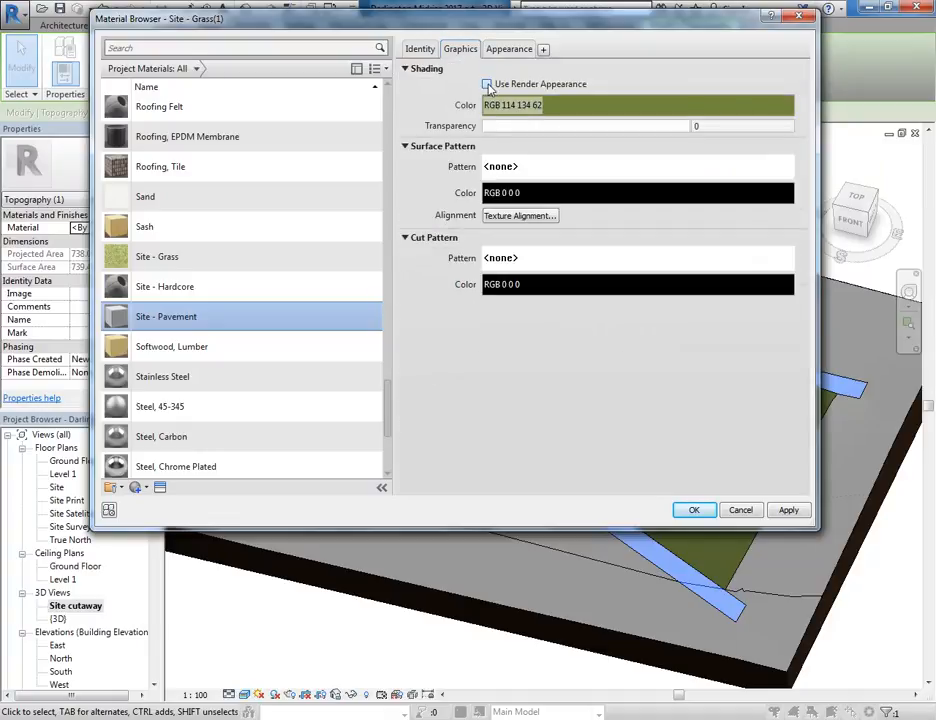
pyautogui.click(487, 84)
pyautogui.click(487, 84)
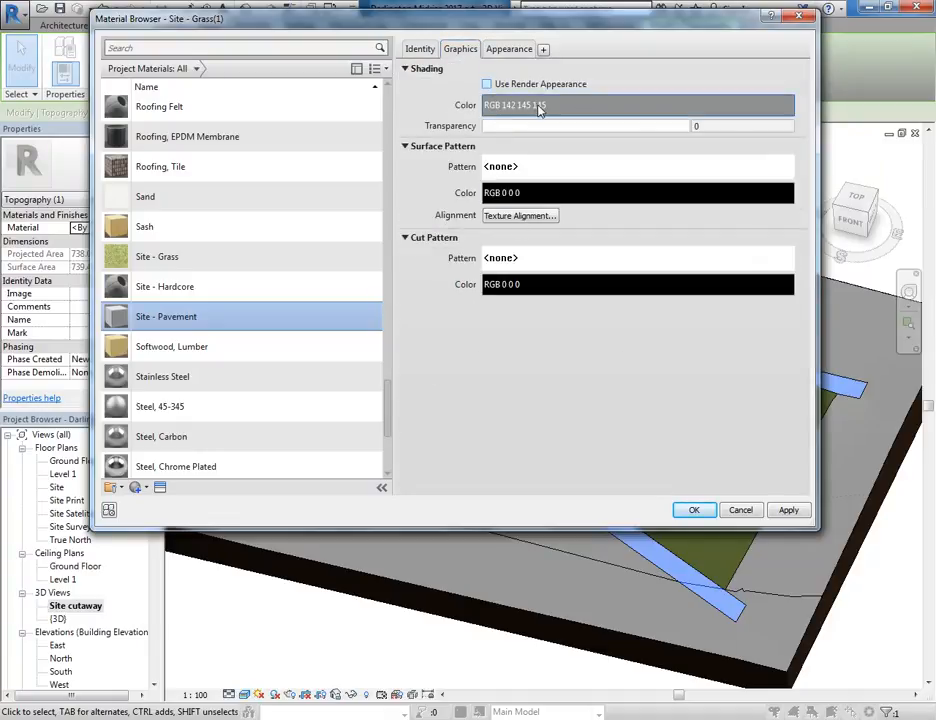
pyautogui.click(540, 107)
pyautogui.click(620, 209)
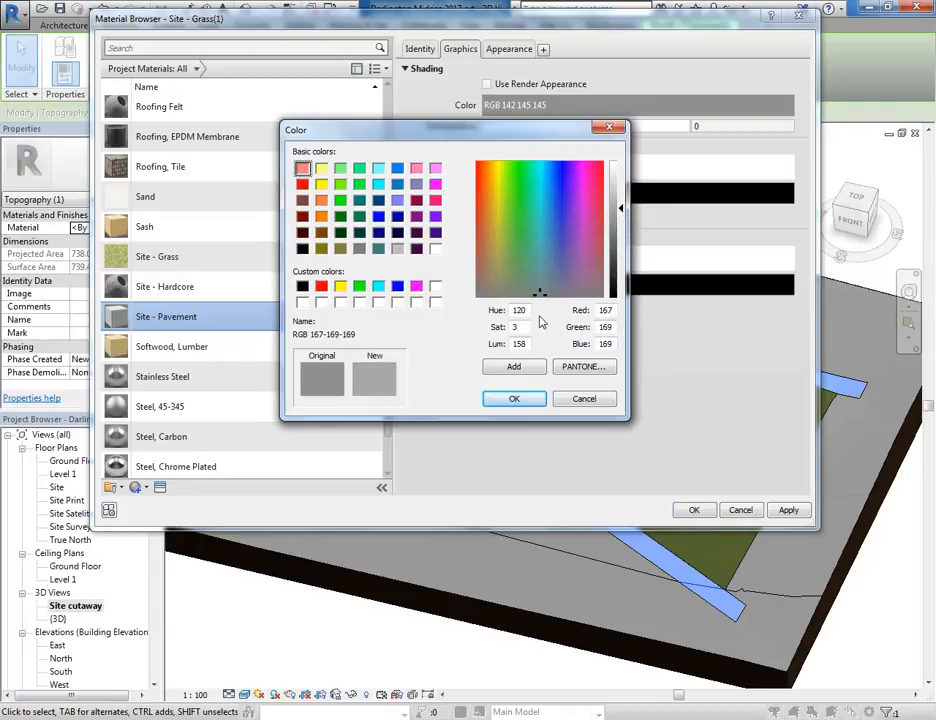
pyautogui.click(513, 398)
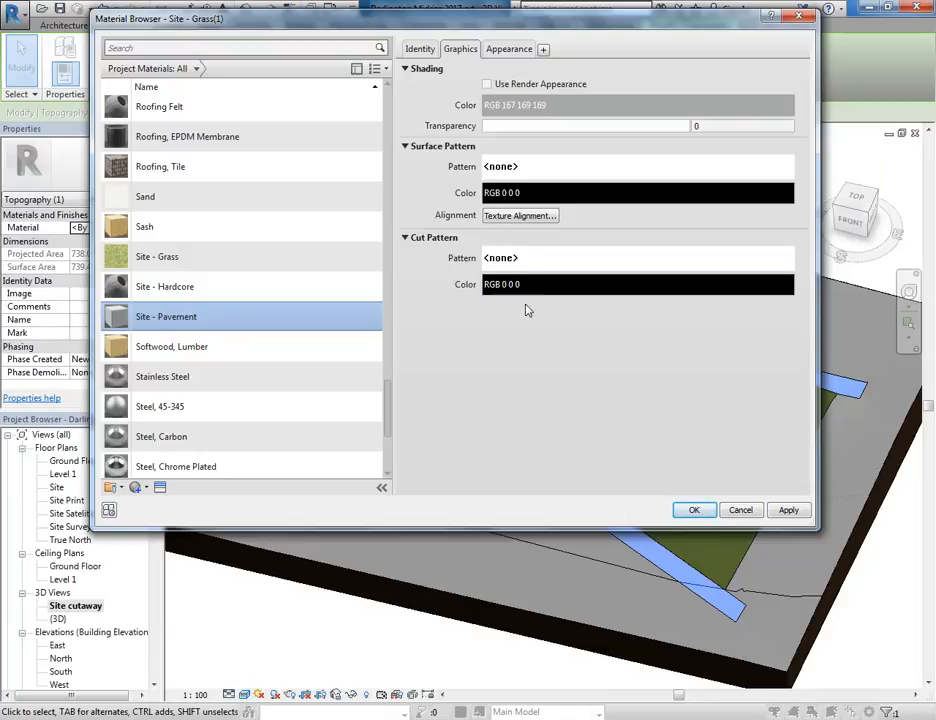
pyautogui.click(694, 511)
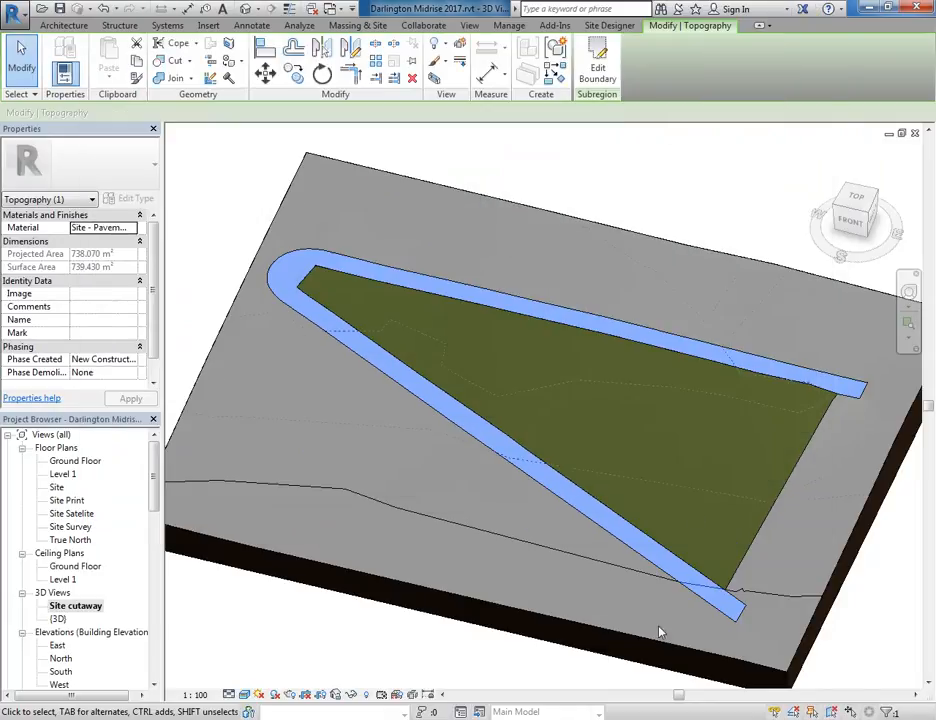
pyautogui.click(382, 637)
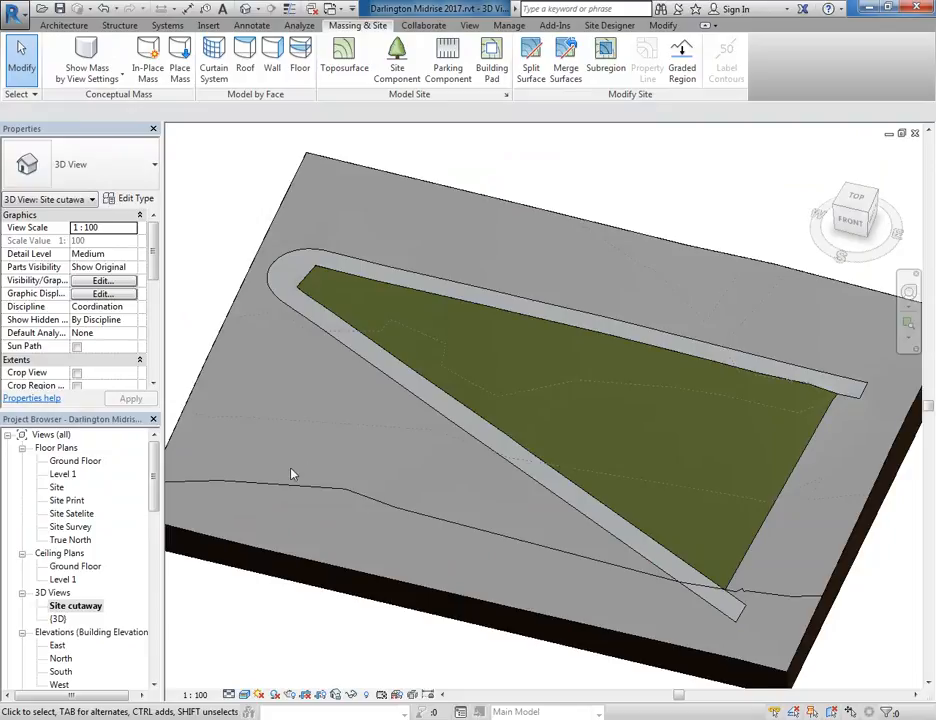
pyautogui.scroll(-2, 292, 474)
pyautogui.moveTo(292, 474); pyautogui.dragTo(340, 472, button='middle')
pyautogui.scroll(1, 358, 470)
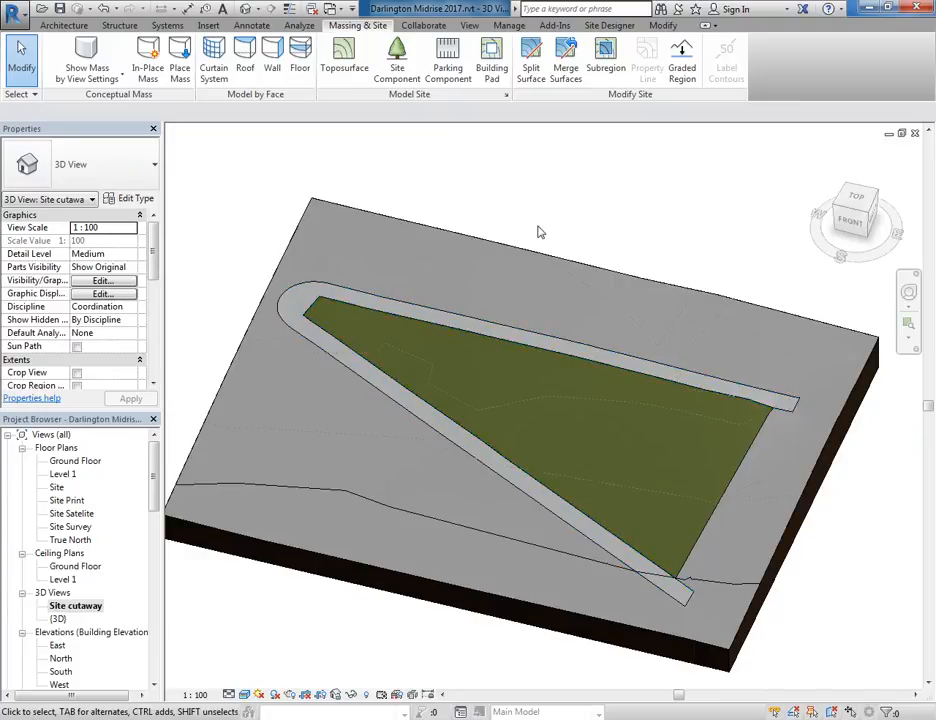
pyautogui.moveTo(538, 232); pyautogui.dragTo(507, 236, button='middle')
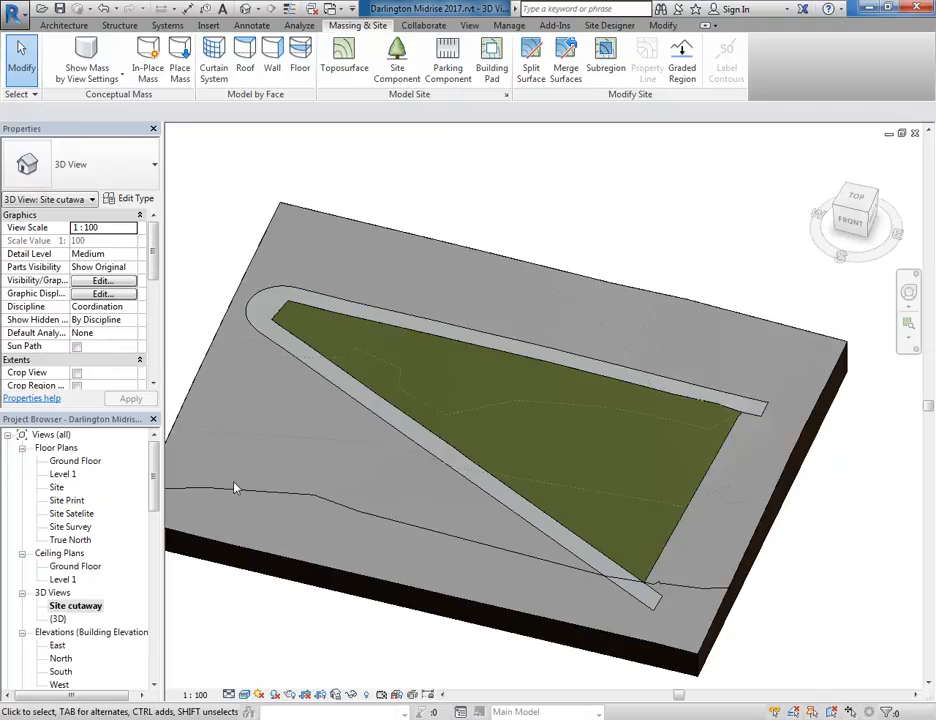
# - Open the Site Satelite floor plan and set its visual style to Wireframe
pyautogui.doubleClick(72, 513)
pyautogui.moveTo(487, 284); pyautogui.dragTo(478, 301, button='middle')
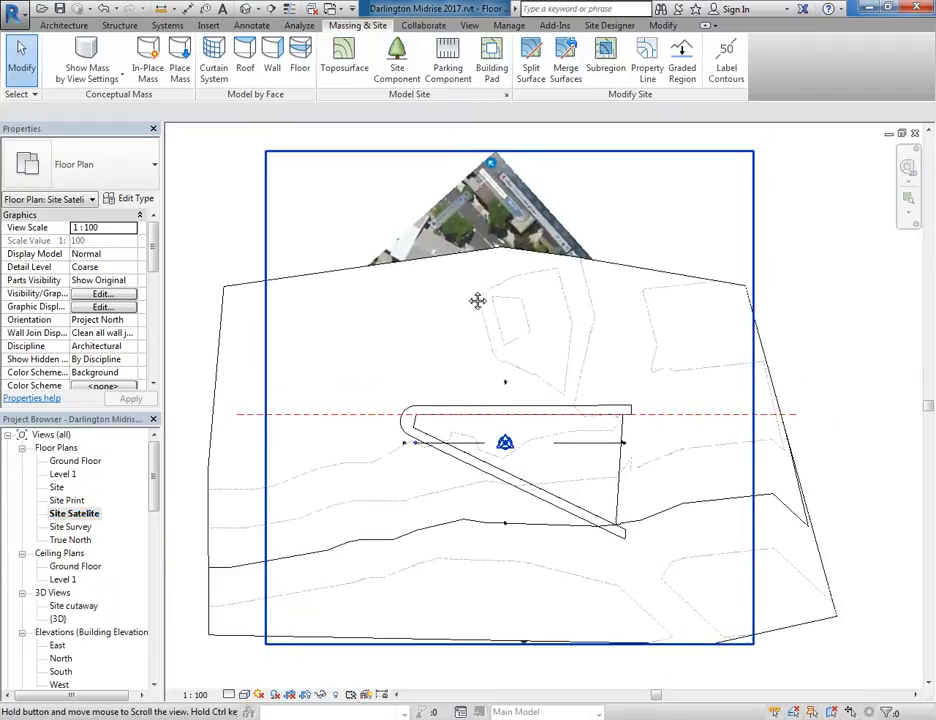
pyautogui.click(248, 697)
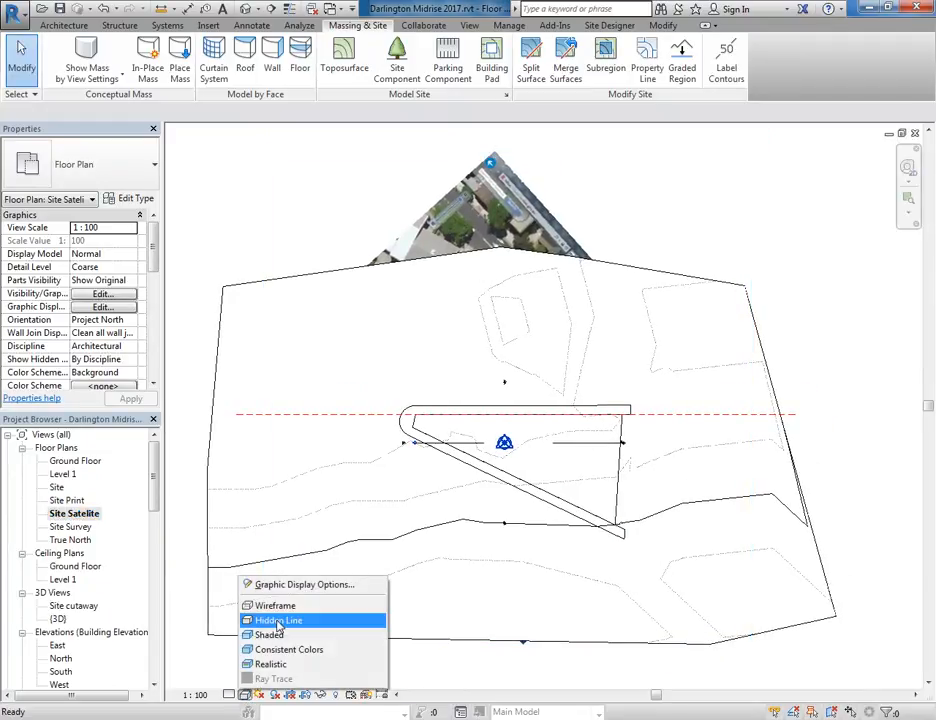
pyautogui.click(240, 429)
# - Examine the roads, footpaths and neighbouring buildings around the site on the satellite image and survey
pyautogui.scroll(4, 463, 487)
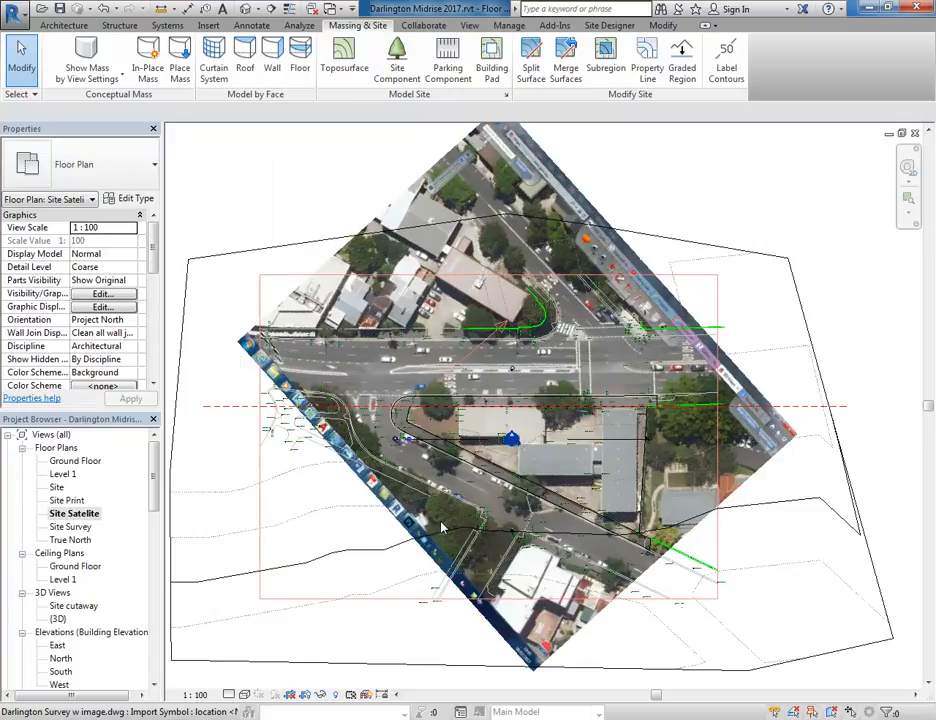
pyautogui.moveTo(453, 369); pyautogui.dragTo(541, 589, button='middle')
pyautogui.scroll(2, 437, 361)
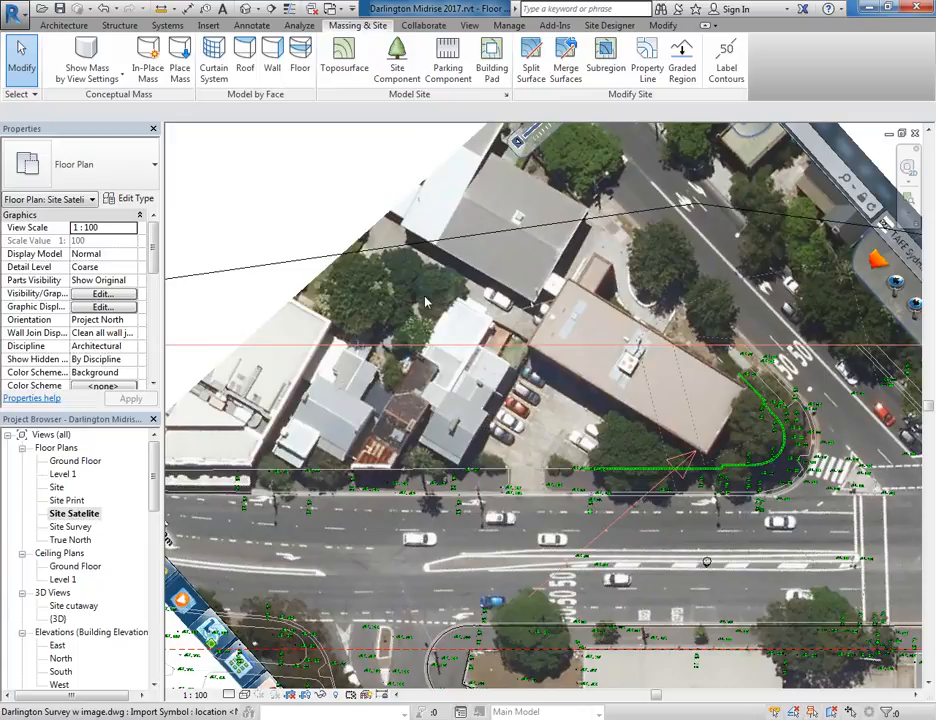
pyautogui.moveTo(572, 387); pyautogui.dragTo(306, 325, button='middle')
pyautogui.scroll(-1, 306, 325)
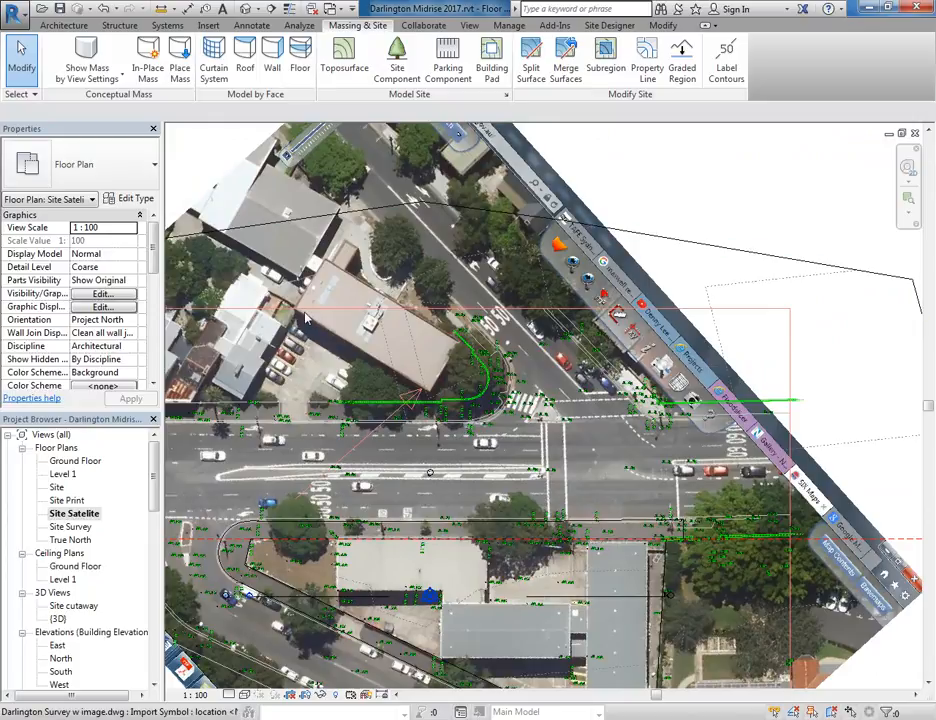
pyautogui.moveTo(403, 315); pyautogui.dragTo(497, 305, button='middle')
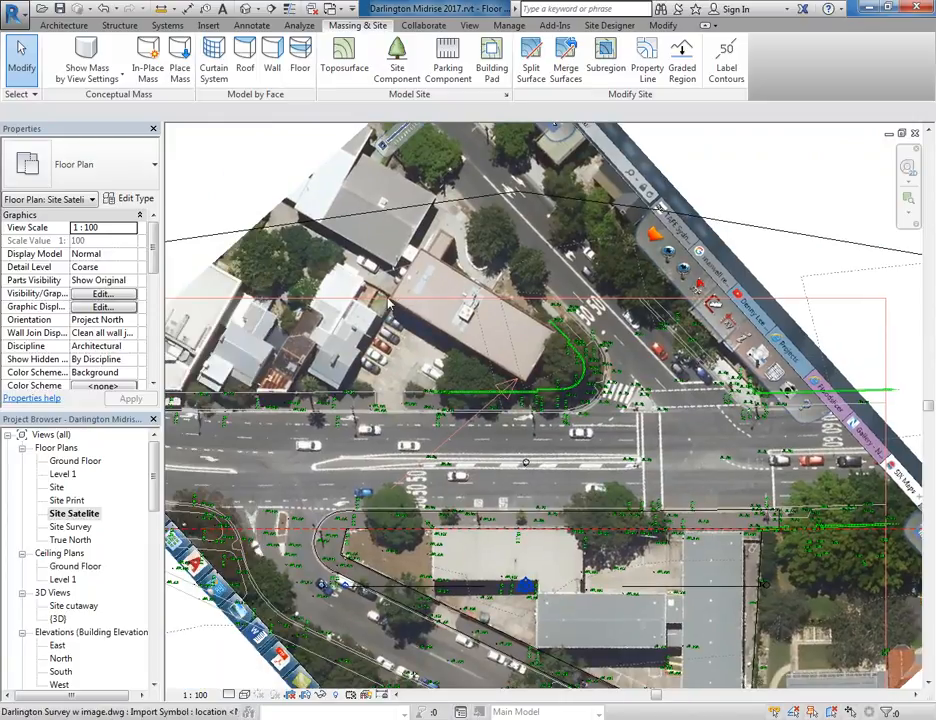
pyautogui.scroll(-2, 380, 292)
pyautogui.moveTo(478, 529); pyautogui.dragTo(462, 432, button='middle')
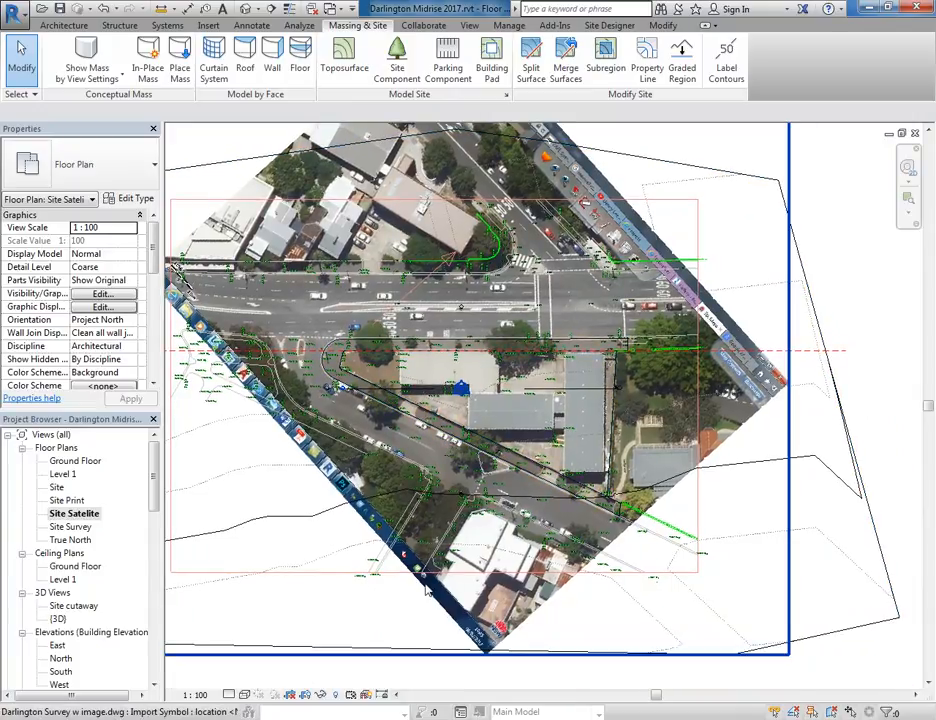
pyautogui.moveTo(333, 272); pyautogui.dragTo(360, 342, button='middle')
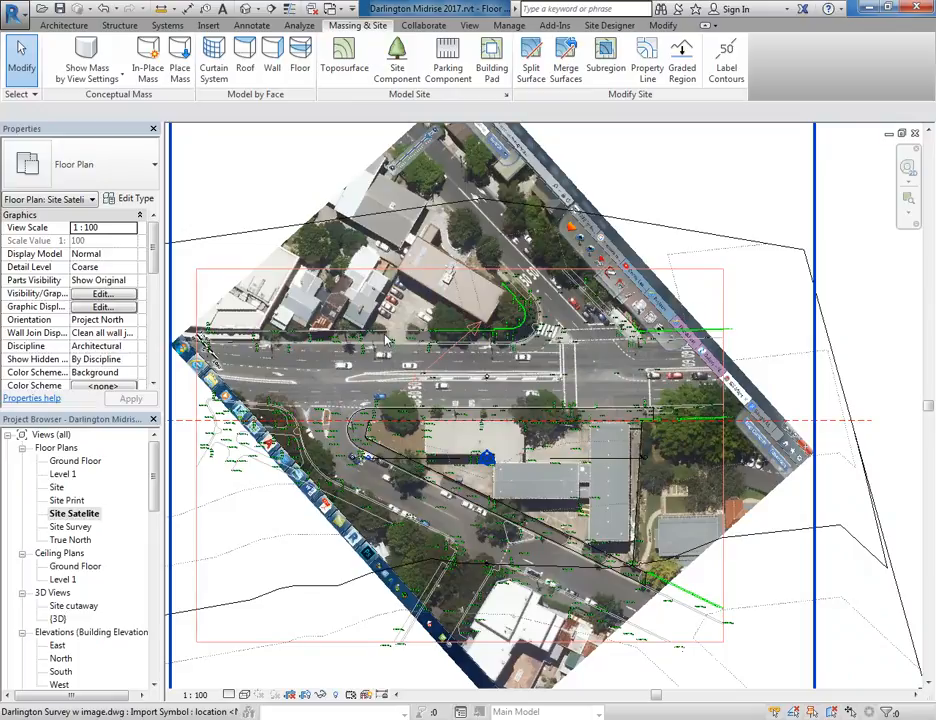
pyautogui.moveTo(508, 600); pyautogui.dragTo(508, 600, button='middle')
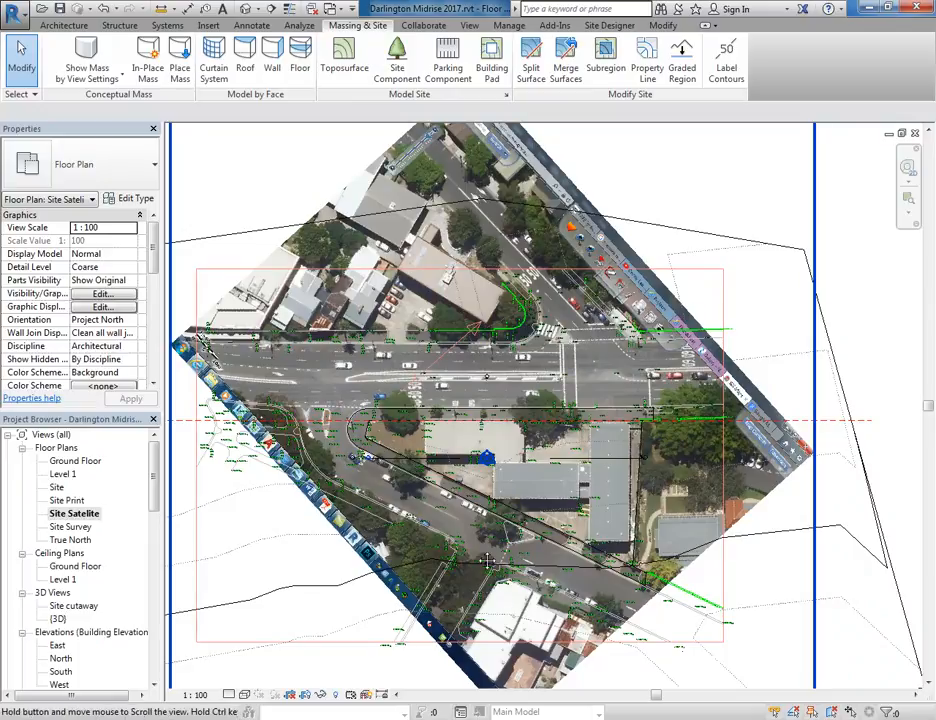
pyautogui.scroll(3, 508, 600)
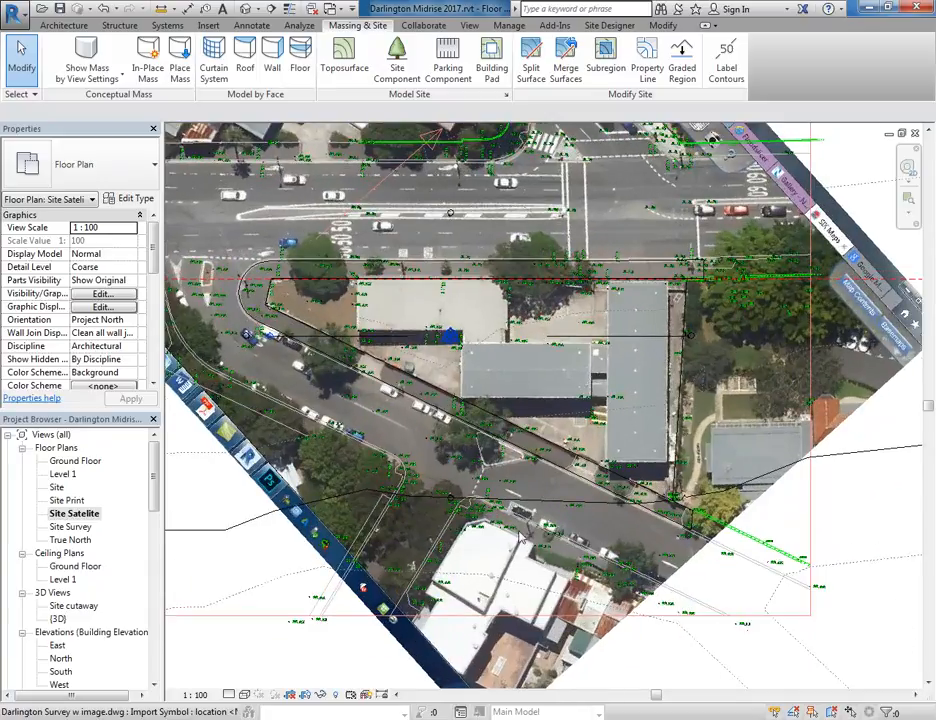
pyautogui.scroll(-3, 464, 352)
pyautogui.moveTo(581, 440); pyautogui.dragTo(536, 401, button='middle')
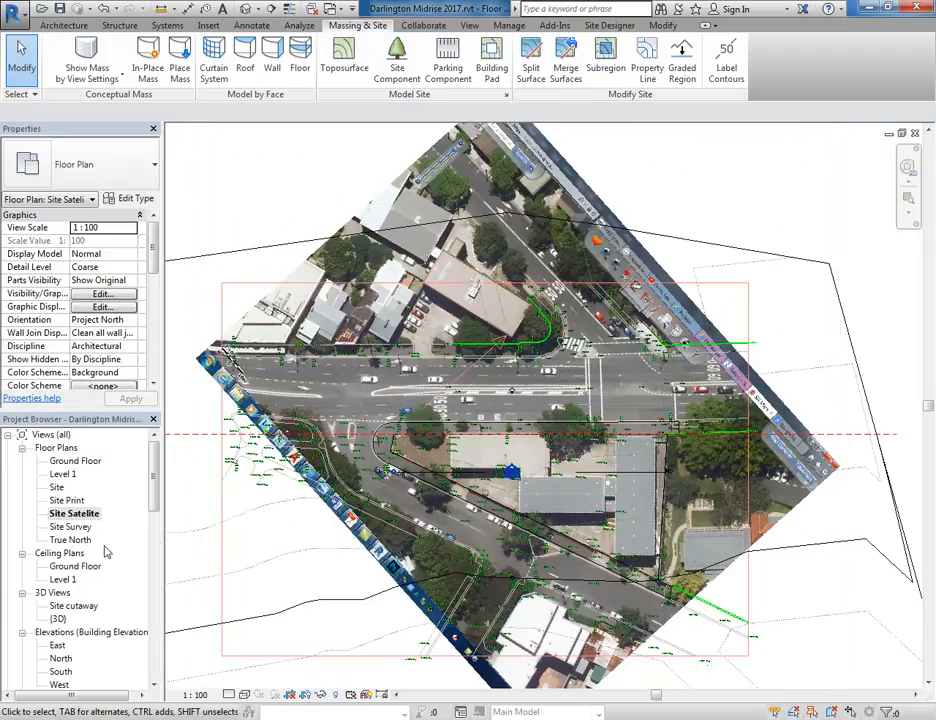
# - Return to the Site cutaway 3D view and view the whole topography with its subregions
pyautogui.doubleClick(73, 606)
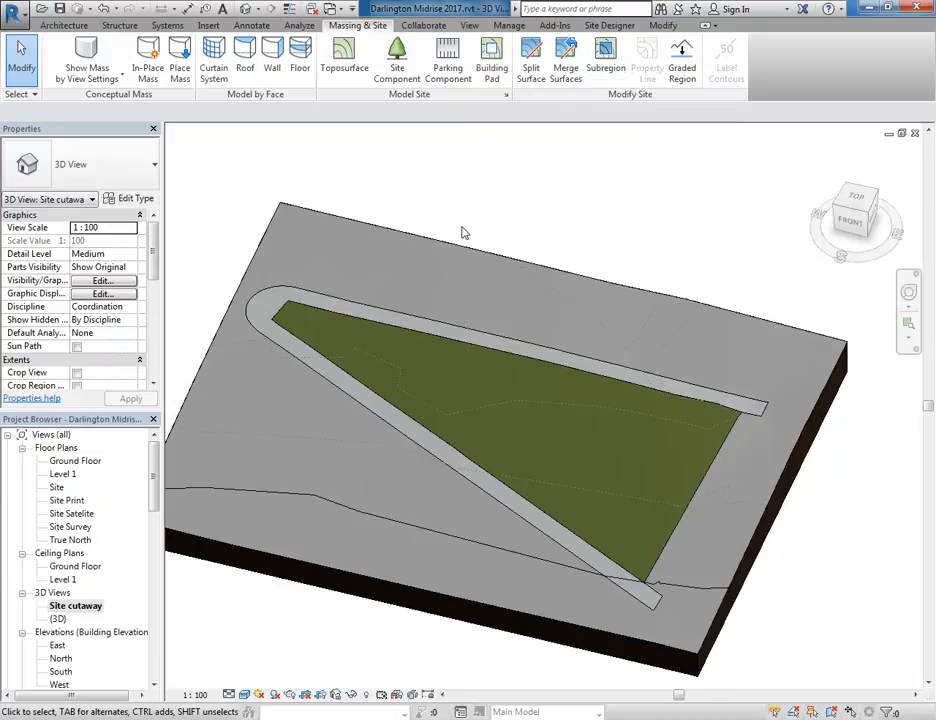
pyautogui.moveTo(462, 221)
pyautogui.mouseDown(button='middle')
pyautogui.moveTo(470, 261)
pyautogui.moveTo(463, 229)
pyautogui.moveTo(470, 242)
pyautogui.mouseUp(button='middle')
pyautogui.scroll(-1, 464, 247)
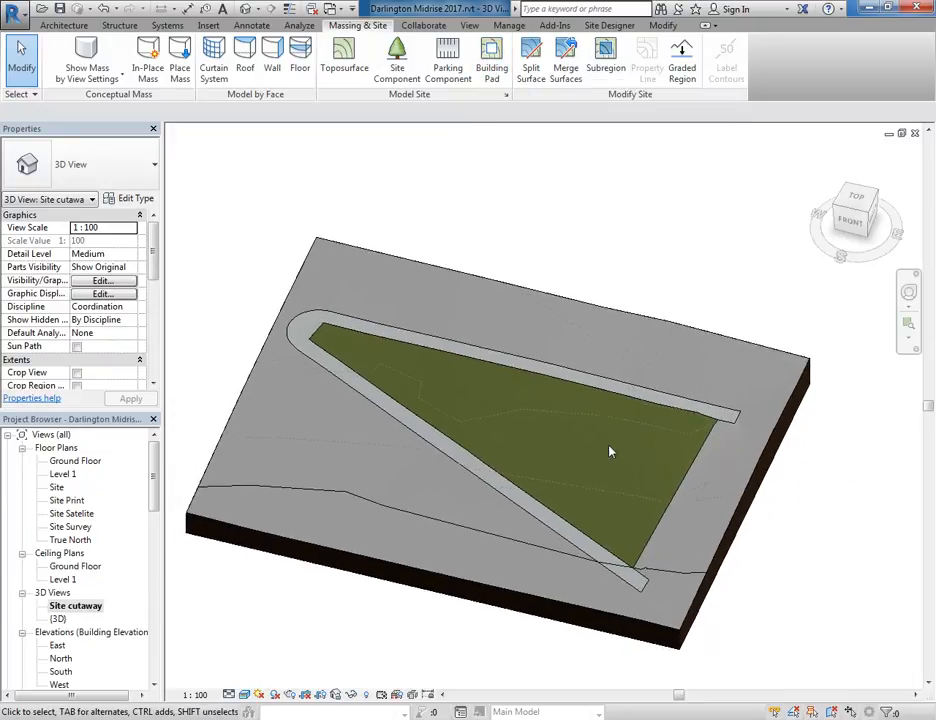